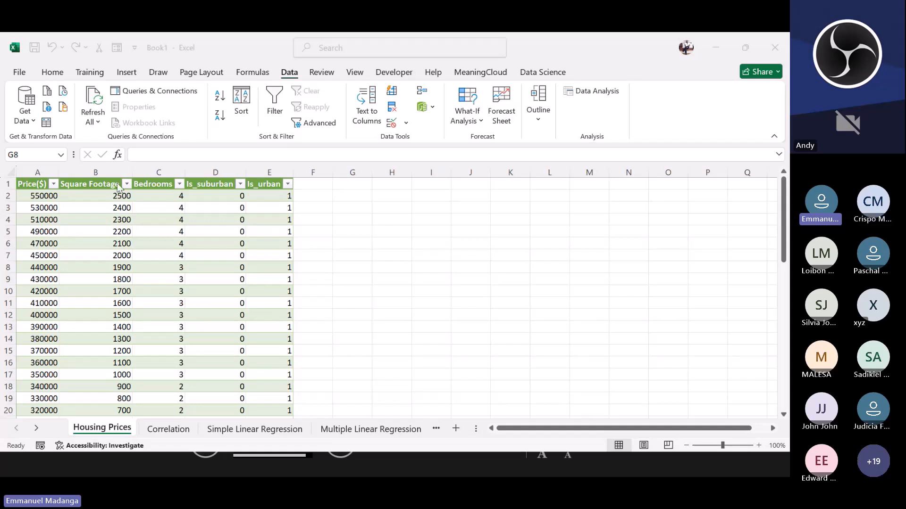
Step: Review the Housing Prices data, the Correlation scatter plot and the Simple Linear Regression output sheets
left_click(69, 233)
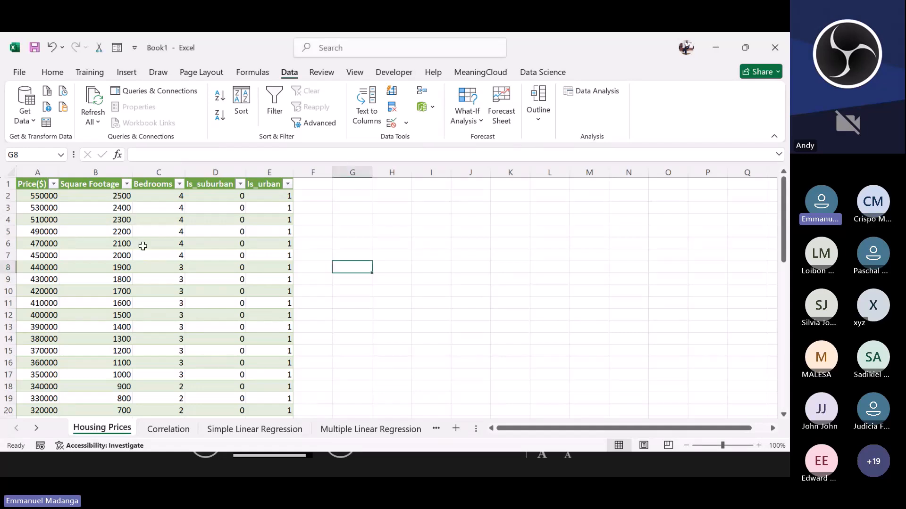
left_click(155, 291)
left_click(118, 256)
left_click(128, 244)
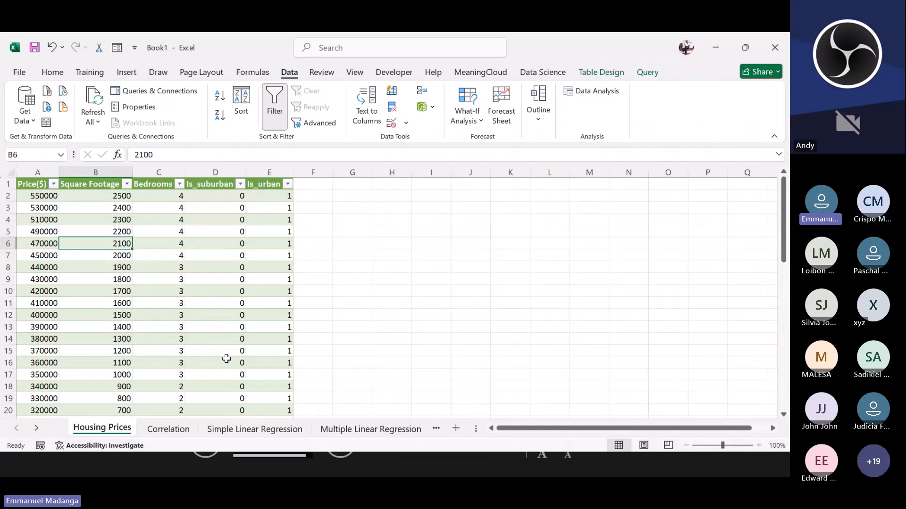
left_click(174, 435)
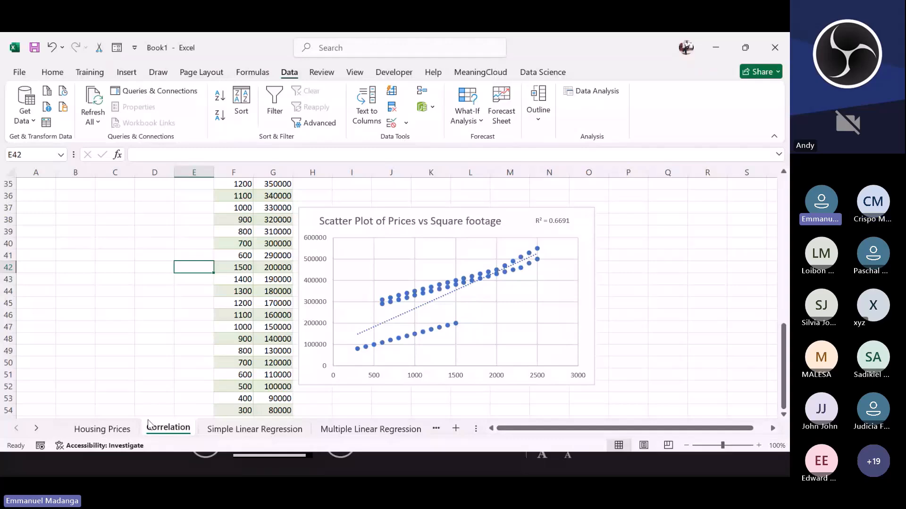
left_click(239, 427)
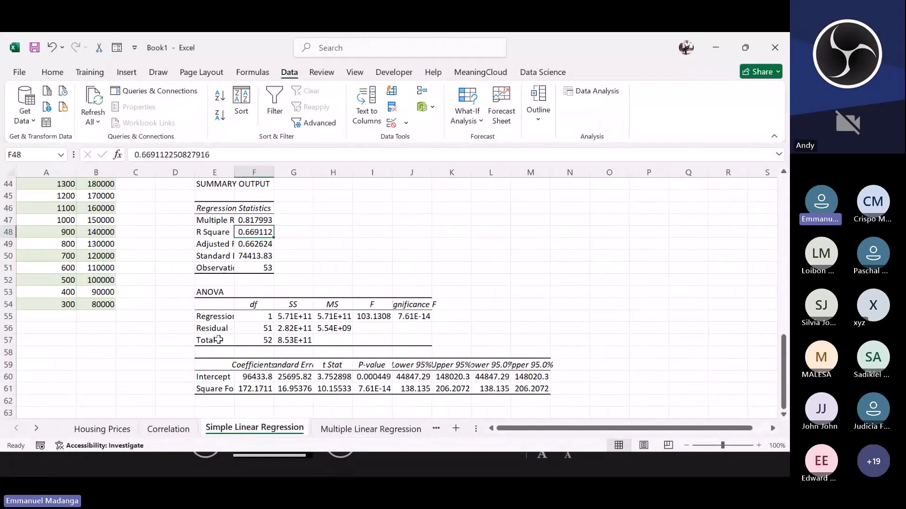
scroll(135, 247, "up", 13)
scroll(135, 247, "up", 2)
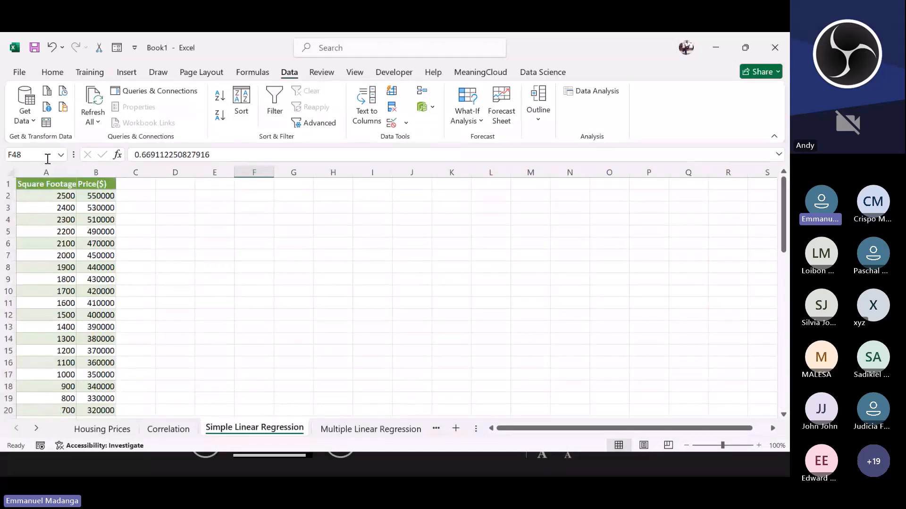
left_click(84, 186)
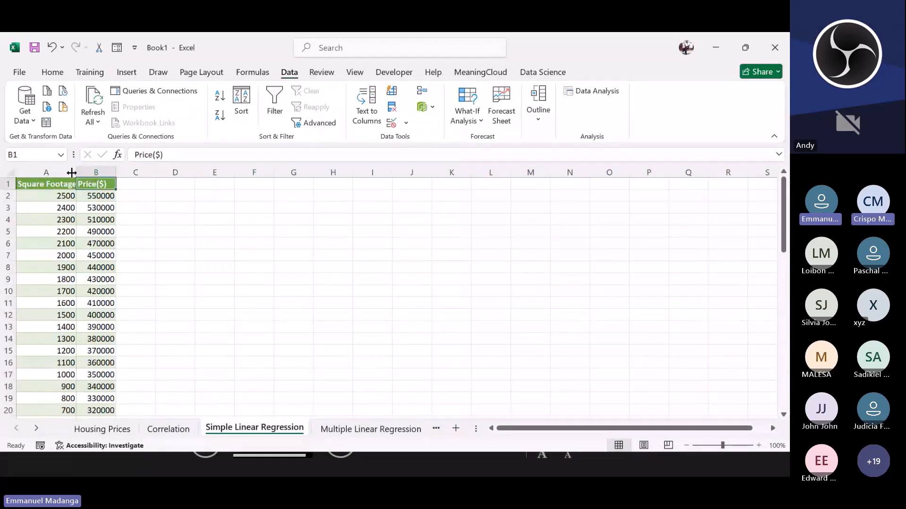
left_click(66, 199)
Step: Examine the Multiple Linear Regression sheet's data columns and its summary output
left_click(341, 427)
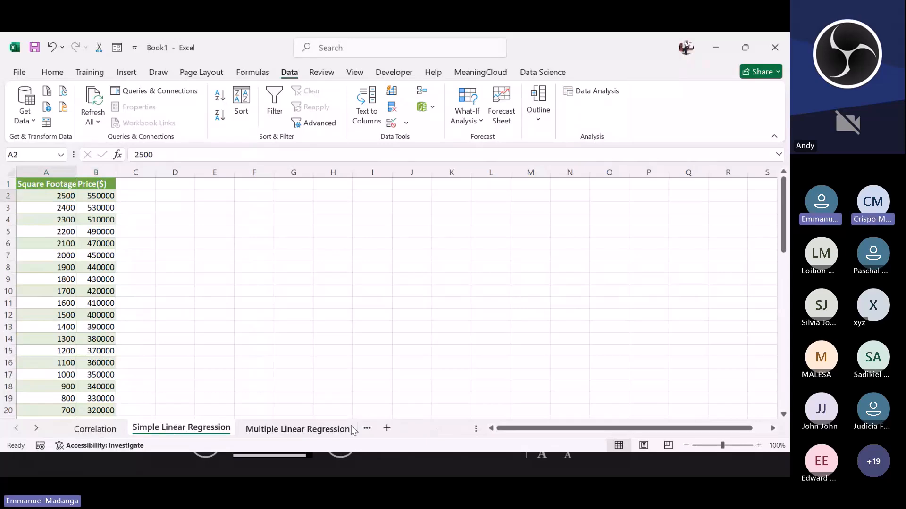
scroll(220, 310, "up", 14)
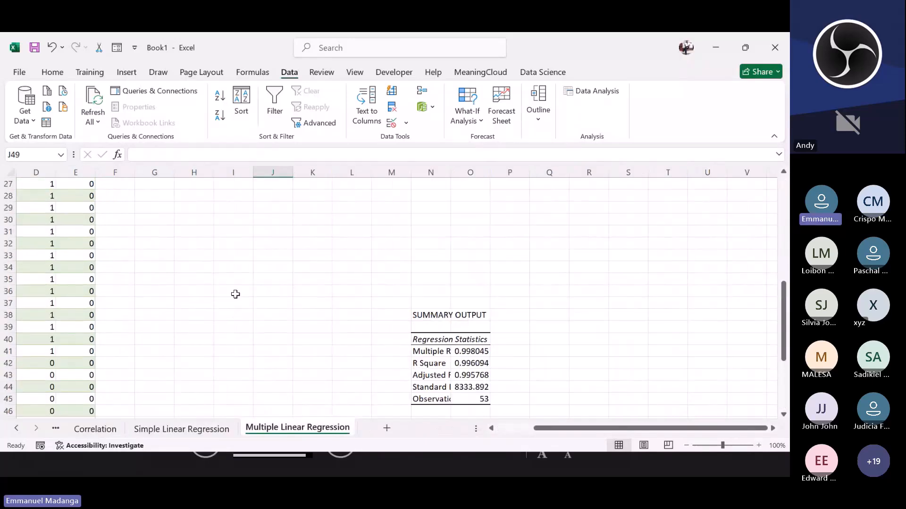
scroll(200, 307, "down", 8)
scroll(200, 307, "up", 8)
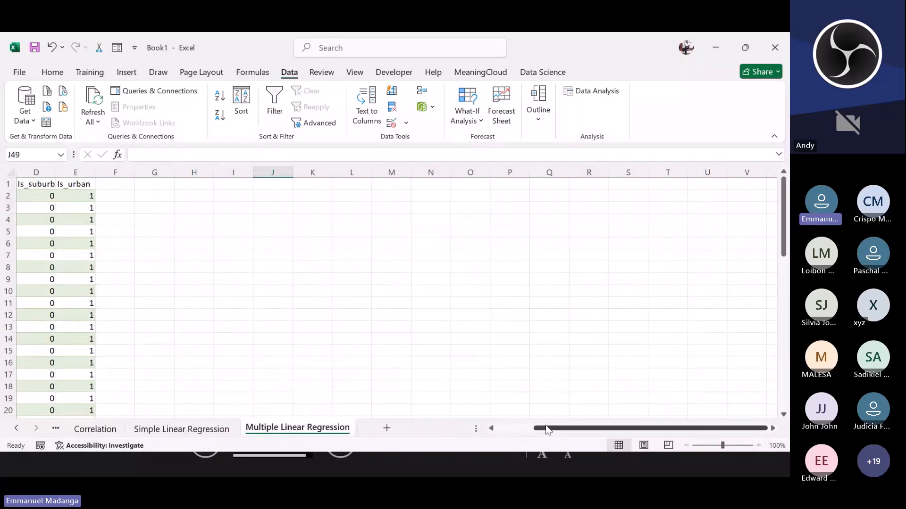
left_click_drag(547, 428, 511, 428)
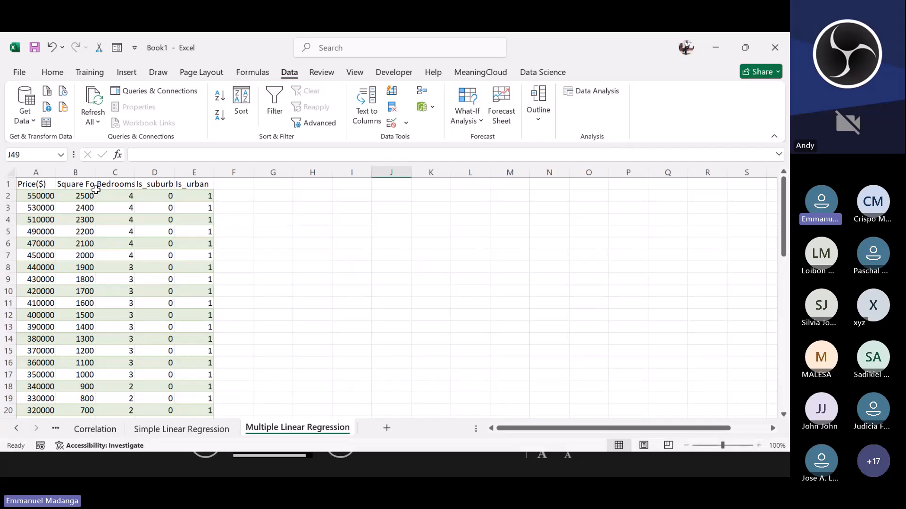
scroll(130, 236, "down", 4)
scroll(130, 236, "down", 10)
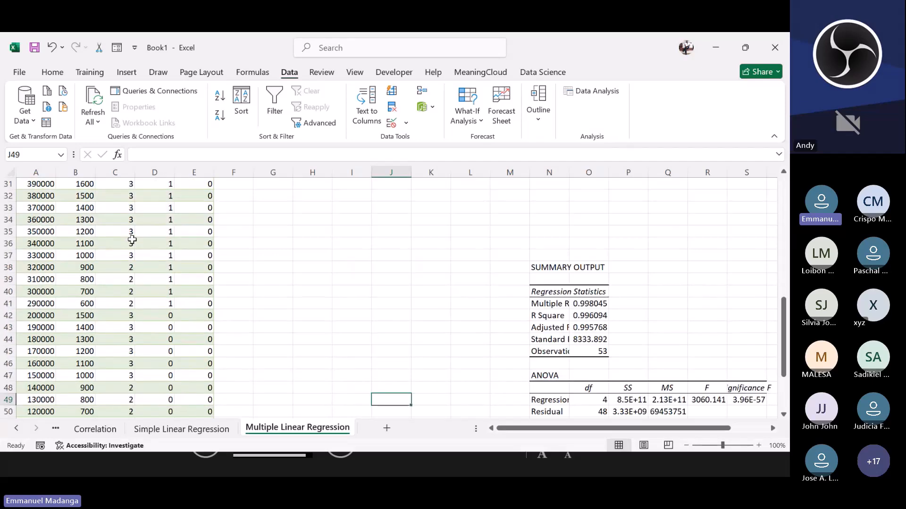
scroll(132, 240, "up", 8)
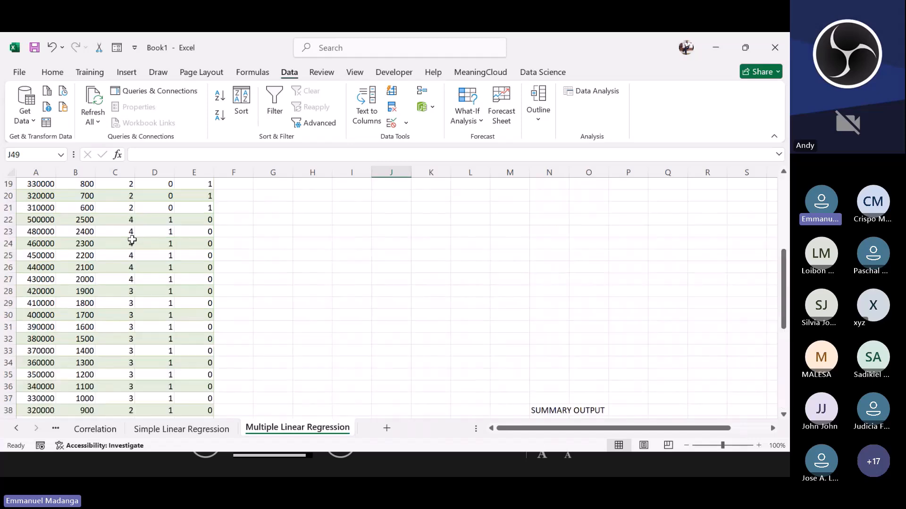
scroll(132, 240, "down", 2)
scroll(127, 231, "up", 8)
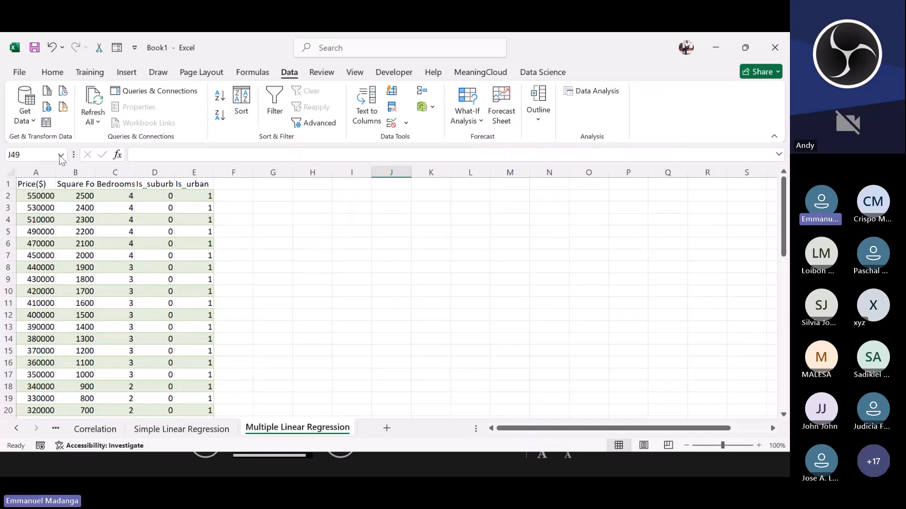
Step: Create a new blank workbook and go to its data tools
left_click(20, 72)
left_click(153, 202)
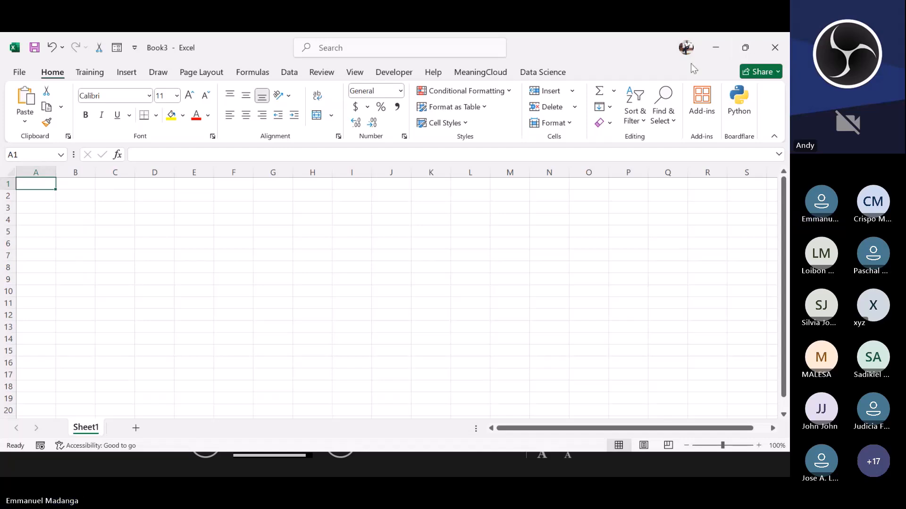
left_click(286, 76)
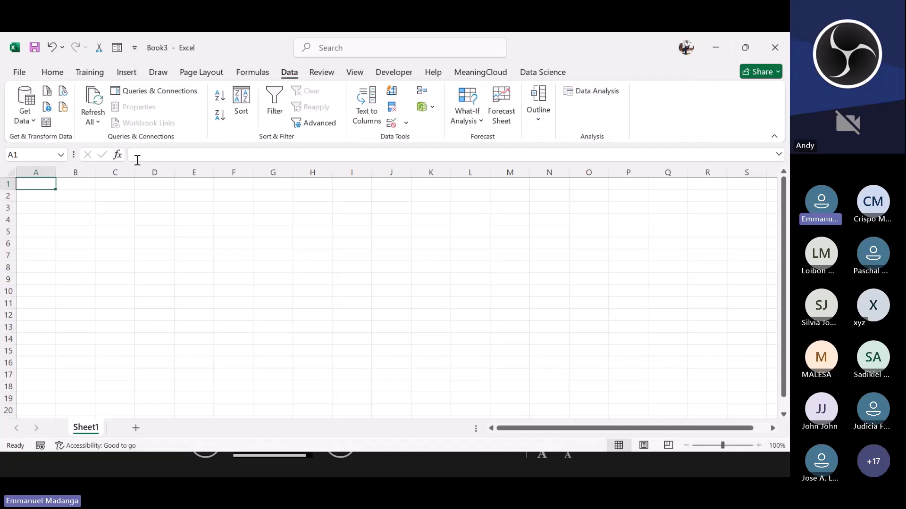
Step: Import data From Text/CSV, choosing the Housing Prices text file in the Excel Community Demo folder
left_click(30, 122)
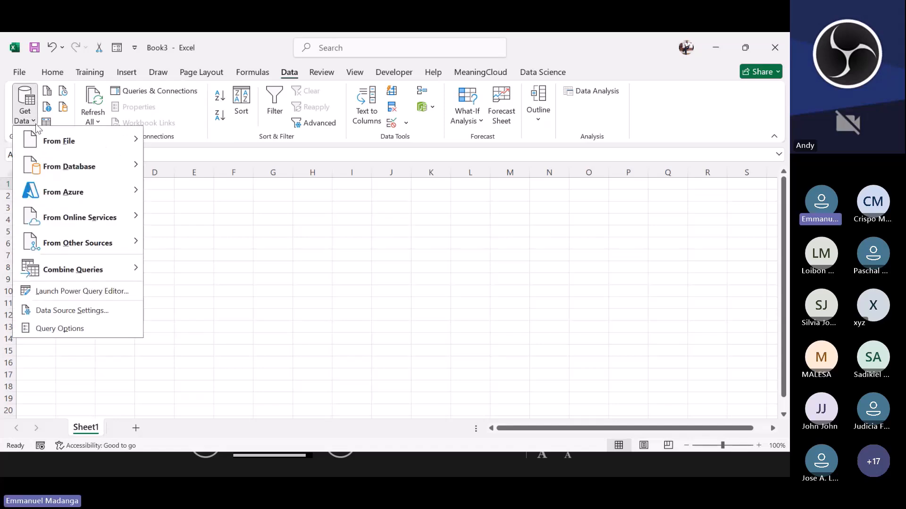
mouse_move(50, 149)
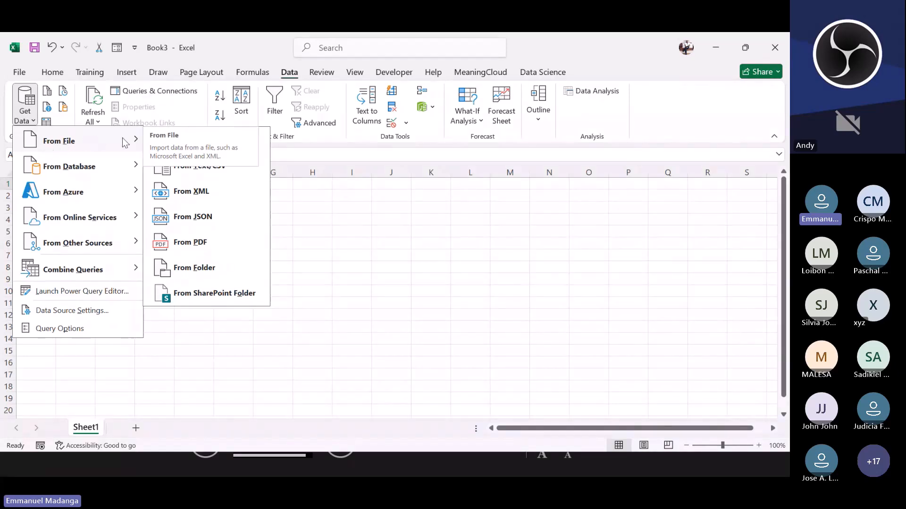
left_click(216, 171)
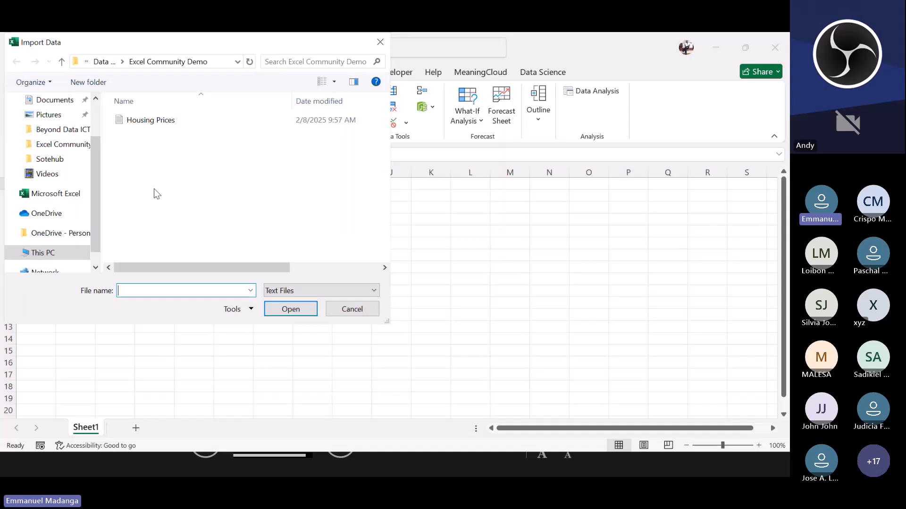
scroll(97, 193, "up", 2)
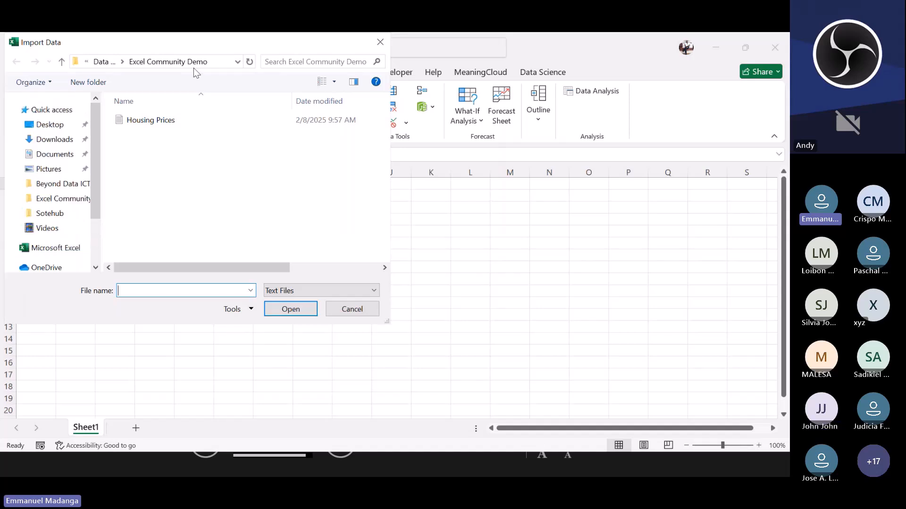
left_click(184, 124)
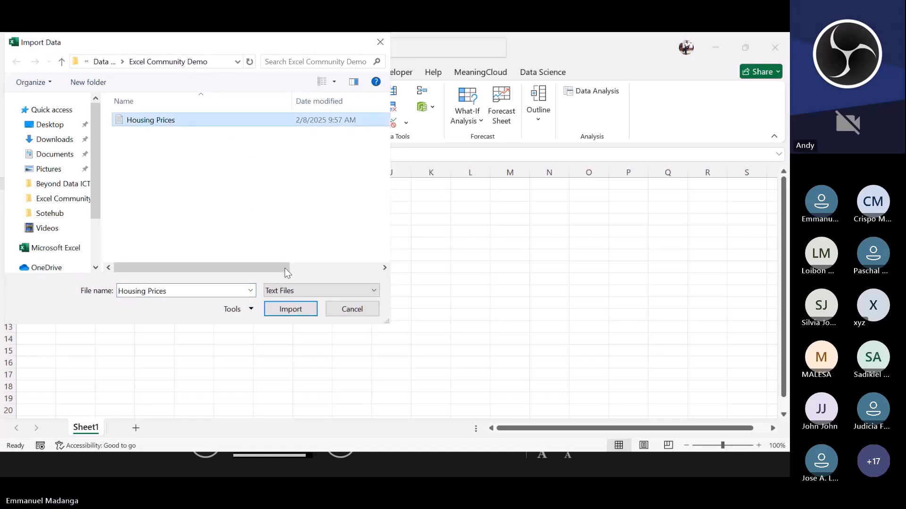
left_click(285, 310)
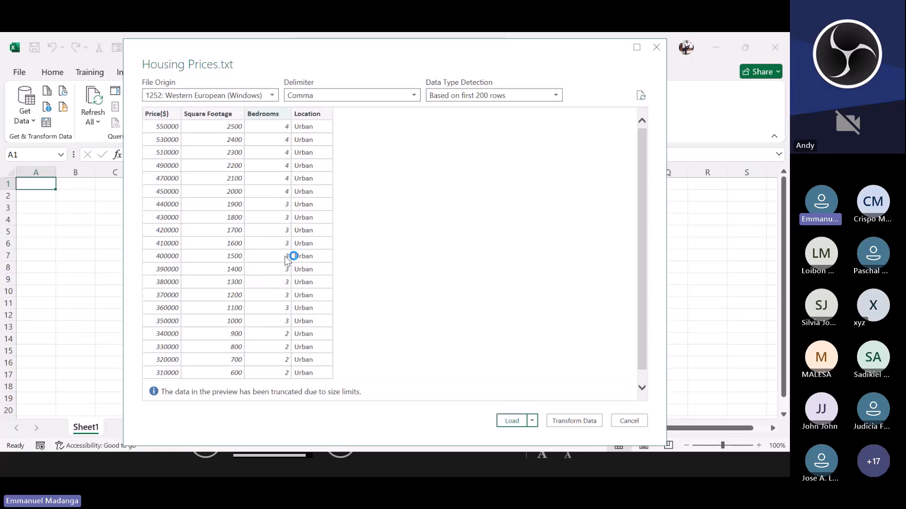
Step: Inspect the comma-delimited preview of Housing Prices.txt and open it for transformation in Power Query
scroll(282, 255, "down", 1)
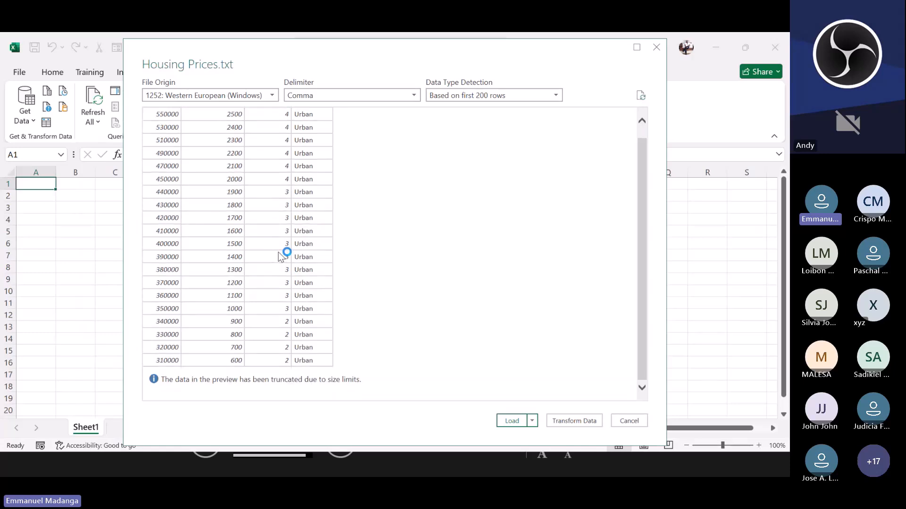
scroll(285, 257, "up", 1)
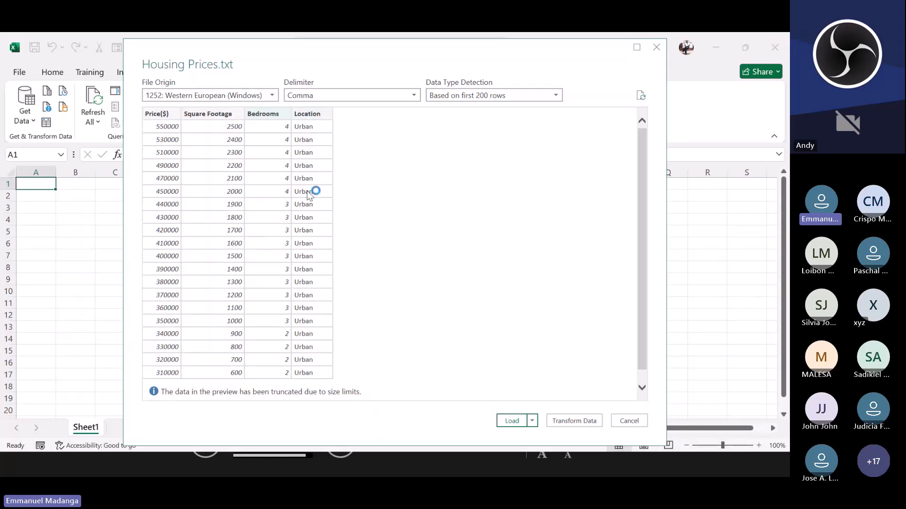
scroll(311, 194, "down", 1)
scroll(310, 193, "up", 1)
left_click(574, 423)
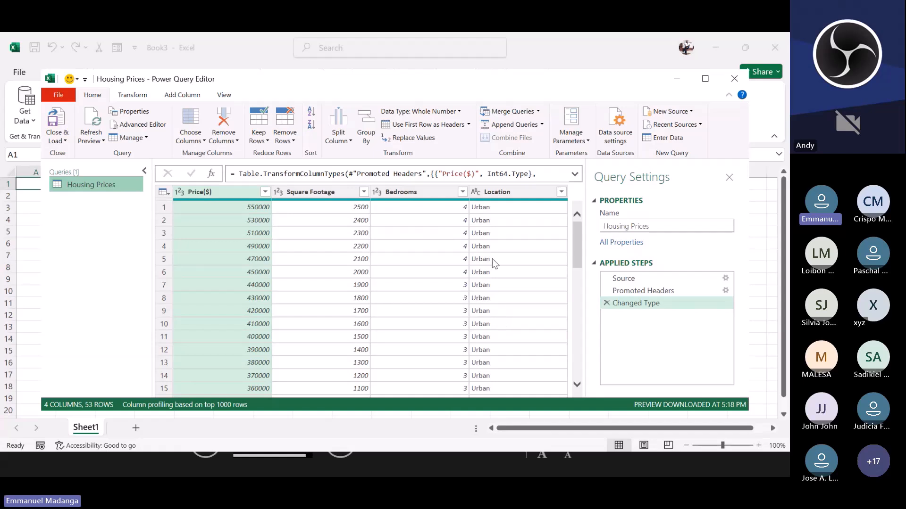
Step: Scroll through the query's rows to examine the Location values across the dataset
scroll(511, 235, "down", 4)
scroll(510, 233, "up", 4)
scroll(506, 242, "down", 4)
scroll(507, 244, "down", 10)
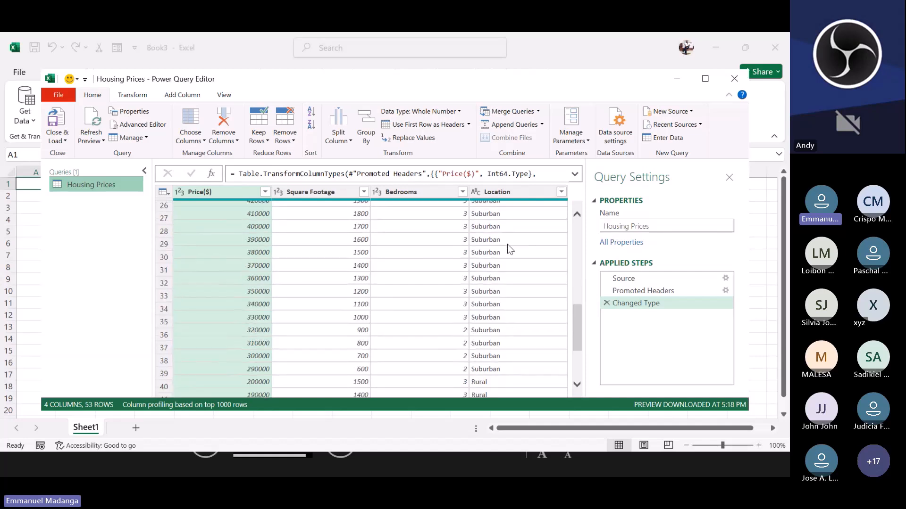
scroll(503, 245, "up", 12)
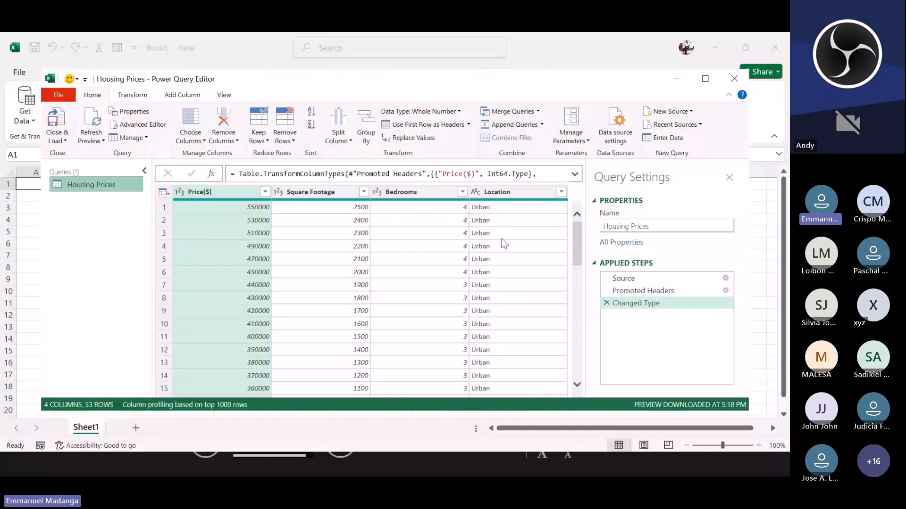
scroll(505, 244, "down", 2)
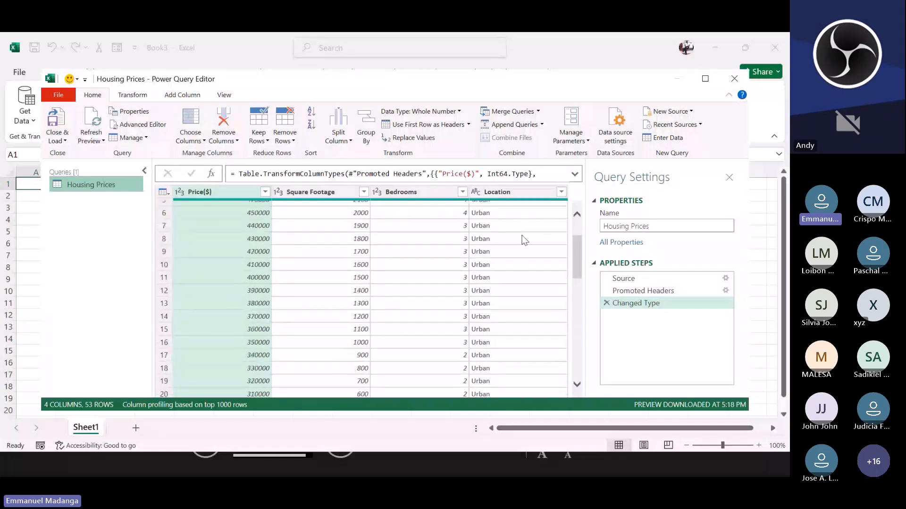
scroll(519, 221, "down", 4)
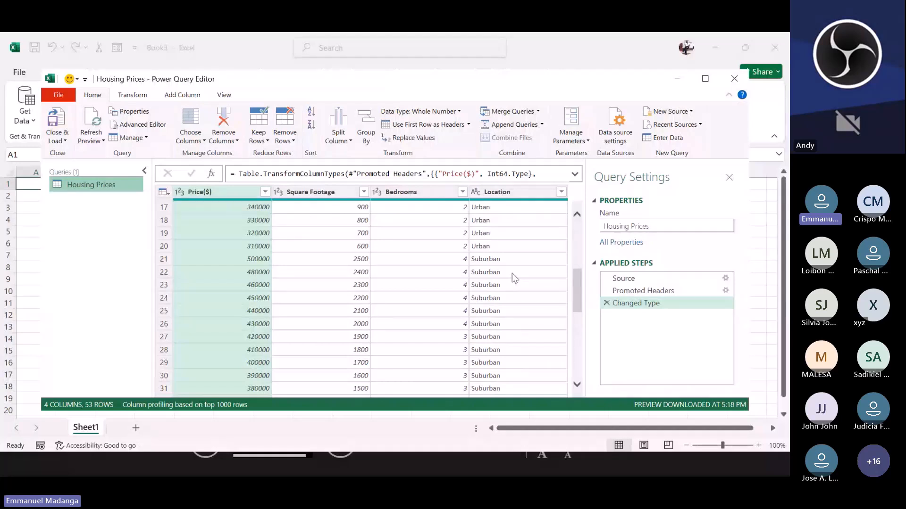
scroll(514, 278, "up", 5)
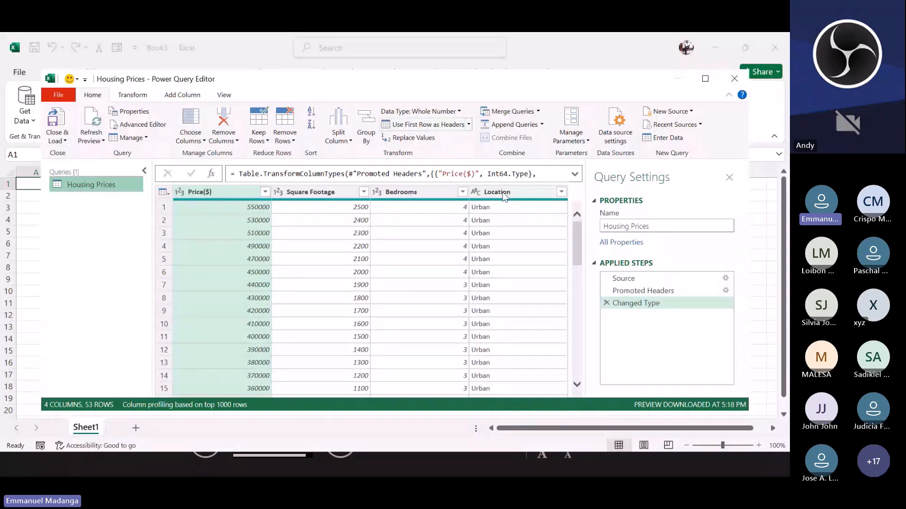
Step: Select the Location column and switch to the column-adding tools
left_click(445, 129)
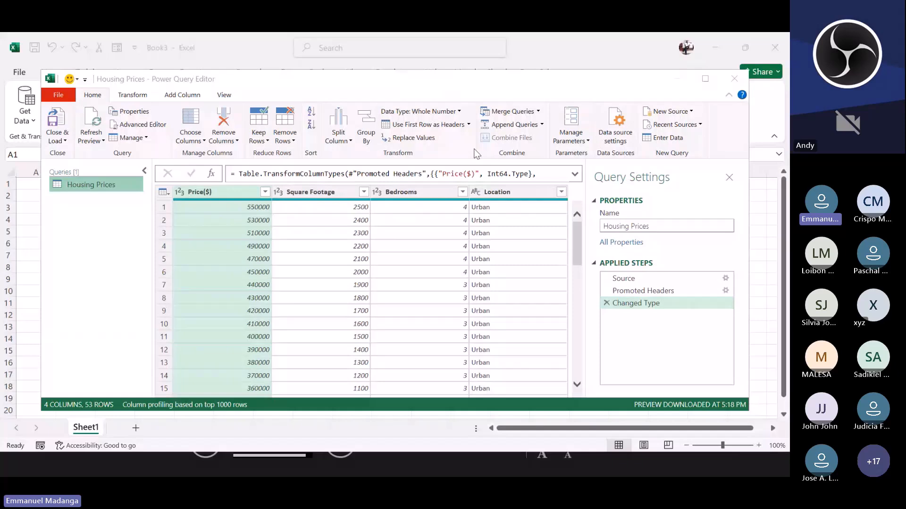
left_click(544, 242)
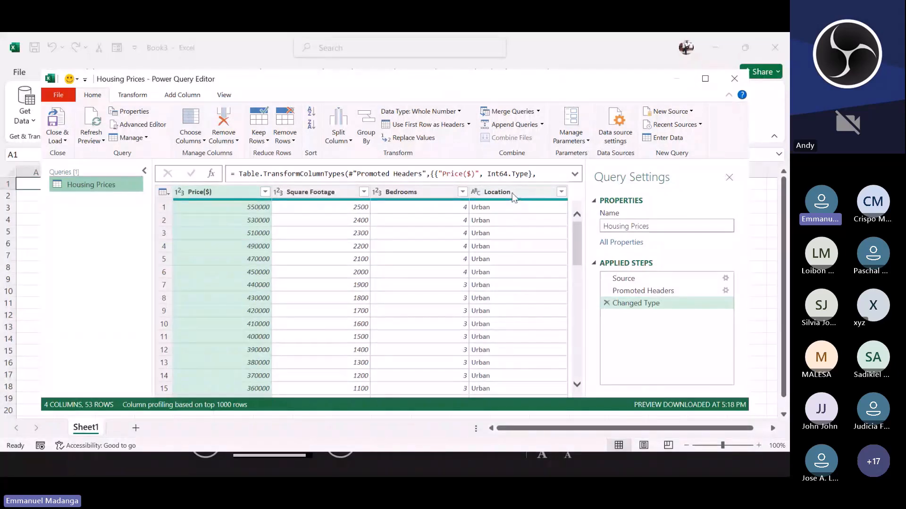
left_click(513, 193)
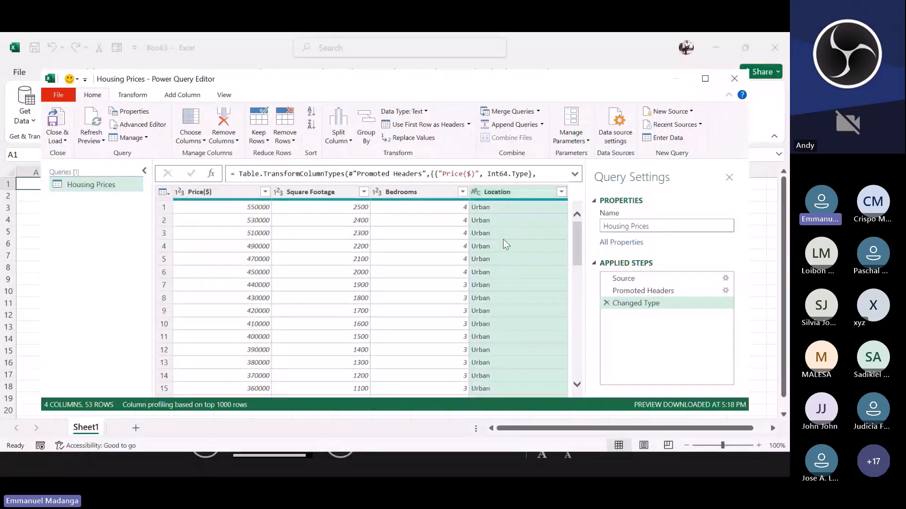
left_click(177, 96)
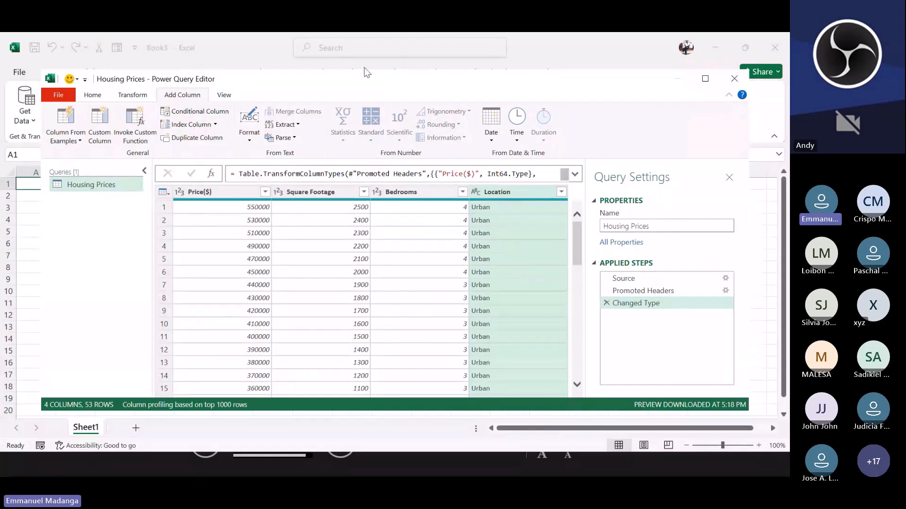
key("alt+Tab")
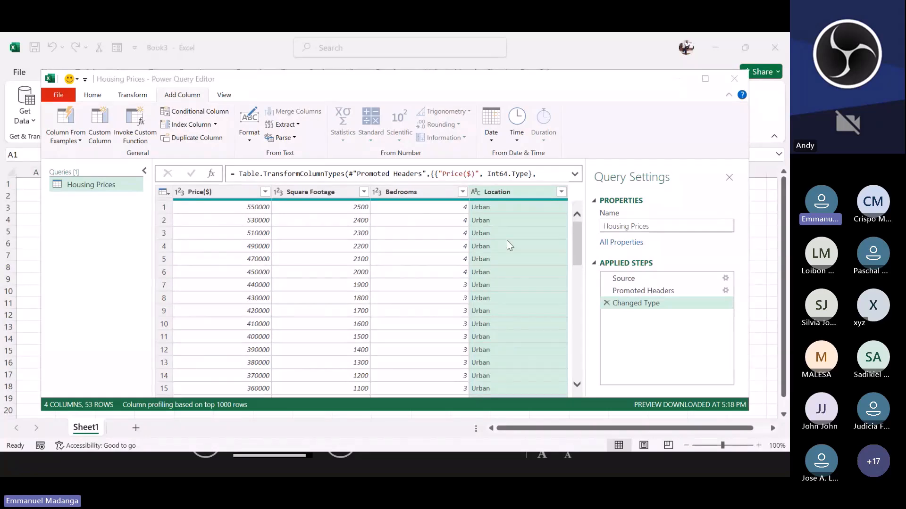
left_click(507, 240)
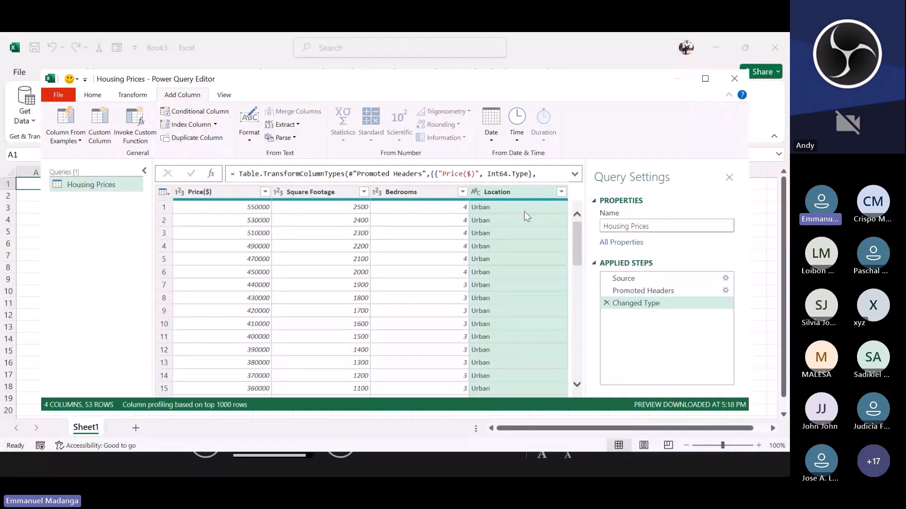
scroll(533, 264, "down", 7)
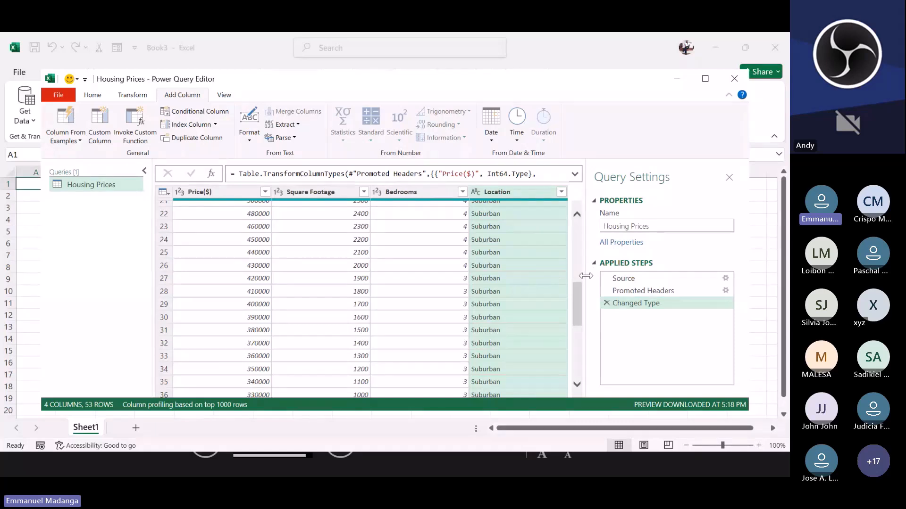
scroll(567, 266, "up", 7)
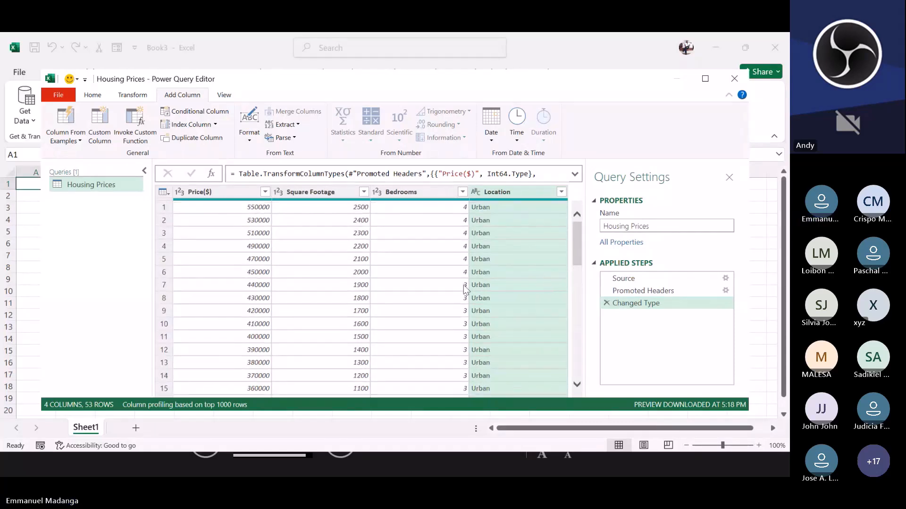
Step: Add a conditional column named Is_urban: if Location equals Urban then 1, else 0
left_click(200, 111)
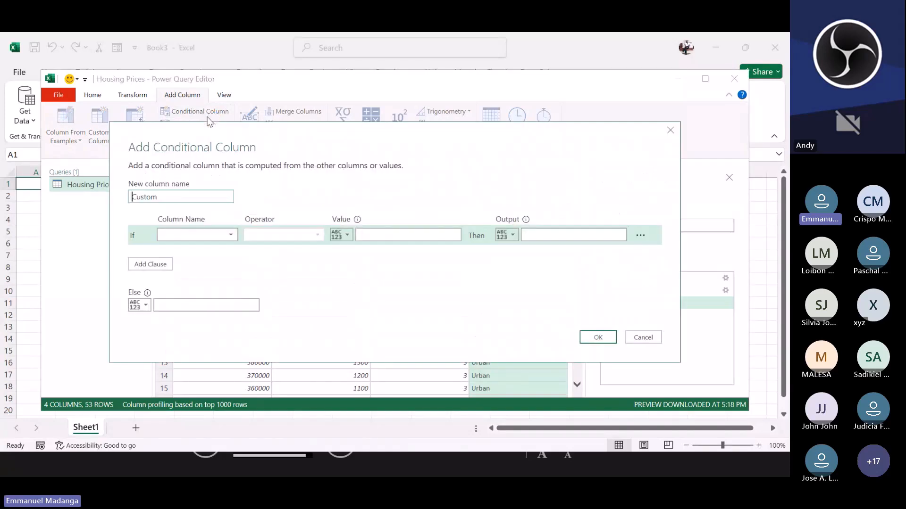
left_click_drag(175, 197, 132, 198)
key("BackSpace")
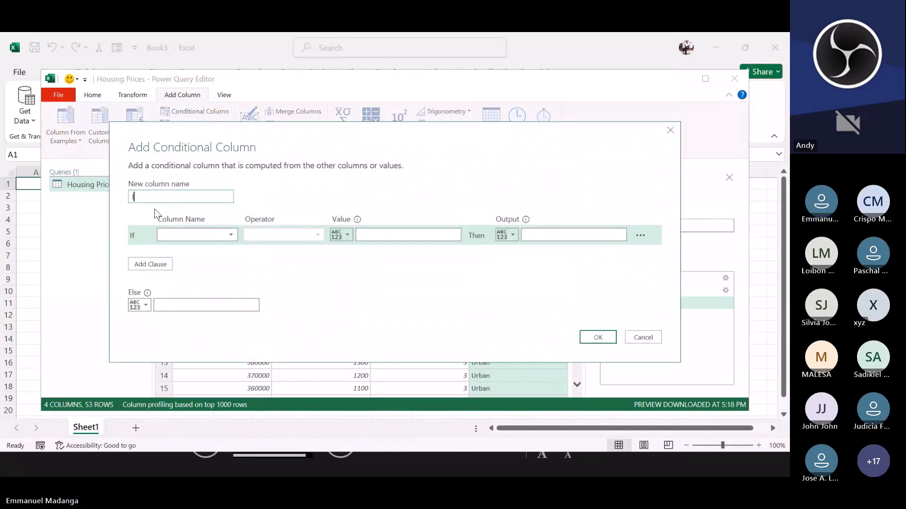
type("Is_urban")
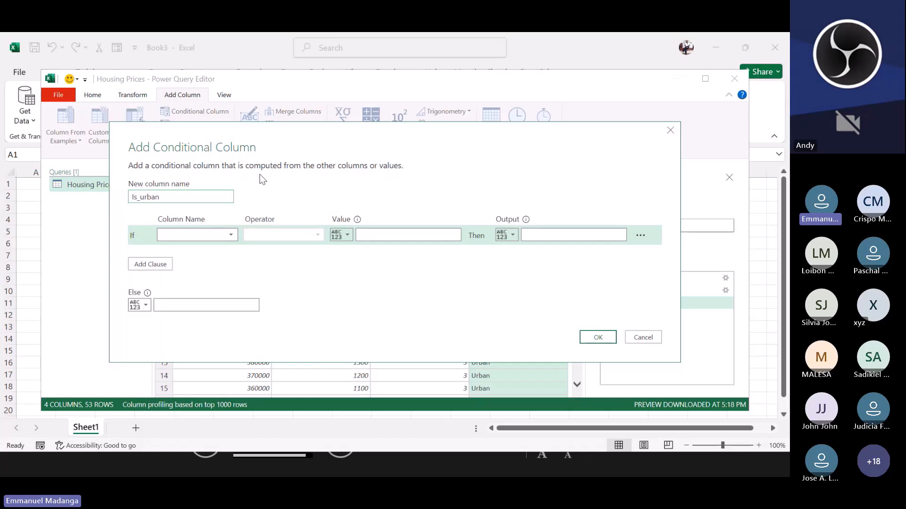
left_click(194, 234)
left_click(184, 286)
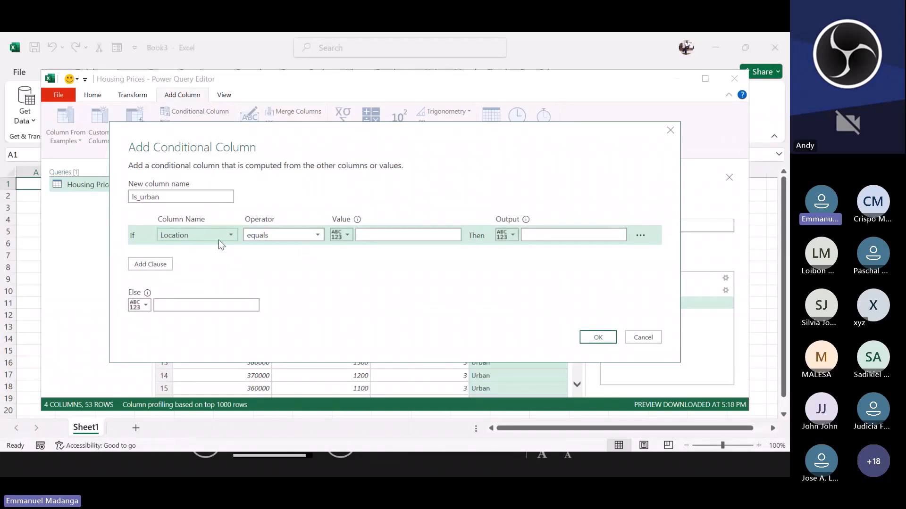
left_click(386, 236)
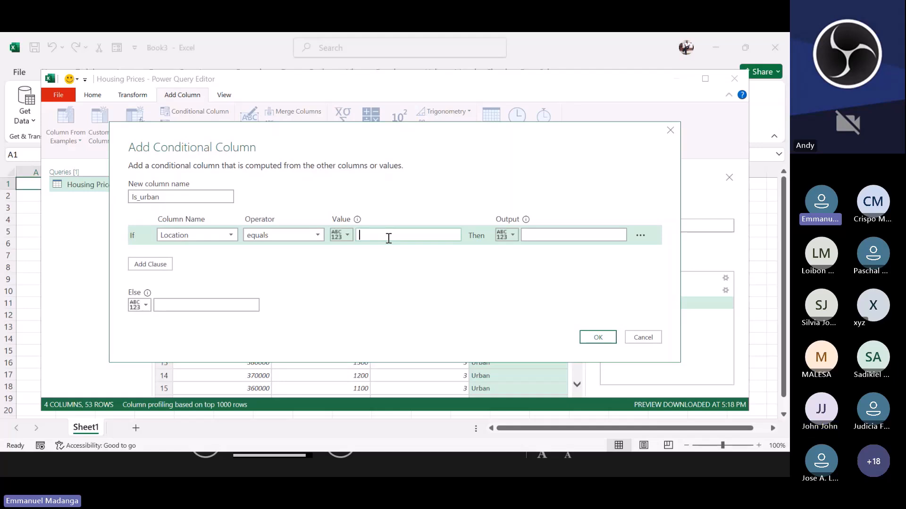
type("Urban")
left_click(552, 235)
type("1")
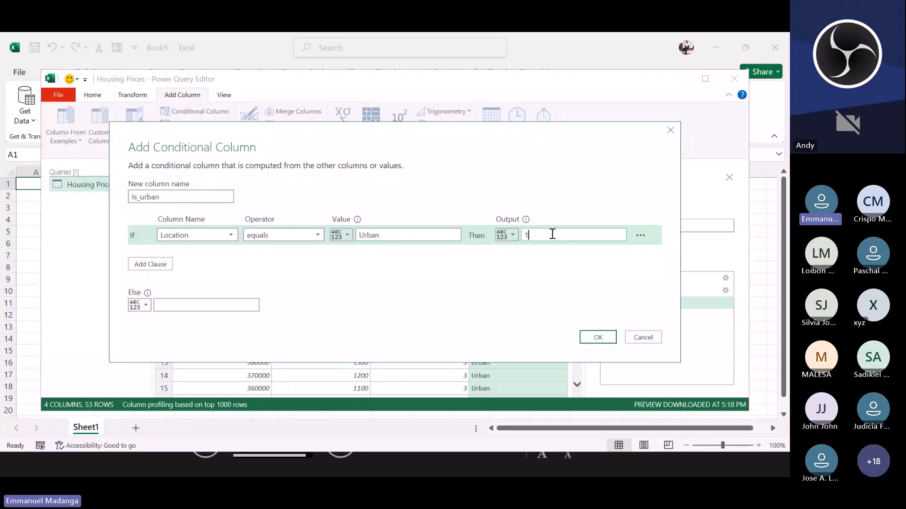
left_click(238, 306)
type("0")
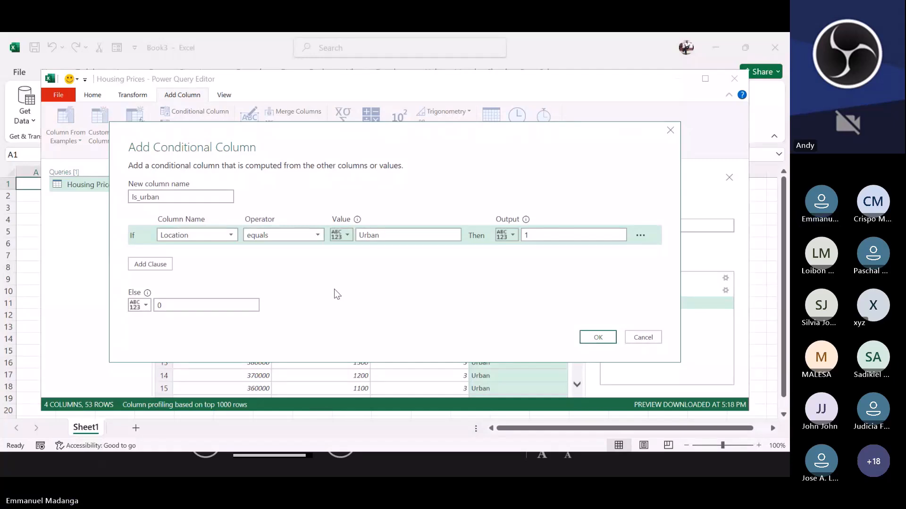
left_click(590, 339)
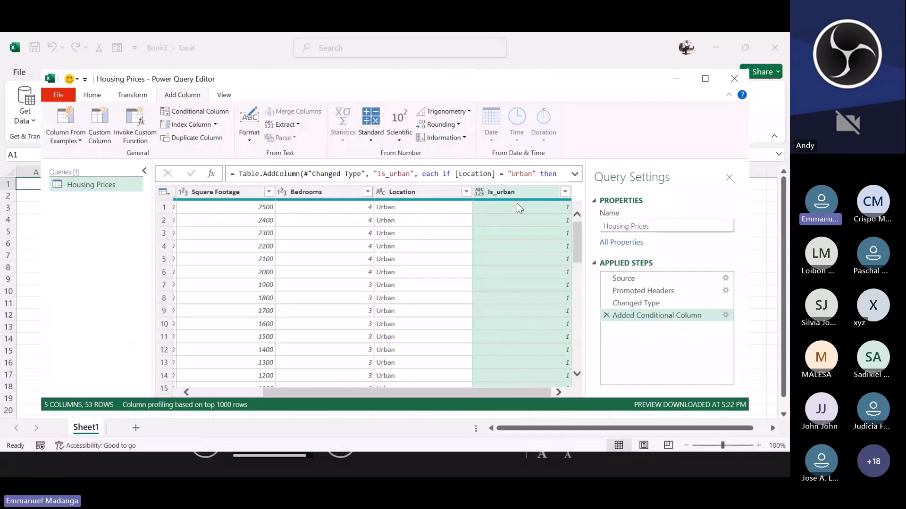
Step: Scroll through the rows to check the Is_urban values against each Location
scroll(519, 207, "down", 13)
scroll(524, 213, "up", 2)
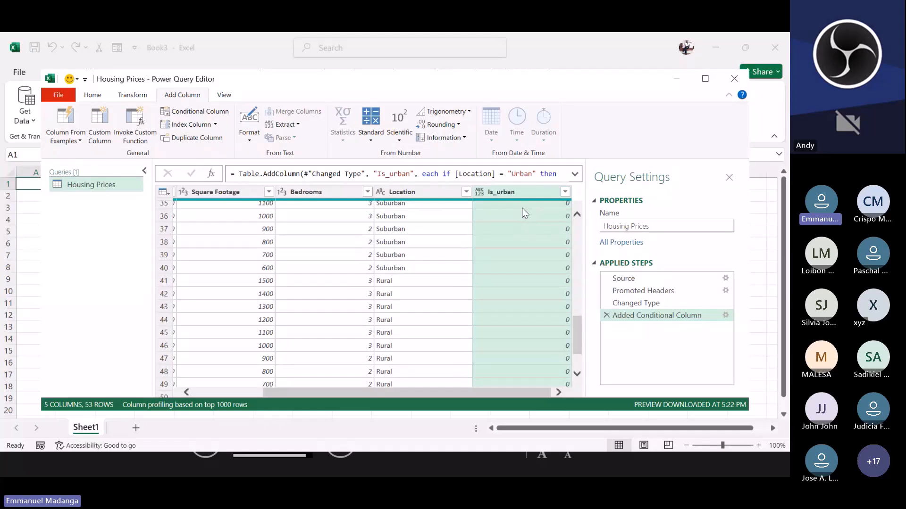
scroll(519, 259, "up", 10)
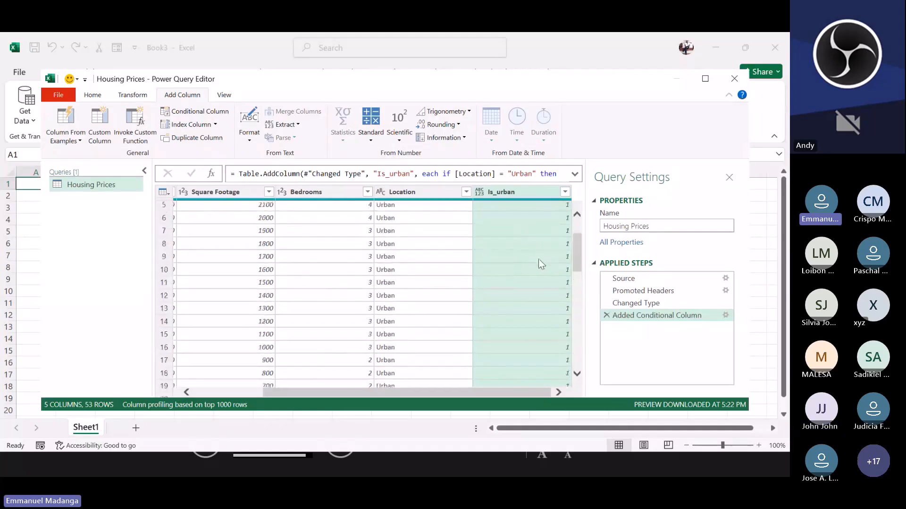
scroll(539, 259, "down", 4)
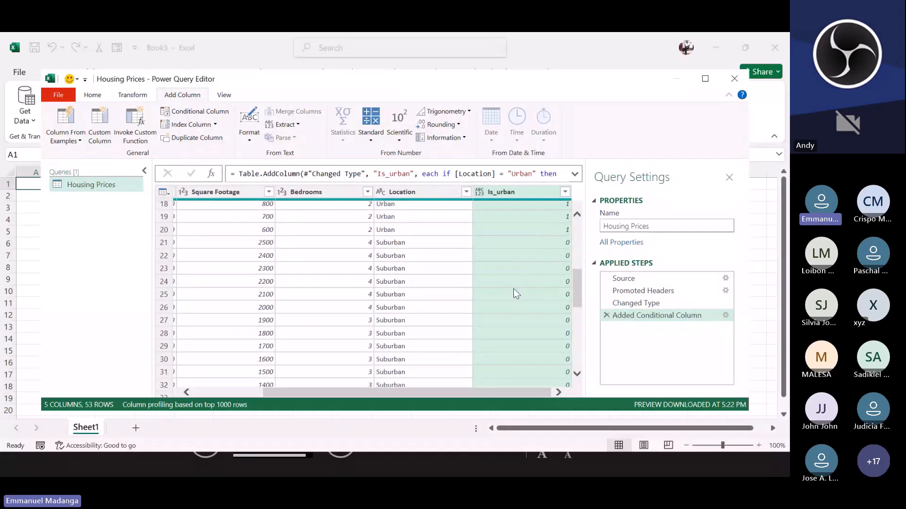
scroll(557, 300, "down", 5)
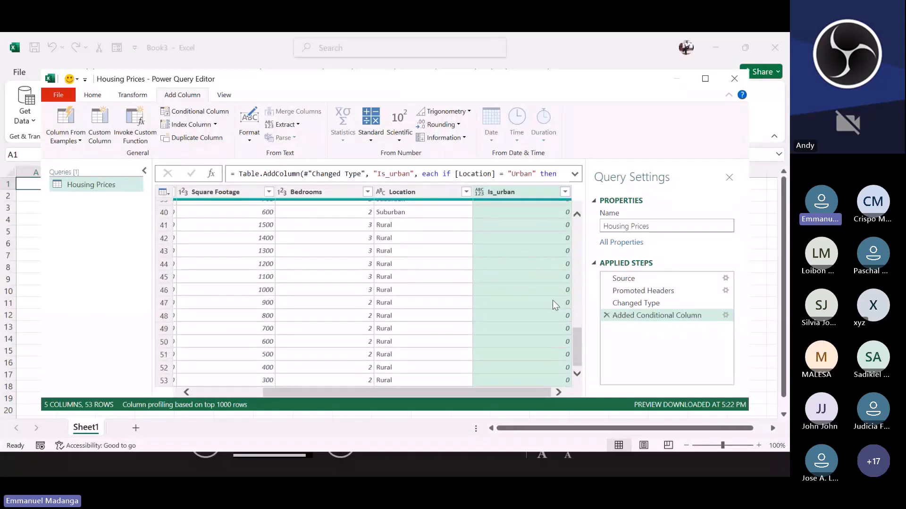
scroll(553, 300, "up", 8)
scroll(524, 319, "down", 2)
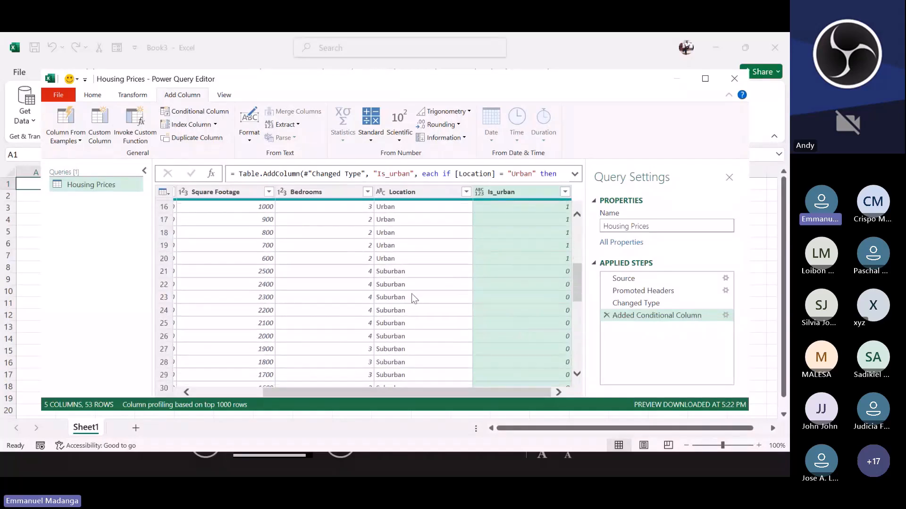
scroll(411, 293, "up", 5)
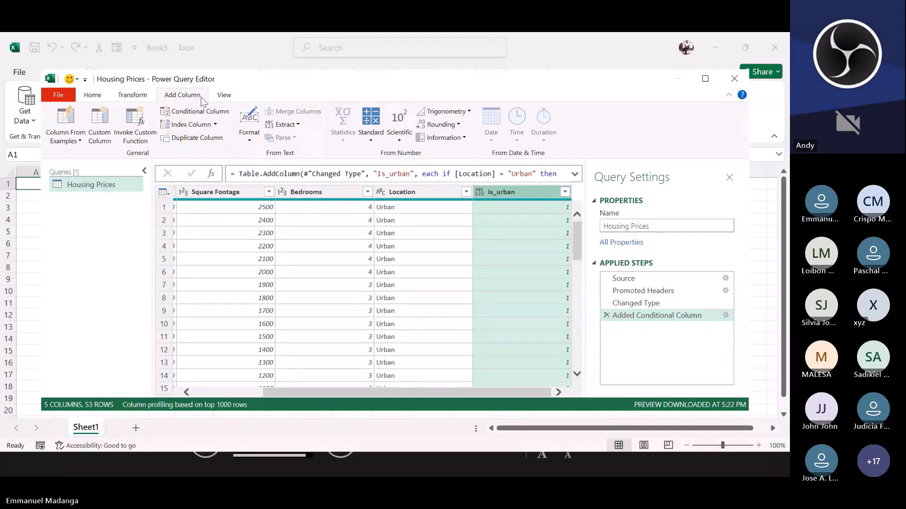
Step: Change the Is_urban column's data type to Whole Number
left_click(92, 96)
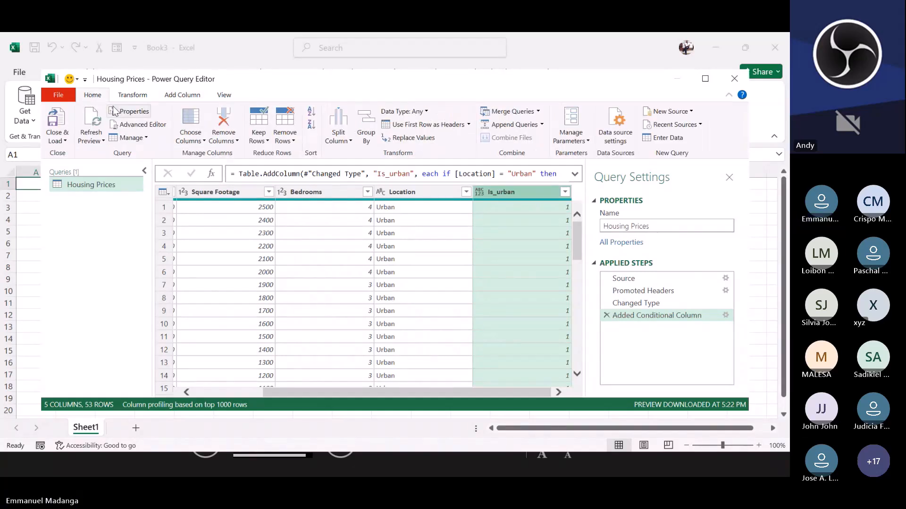
left_click(426, 112)
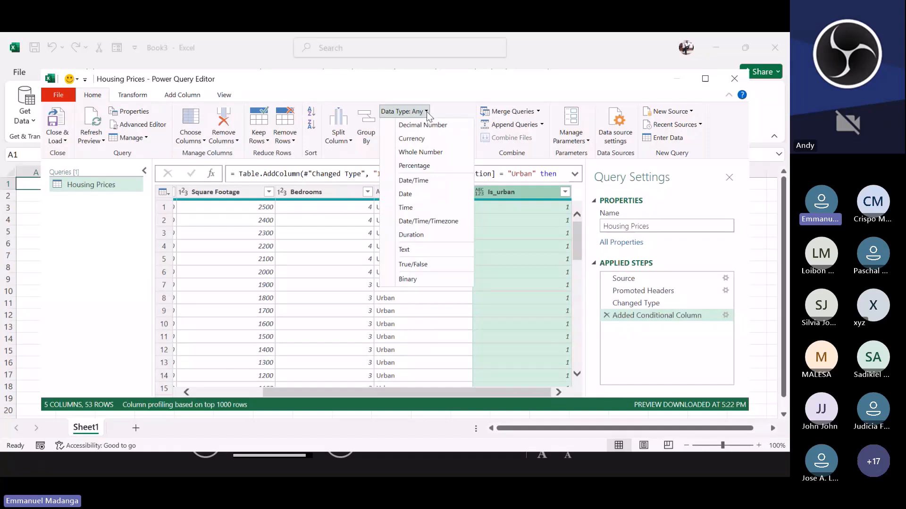
left_click(427, 152)
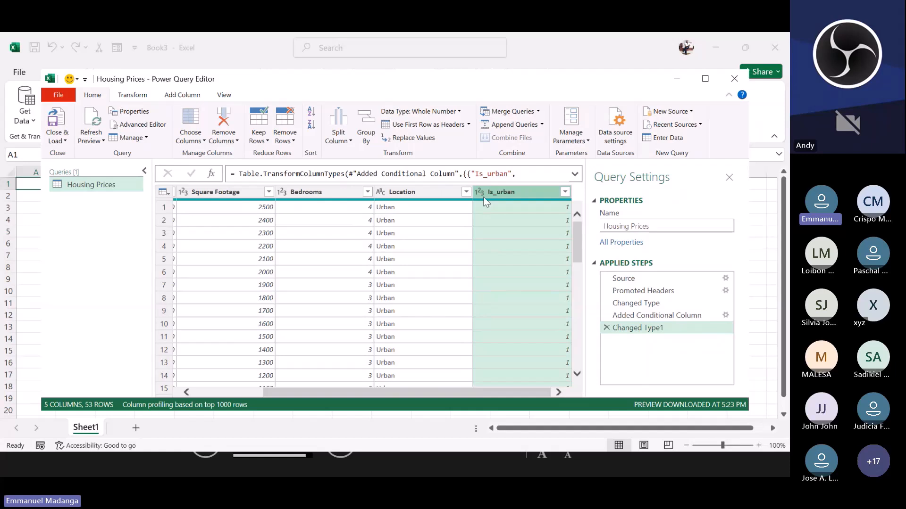
left_click(431, 121)
Step: Start a new conditional column and name it Is_Suburban
left_click(182, 94)
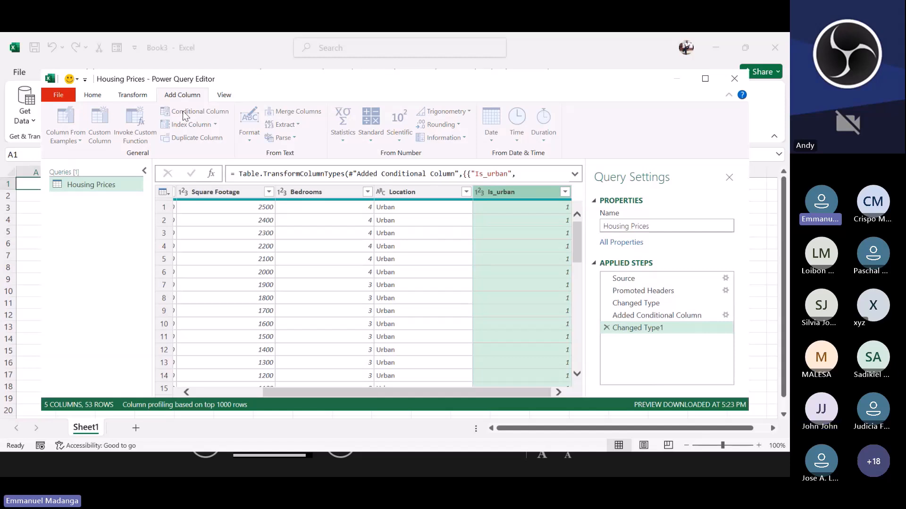
left_click(185, 117)
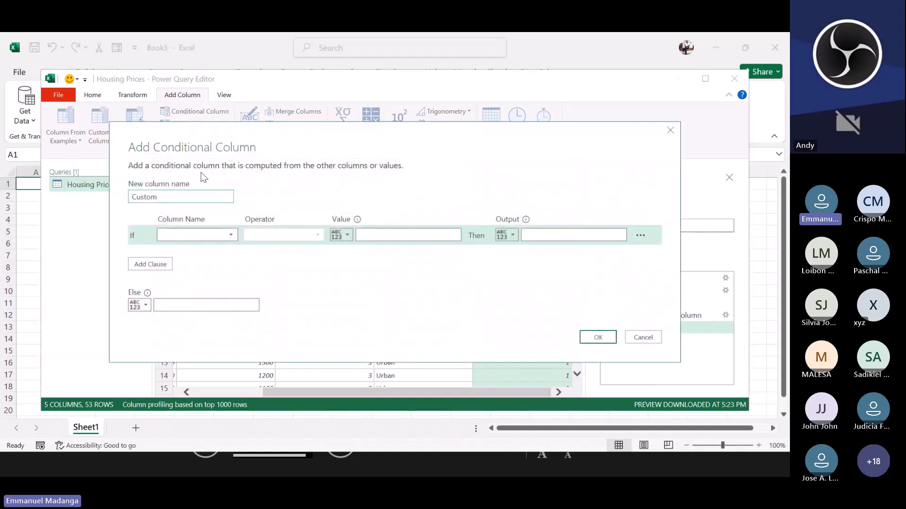
left_click_drag(187, 198, 134, 202)
type("Is_Sur")
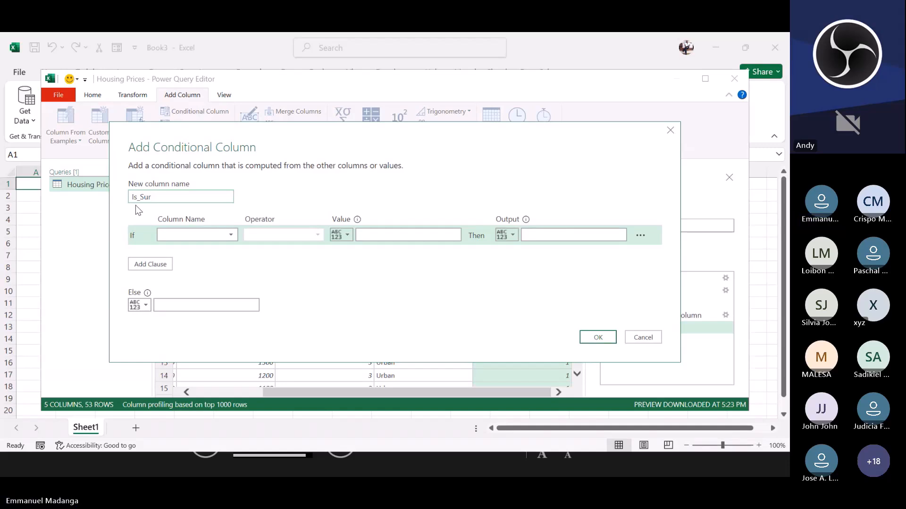
key("BackSpace")
type("bur")
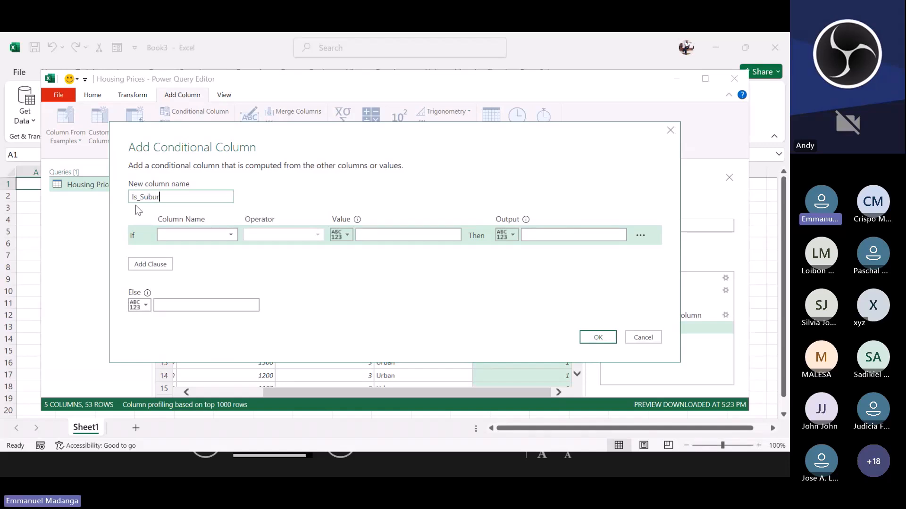
key("BackSpace")
type("rban")
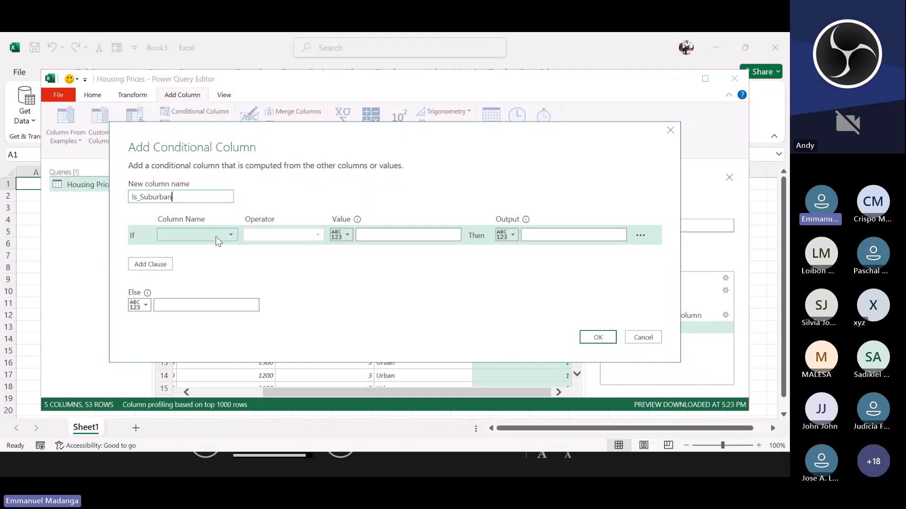
Step: Set the rule: if Location equals Suburban then output 1, else 0, and confirm the column
left_click(185, 236)
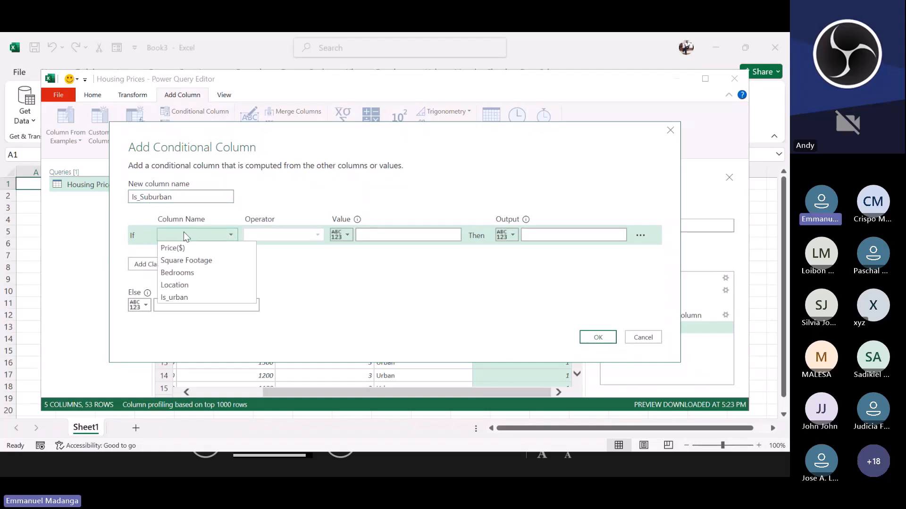
left_click(173, 287)
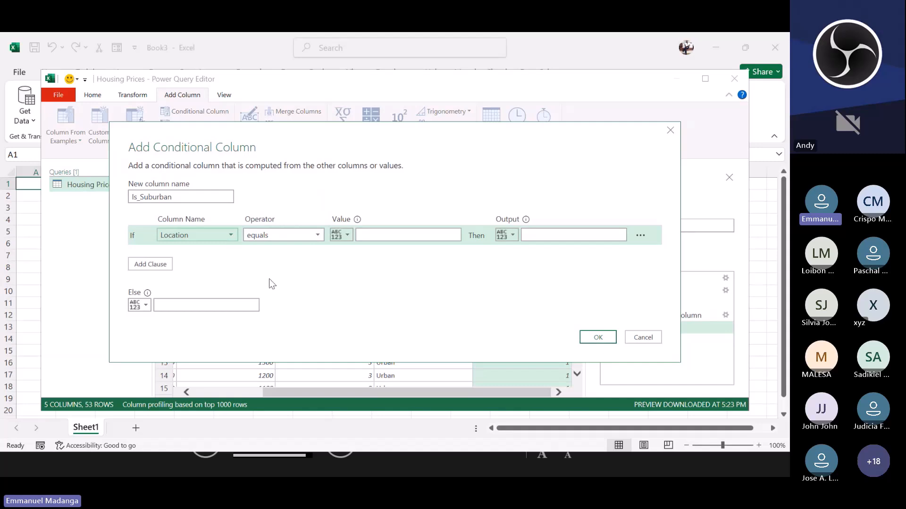
left_click(376, 232)
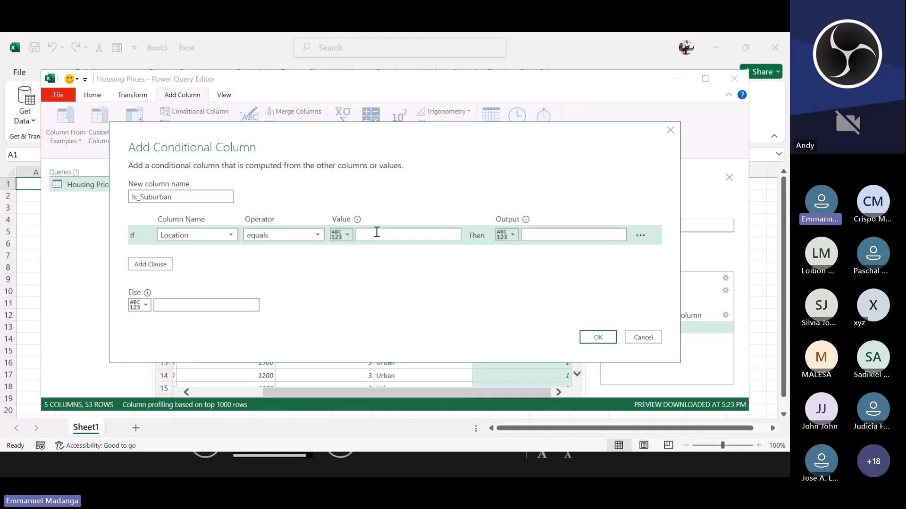
type("1")
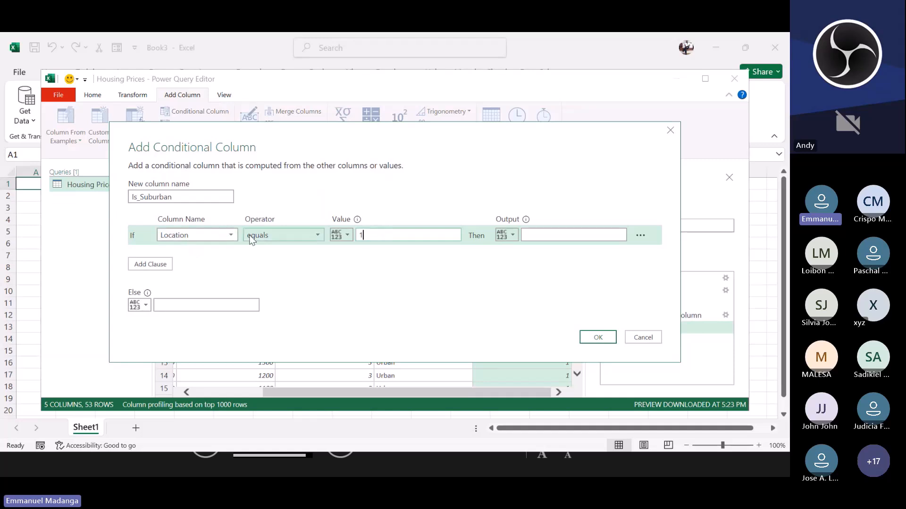
key("BackSpace")
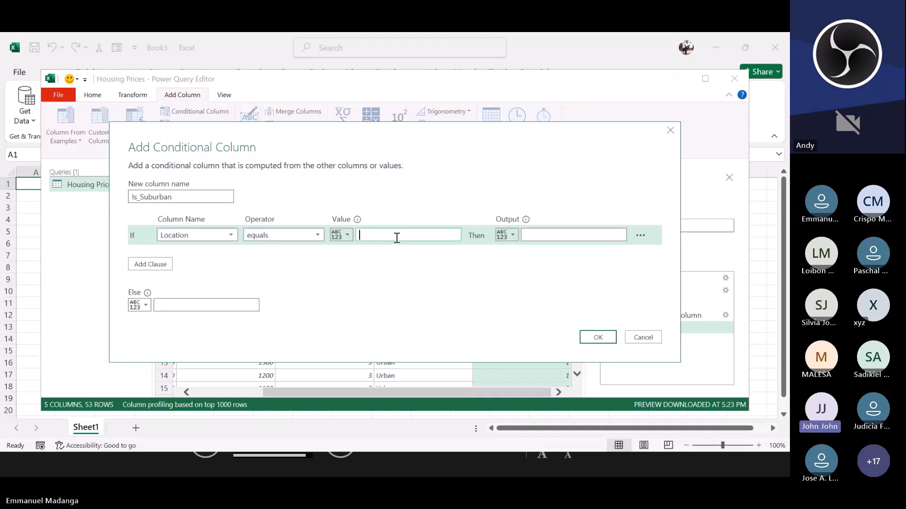
type("Su")
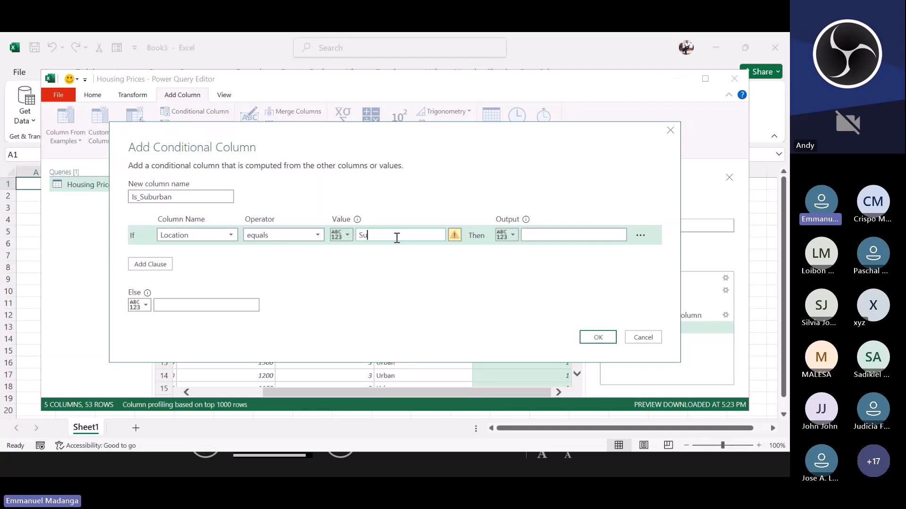
type("brban")
left_click(371, 235)
type("u")
left_click(530, 233)
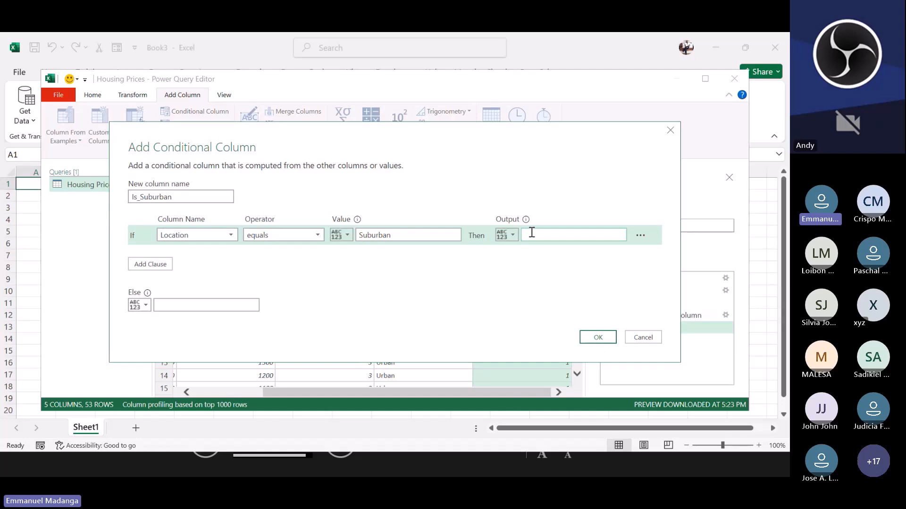
type("1")
left_click(232, 299)
type("0")
left_click(595, 336)
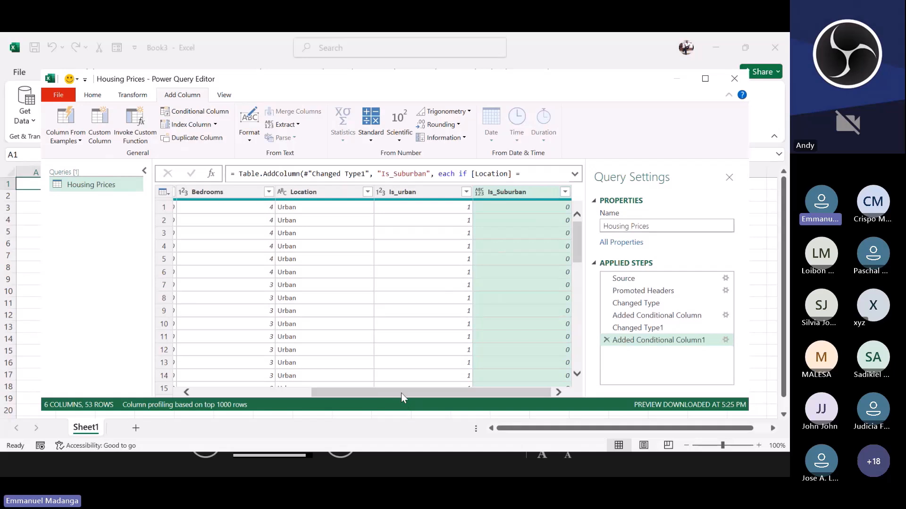
Step: Scroll through the rows to check the Is_Suburban values against each Location
mouse_move(401, 392)
left_mouse_down()
mouse_move(380, 395)
mouse_move(434, 386)
mouse_move(404, 390)
mouse_move(415, 389)
left_mouse_up()
scroll(454, 274, "down", 8)
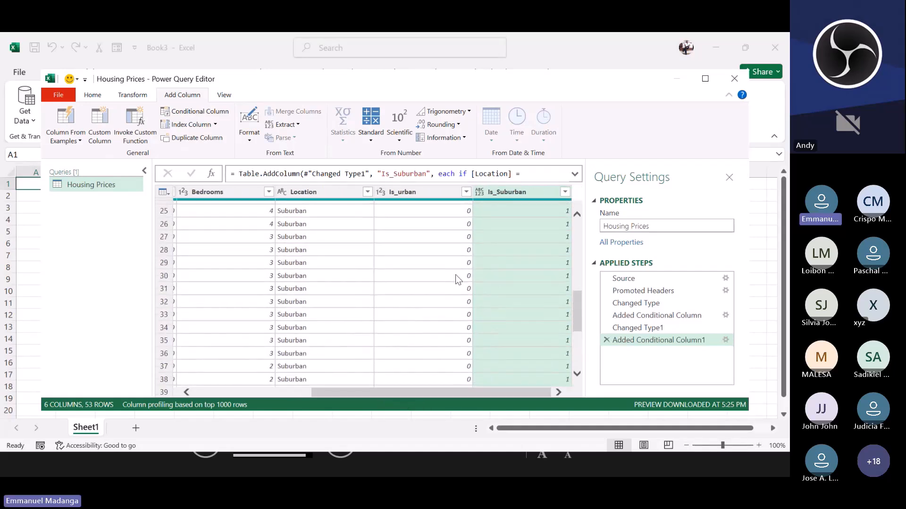
scroll(455, 274, "up", 8)
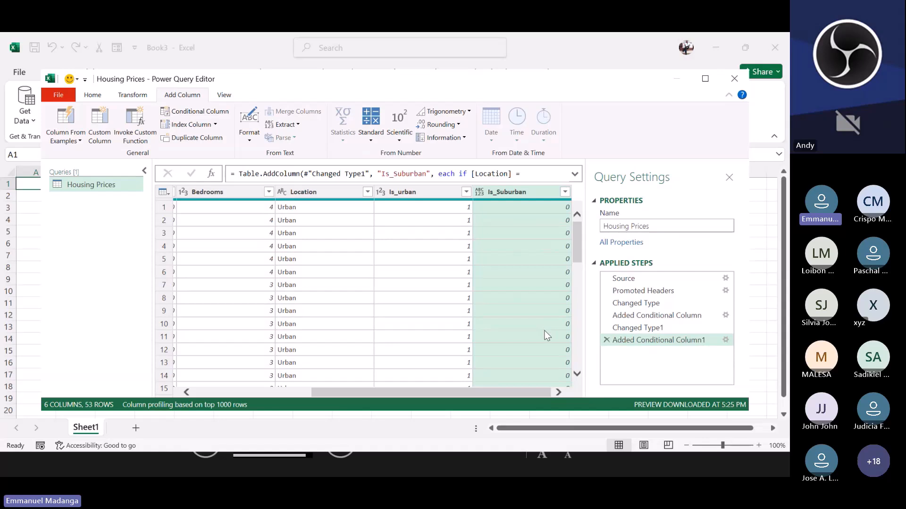
scroll(544, 329, "down", 6)
scroll(544, 333, "up", 1)
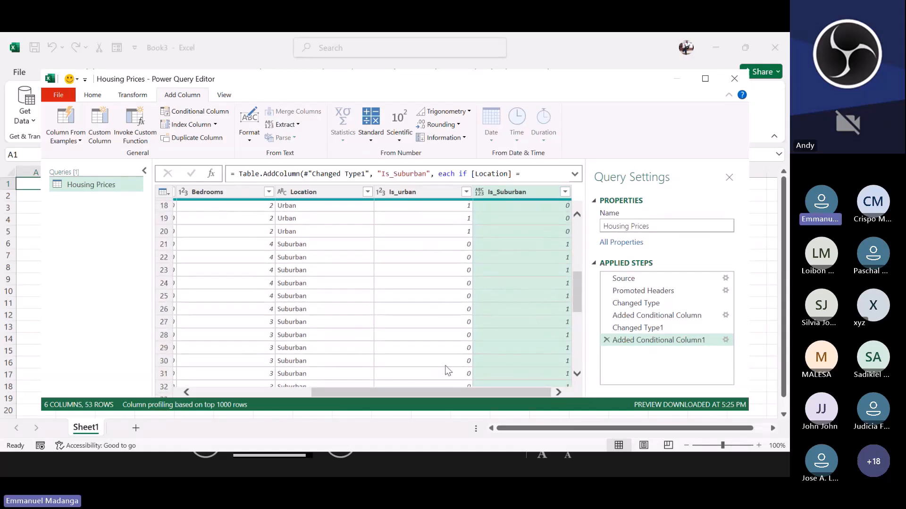
scroll(534, 366, "down", 6)
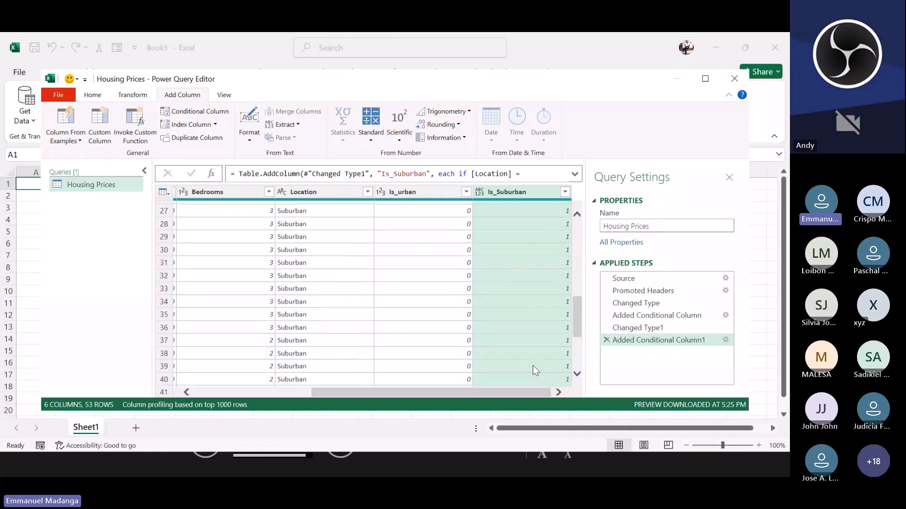
scroll(533, 364, "down", 1)
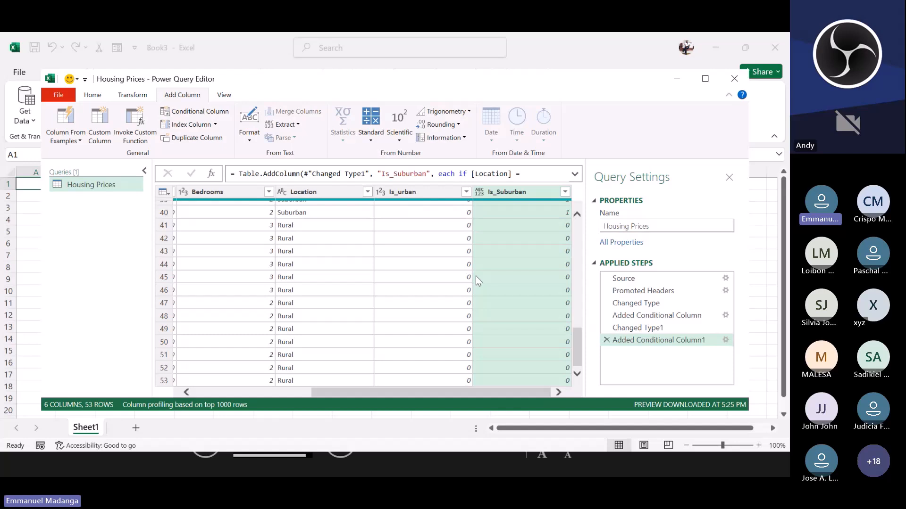
left_click(301, 192)
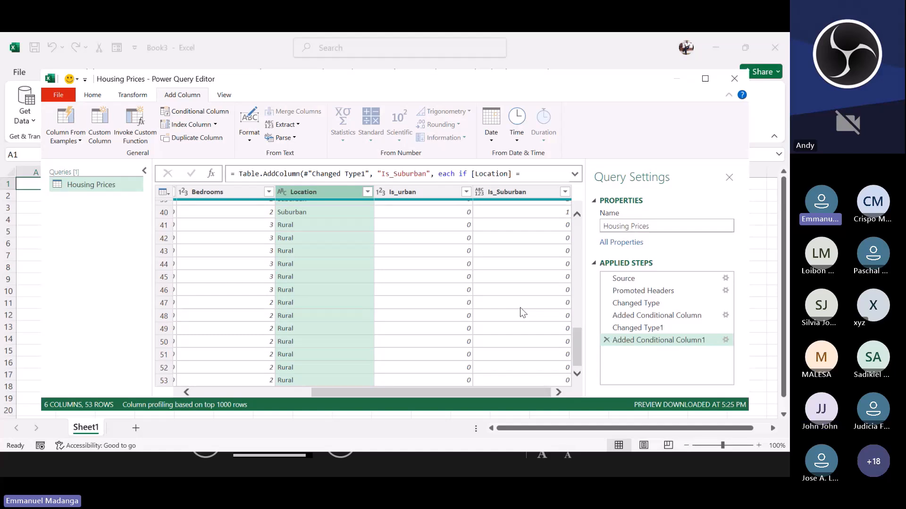
scroll(445, 307, "up", 9)
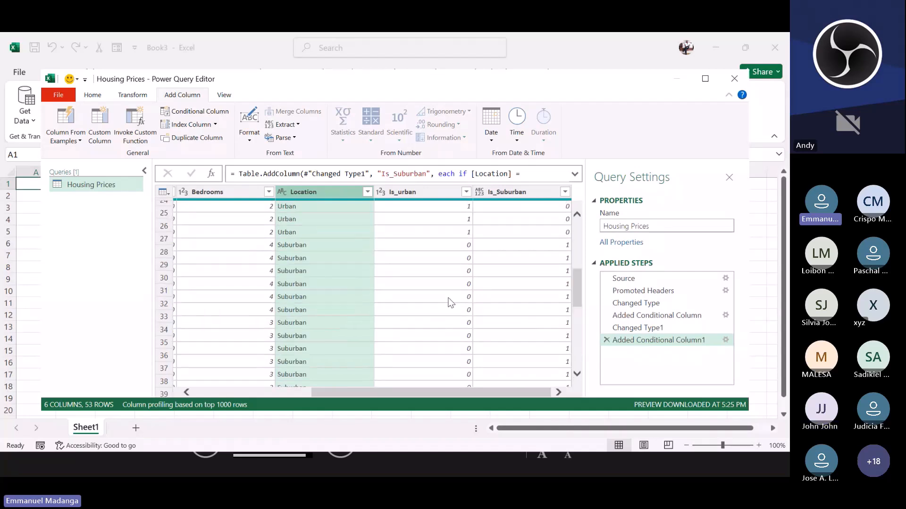
scroll(447, 297, "up", 5)
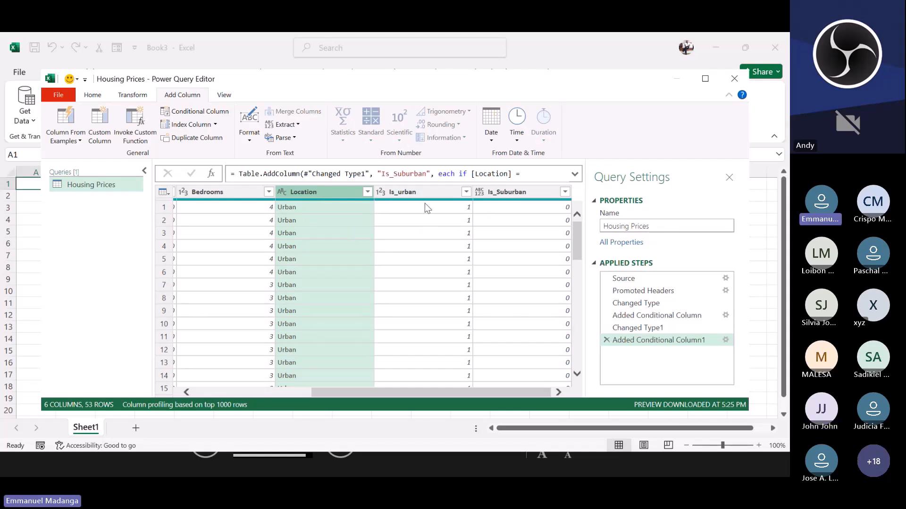
Step: Change the Is_Suburban column's data type to Whole Number
left_click(491, 192)
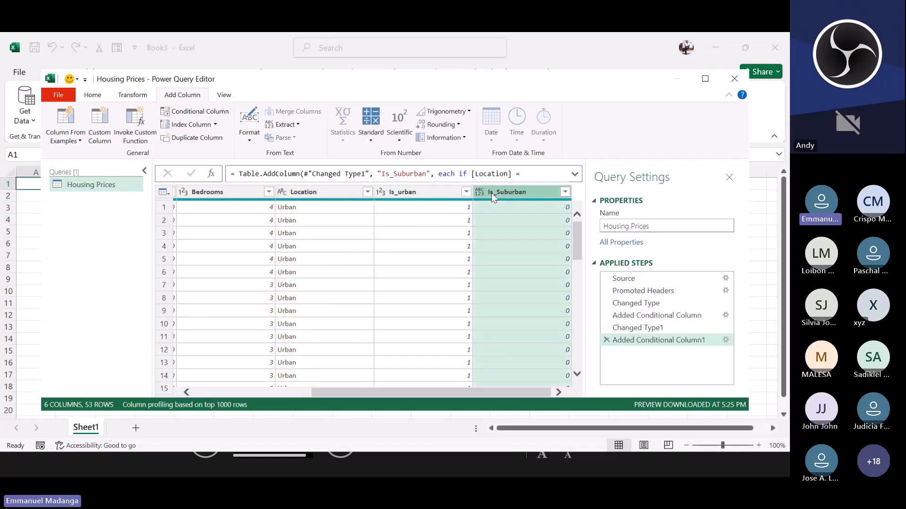
left_click(94, 94)
left_click(404, 111)
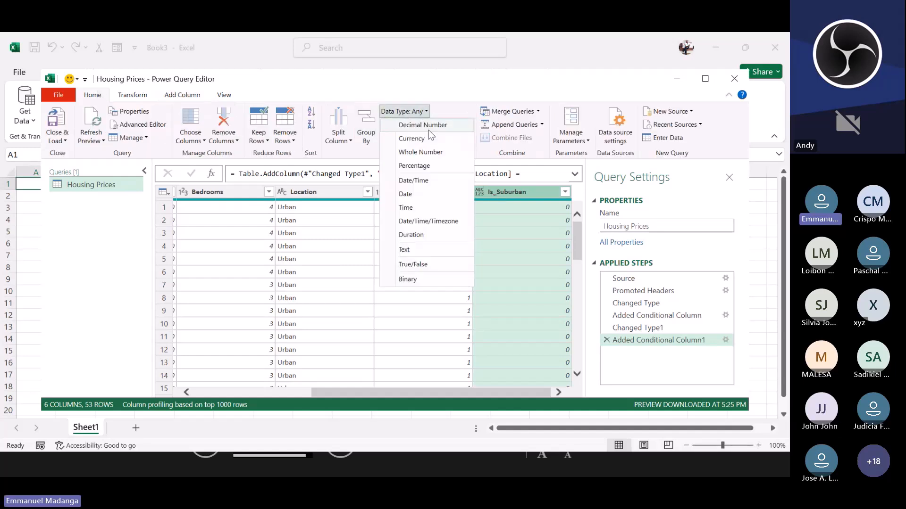
left_click(420, 150)
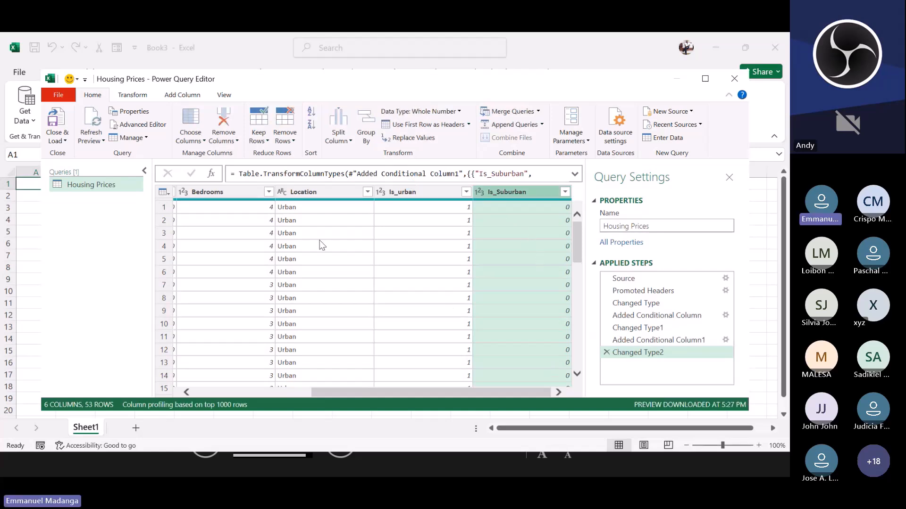
Step: Remove the Location column from the query
left_click(307, 193)
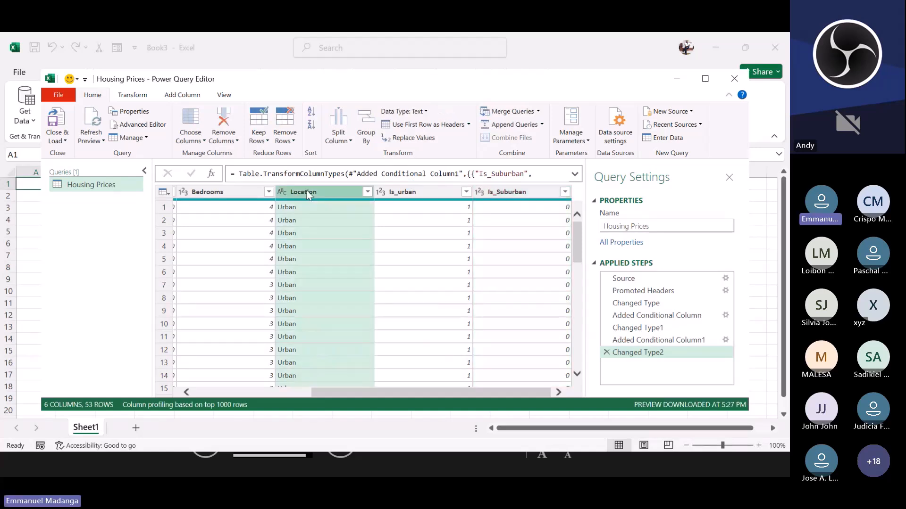
left_click(228, 141)
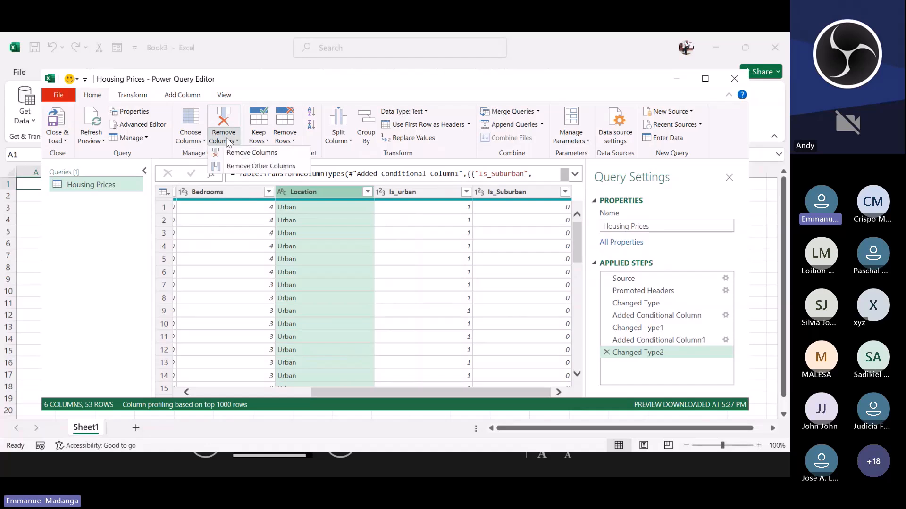
left_click(242, 154)
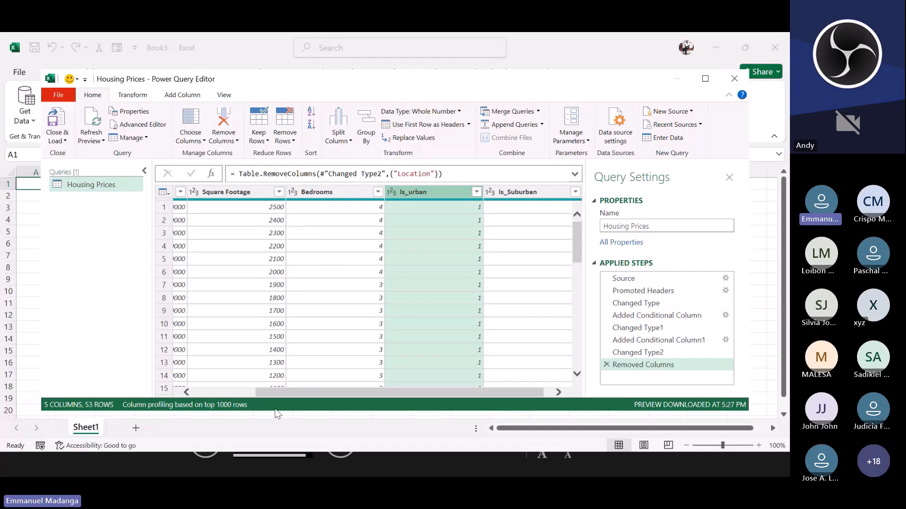
Step: Scroll through the remaining columns and rows to review the dummy variable values
left_click_drag(284, 395, 309, 373)
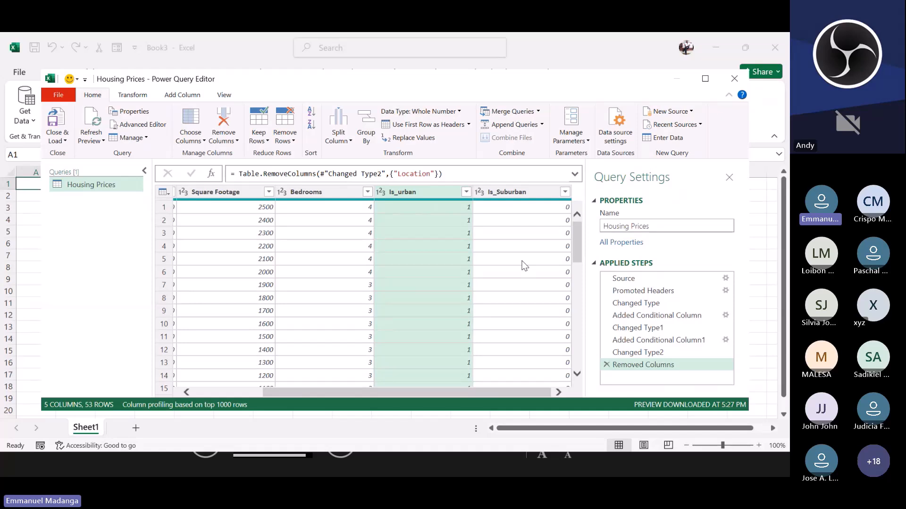
scroll(523, 262, "down", 13)
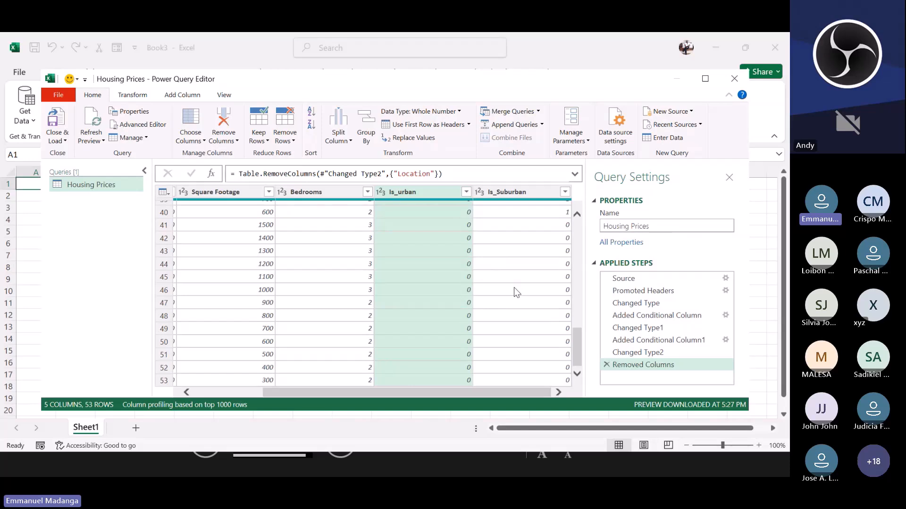
scroll(519, 312, "up", 10)
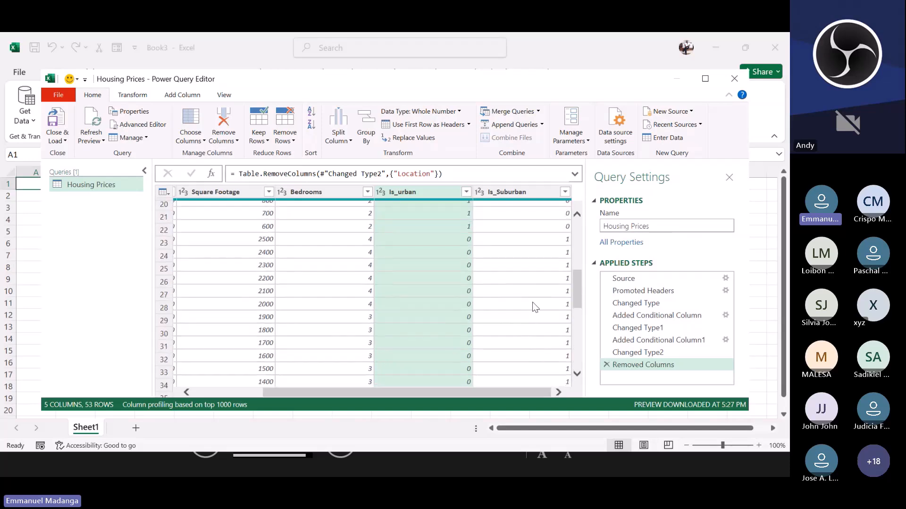
scroll(536, 303, "up", 3)
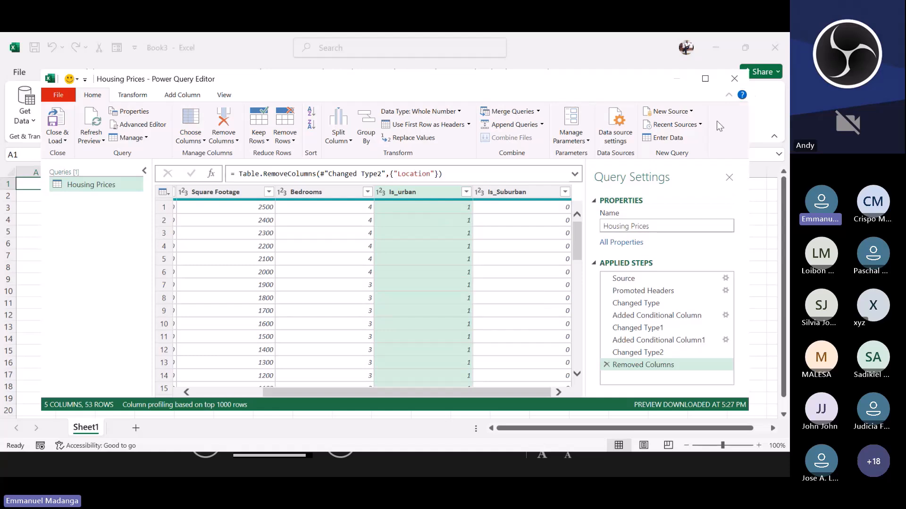
left_click_drag(680, 166, 33, 142)
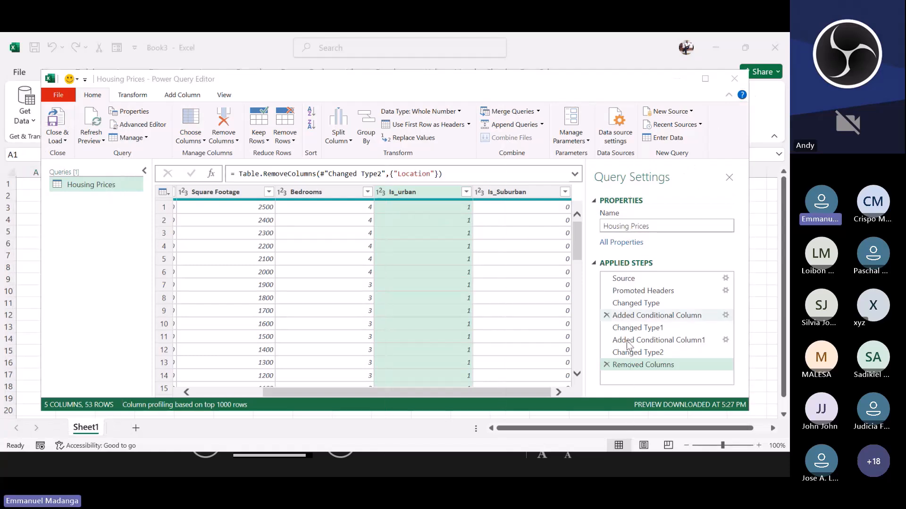
scroll(550, 320, "down", 6)
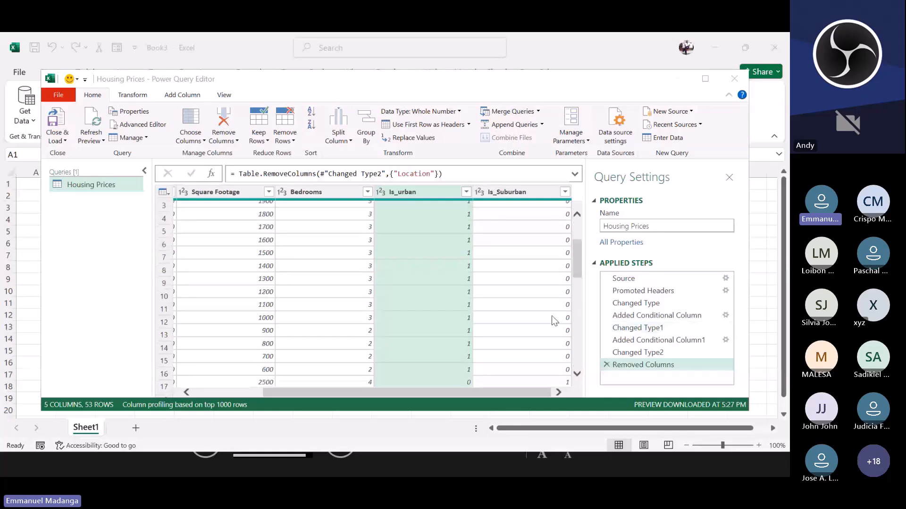
Step: Close the Power Query editor and load the query into the workbook
left_click(711, 80)
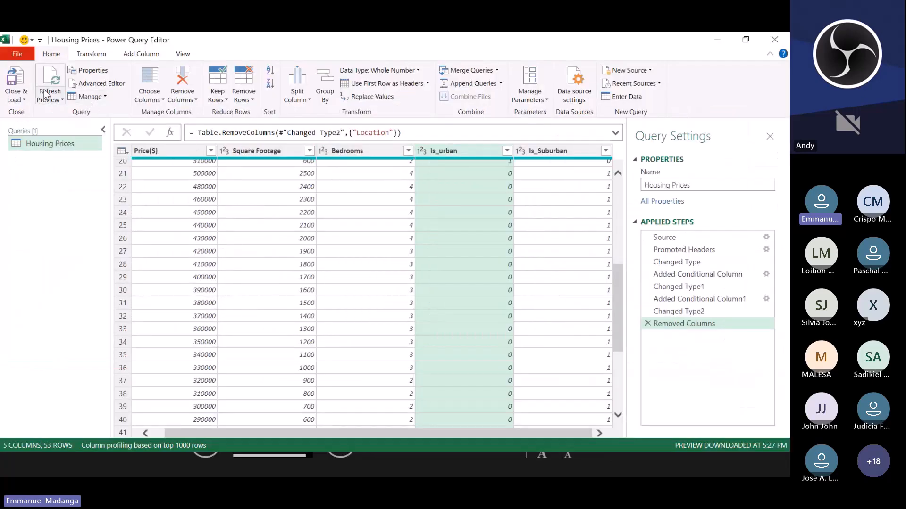
left_click(21, 98)
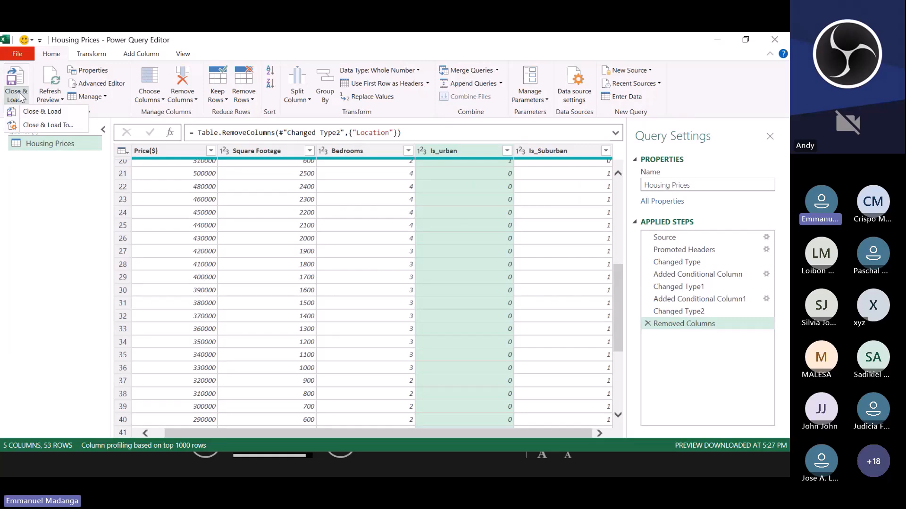
left_click(38, 112)
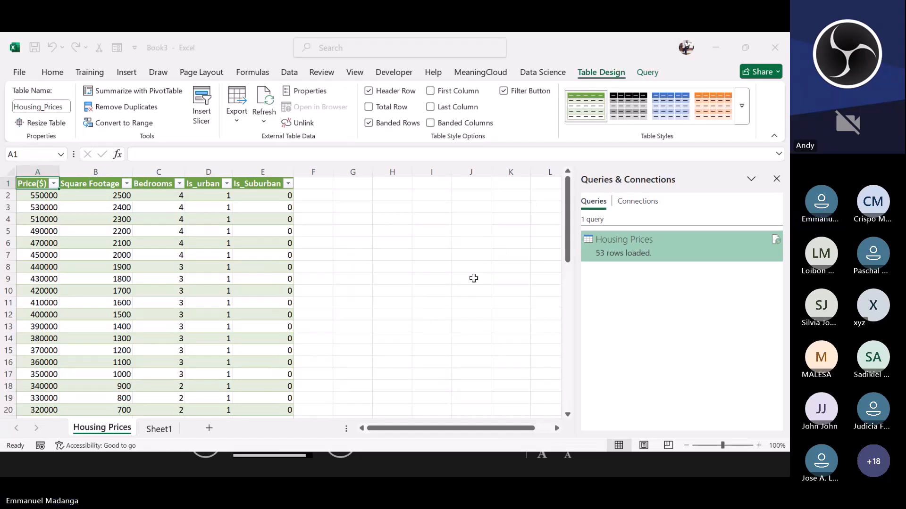
Step: Review the loaded Housing Prices table's column headers and dummy variable values down to the last row
left_click(376, 337)
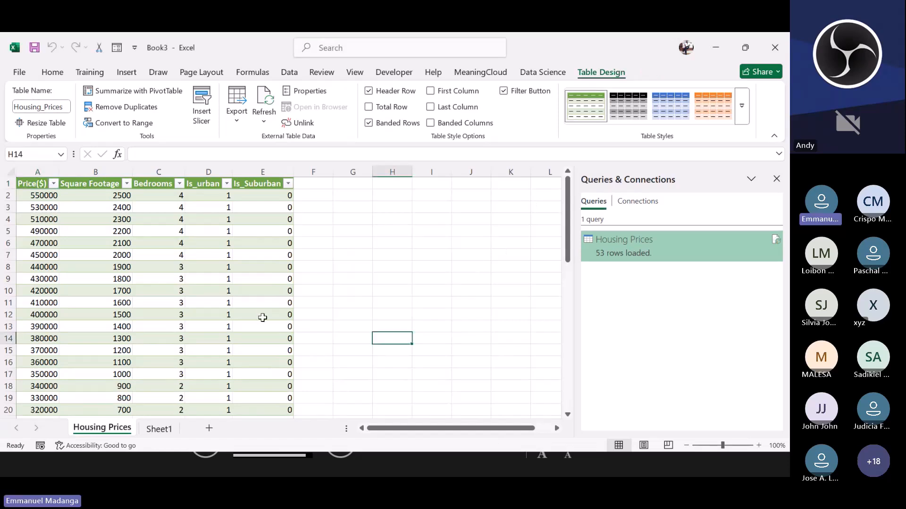
left_click(99, 253)
left_click(34, 186)
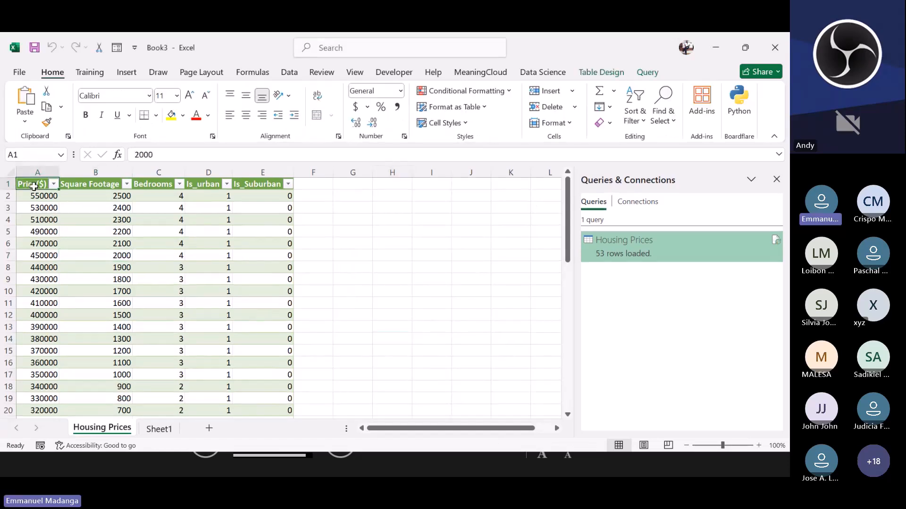
left_click(97, 187)
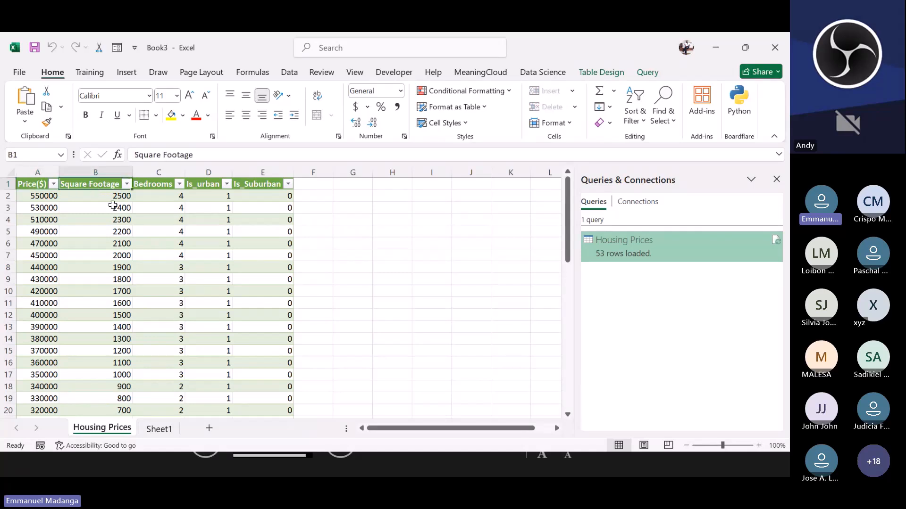
left_click(156, 183)
left_click(205, 184)
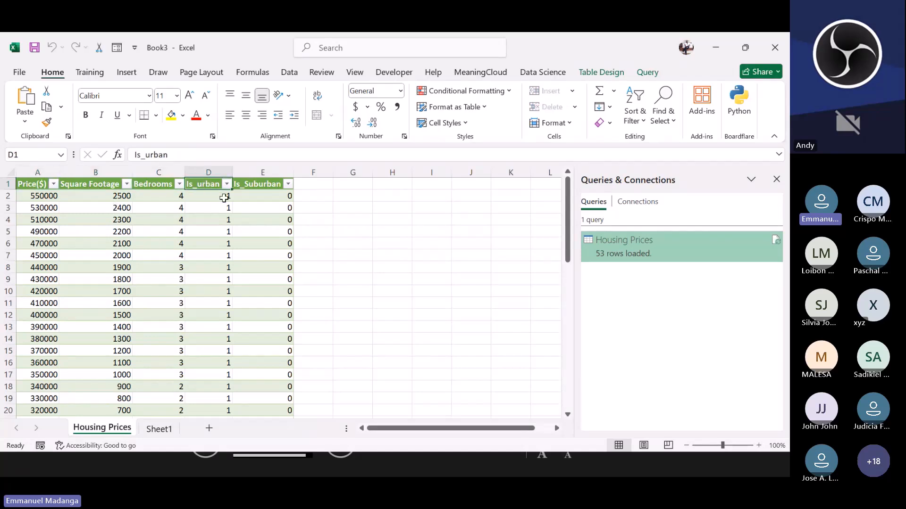
left_click(267, 185)
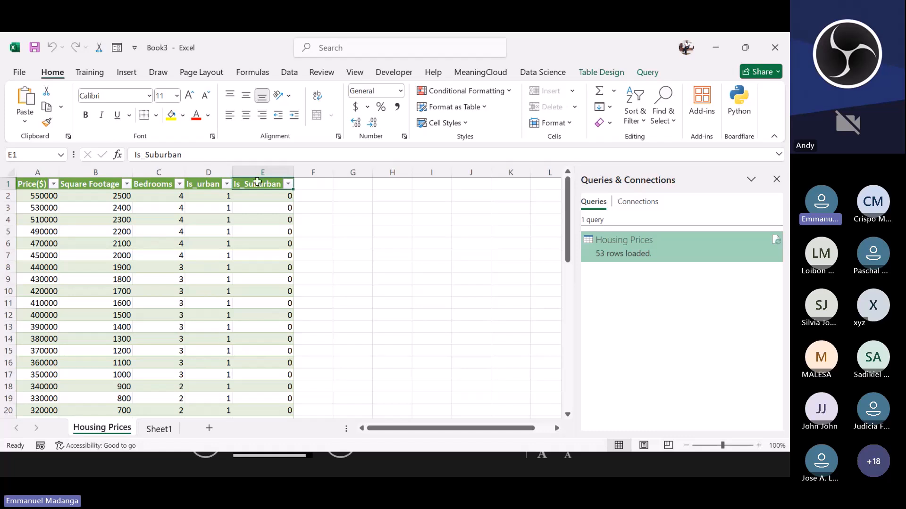
left_click(299, 186)
scroll(186, 305, "down", 6)
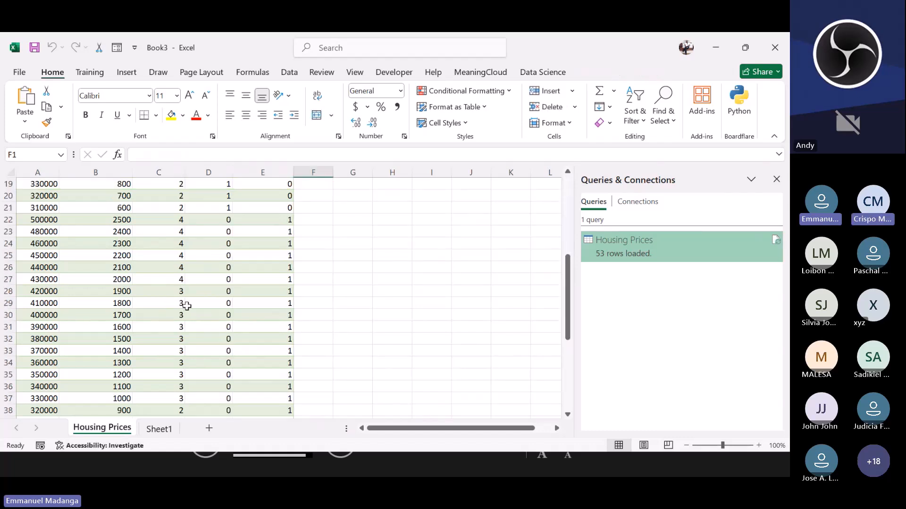
scroll(187, 305, "down", 7)
left_click(208, 303)
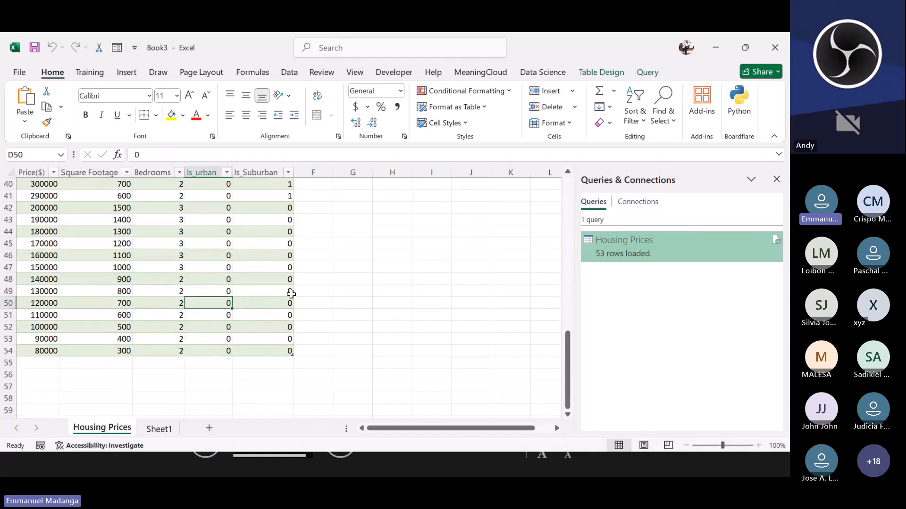
key("ctrl+a")
key("ctrl+a")
left_click(269, 301)
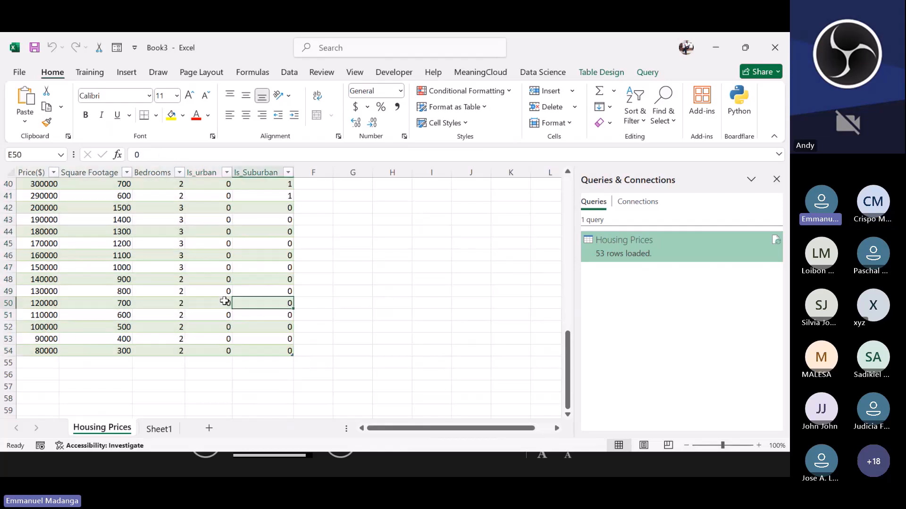
left_click(222, 303)
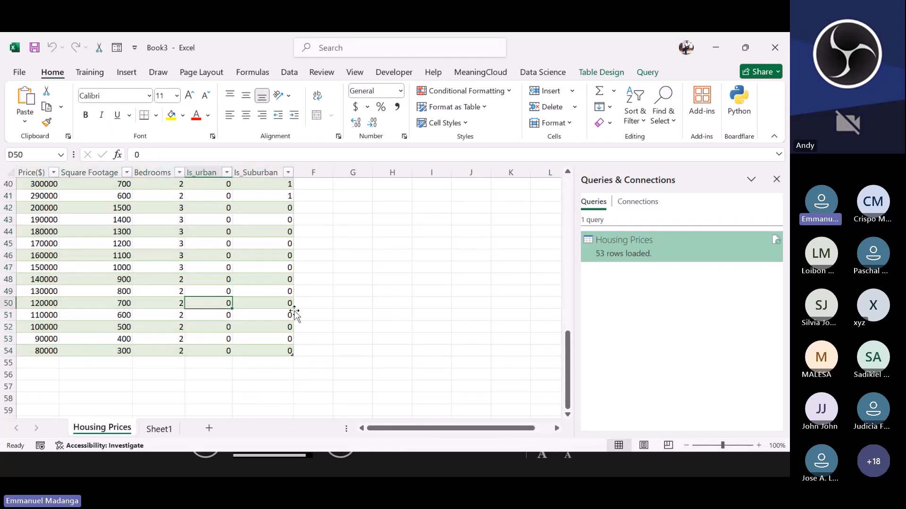
scroll(297, 306, "up", 13)
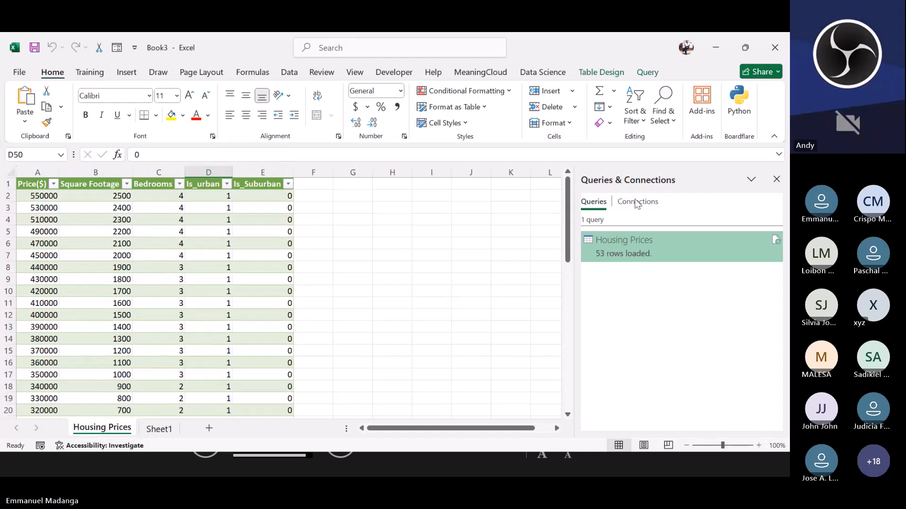
left_click(259, 281)
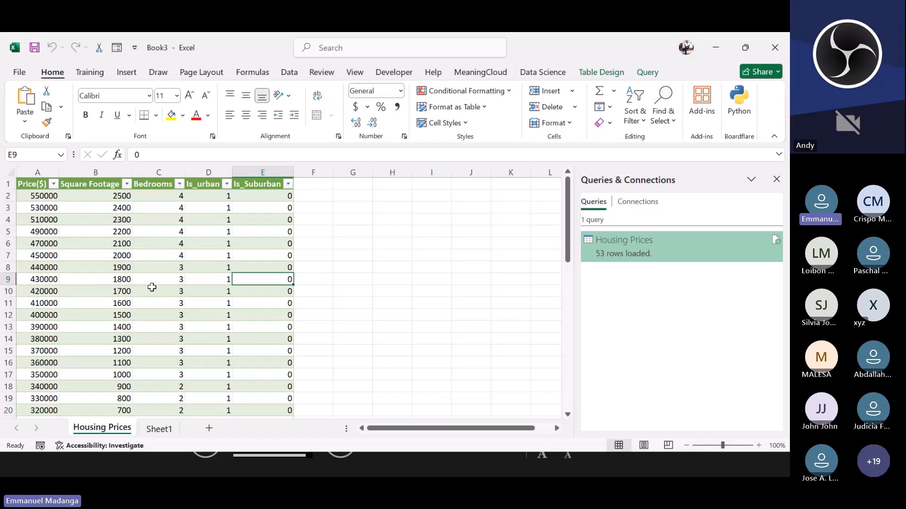
Step: Copy the Price($) column and paste it into column B of Sheet1
left_click(31, 183)
left_click_drag(31, 184, 52, 401)
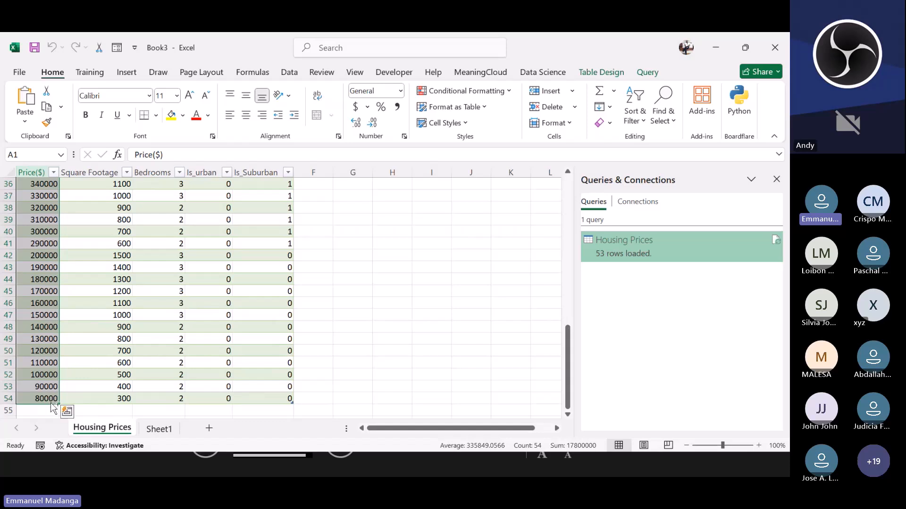
key("ctrl+c")
left_click(171, 426)
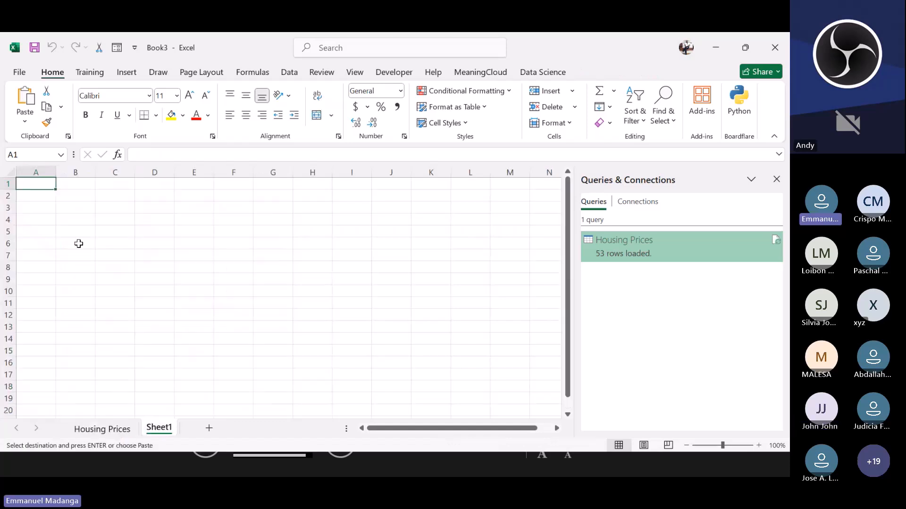
left_click(77, 186)
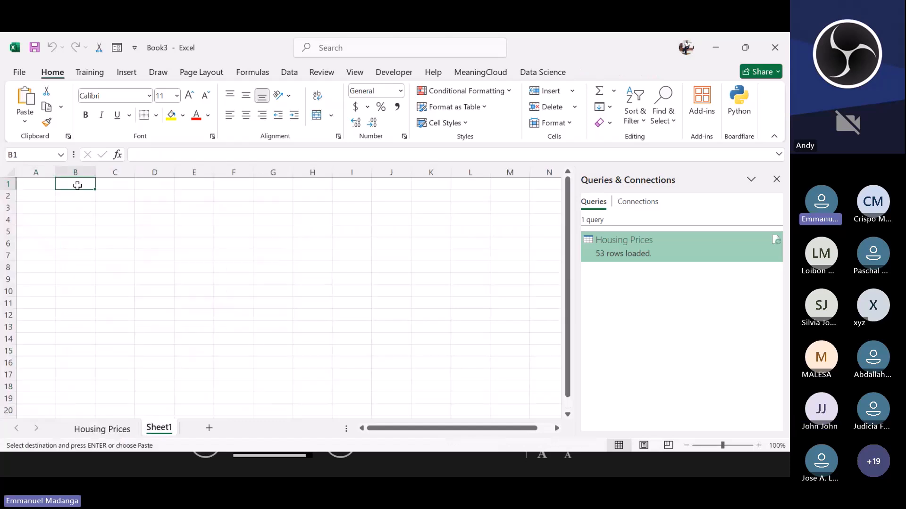
Step: Copy the Square Footage column and paste it into column A of Sheet1
left_click(102, 429)
scroll(94, 264, "up", 10)
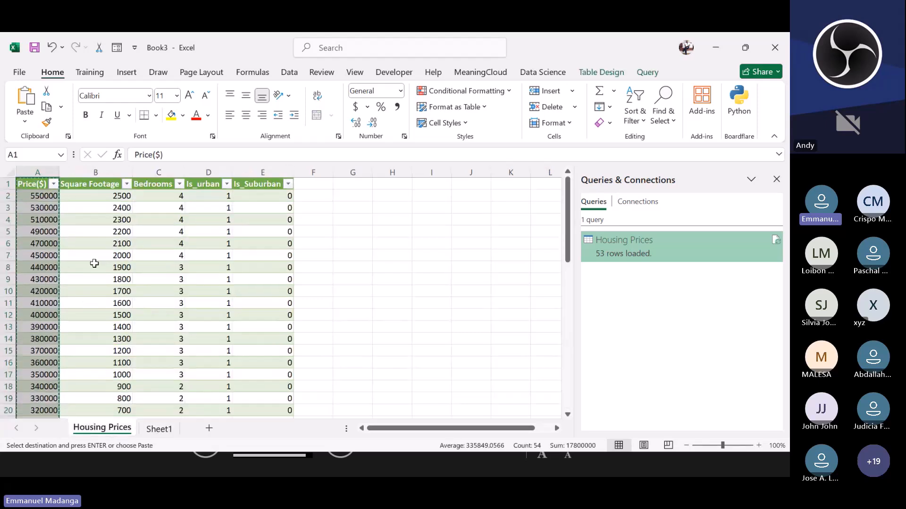
left_click(97, 185)
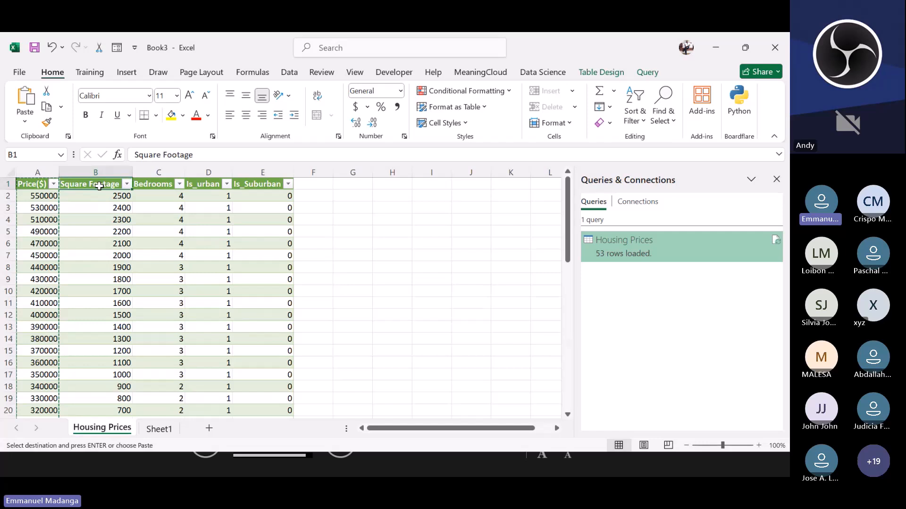
key("ctrl+shift+Down")
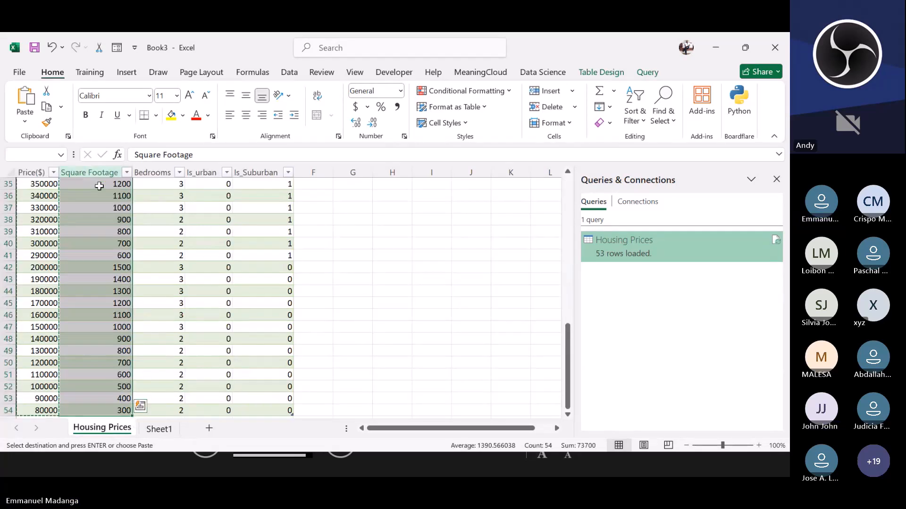
key("ctrl+Page_Down")
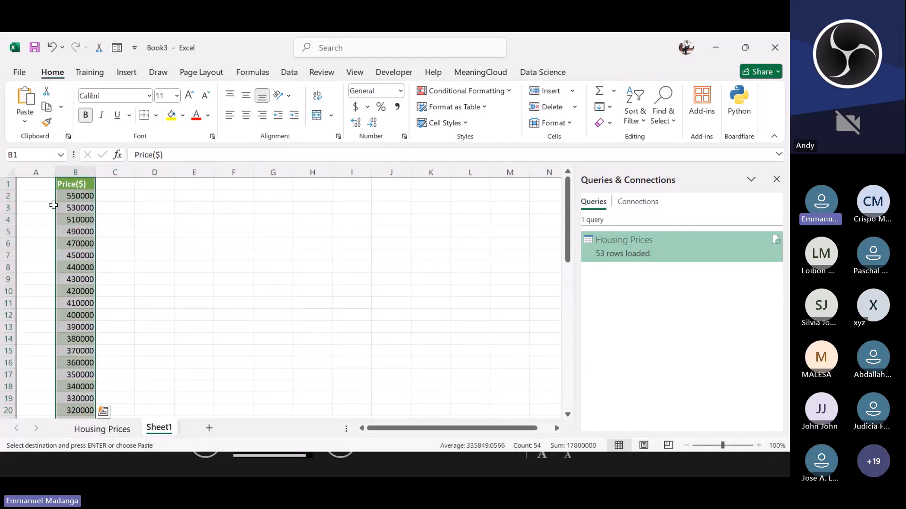
left_click(31, 181)
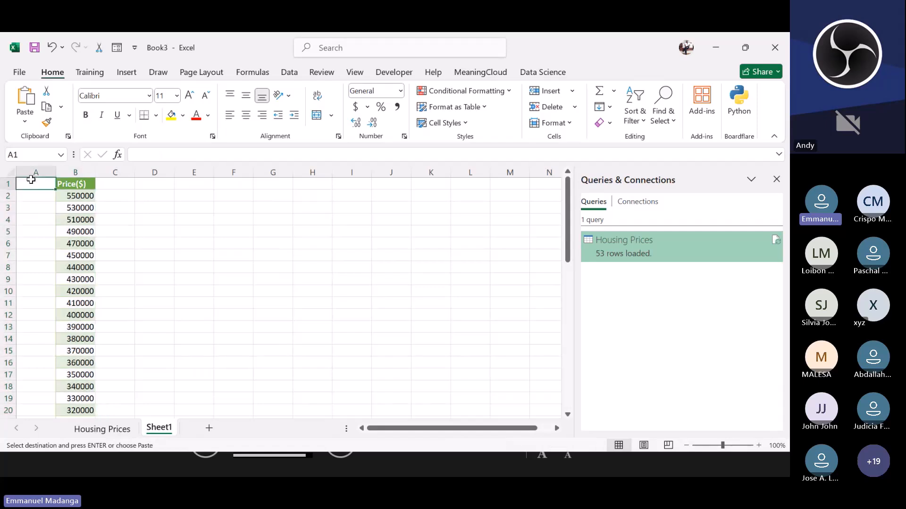
key("ctrl+v")
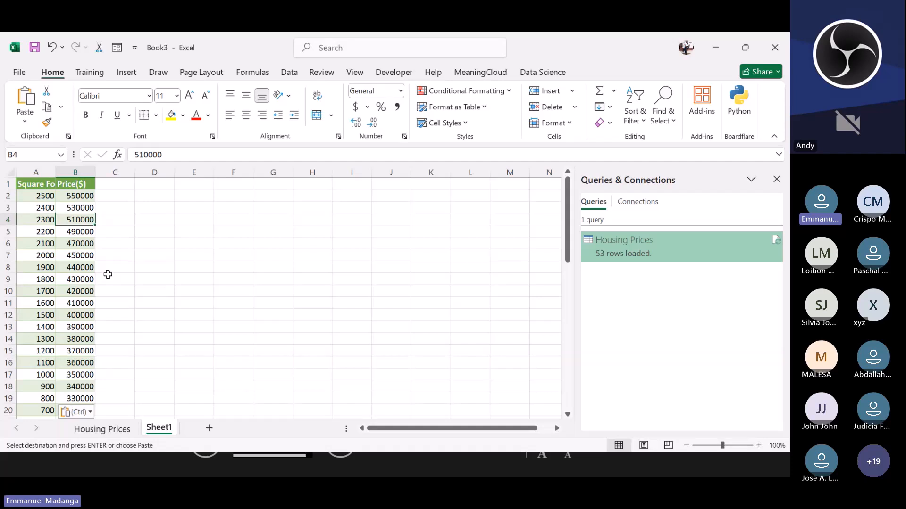
Step: Select the Square Footage and Price($) data on Sheet1 and insert a scatter chart
left_click(39, 194)
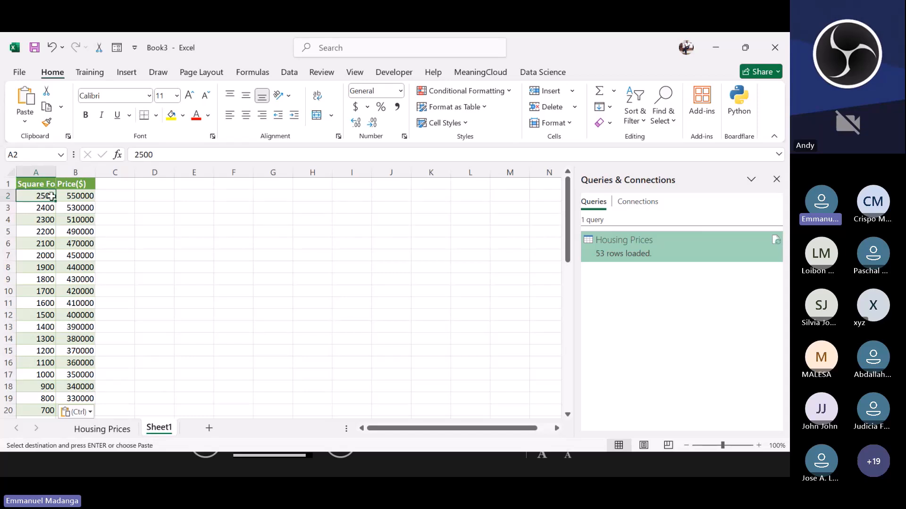
left_click_drag(55, 197, 58, 198)
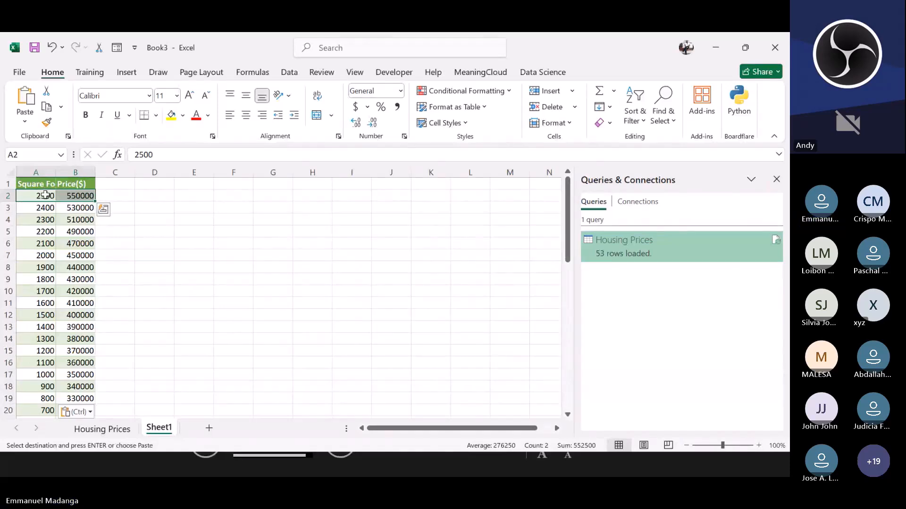
key("ctrl+shift+Down")
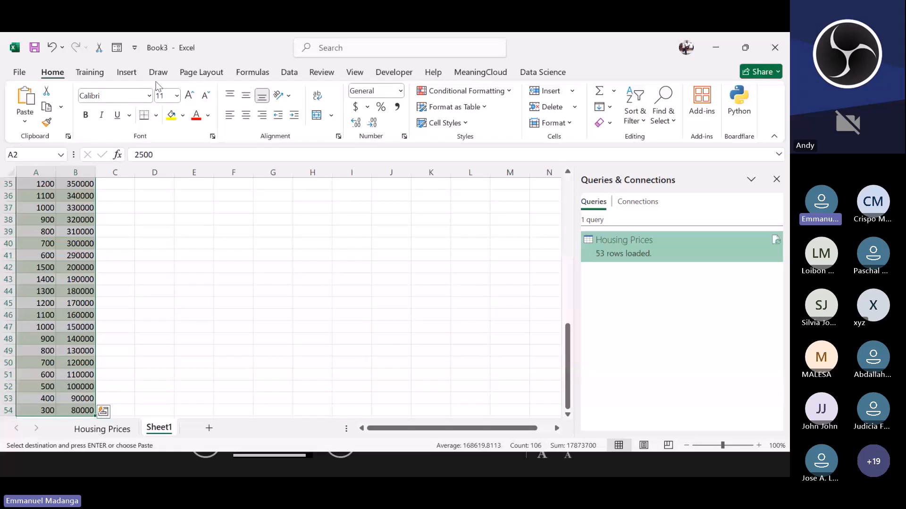
left_click(127, 72)
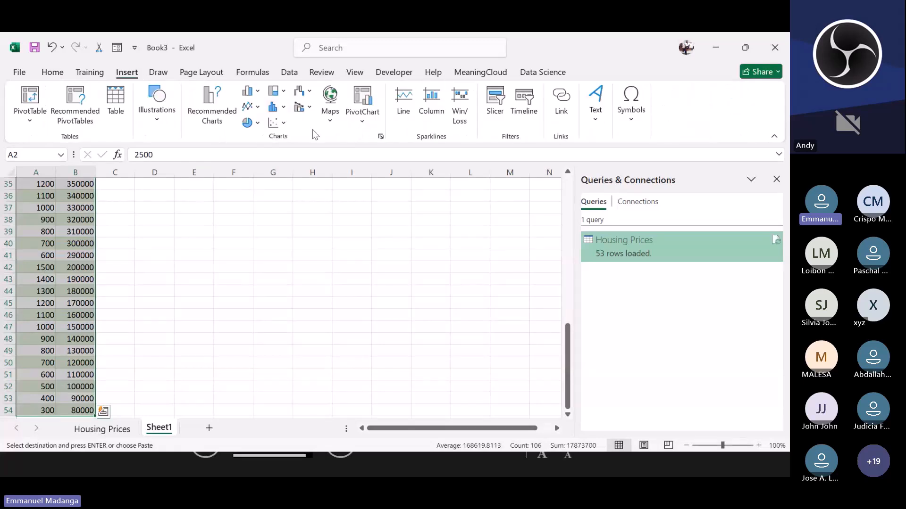
left_click(277, 123)
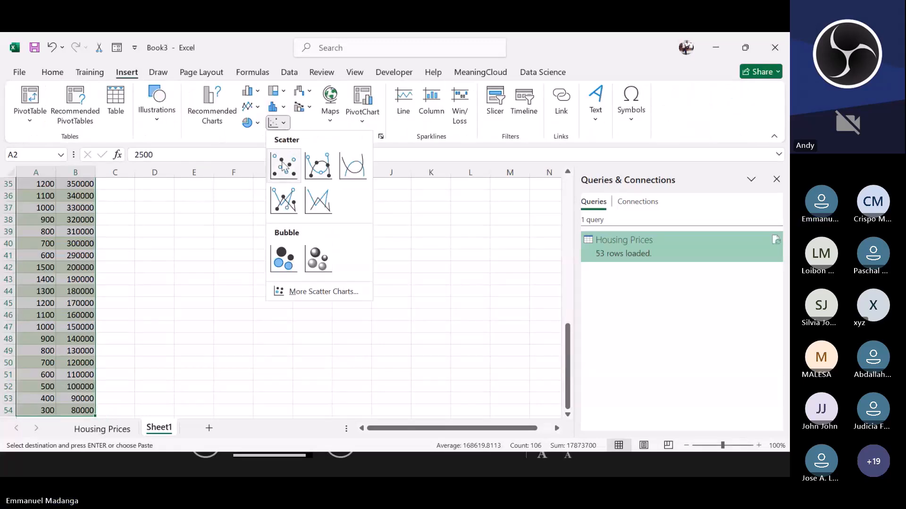
left_click(283, 166)
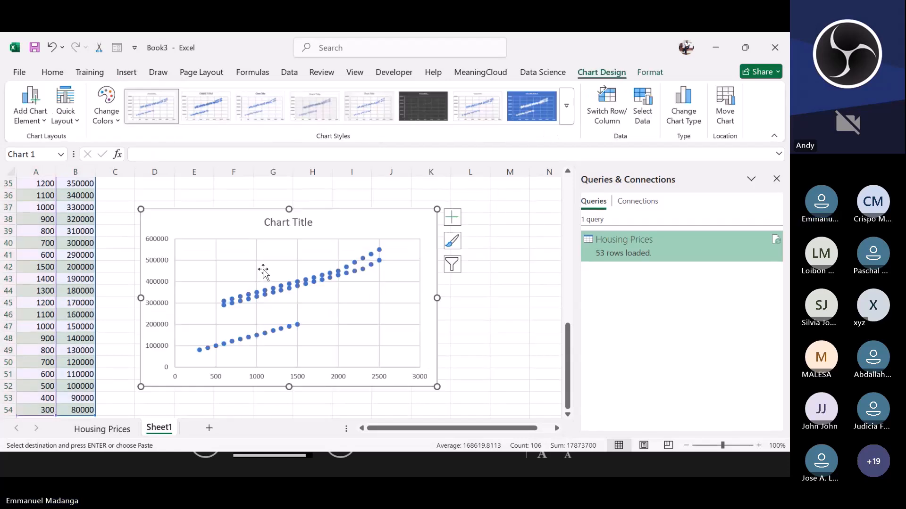
Step: Add a trendline to the scatter chart and open its Format Trendline options
left_click(452, 217)
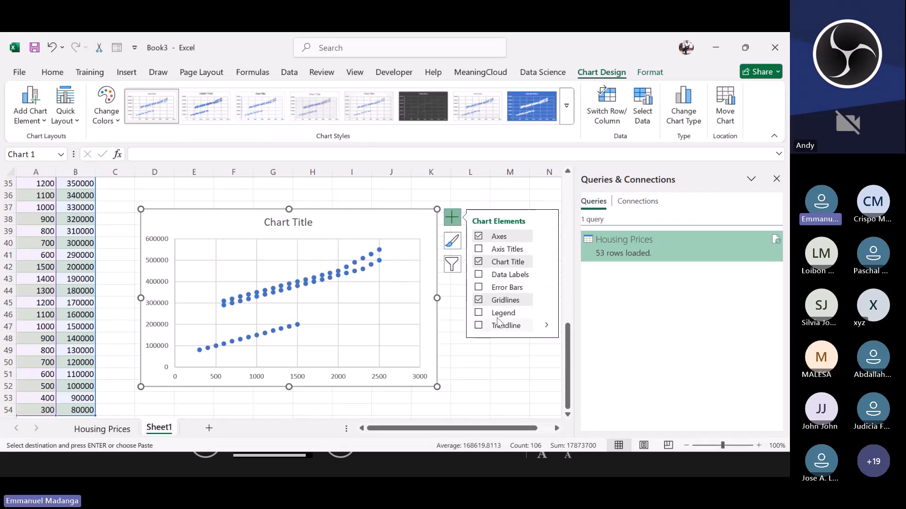
left_click(479, 326)
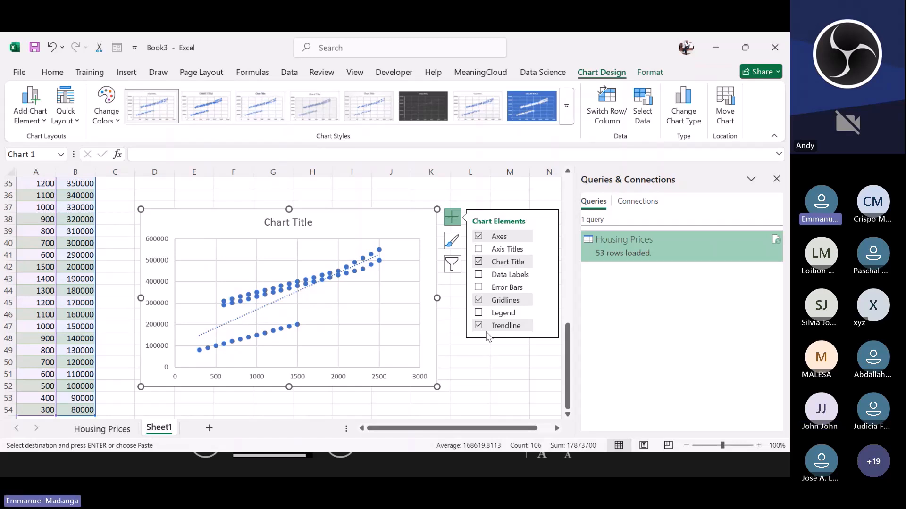
left_click(529, 325)
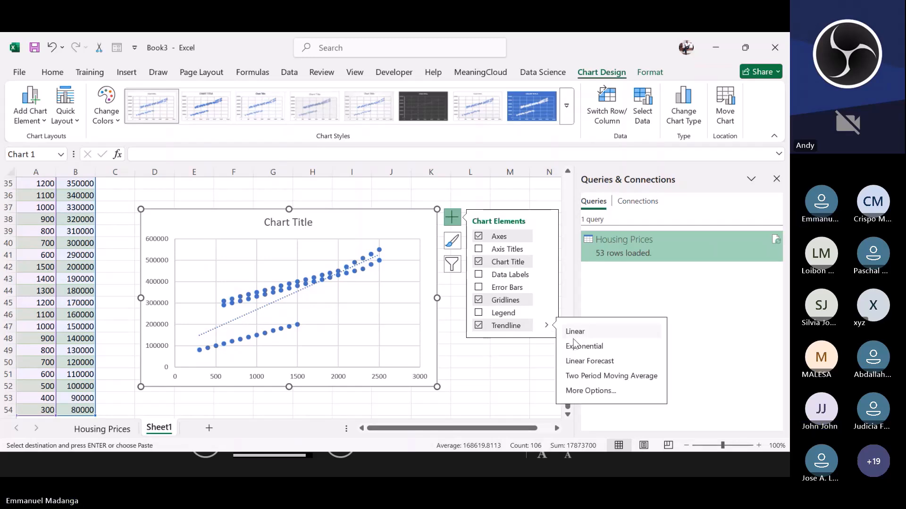
left_click(576, 395)
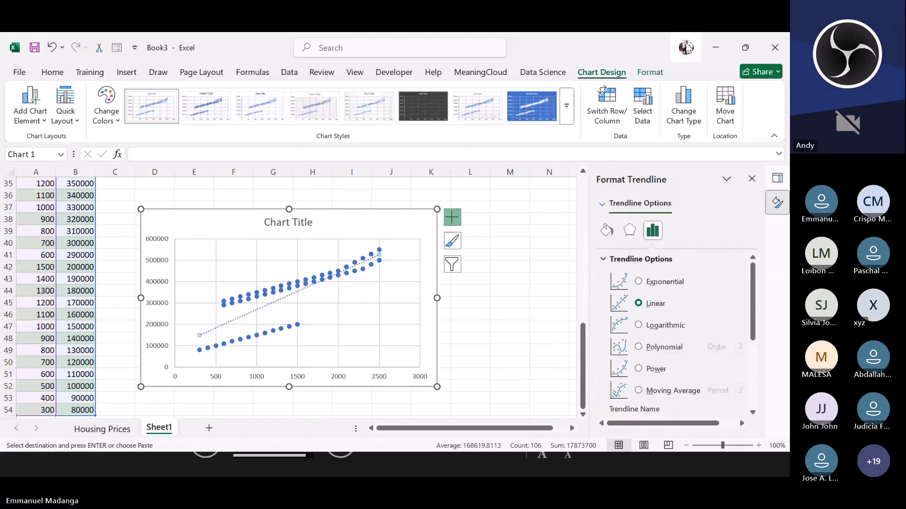
left_click(612, 132)
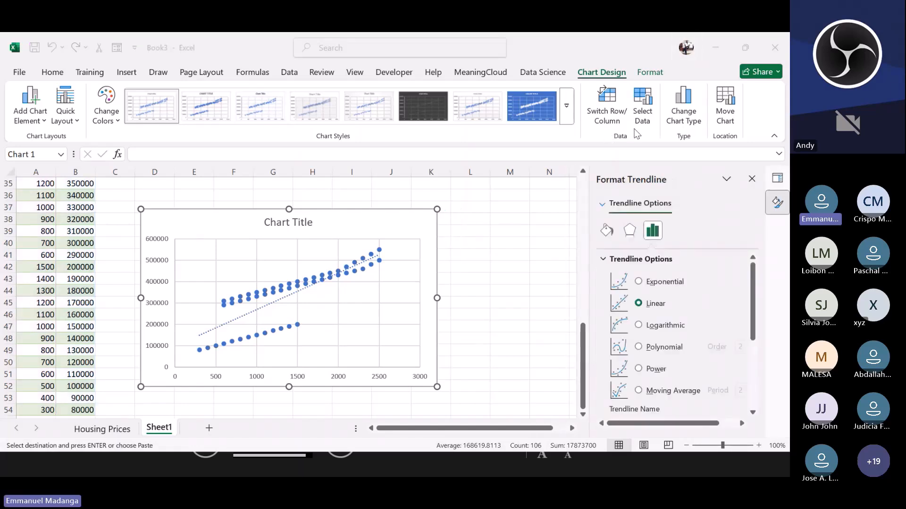
left_click_drag(633, 129, 52, 110)
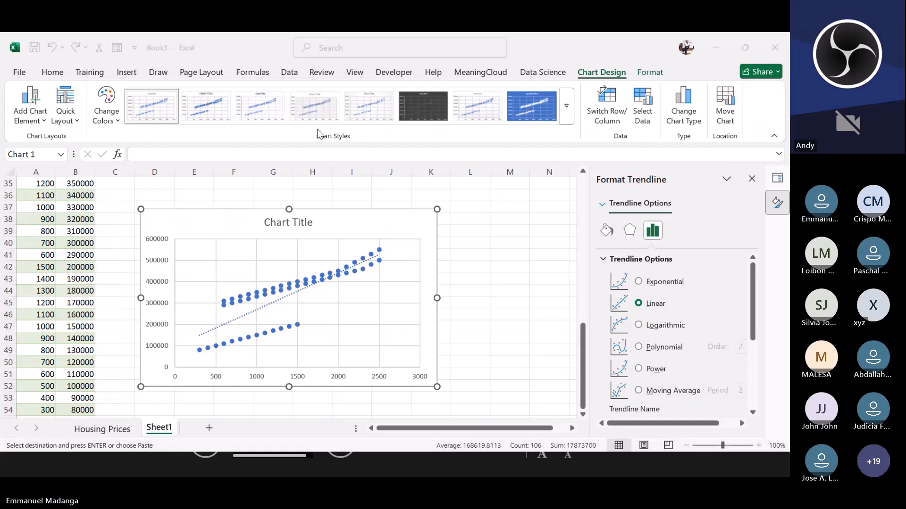
Step: Display the trendline equation on the chart and move its label to the chart's upper-right corner
scroll(647, 402, "down", 3)
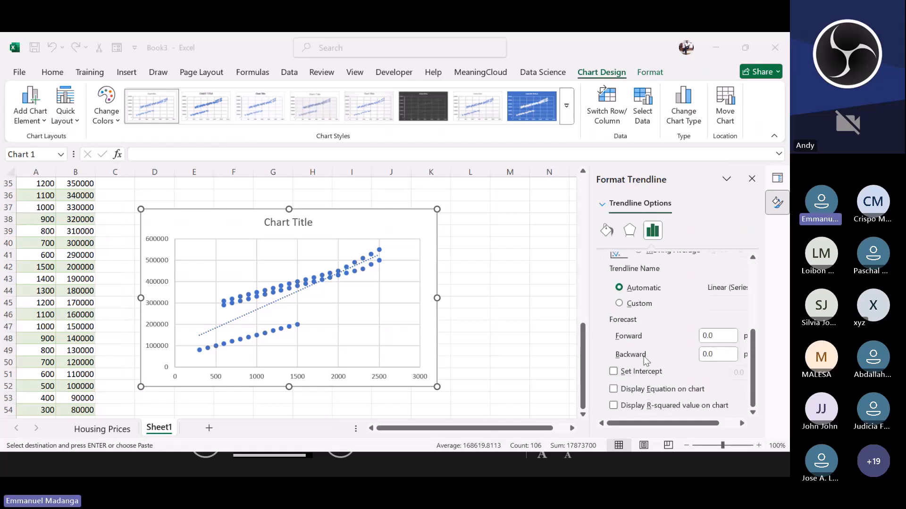
left_click(615, 389)
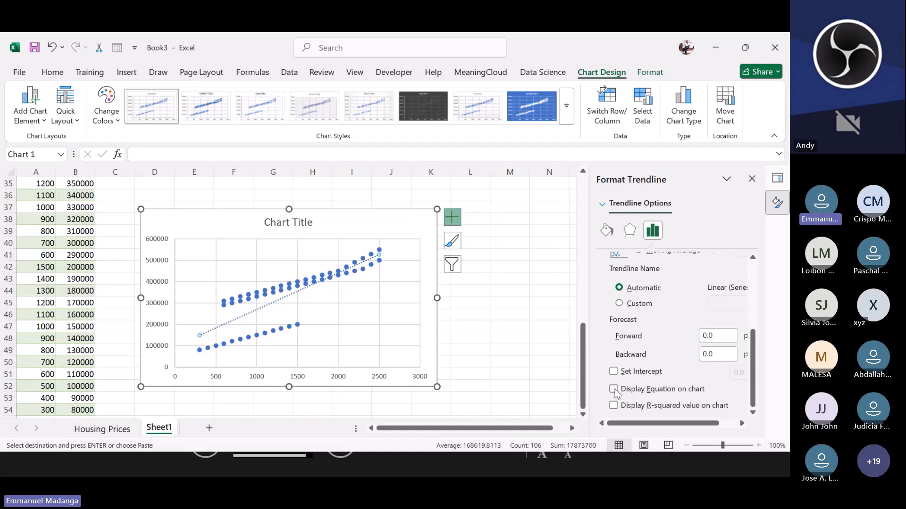
left_click(613, 389)
left_click(347, 253)
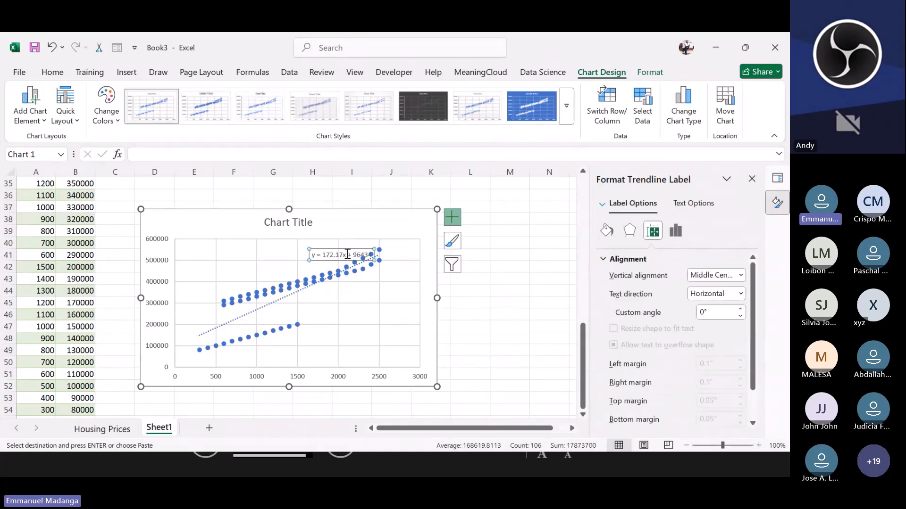
left_click_drag(340, 247, 370, 211)
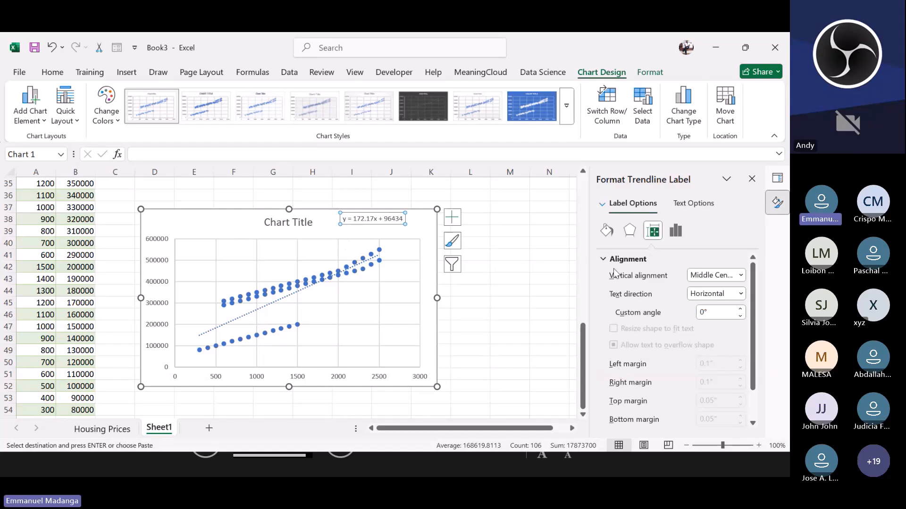
Step: Display the R-squared value on the chart and move its label just below the equation
left_click(452, 217)
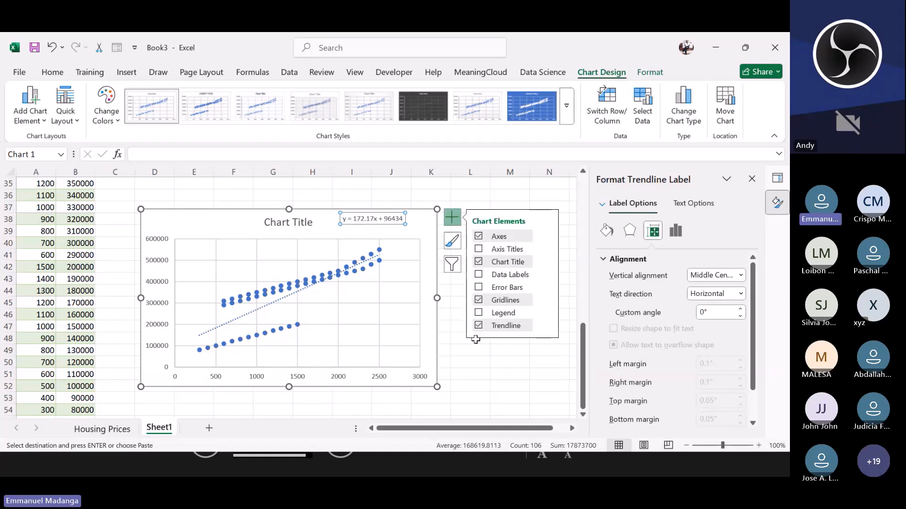
left_click(546, 325)
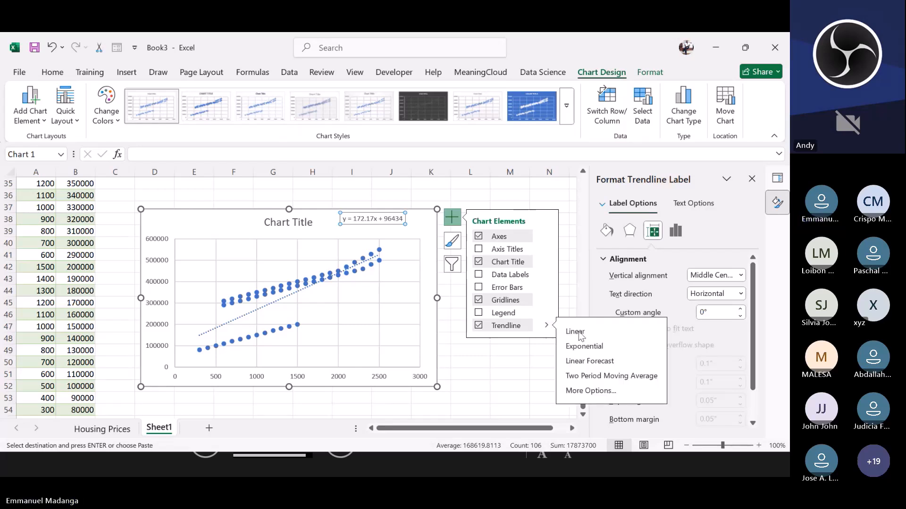
left_click(580, 391)
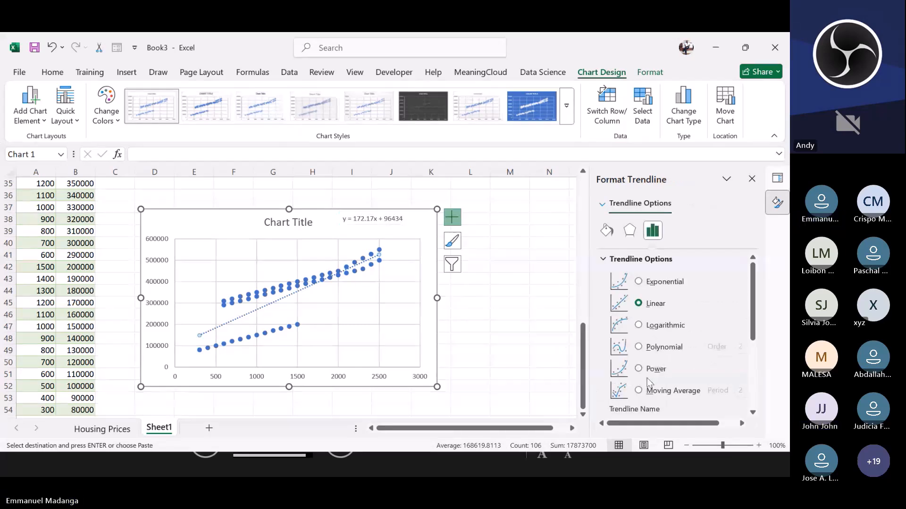
scroll(663, 374, "down", 3)
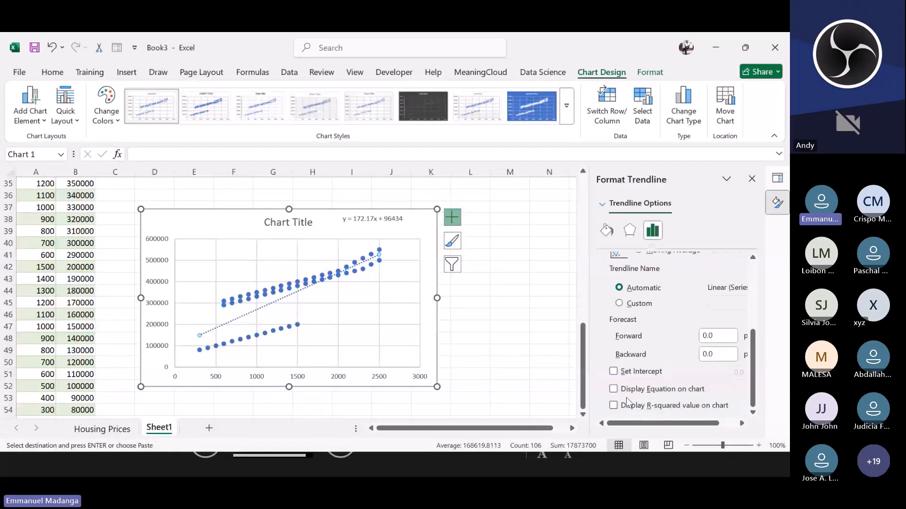
left_click(614, 406)
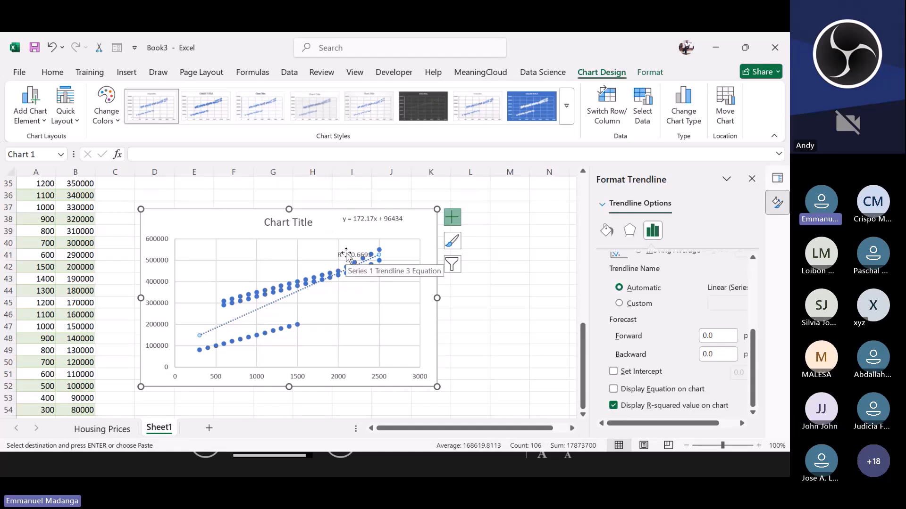
left_click(346, 255)
left_click_drag(345, 250, 358, 222)
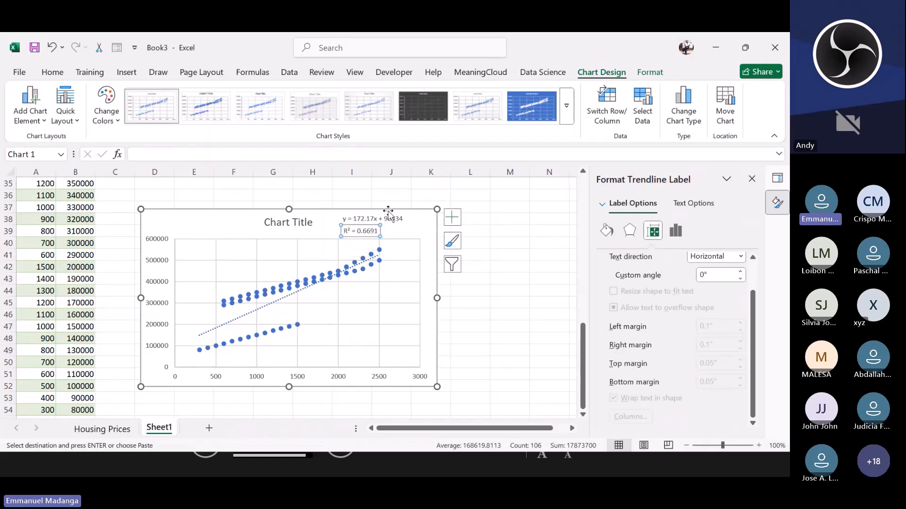
Step: Move the chart further to the right on the sheet
left_click(424, 225)
left_click_drag(426, 225, 549, 210)
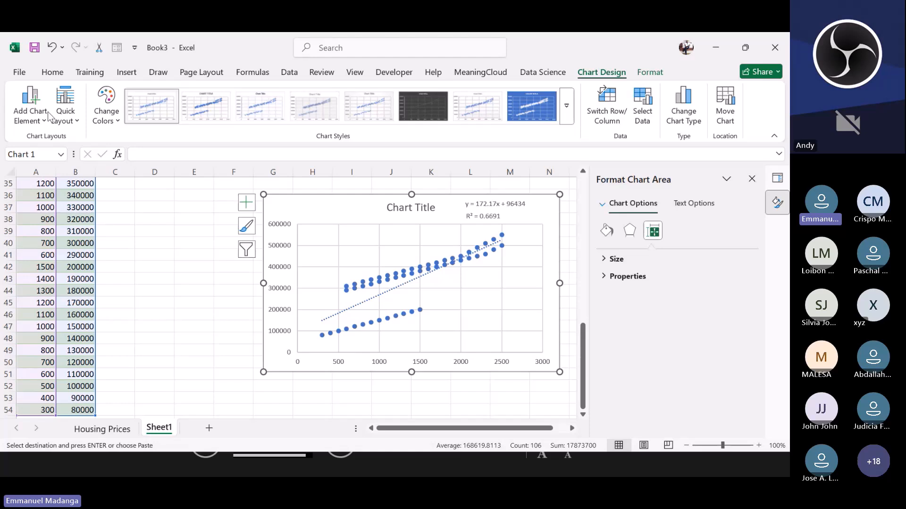
left_click_drag(45, 112, 669, 142)
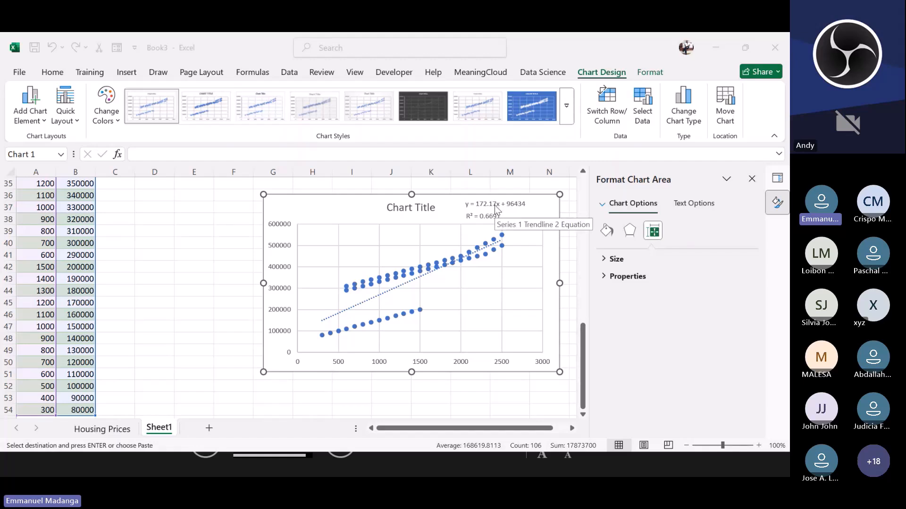
left_click(209, 258)
left_click(196, 291)
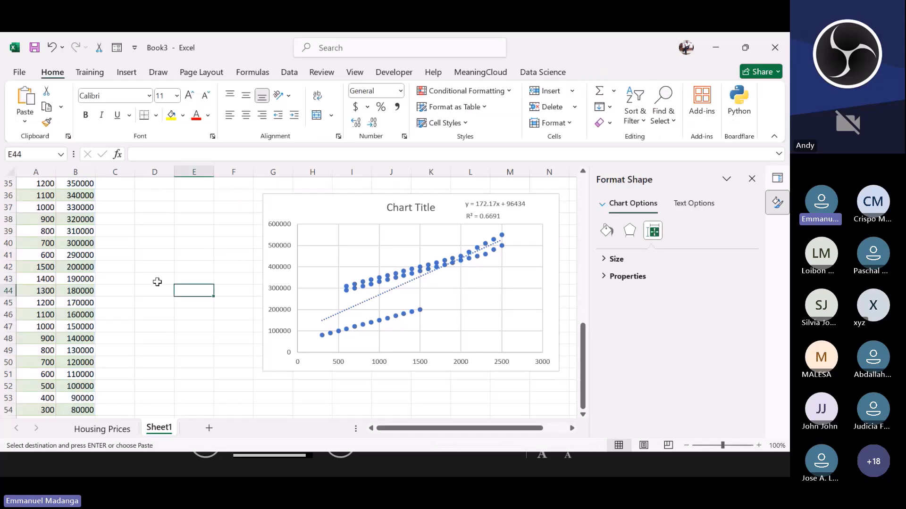
scroll(262, 270, "up", 5)
scroll(321, 291, "down", 5)
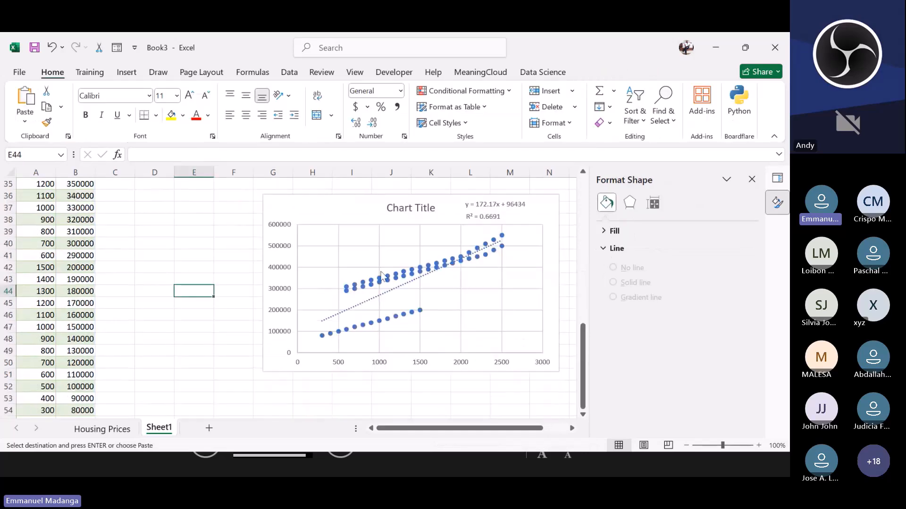
Step: Add axis titles to the scatter chart
left_click(276, 271)
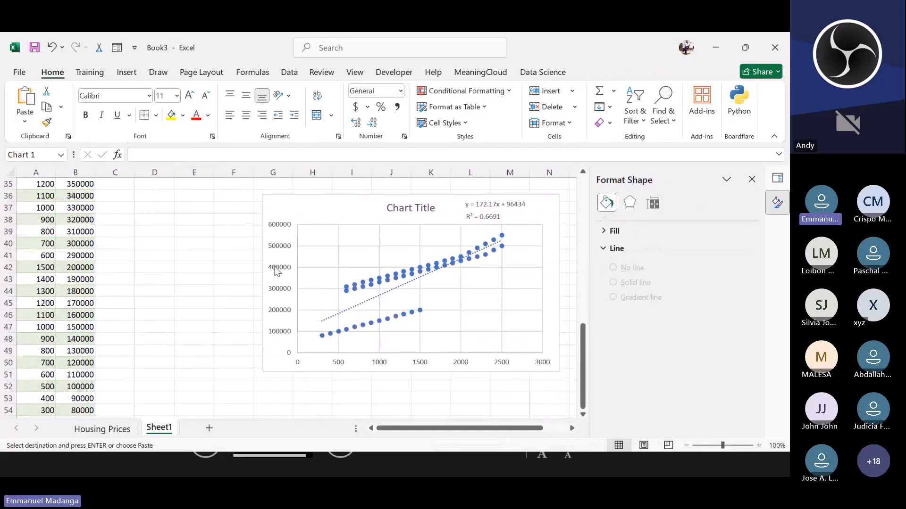
left_click(285, 208)
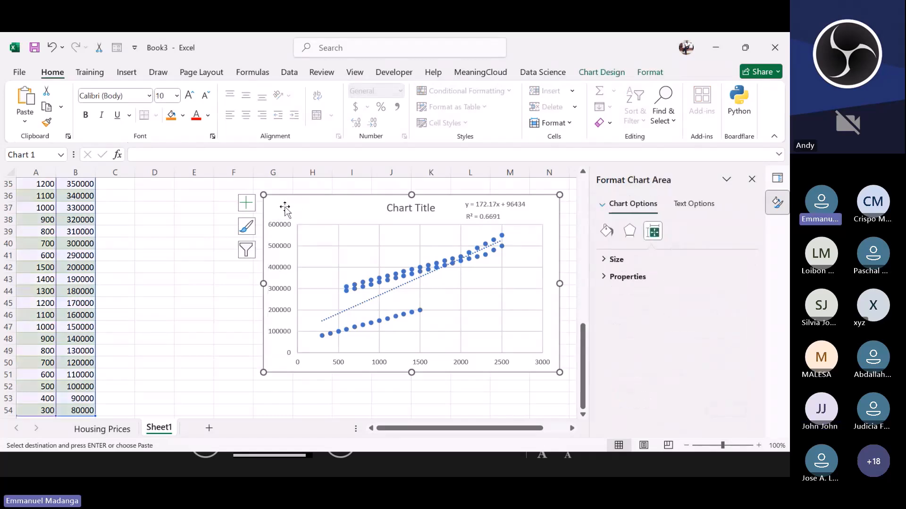
left_click(251, 206)
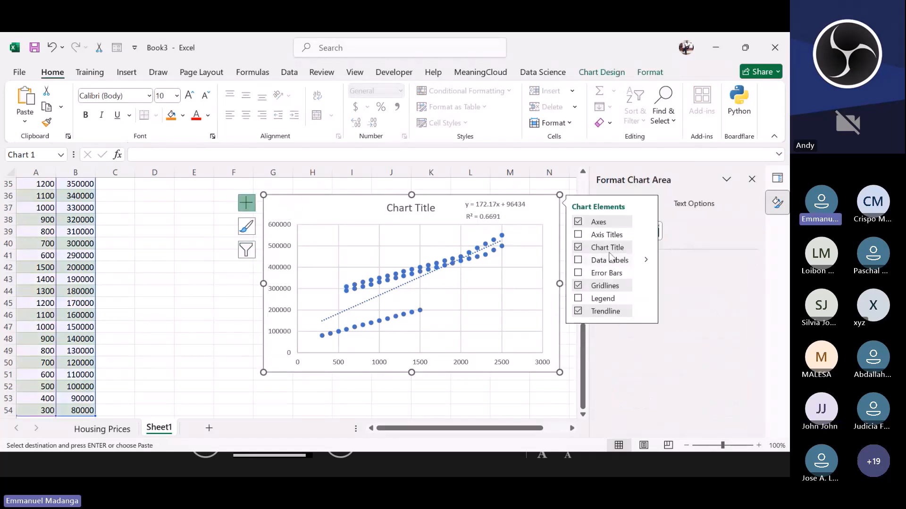
left_click(579, 235)
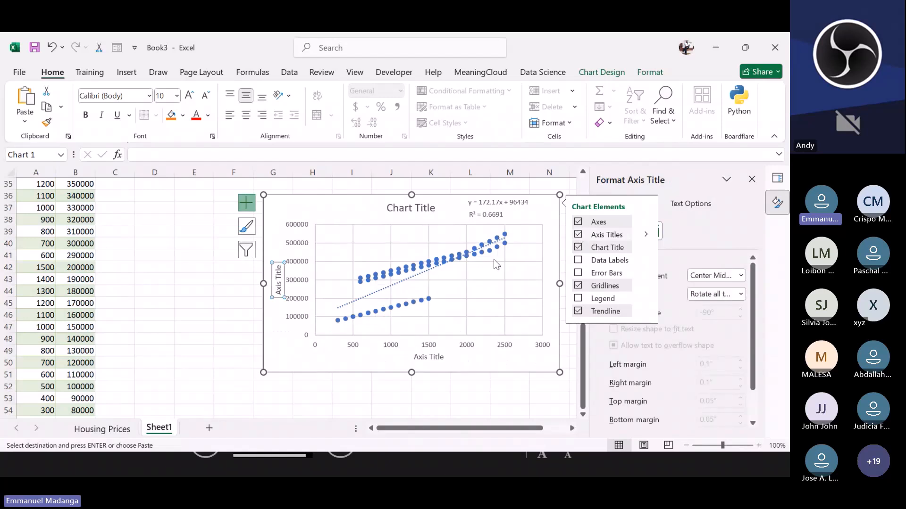
Step: Rename the vertical axis title to Prices($)
left_click(278, 283)
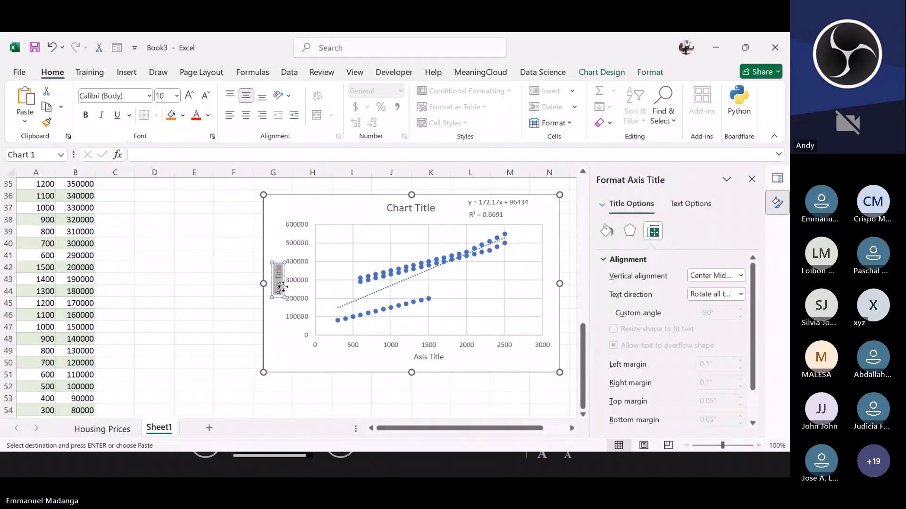
key("BackSpace")
type("Pr")
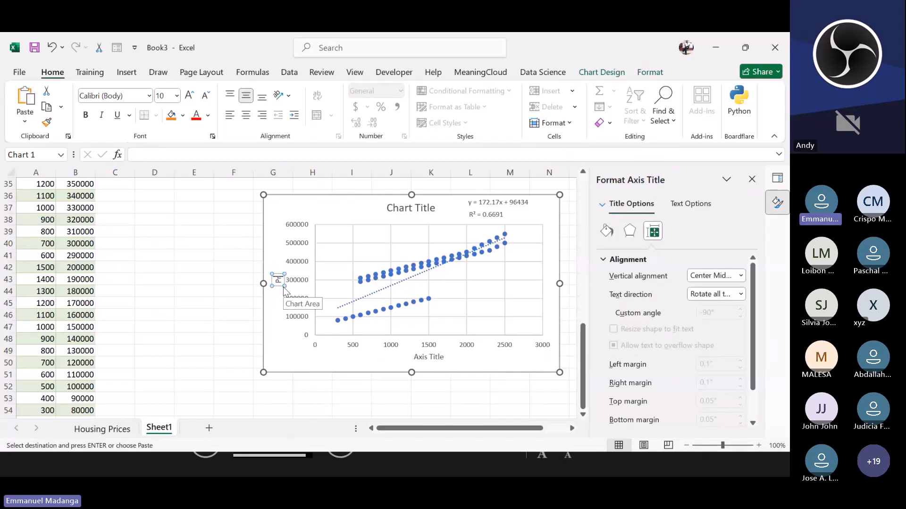
type("ices(")
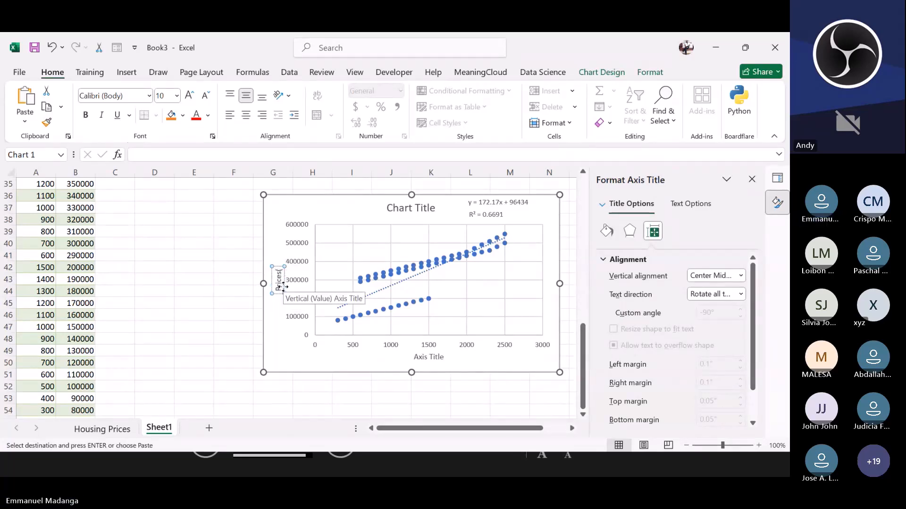
type("$)")
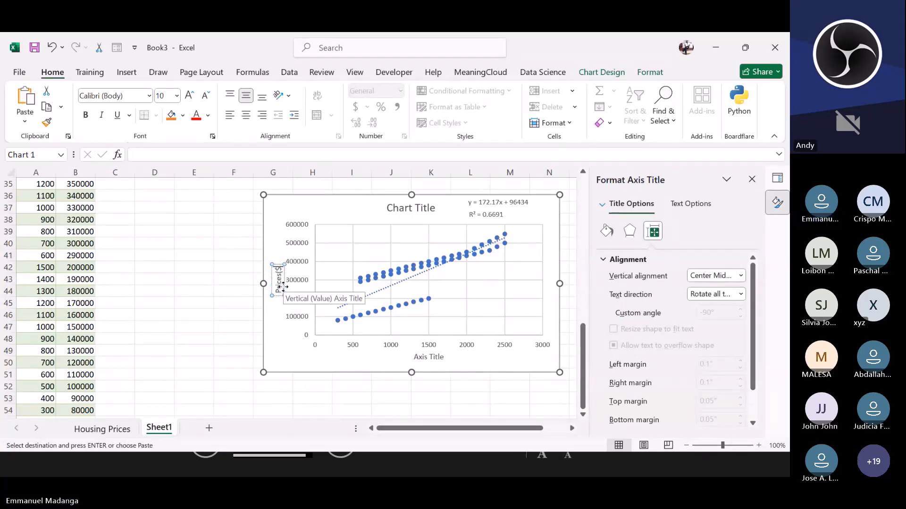
Step: Rename the horizontal axis title to Square footage
left_click(431, 356)
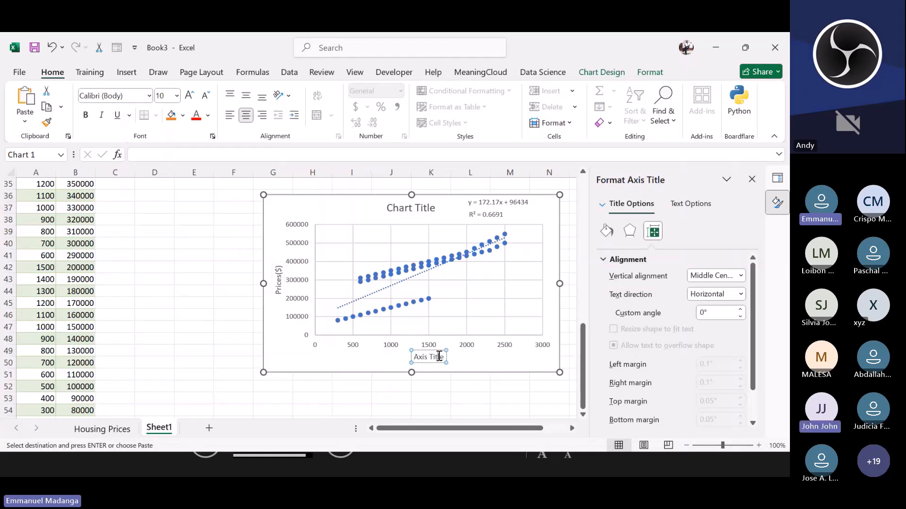
triple_click(439, 356)
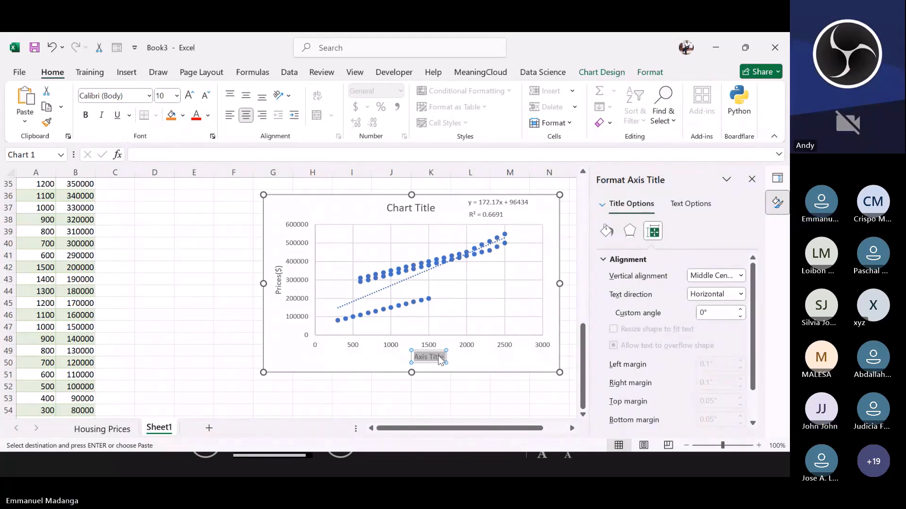
type("Squ")
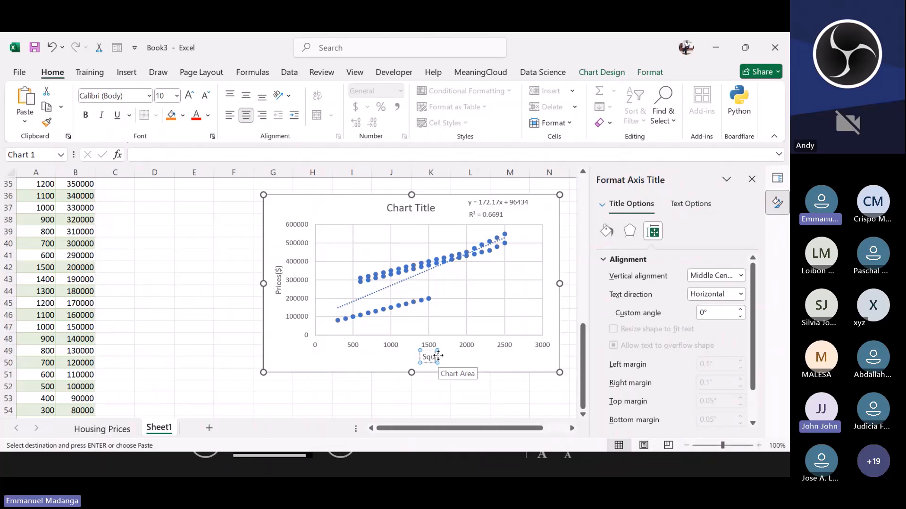
type("are foo")
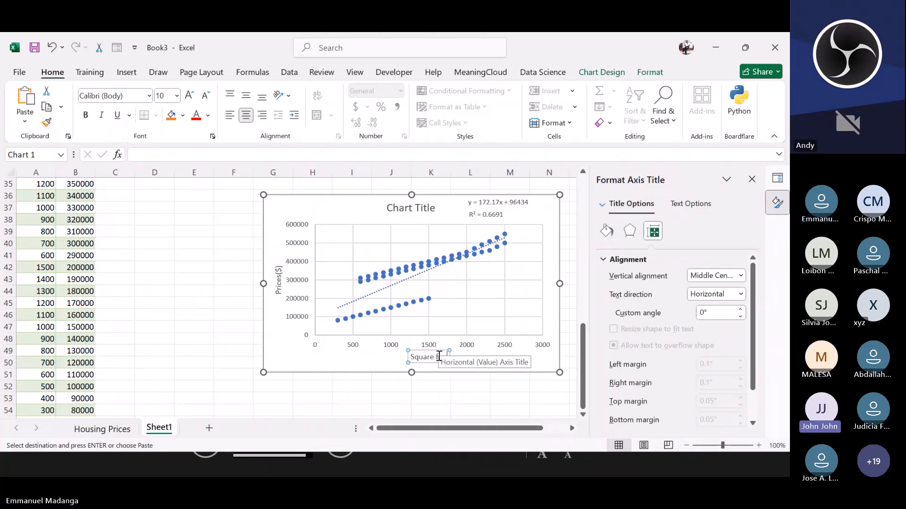
type("tage")
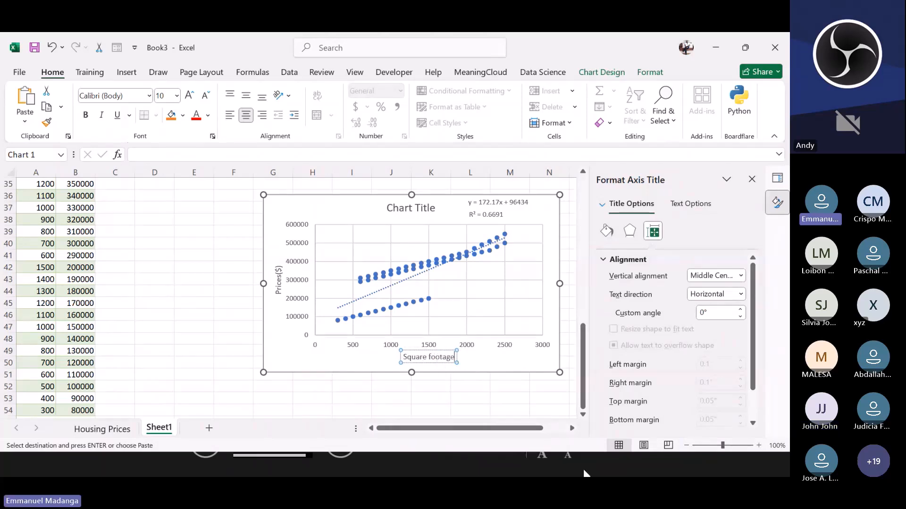
left_click(233, 239)
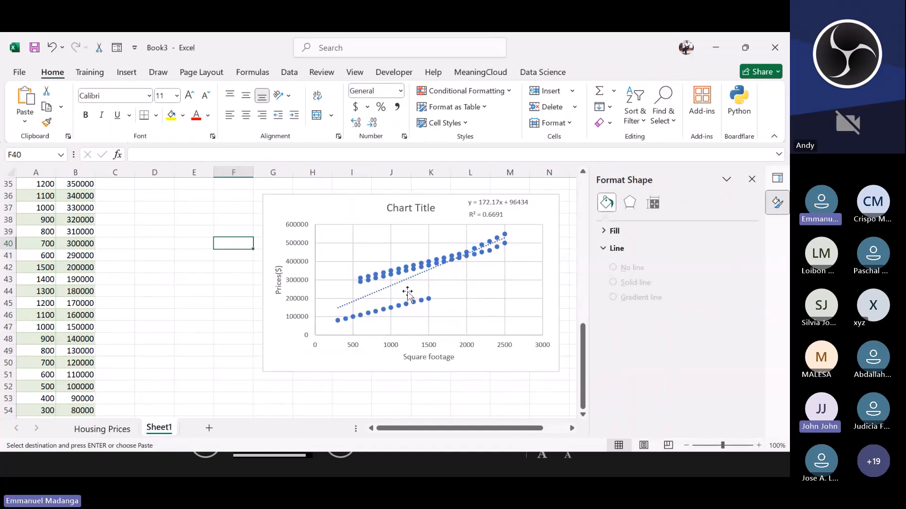
Step: Reposition the chart to the left and up so it sits beside rows 17 to 36 of the data
mouse_move(423, 272)
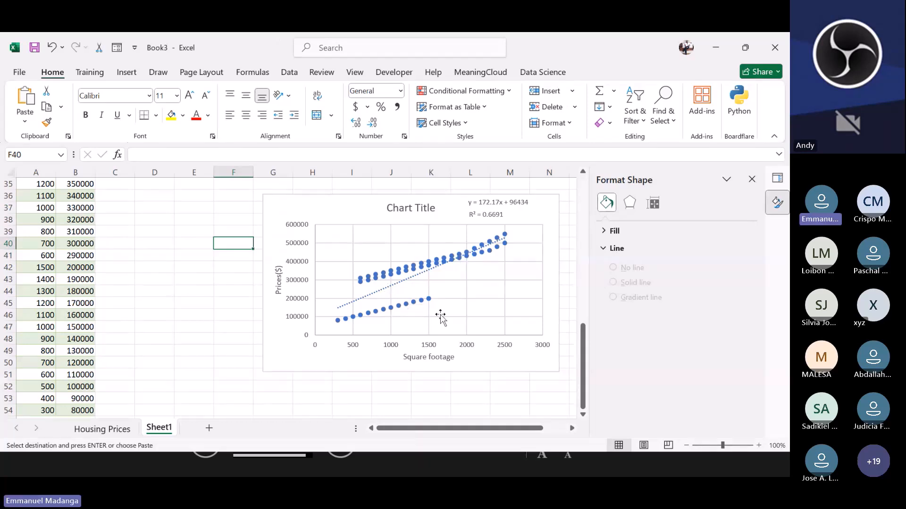
left_click(310, 211)
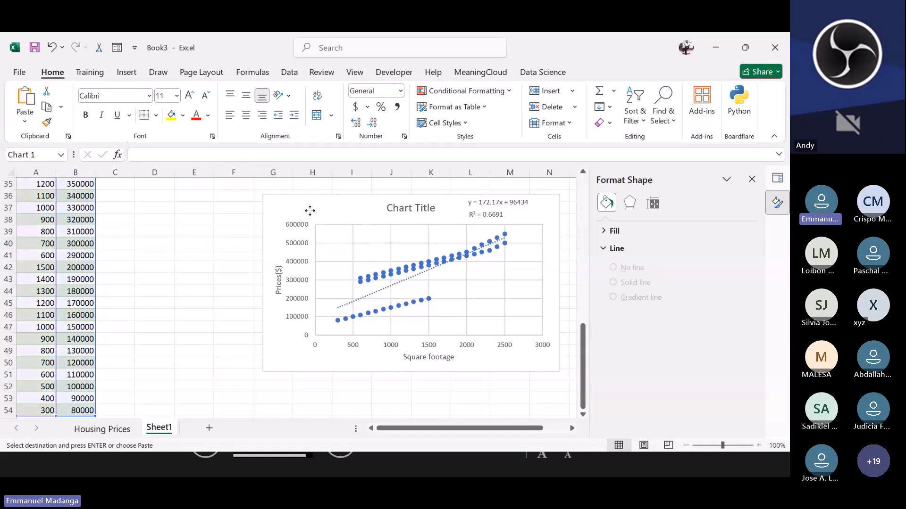
mouse_move(310, 211)
left_mouse_down()
mouse_move(286, 208)
mouse_move(295, 209)
left_mouse_up()
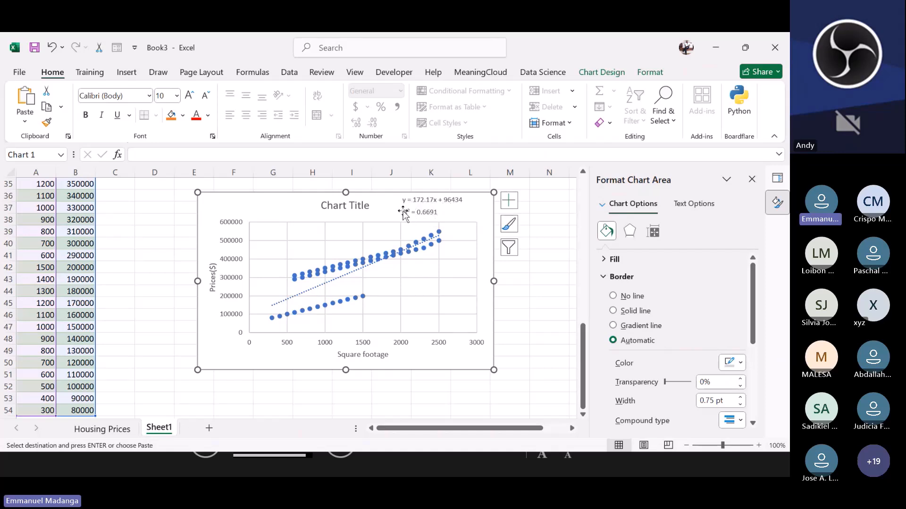
scroll(214, 343, "up", 4)
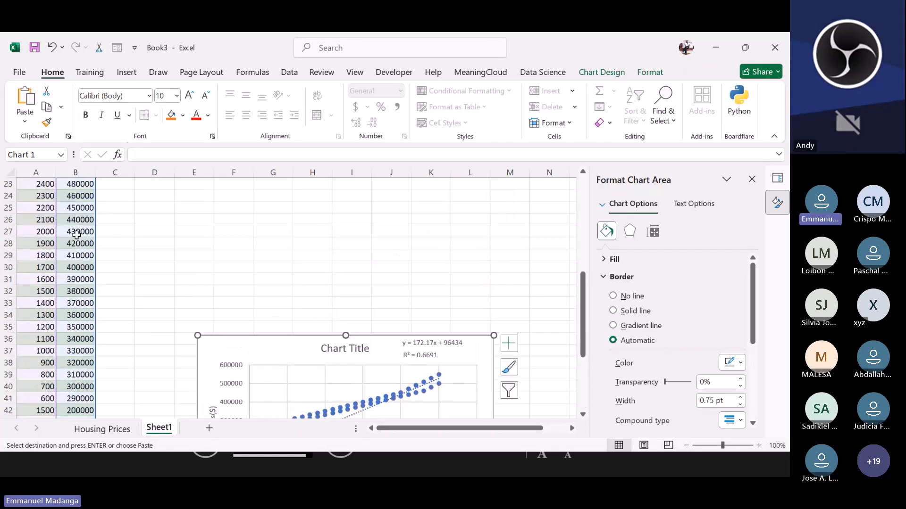
left_click_drag(263, 350, 282, 168)
scroll(287, 203, "up", 2)
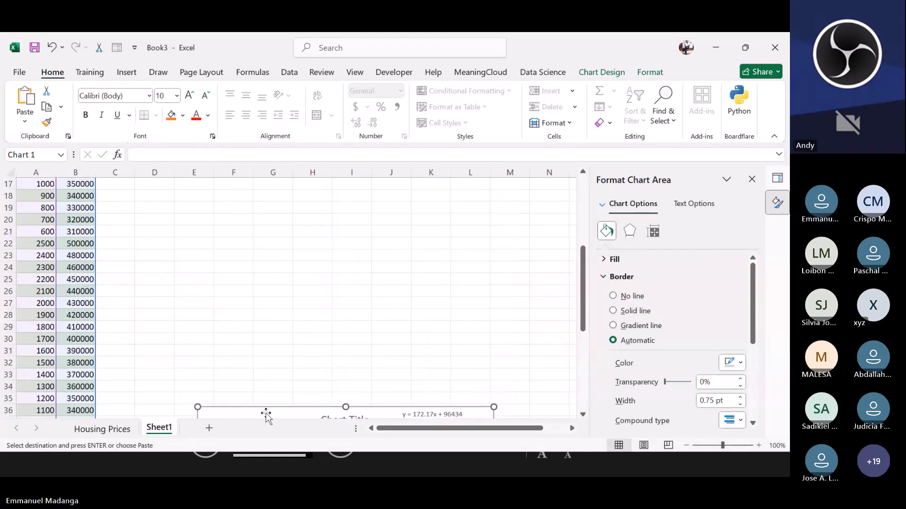
left_click_drag(266, 415, 278, 370)
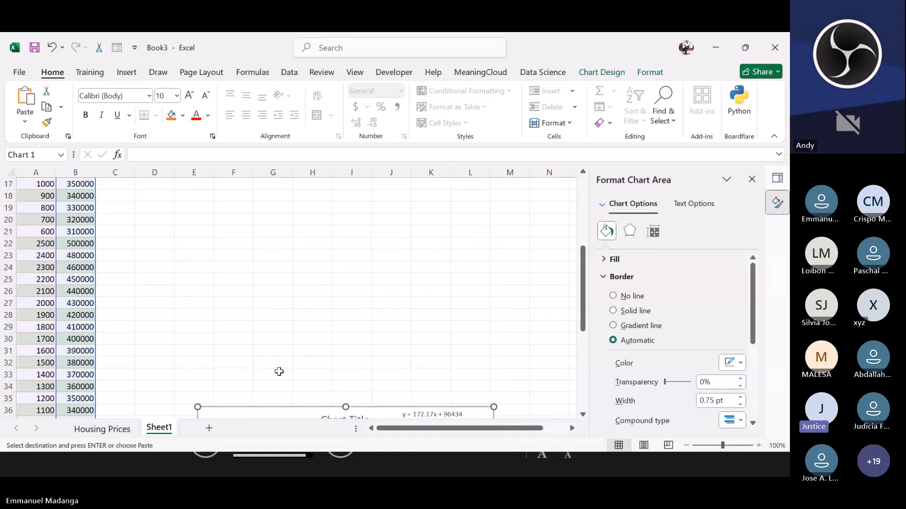
left_click_drag(283, 416, 285, 193)
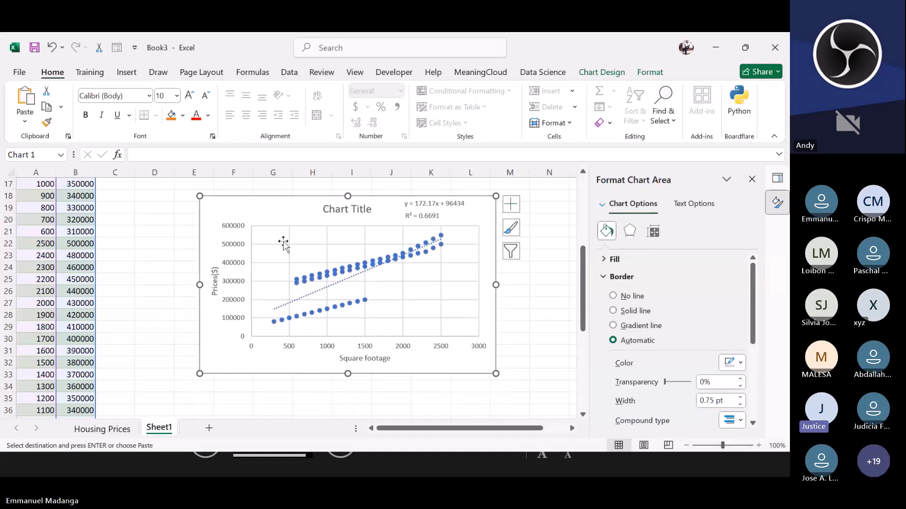
Step: Move the chart up beside the top data rows and shift it right so it starts around column H
scroll(349, 283, "up", 1)
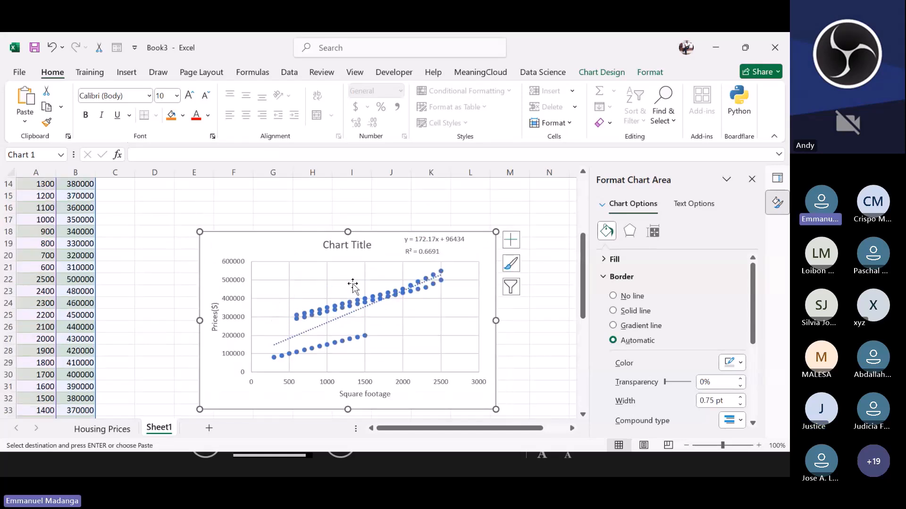
scroll(303, 276, "up", 1)
left_click_drag(303, 276, 305, 201)
scroll(326, 233, "up", 1)
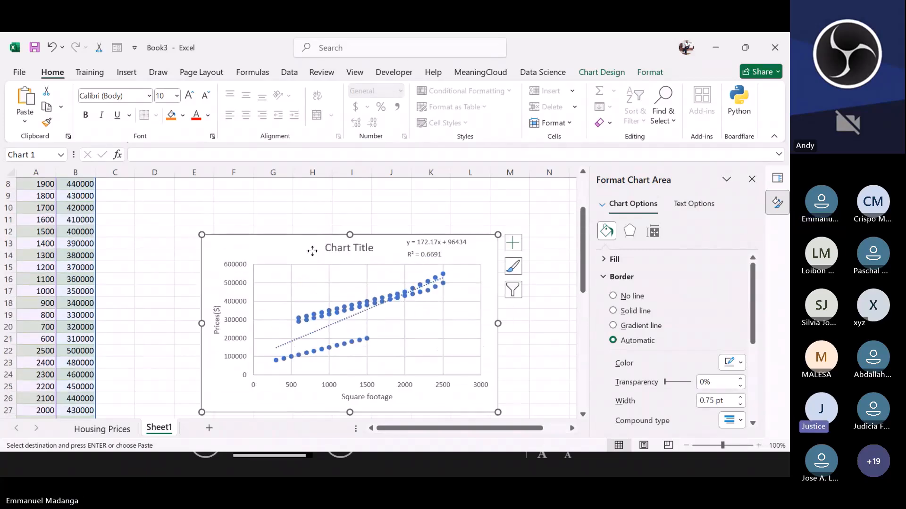
left_click_drag(312, 251, 307, 196)
scroll(303, 251, "up", 2)
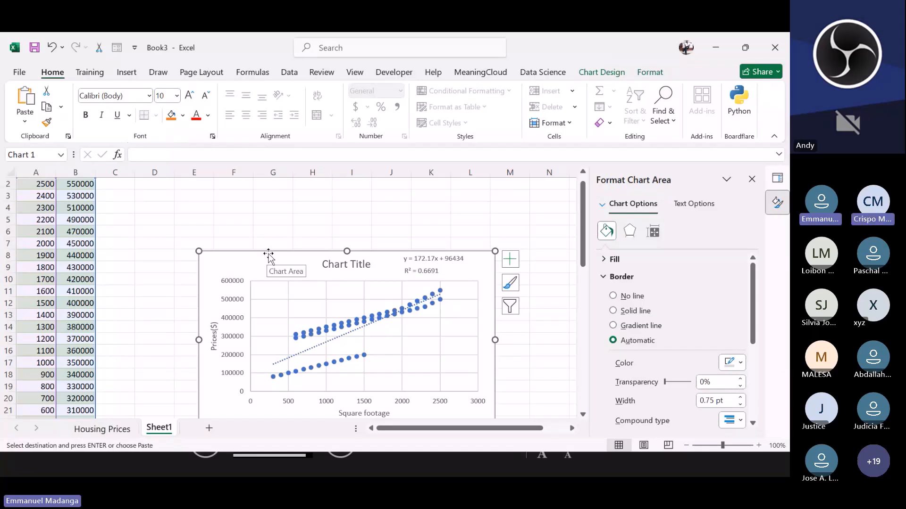
left_click_drag(267, 252, 270, 205)
left_click(186, 256)
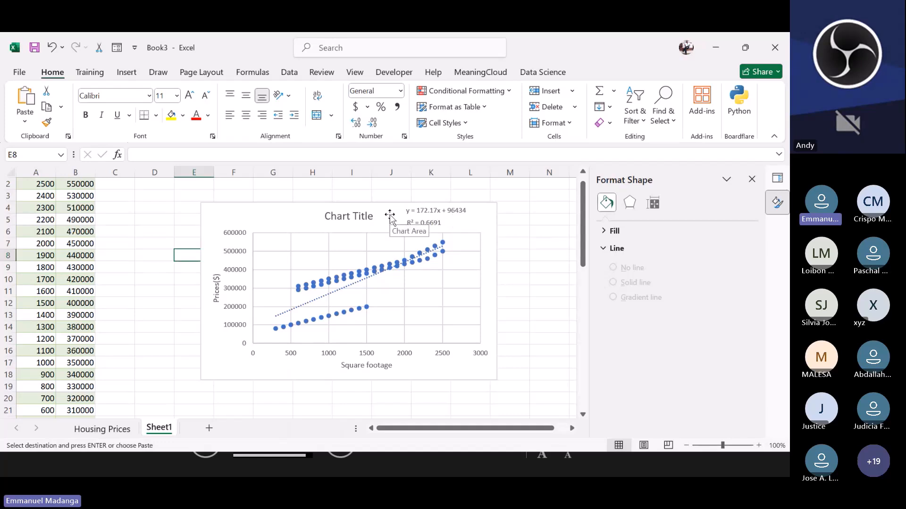
left_click_drag(390, 212, 451, 200)
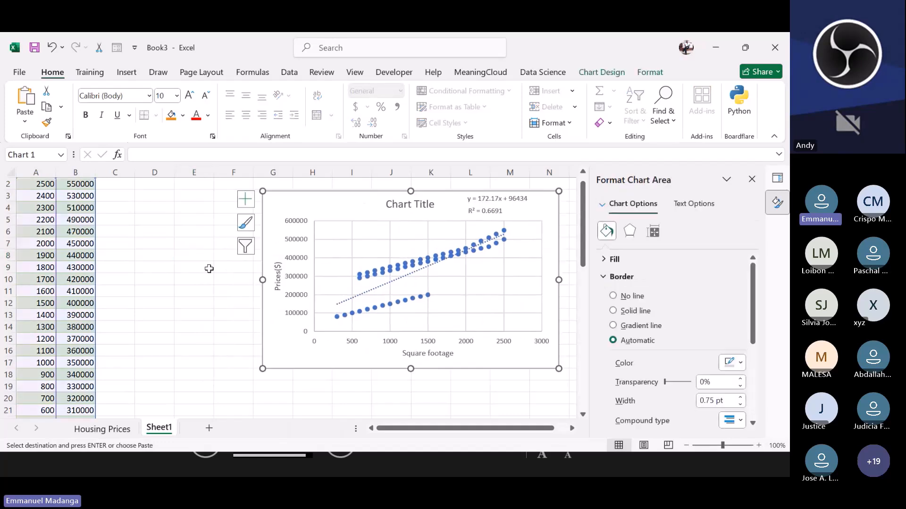
left_click(209, 269)
Step: Enter =CORREL(A2:A54,B2:B54) in E3 to compute the correlation between square footage and price
scroll(133, 256, "up", 1)
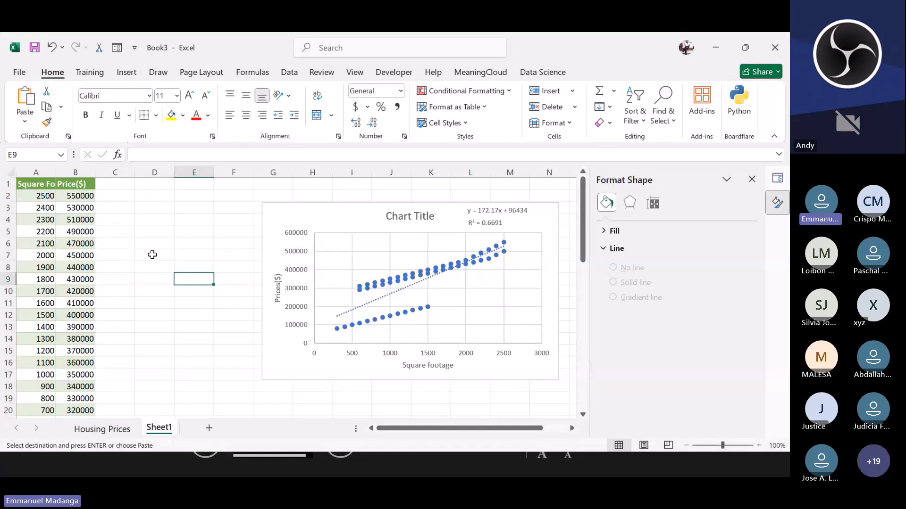
key("Up")
key("Up")
key("Up")
key("Up")
key("Up")
key("Up")
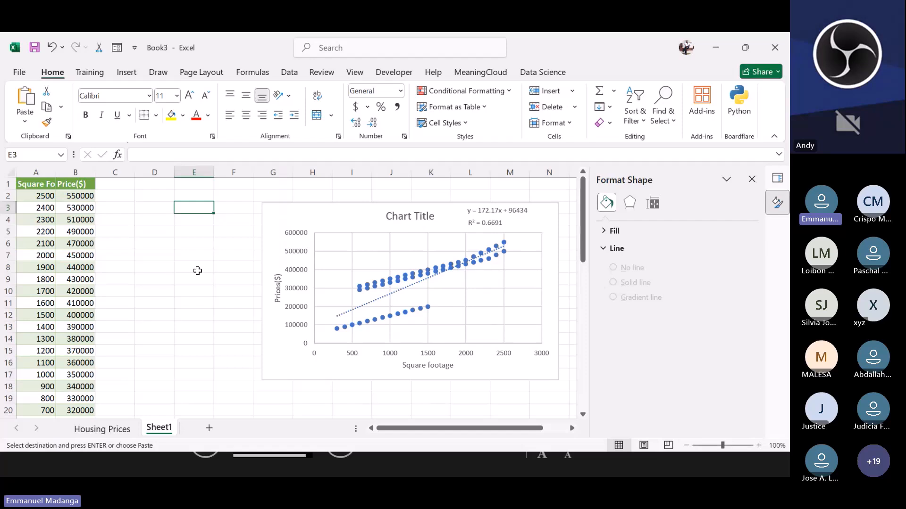
type("=")
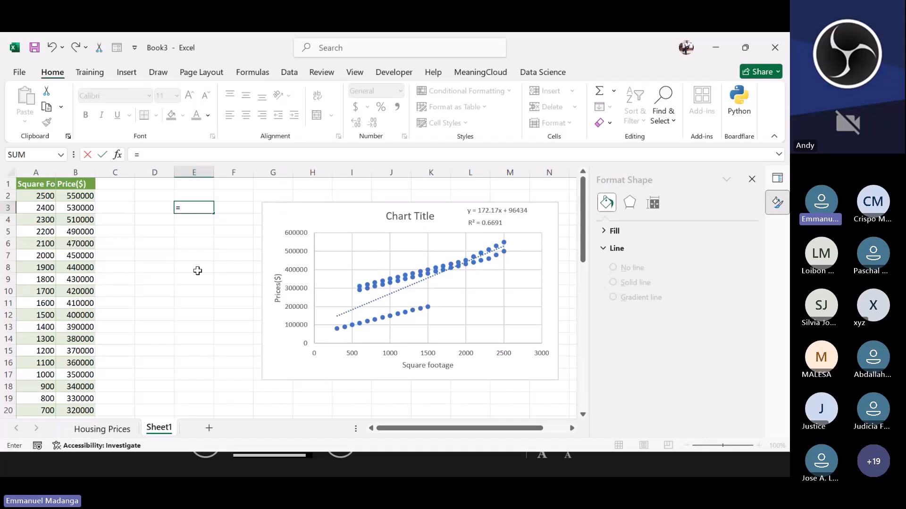
type("corr")
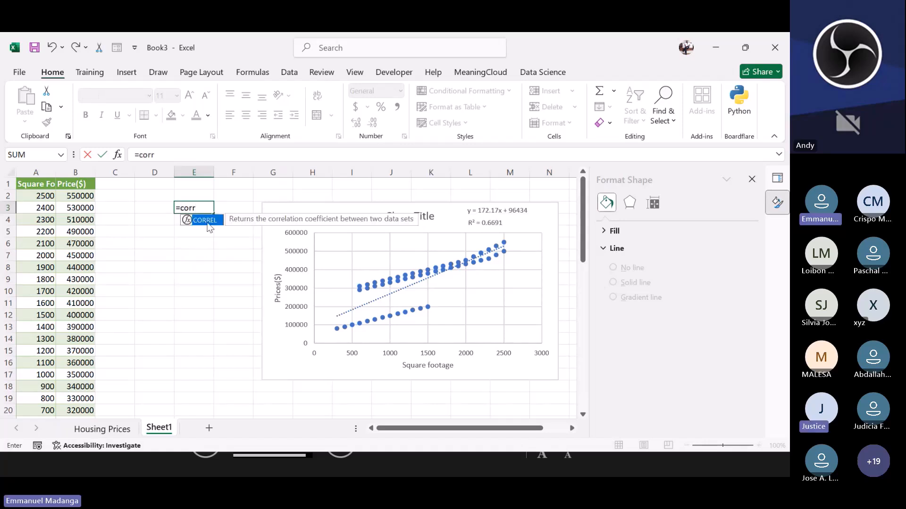
key("Tab")
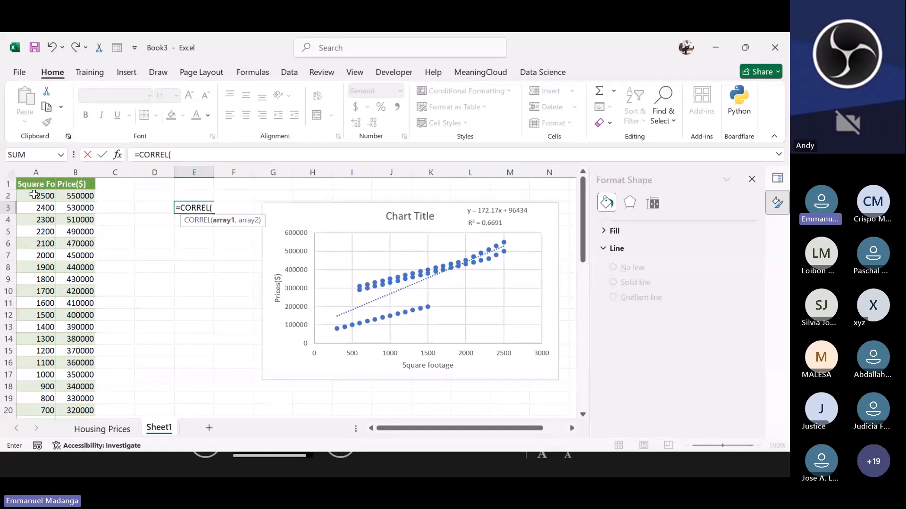
mouse_move(34, 195)
left_mouse_down()
mouse_move(53, 283)
mouse_move(18, 212)
mouse_move(29, 203)
left_mouse_up()
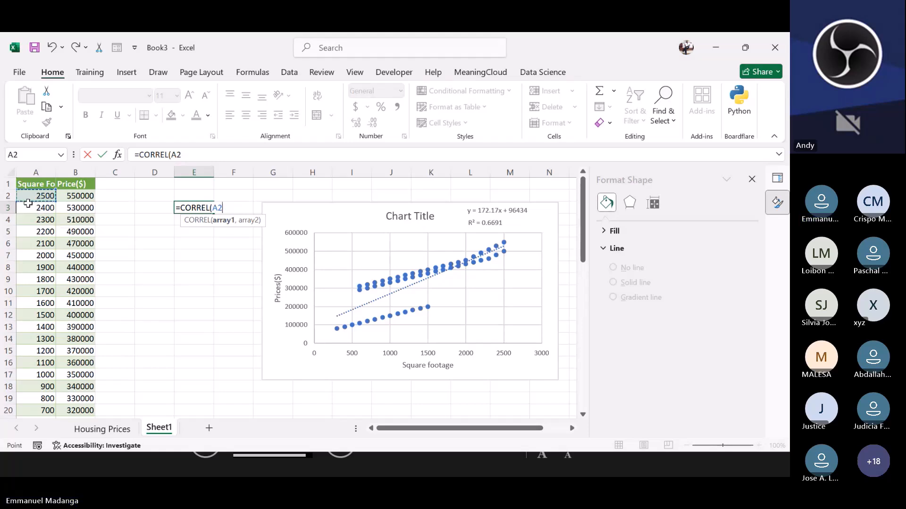
key("ctrl+shift+Down")
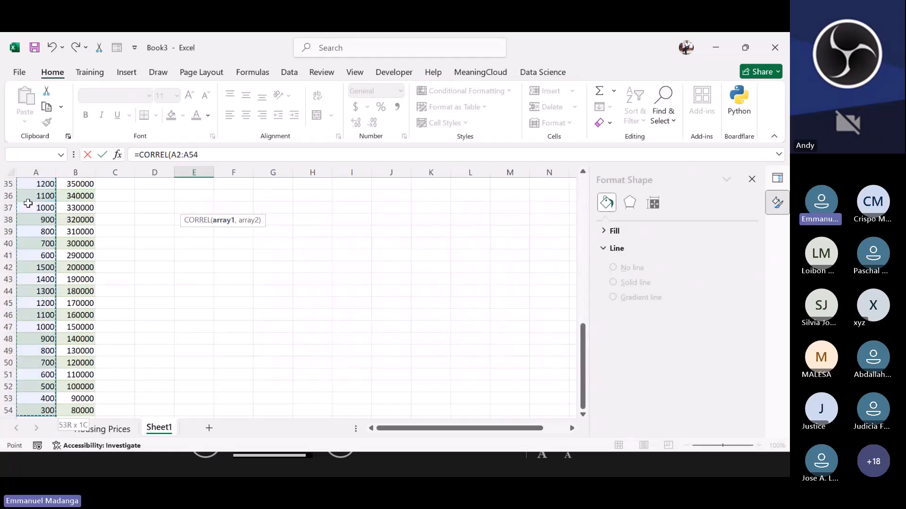
type(",")
scroll(24, 197, "up", 11)
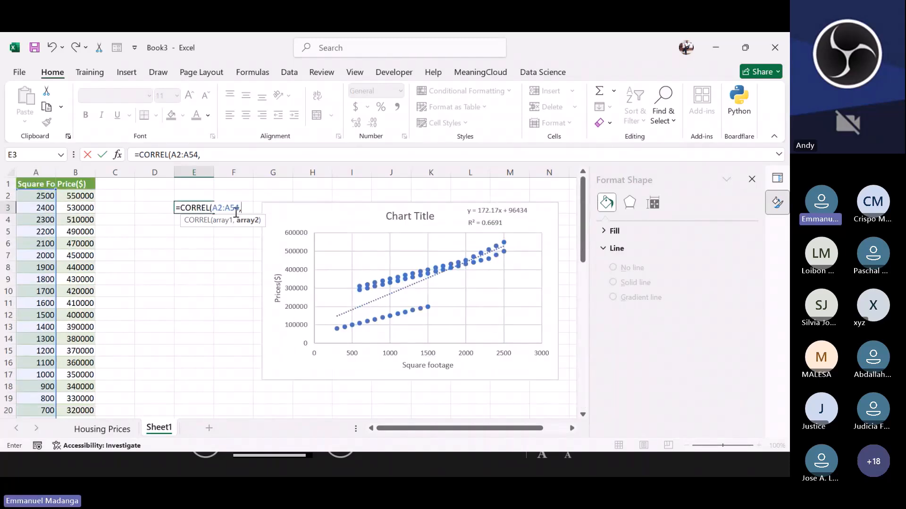
left_click(75, 195)
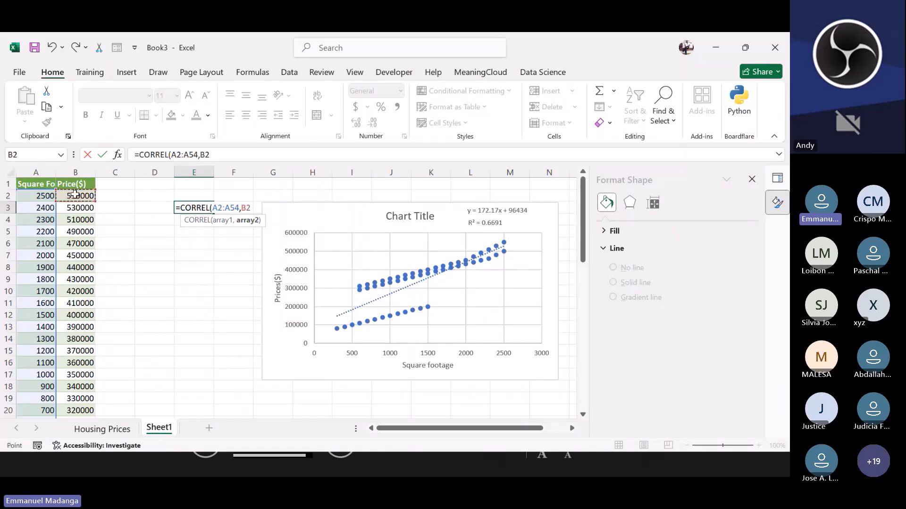
left_click_drag(76, 194, 76, 415)
scroll(151, 212, "up", 7)
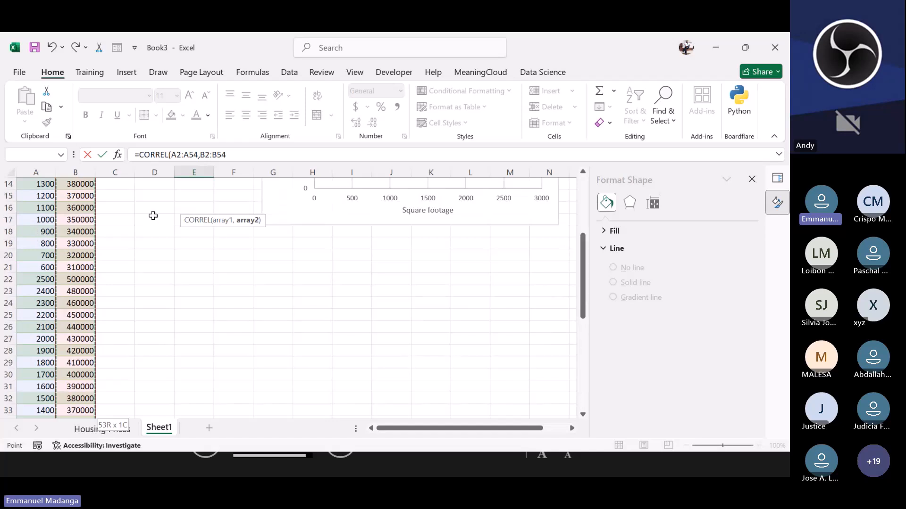
scroll(153, 215, "up", 4)
scroll(150, 213, "up", 1)
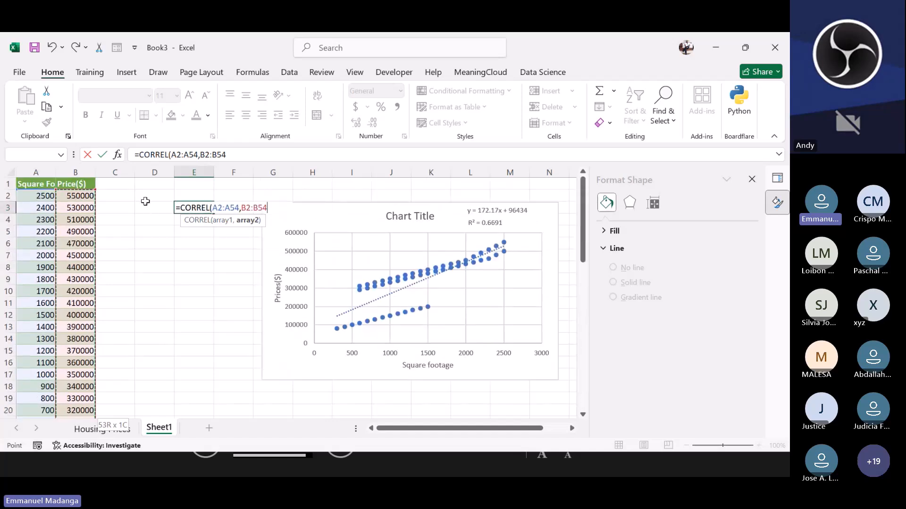
type(")")
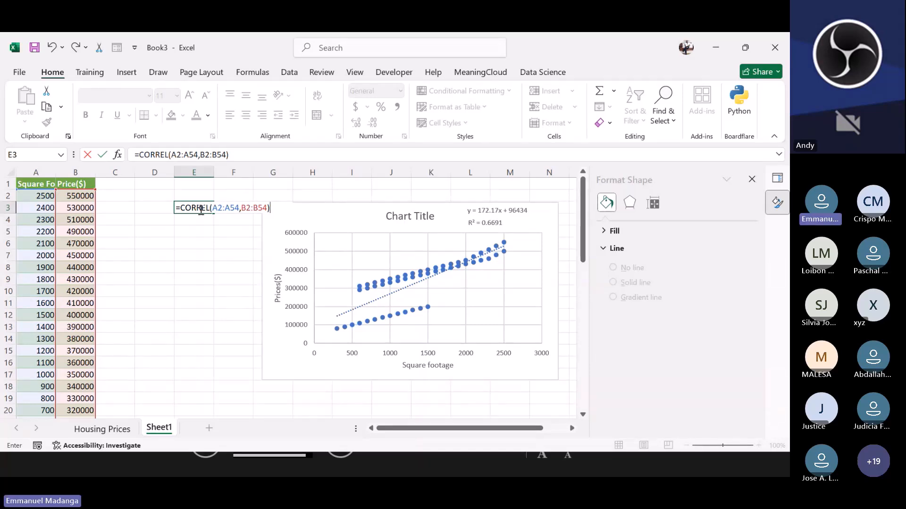
key("Return")
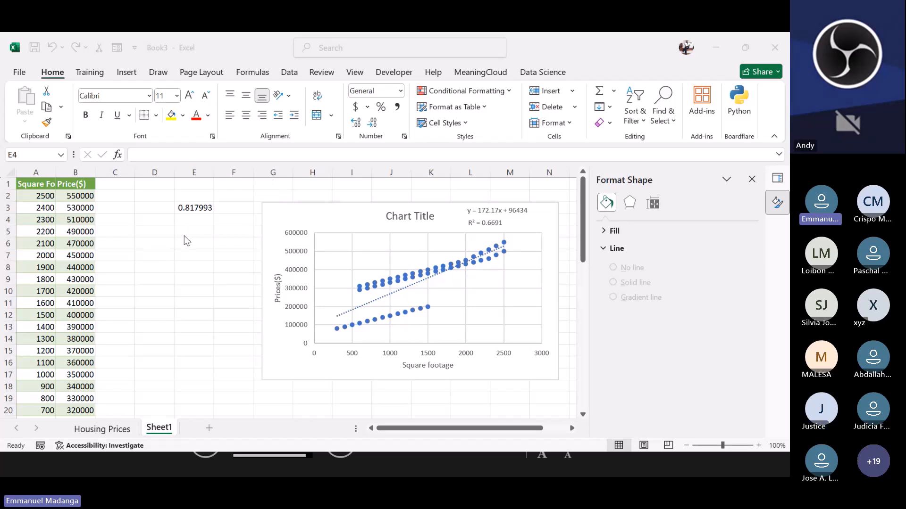
Step: Enter 0 in D5 and the range 0 to 0.5 in D6
left_click(159, 231)
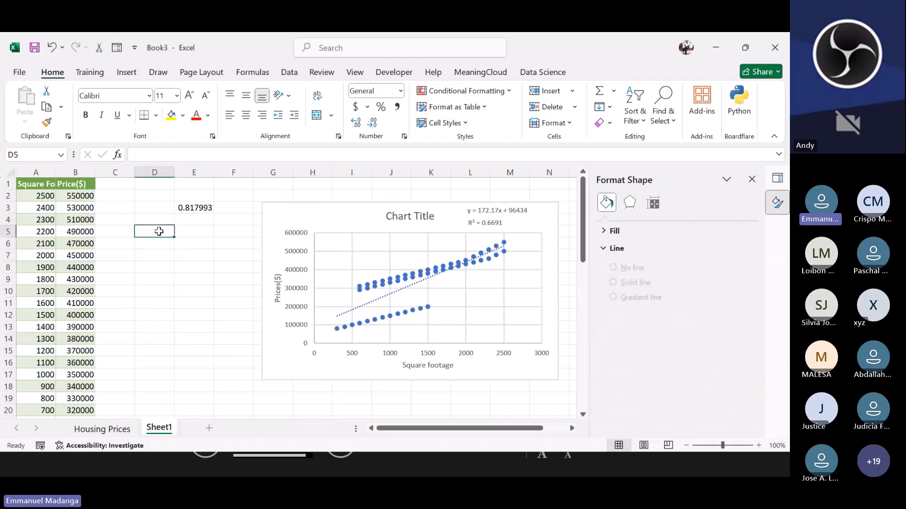
type("0")
key("Return")
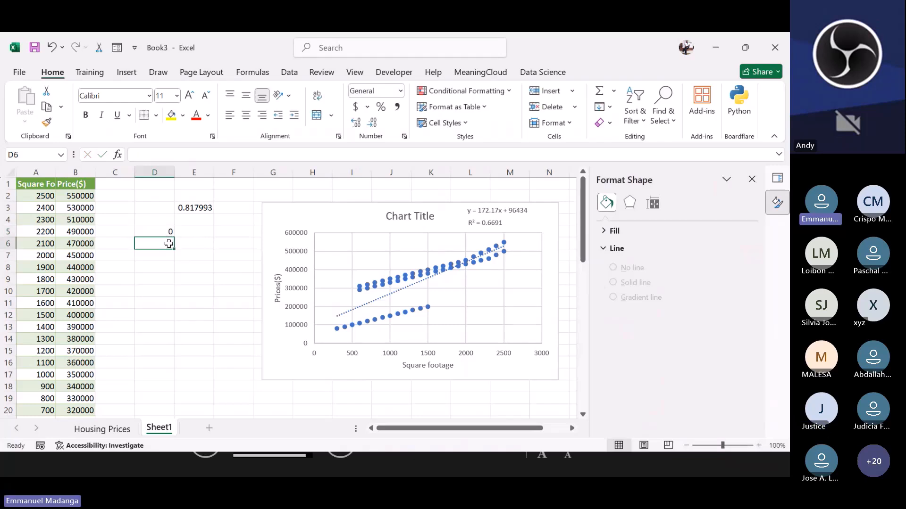
type("0")
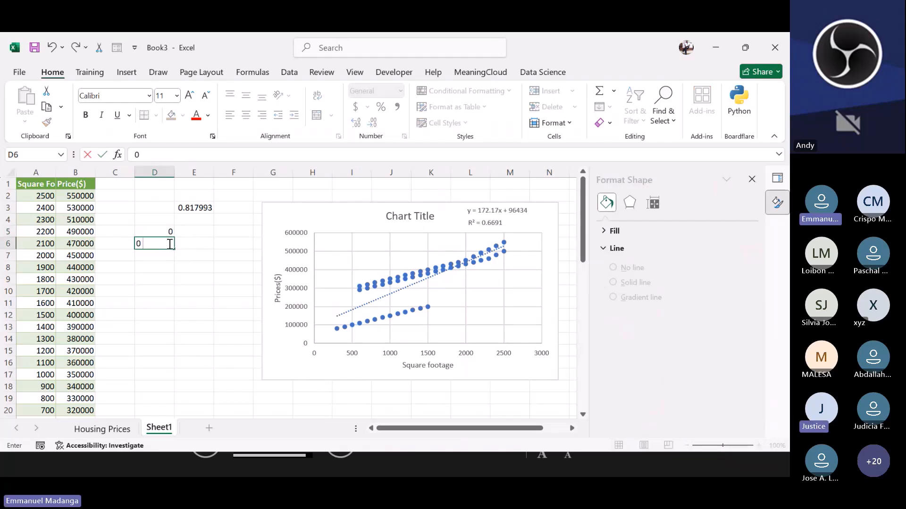
type(" to 0.5")
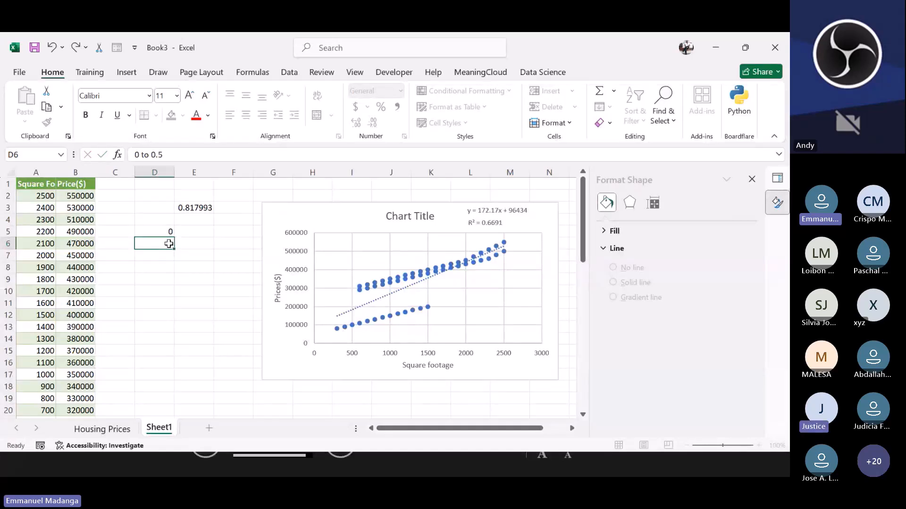
key("Return")
Step: Label the 0 to 0.5 range as weak positive in E6
left_click(183, 245)
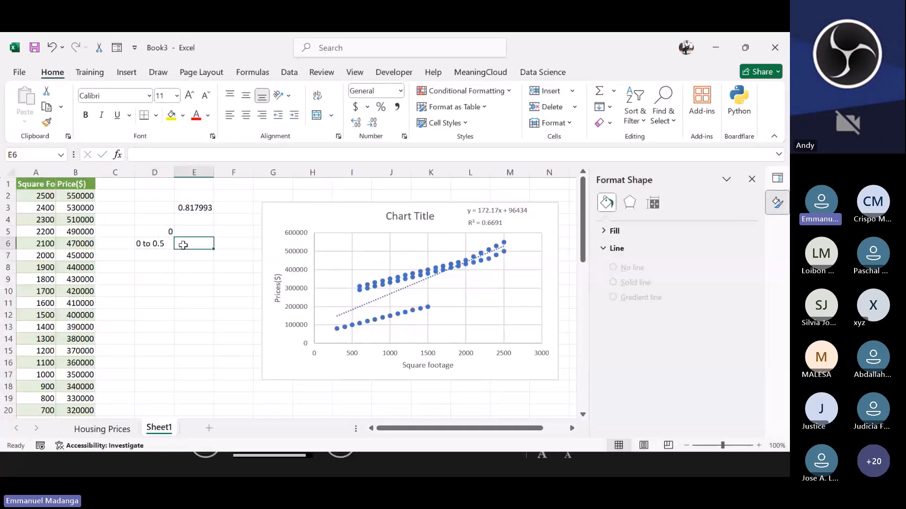
double_click(184, 245)
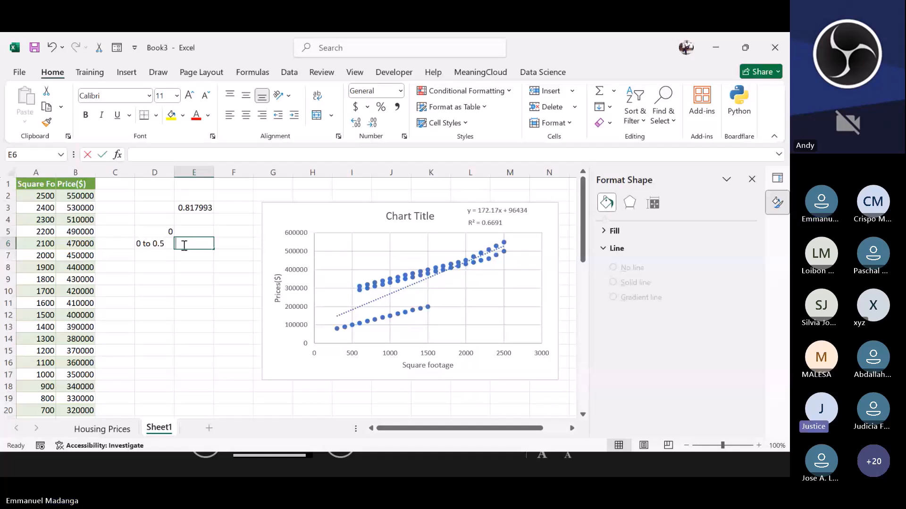
type("weak p")
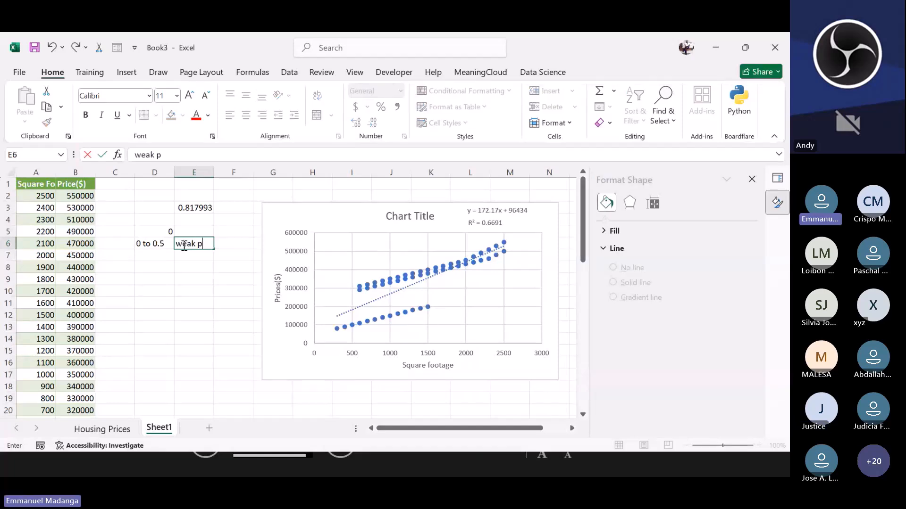
type("ositive")
left_click(152, 259)
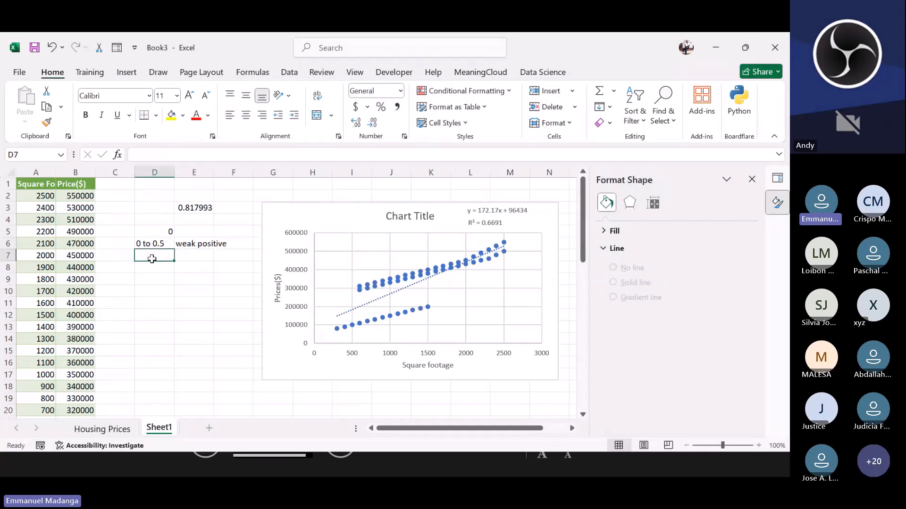
Step: Enter the range 0.5 to 1 in D7 and label it strong positive in E7
type("0.")
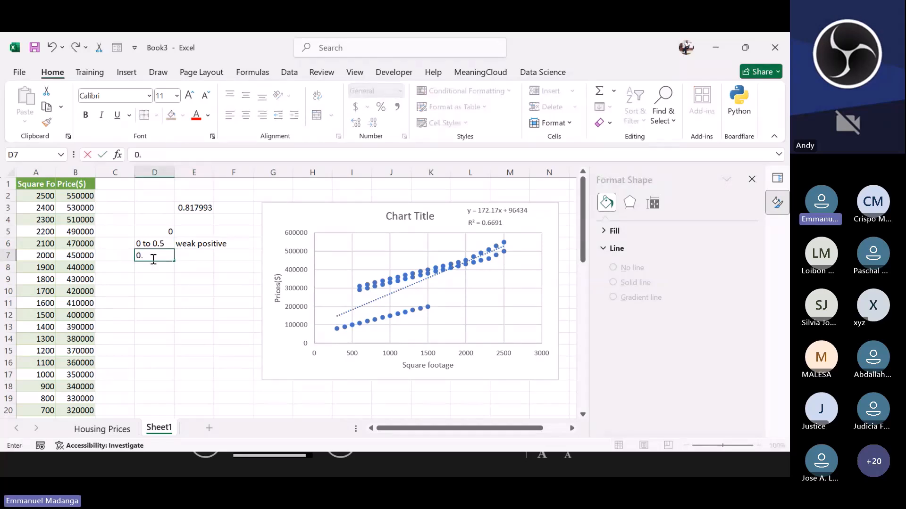
type("5 to 1")
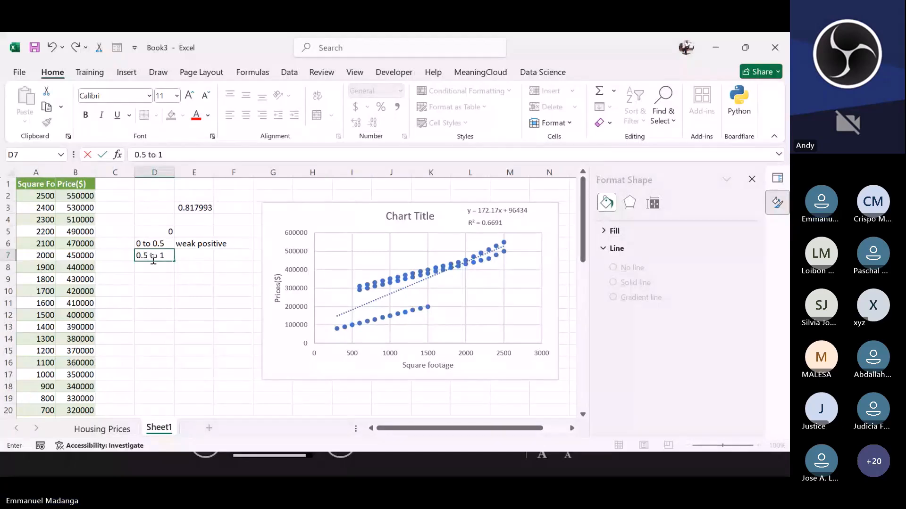
left_click(189, 258)
type("strong")
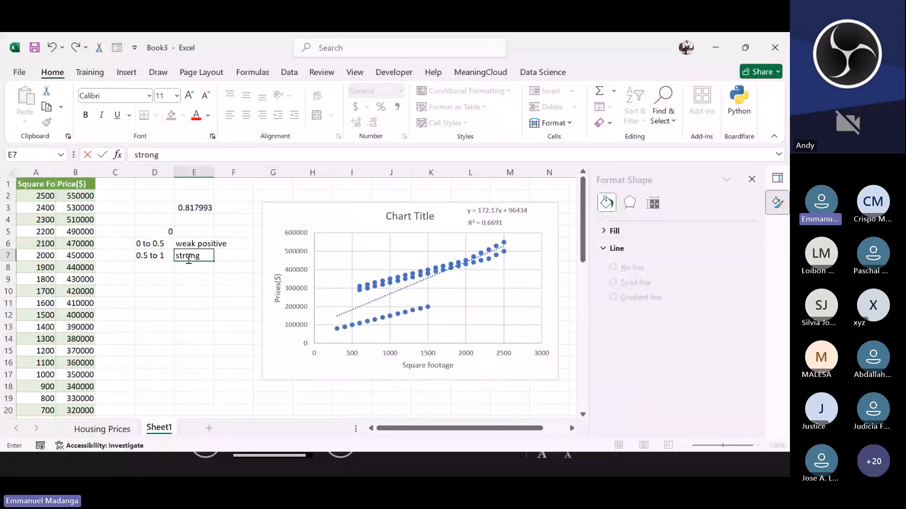
type(" positisive")
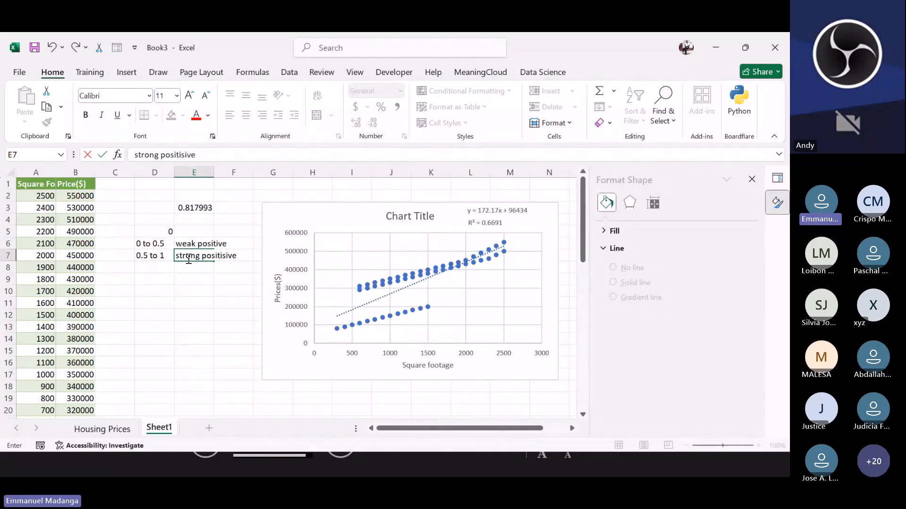
key("BackSpace")
key("BackSpace")
key("BackSpace")
key("BackSpace")
type("vew")
key("BackSpace")
key("Return")
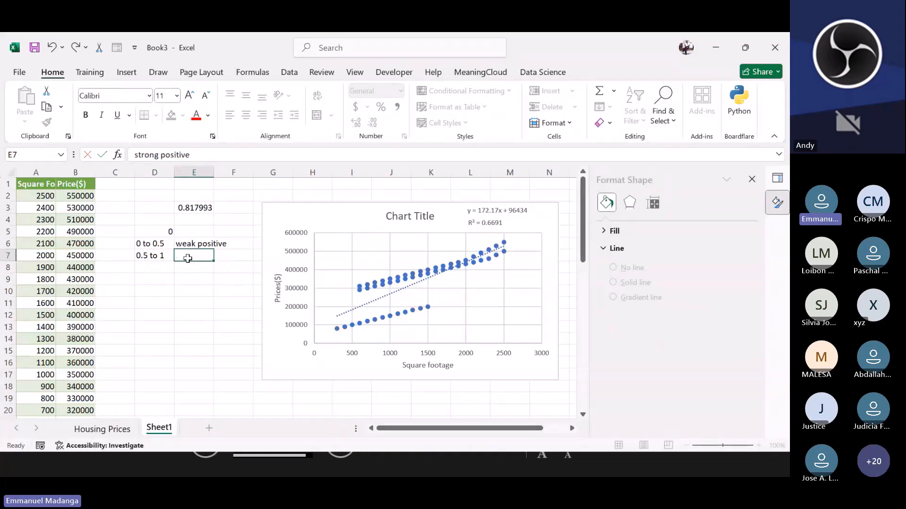
Step: Enter the range 0 to -0.5 in D10
left_click(153, 292)
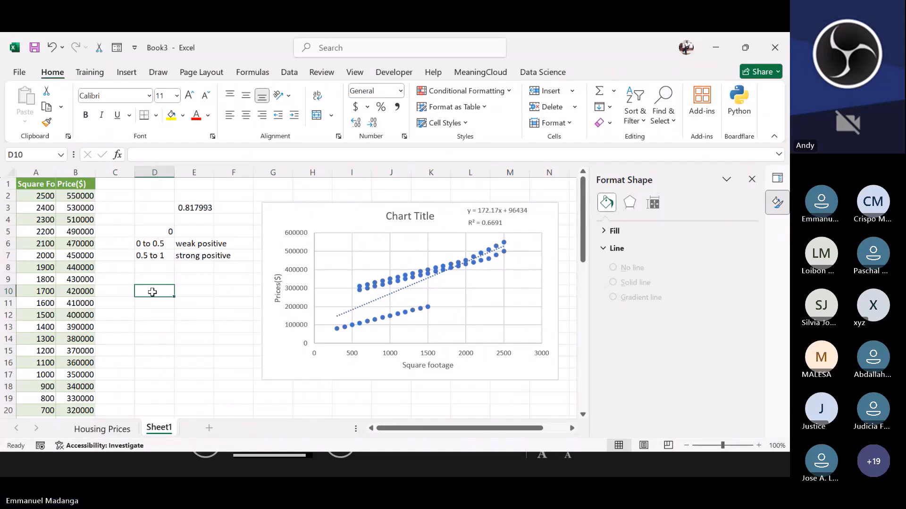
type("0 to")
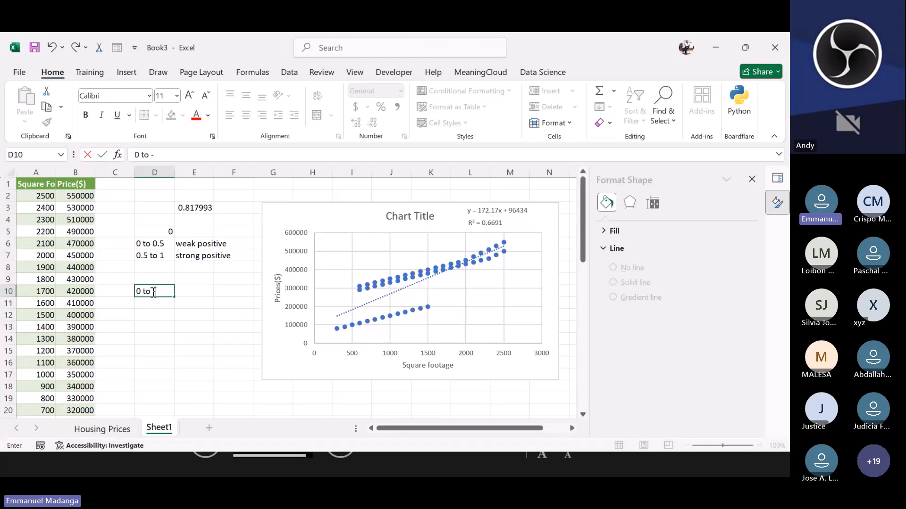
type(" -0.5")
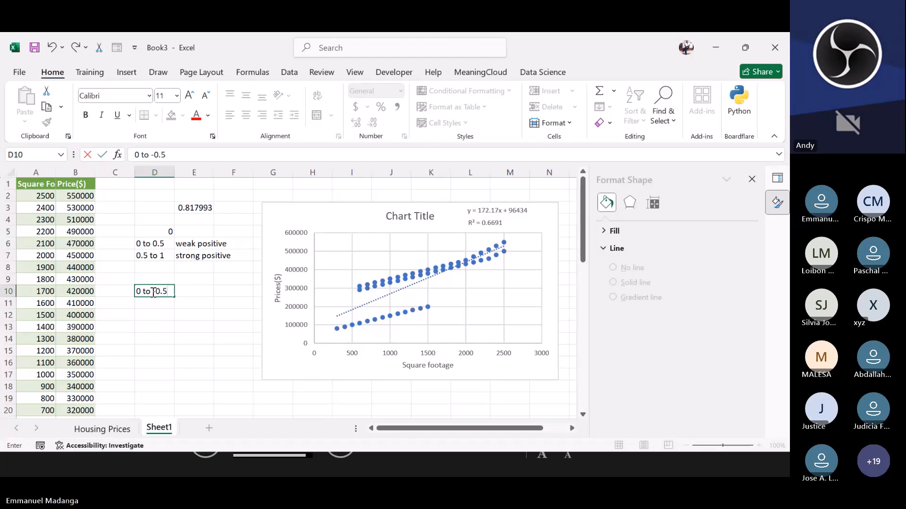
left_click(200, 301)
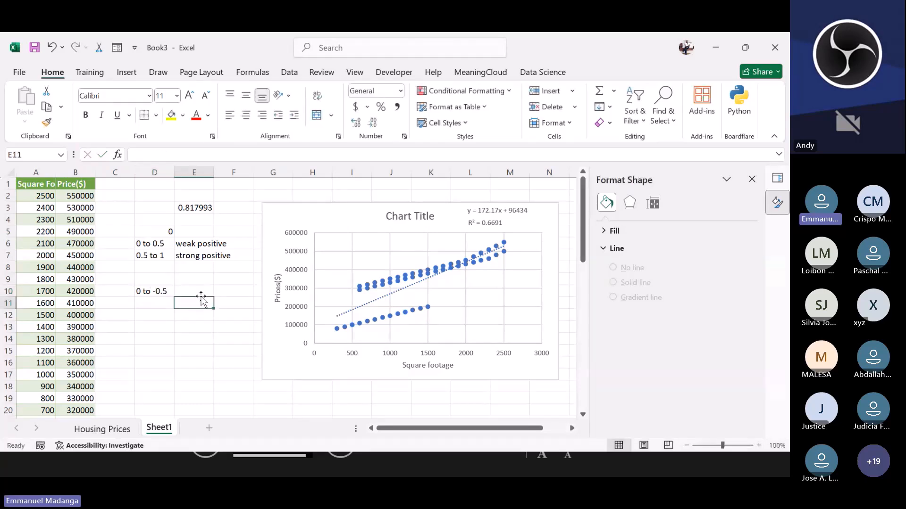
Step: Label the 0 to -0.5 range as weak negative in E10
left_click(199, 292)
type("weak")
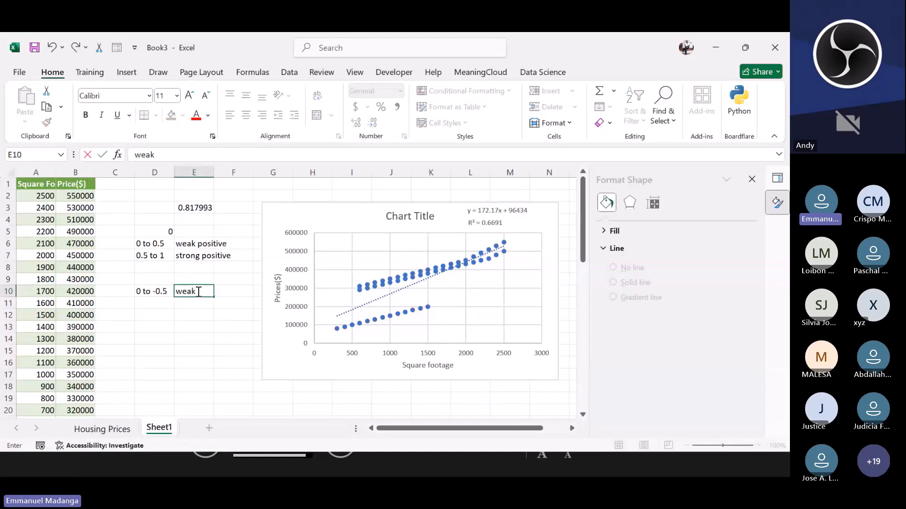
type(" negative")
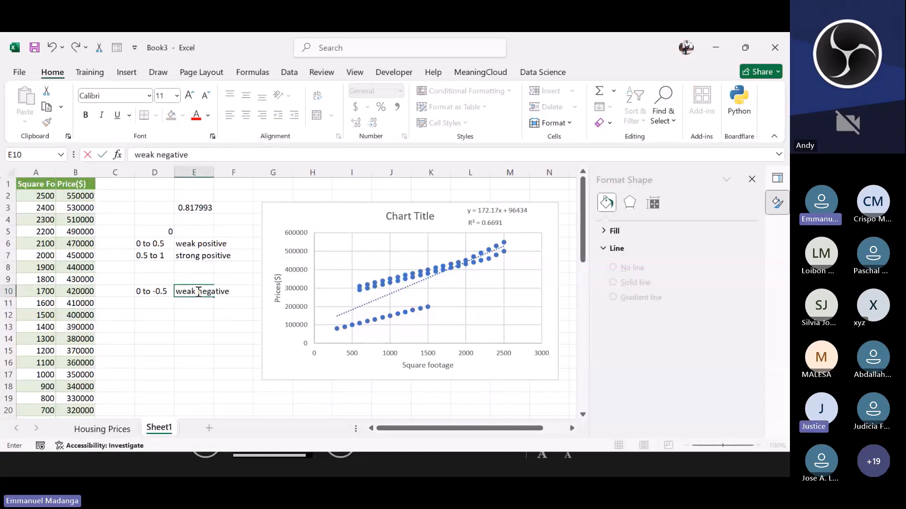
left_click(162, 305)
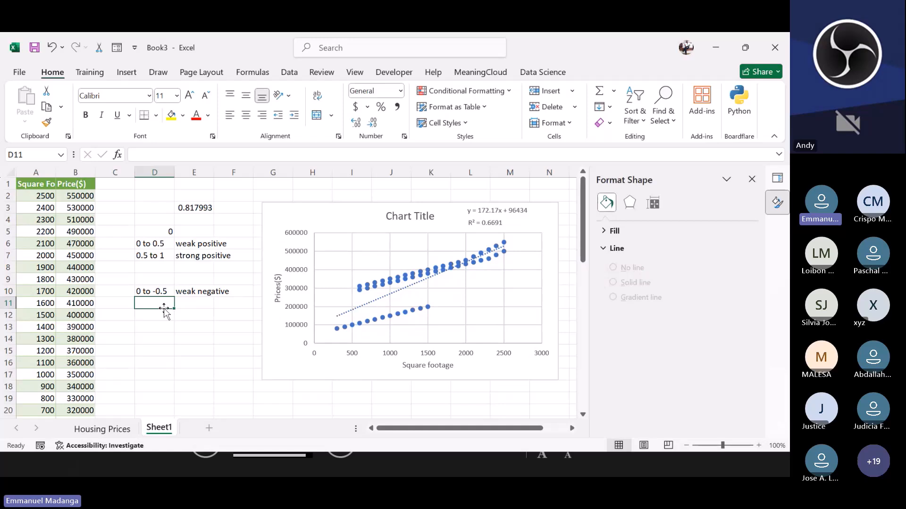
Step: Try to enter the range -0.5 to -1 in D11, then clear the cell
type("-")
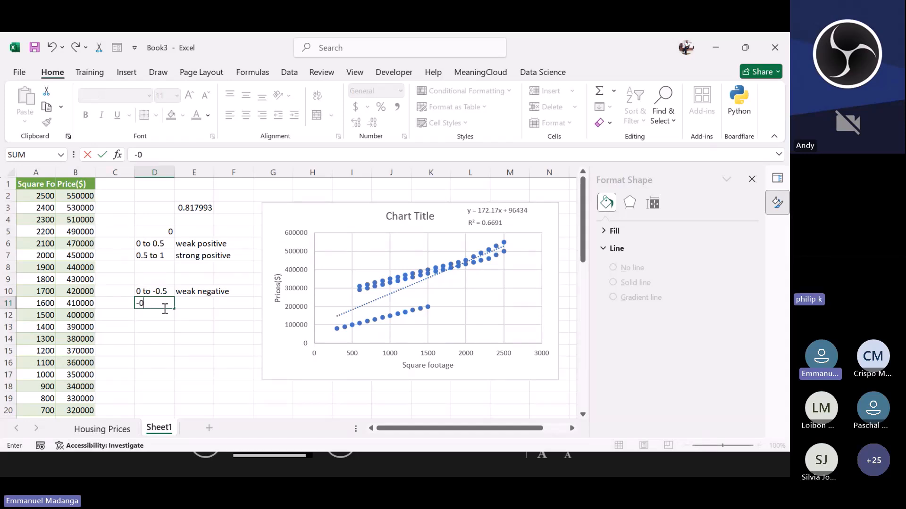
type("0.5")
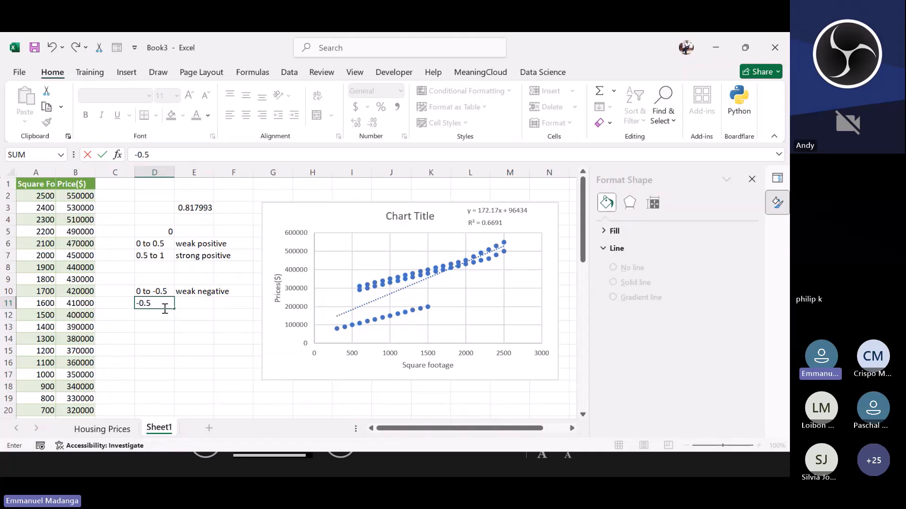
type(" to -1")
key("Return")
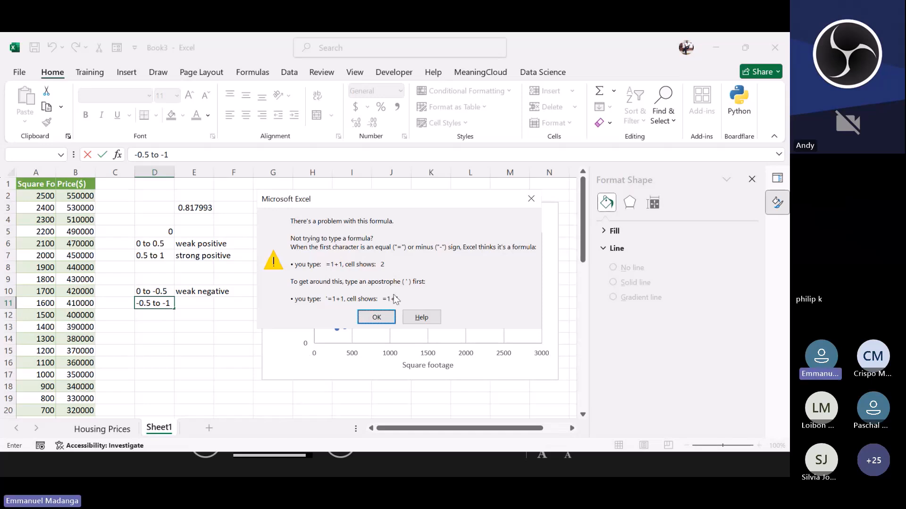
left_click(527, 196)
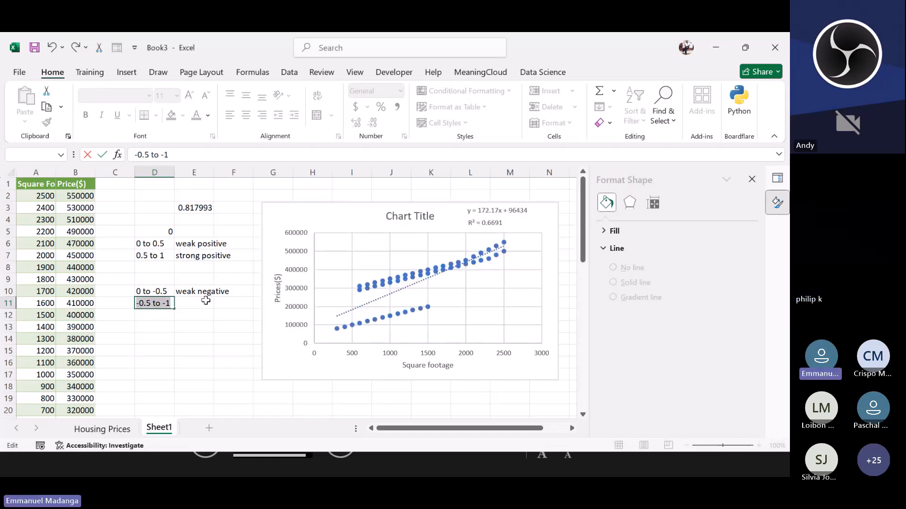
type("=")
left_click(184, 304)
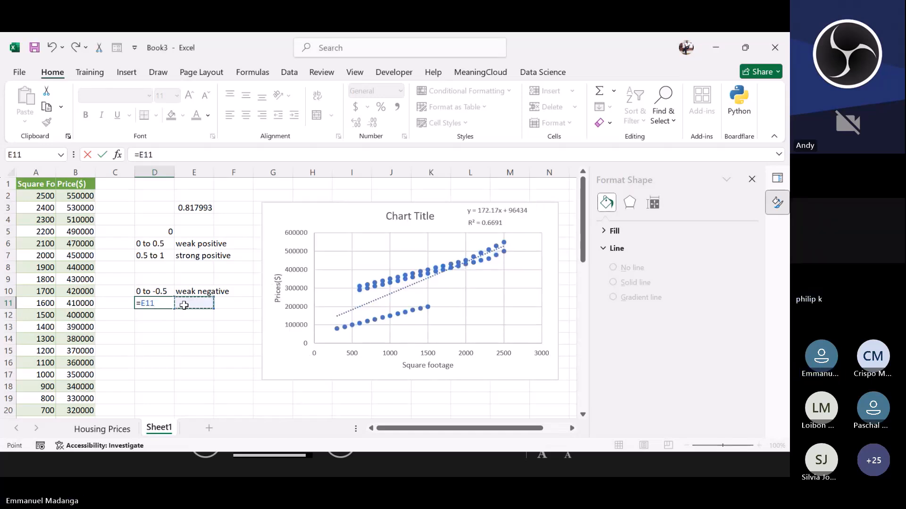
left_click(158, 304)
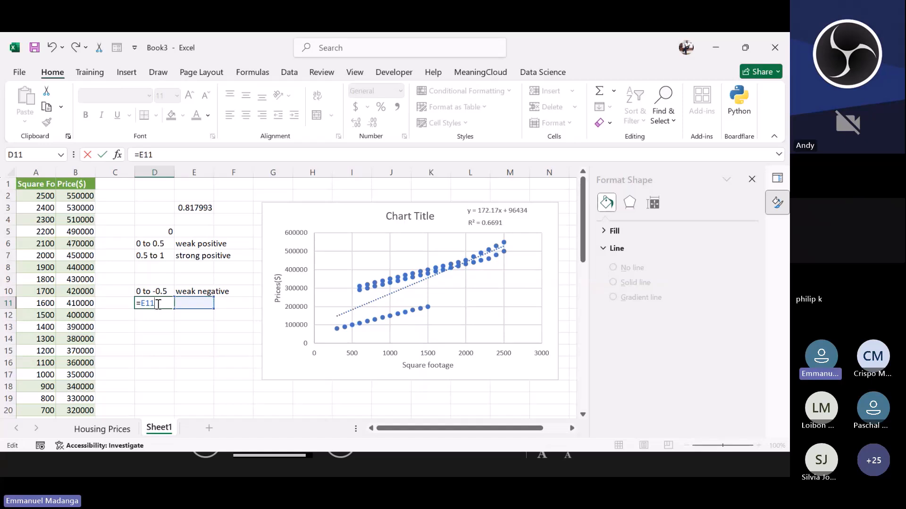
key("BackSpace")
key("BackSpace")
key("BackSpace")
key("BackSpace")
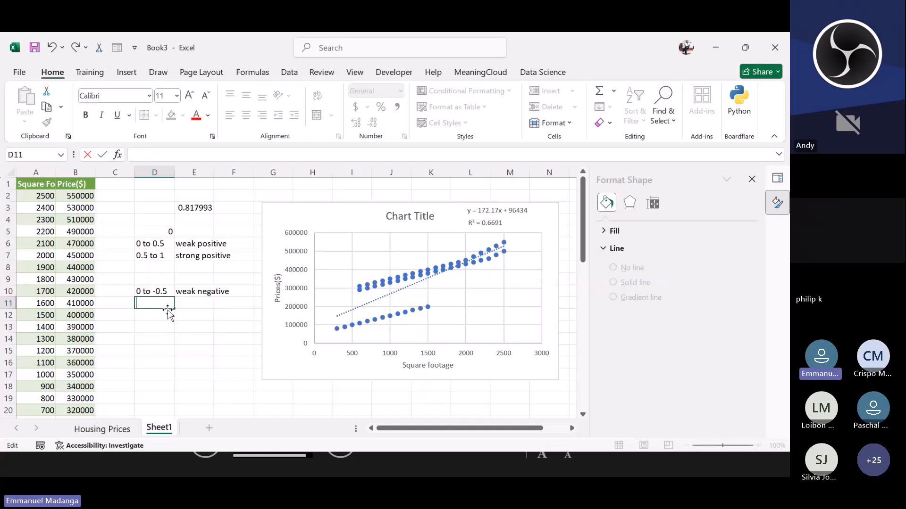
left_click(154, 324)
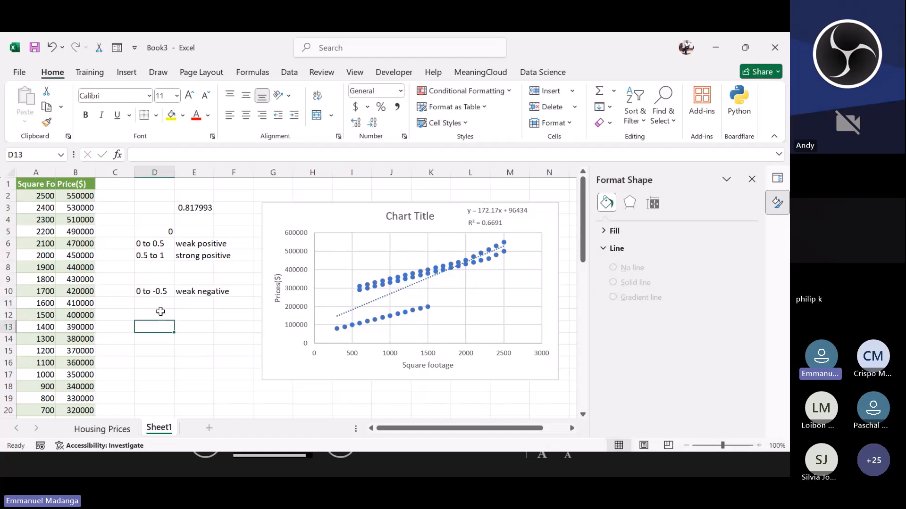
Step: Label E11 as strong positvie
left_click(211, 304)
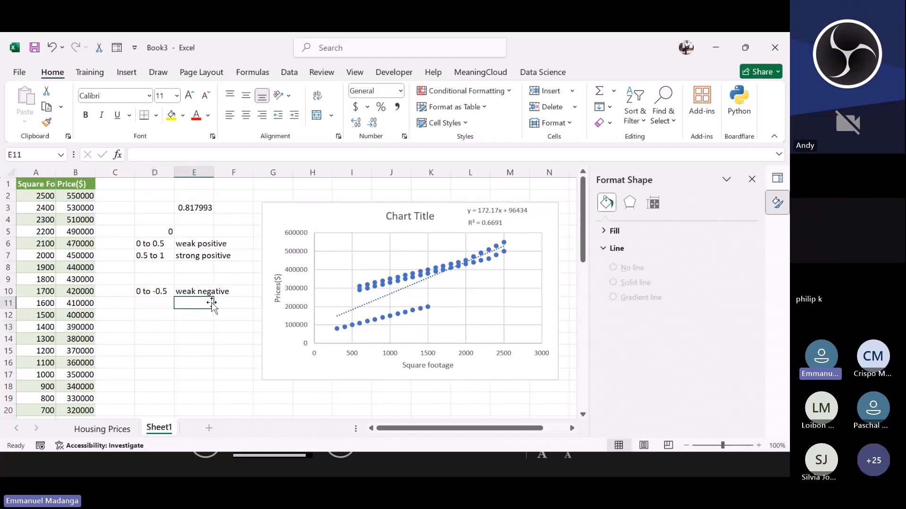
type("ss")
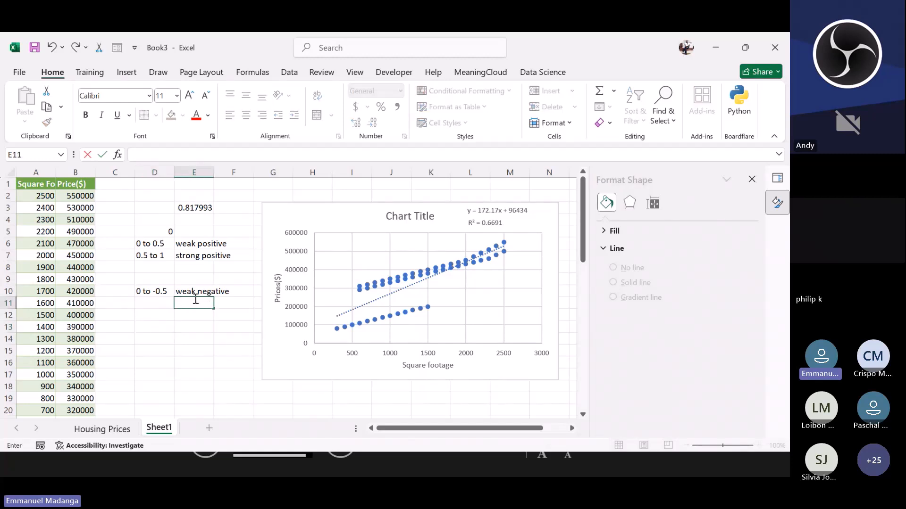
key("BackSpace")
key("BackSpace")
type("strong positvie")
key("Return")
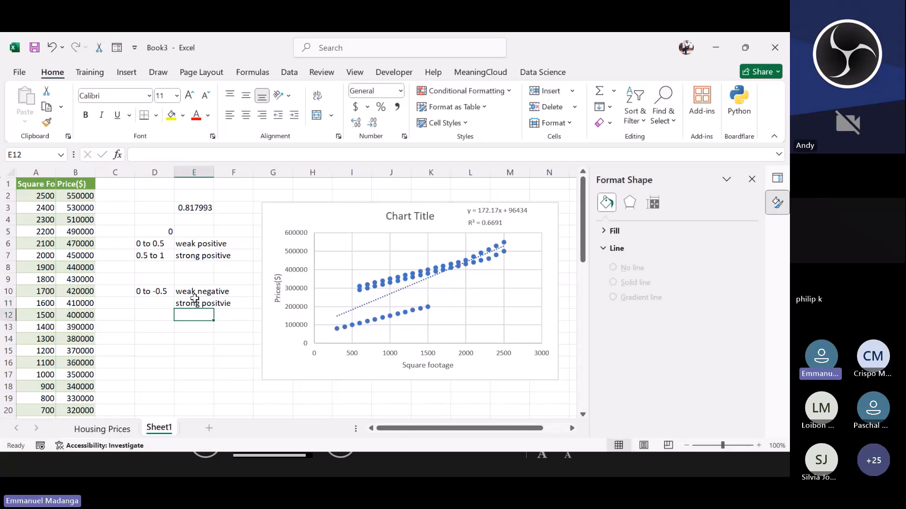
Step: Review the CORREL formula in E3 and the column headers in A1 and B1
left_click(182, 208)
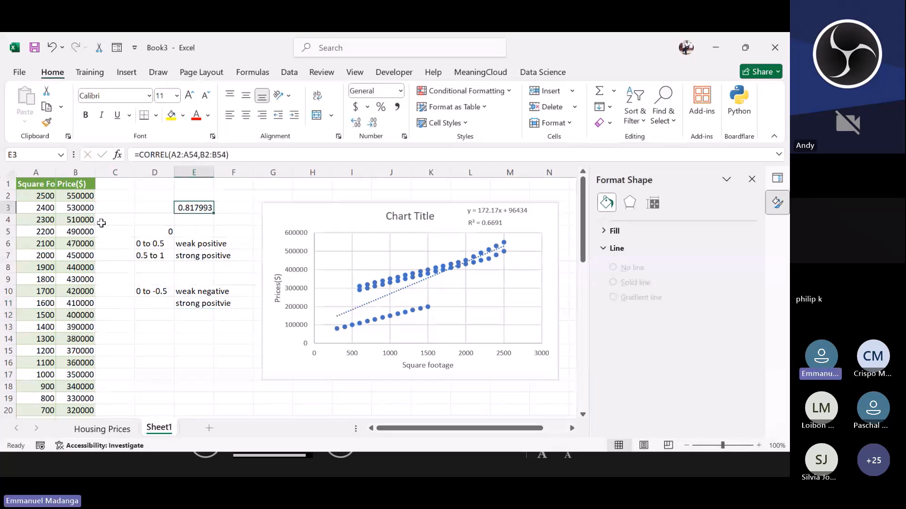
left_click(45, 187)
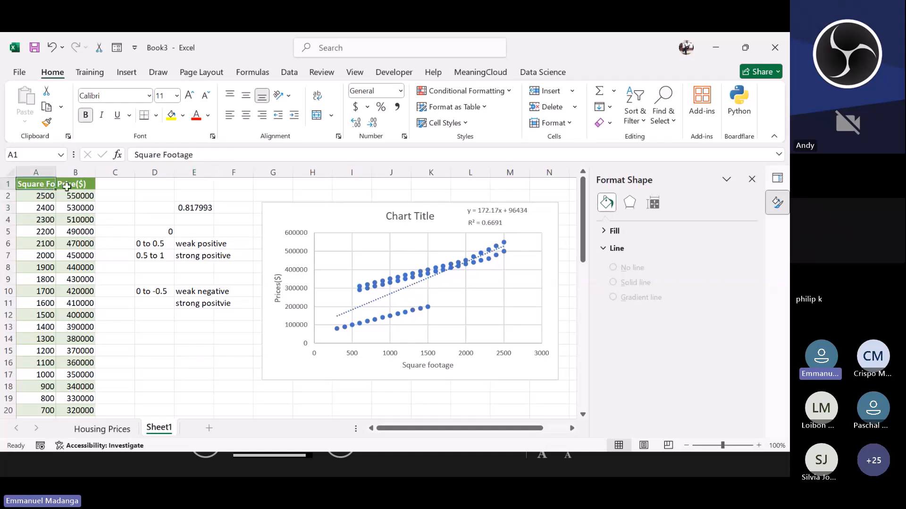
left_click(77, 186)
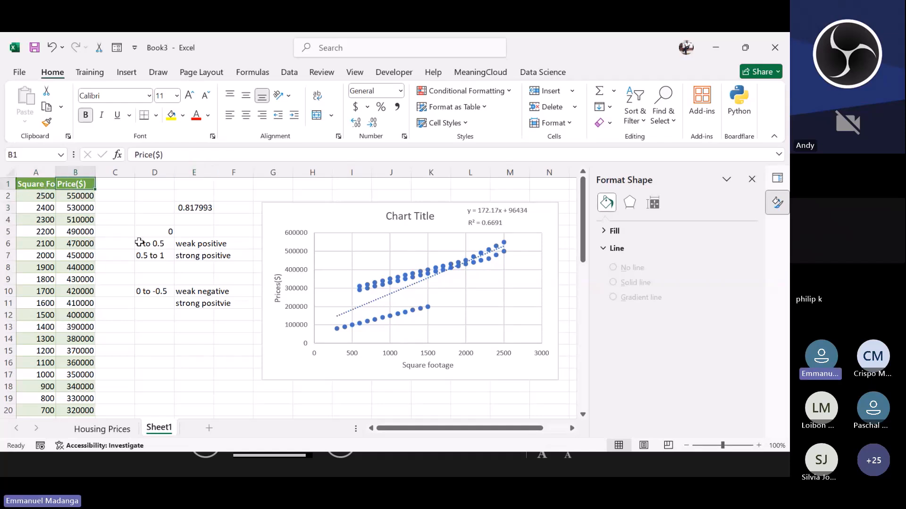
left_click(191, 209)
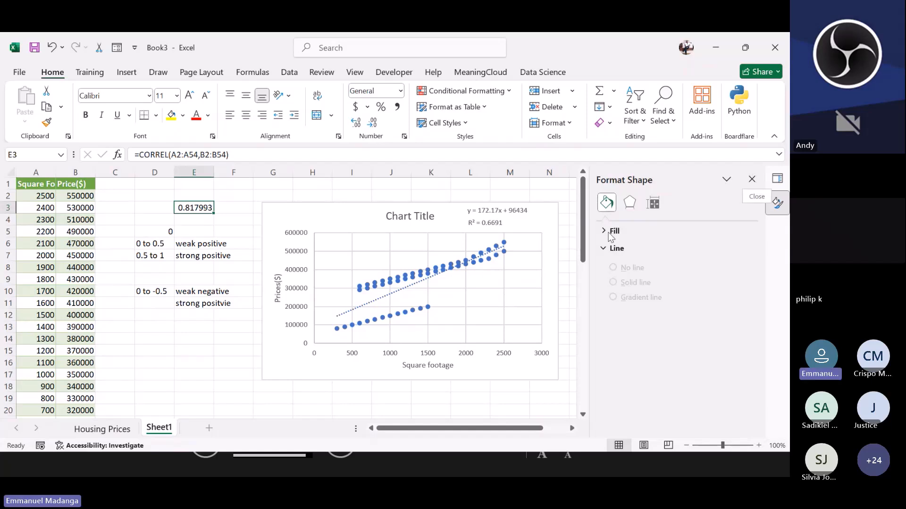
left_click(201, 230)
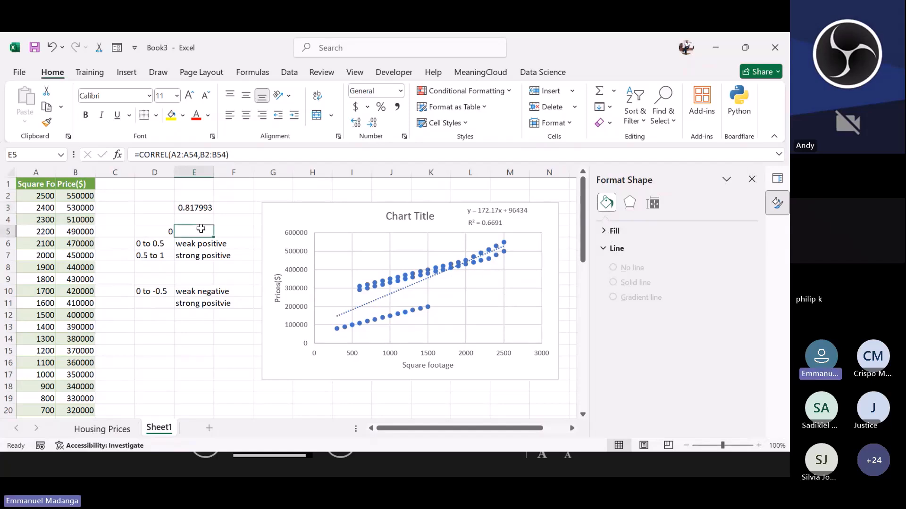
left_click(188, 207)
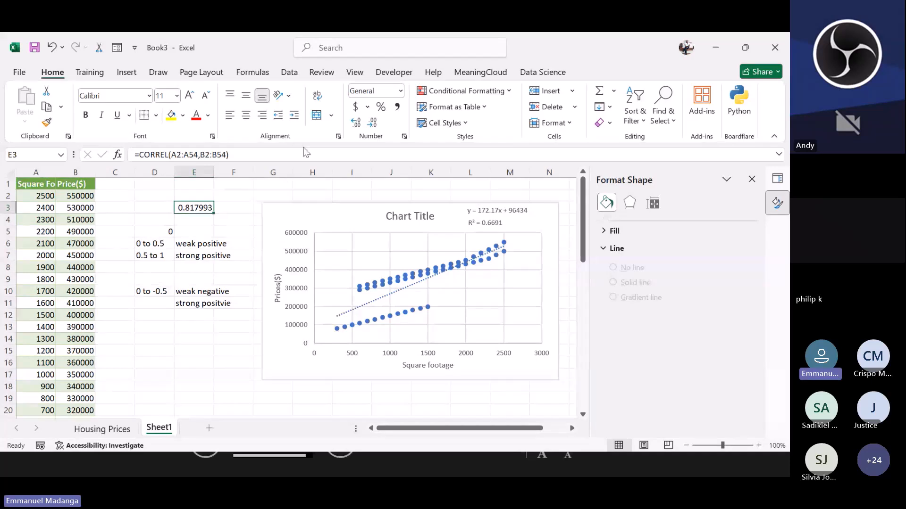
Step: Open the Excel add-ins manager from Options and keep Analysis ToolPak checked
left_click(289, 72)
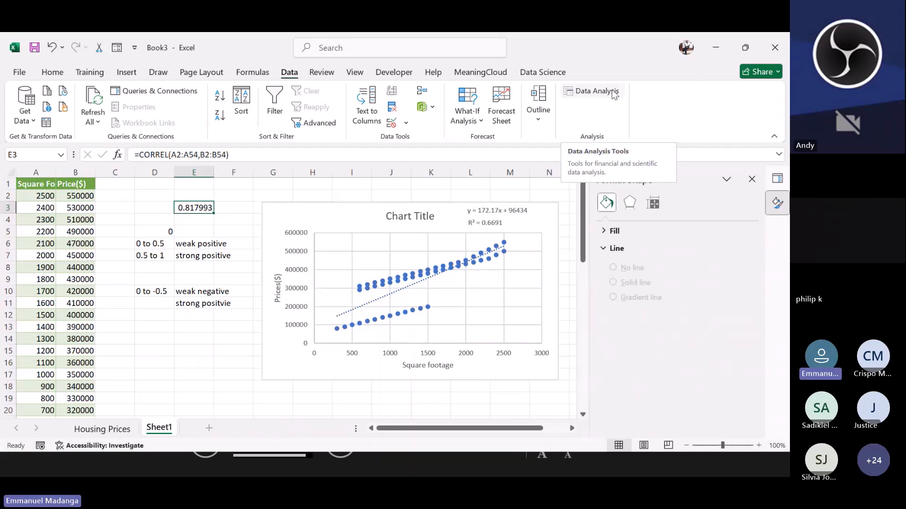
left_click(20, 76)
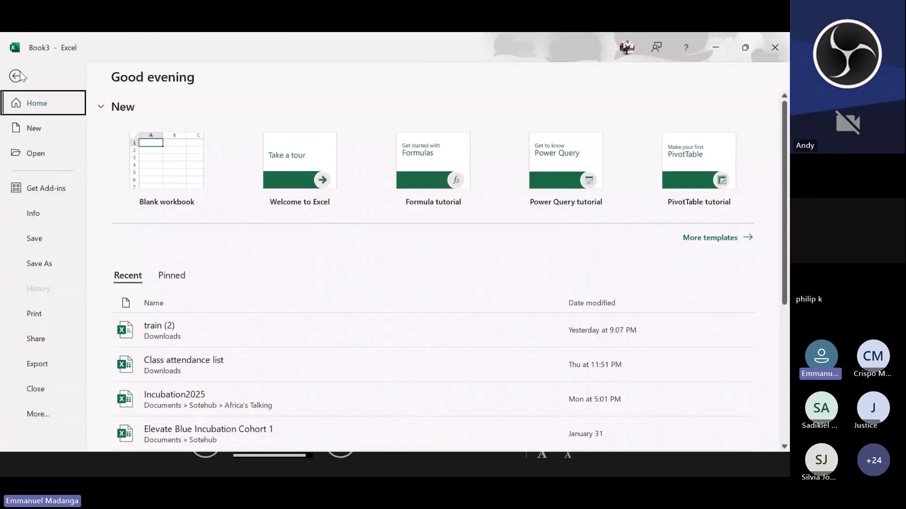
left_click(39, 420)
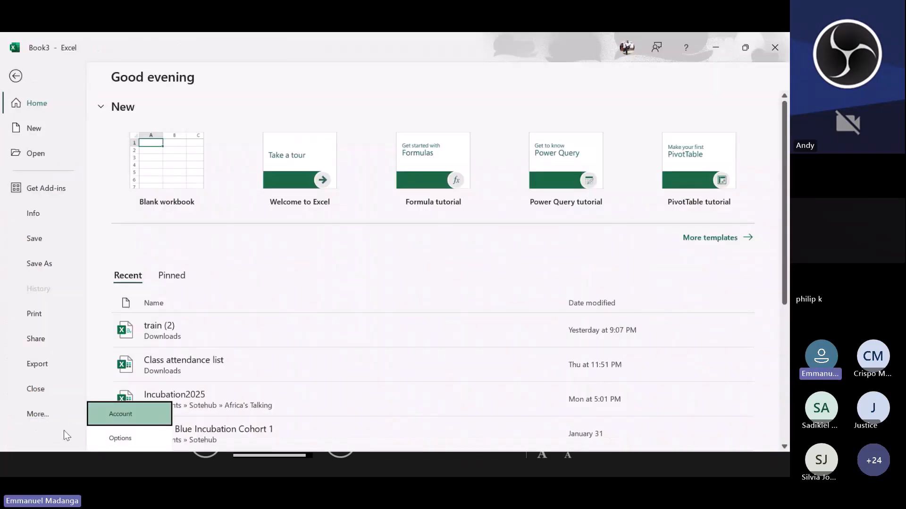
left_click(127, 441)
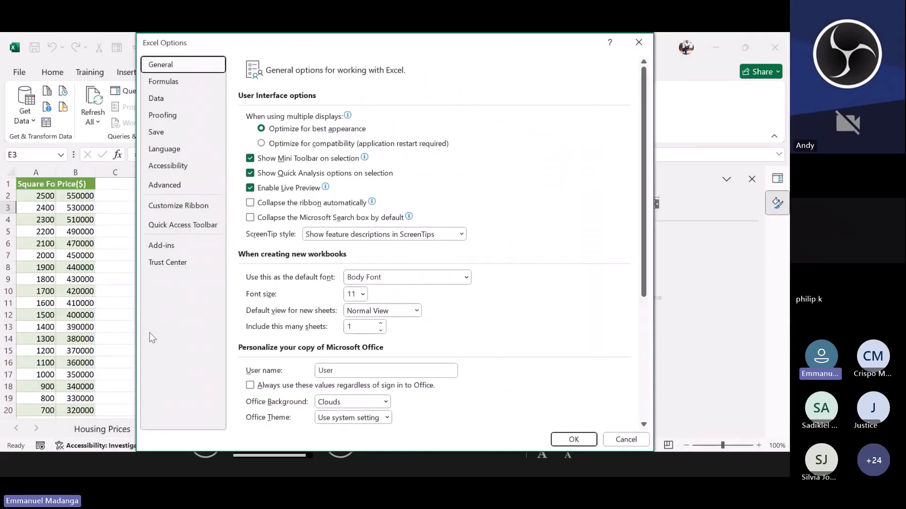
left_click(173, 249)
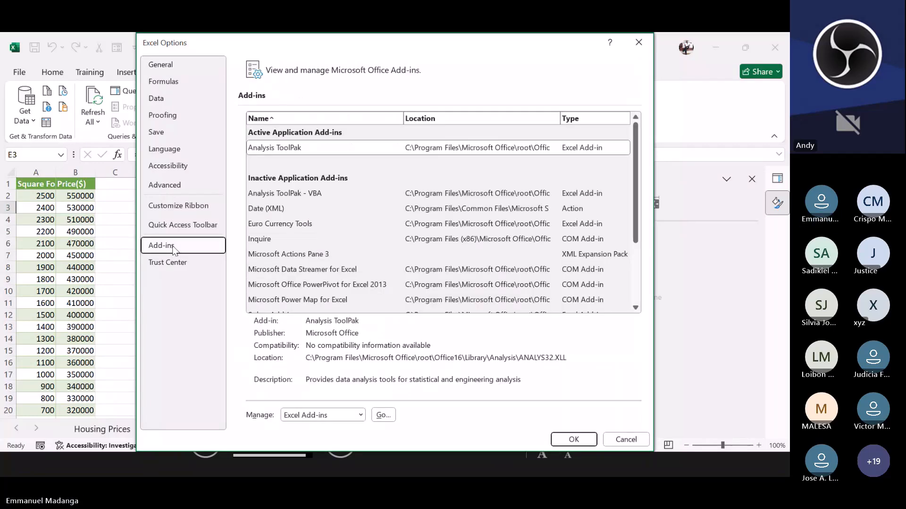
left_click(383, 415)
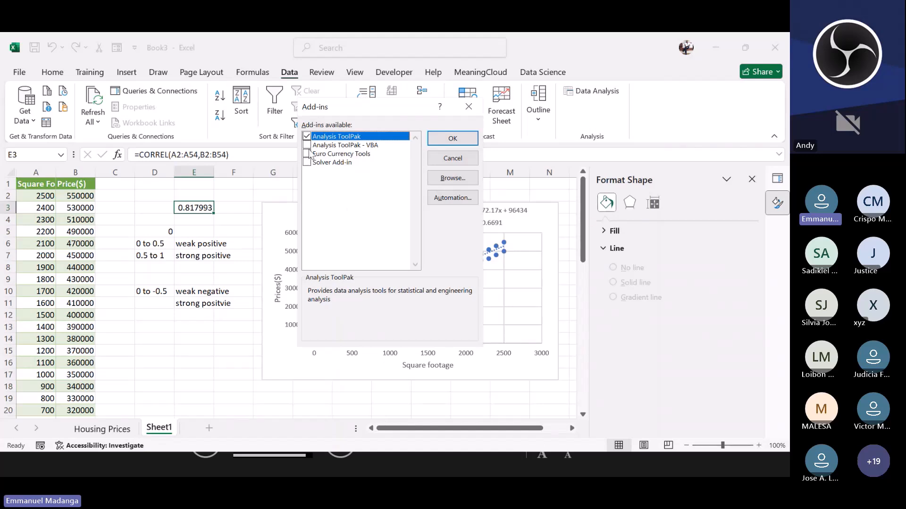
left_click(452, 139)
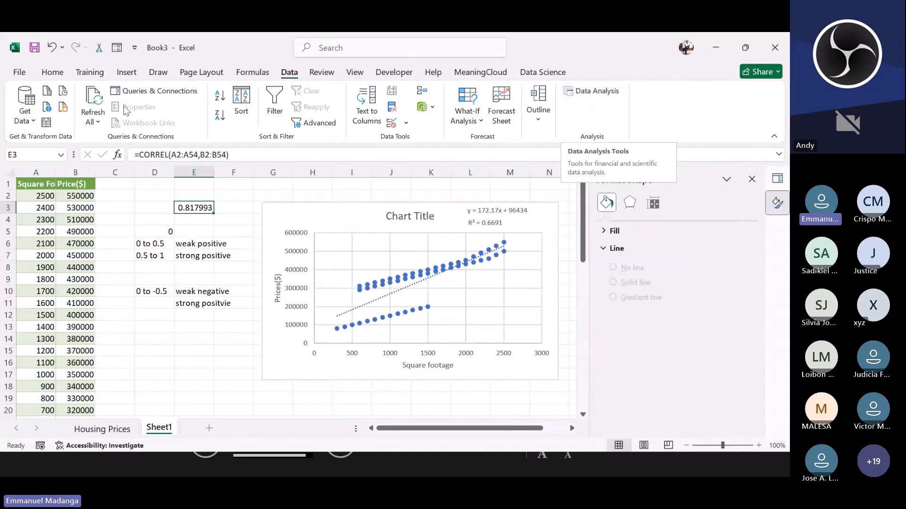
Step: Reopen the Excel add-ins manager and confirm Analysis ToolPak once more
left_click(19, 73)
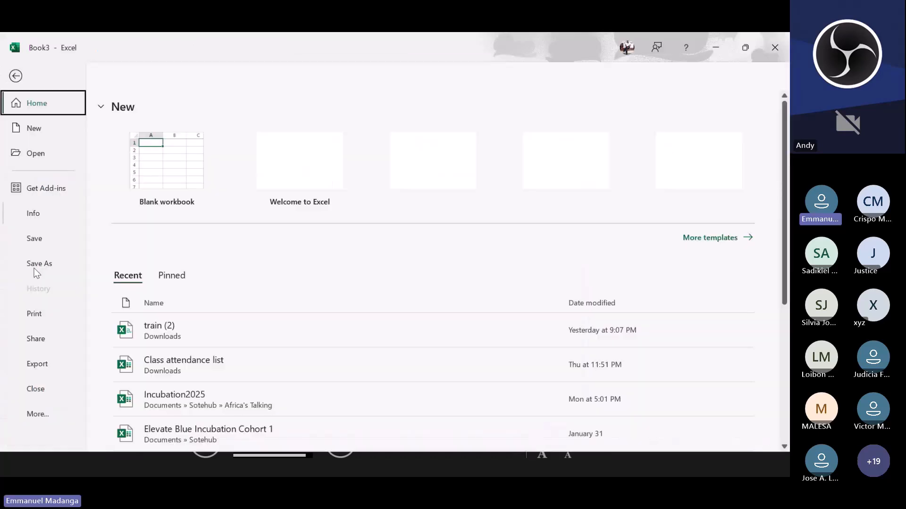
left_click(40, 420)
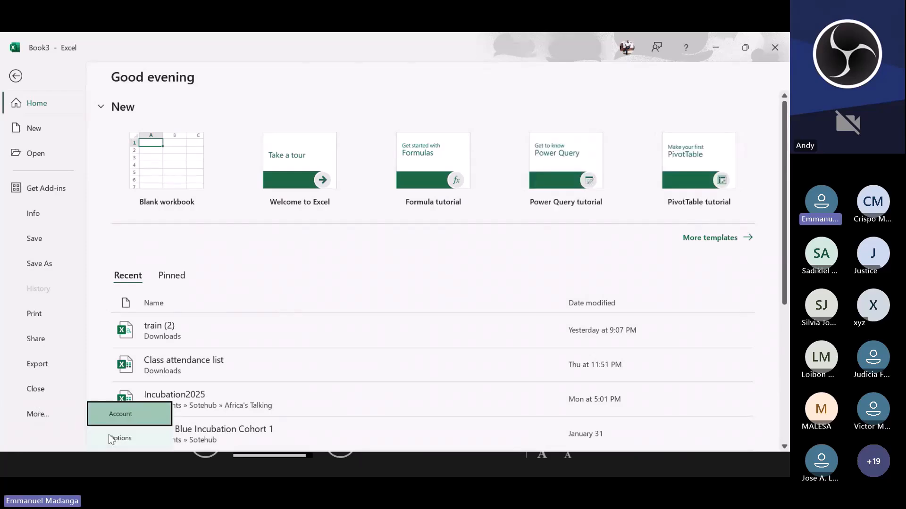
left_click(110, 437)
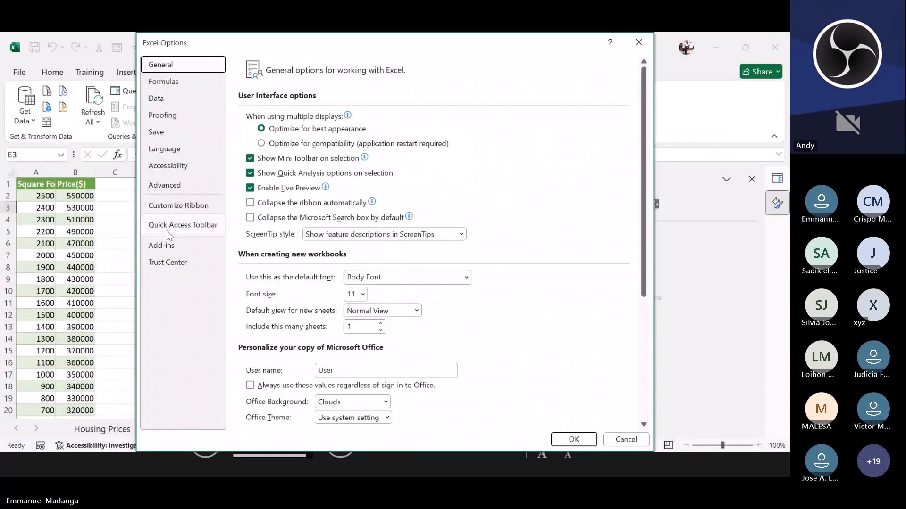
left_click(177, 242)
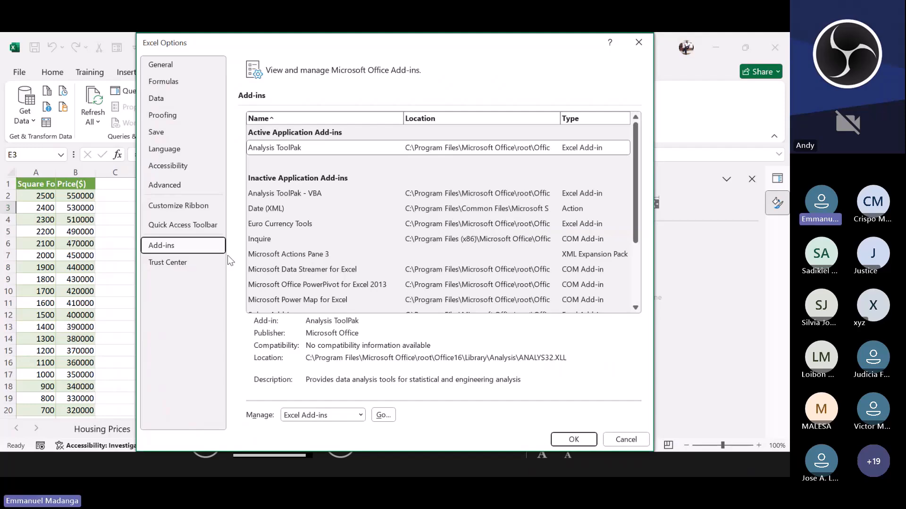
left_click(387, 412)
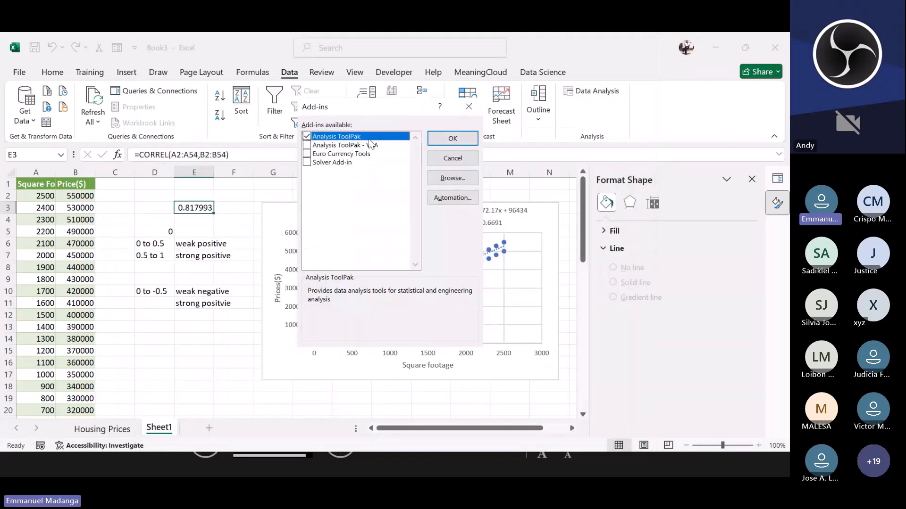
left_click(465, 142)
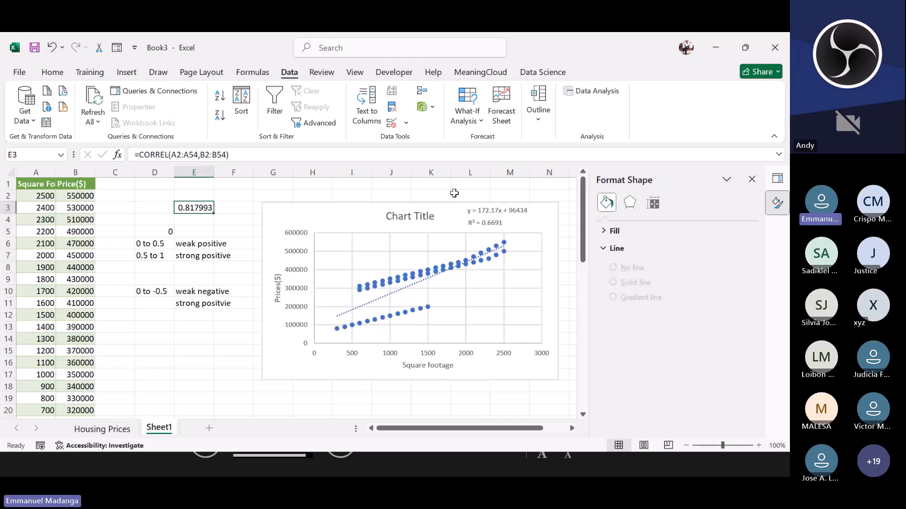
Step: Run the Correlation analysis tool on input range A1:B54 with labels in first row, outputting to D14
left_click(585, 91)
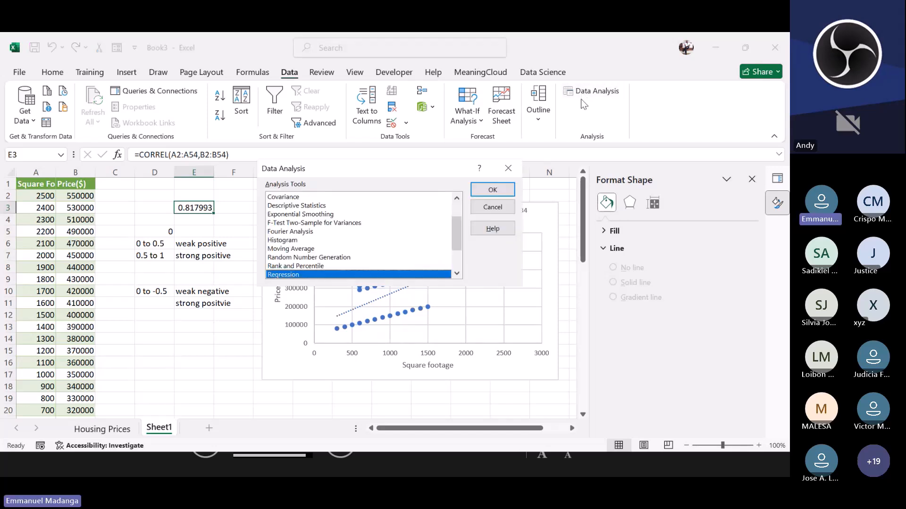
scroll(318, 232, "up", 2)
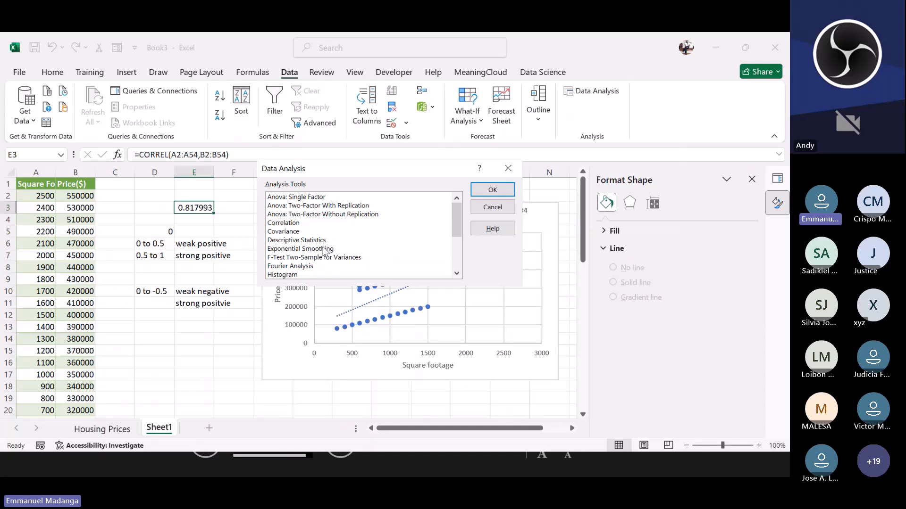
left_click(279, 224)
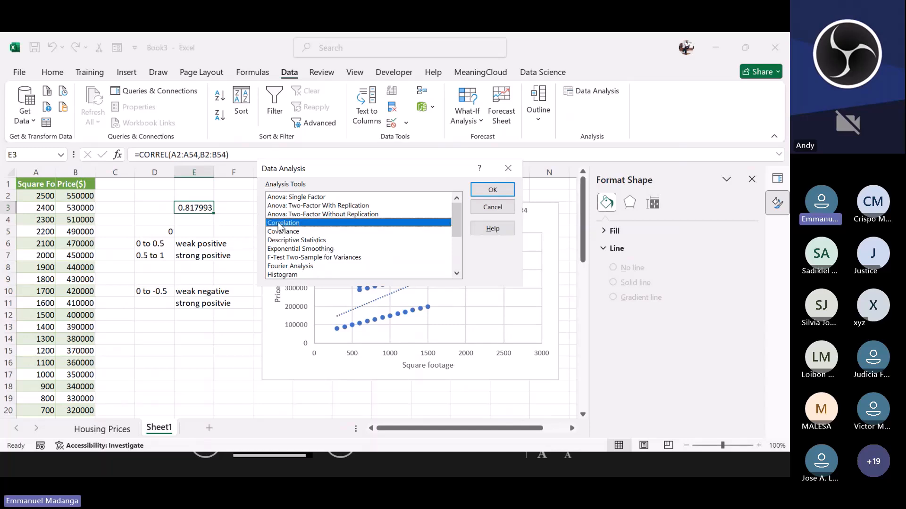
left_click(490, 190)
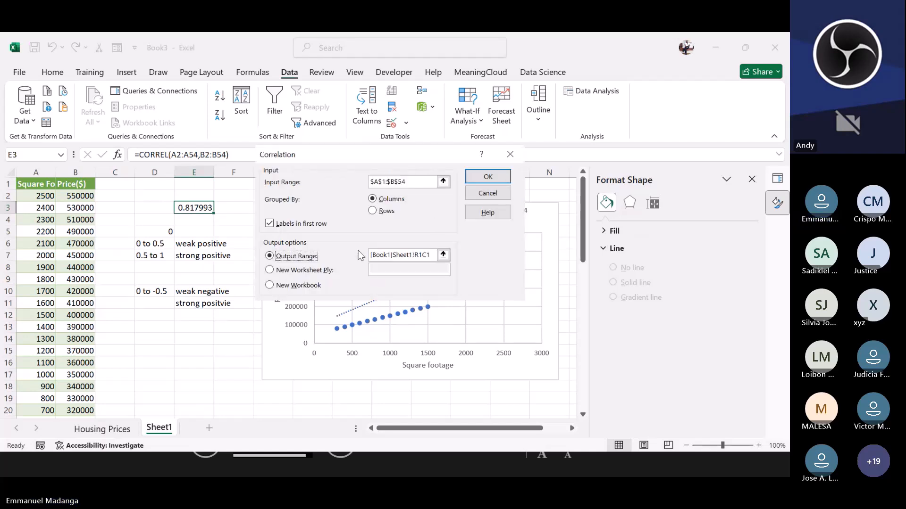
left_click(412, 182)
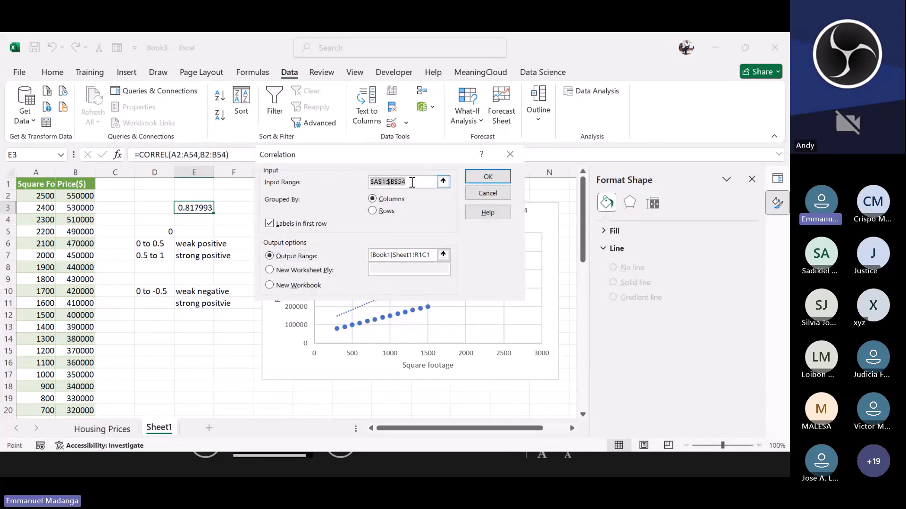
key("BackSpace")
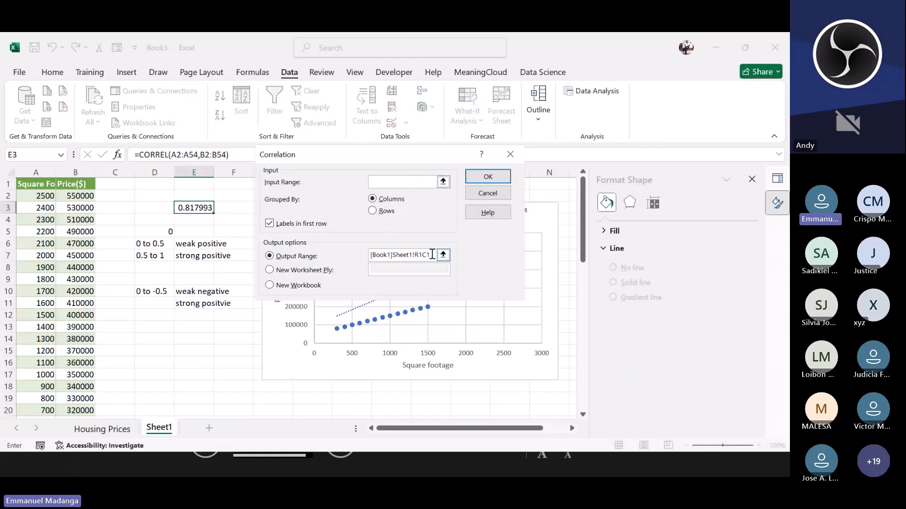
left_click_drag(434, 255, 370, 256)
key("BackSpace")
left_click(402, 177)
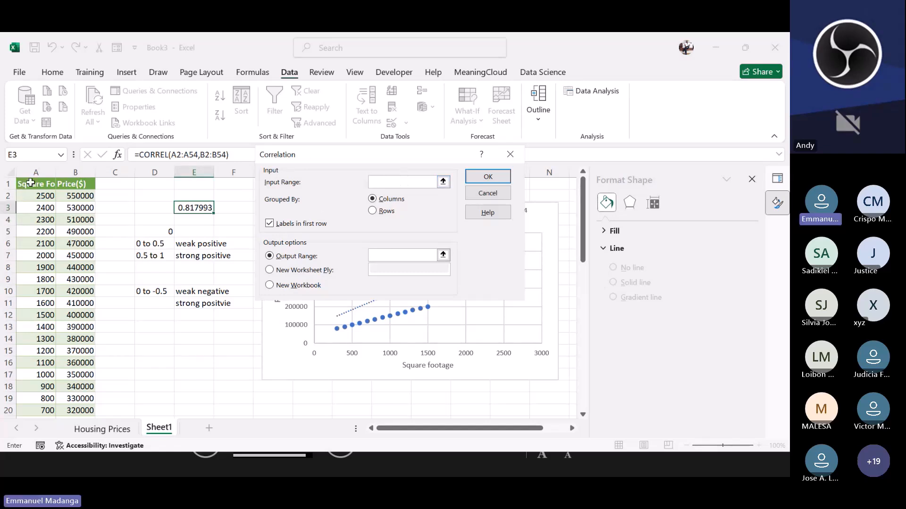
left_click_drag(28, 184, 90, 375)
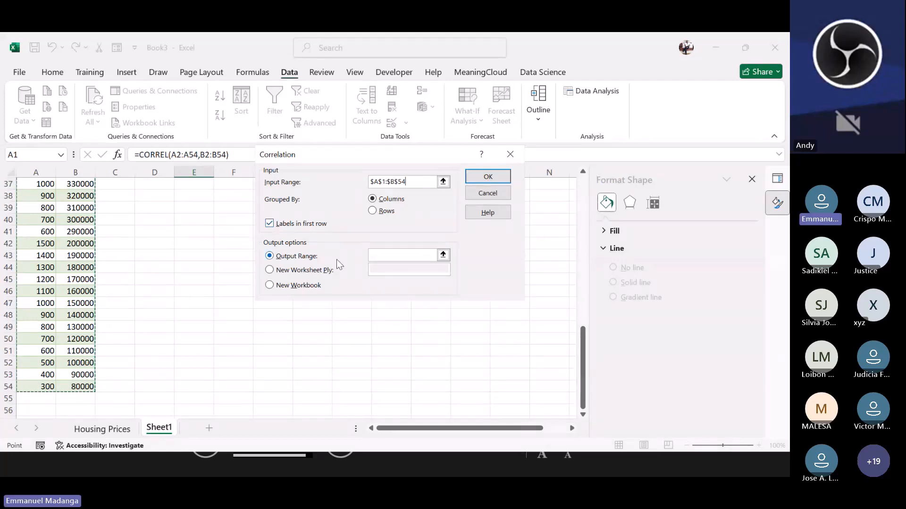
left_click(393, 255)
scroll(624, 268, "up", 12)
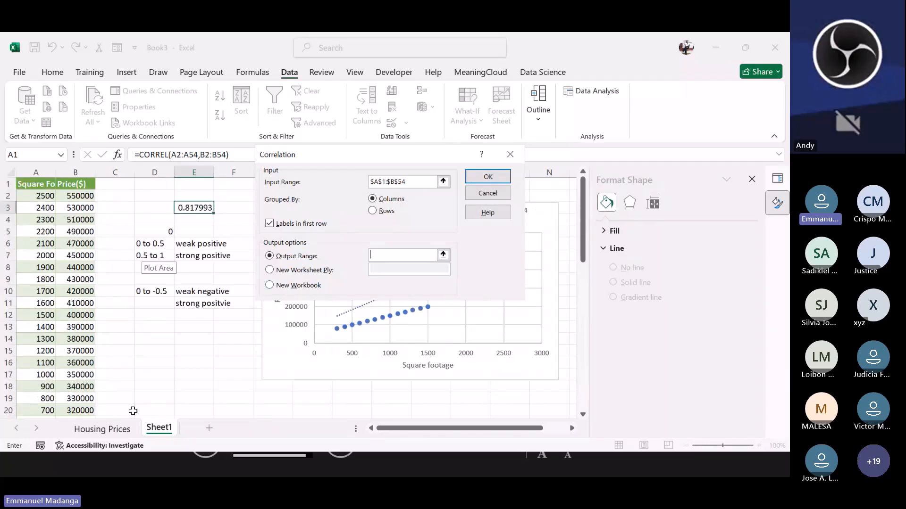
left_click(148, 342)
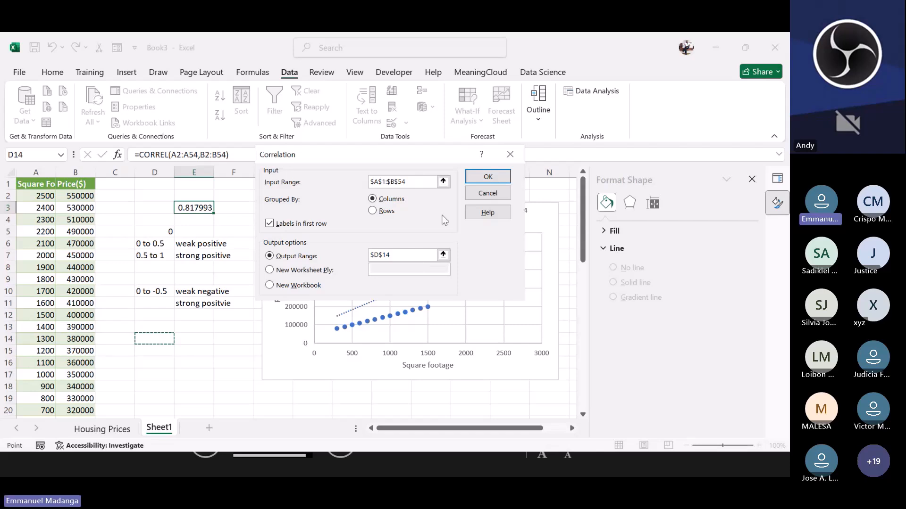
key("Return")
left_click(189, 389)
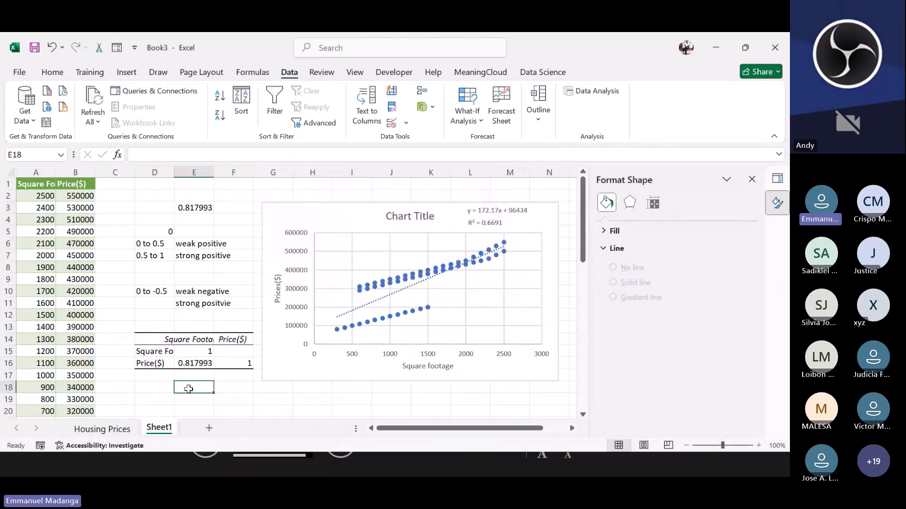
Step: Compare the cells of the correlation output table with the CORREL result in E3
left_click(185, 360)
left_click(198, 207)
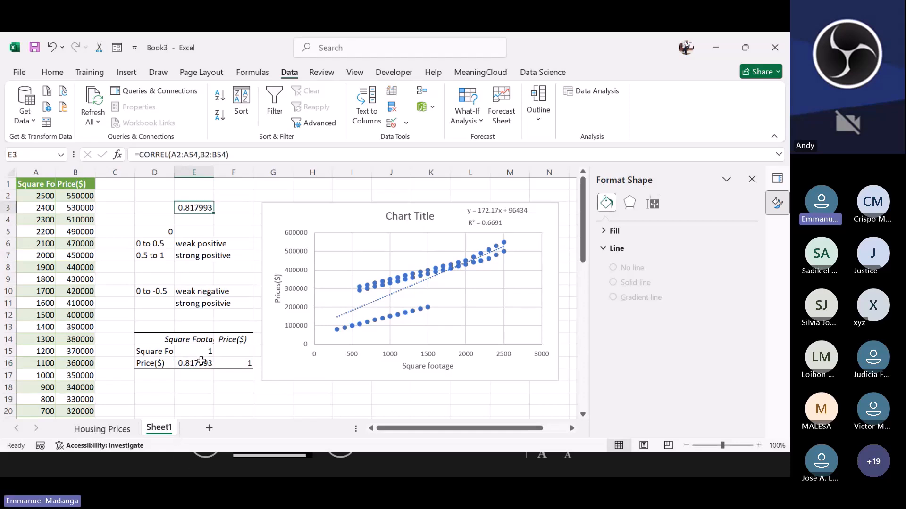
left_click(164, 350)
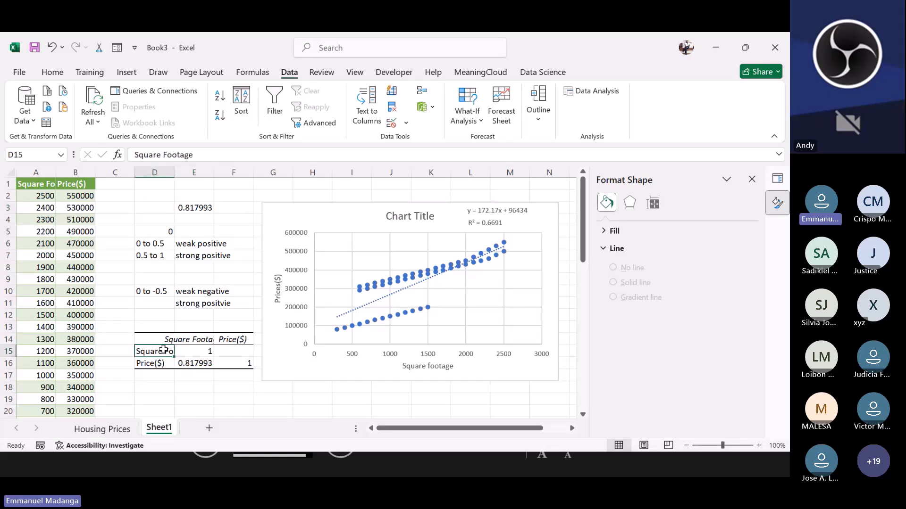
left_click(182, 351)
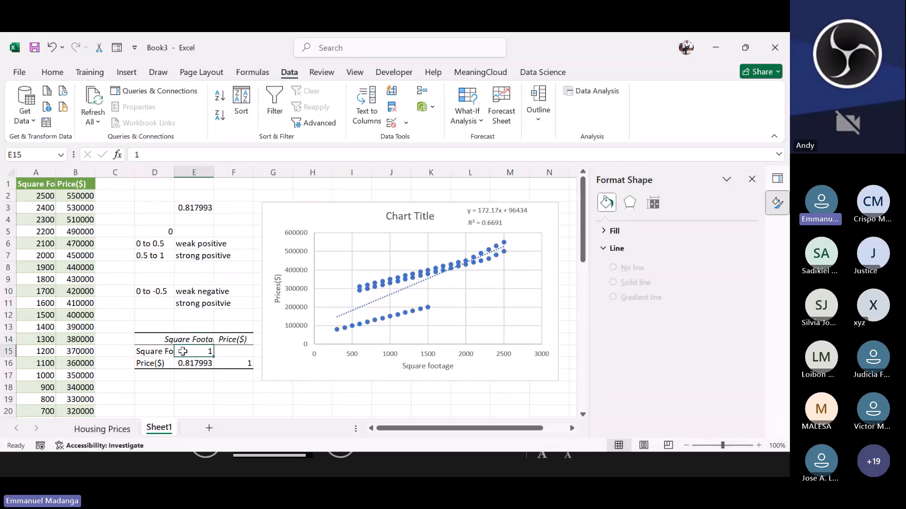
left_click(148, 367)
left_click_drag(180, 342, 187, 349)
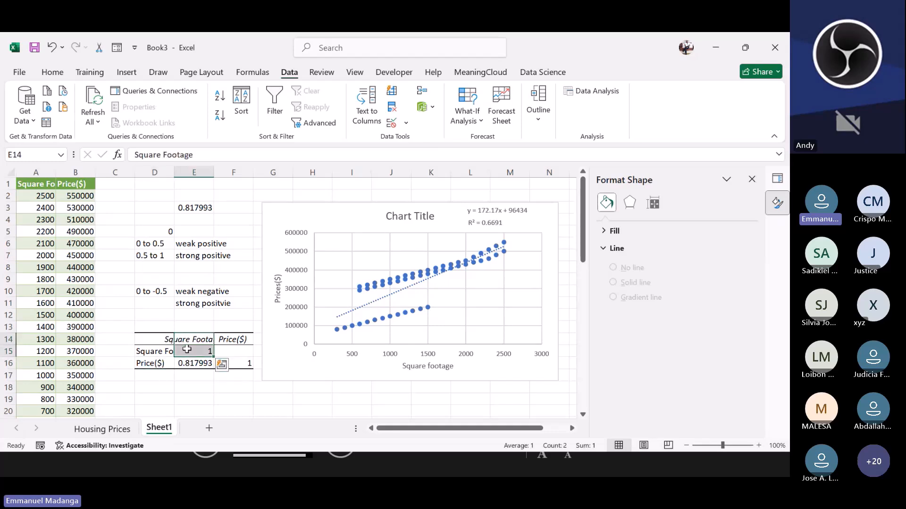
left_click(188, 368)
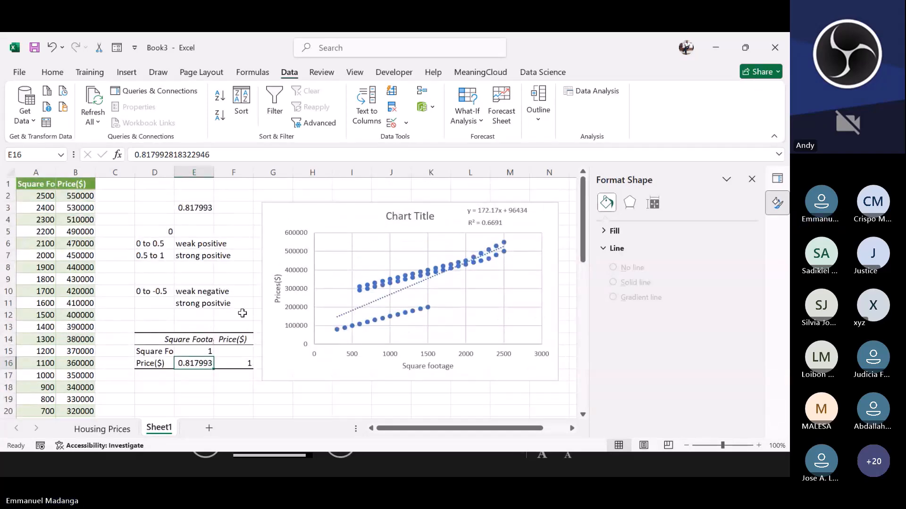
Step: Open the Regression analysis tool, clear its old ranges, and set the Input Y Range to B1:B54
scroll(243, 314, "down", 2)
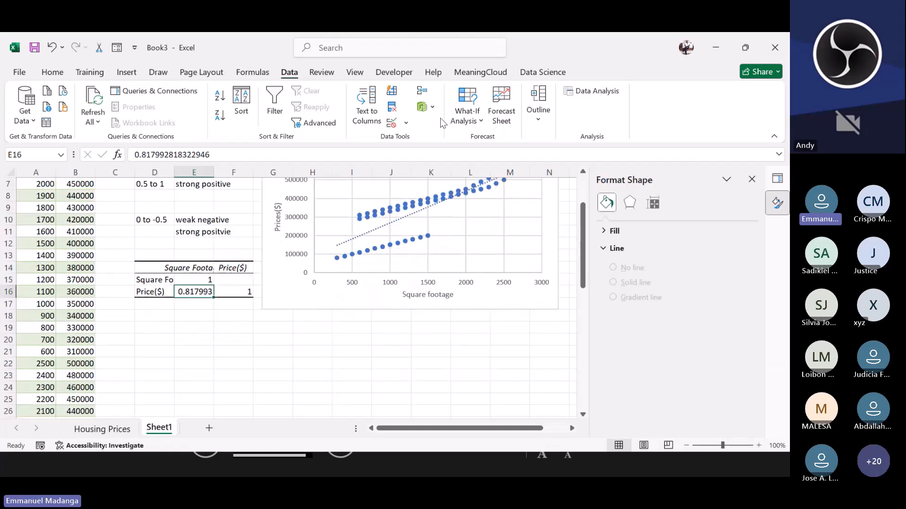
left_click(592, 92)
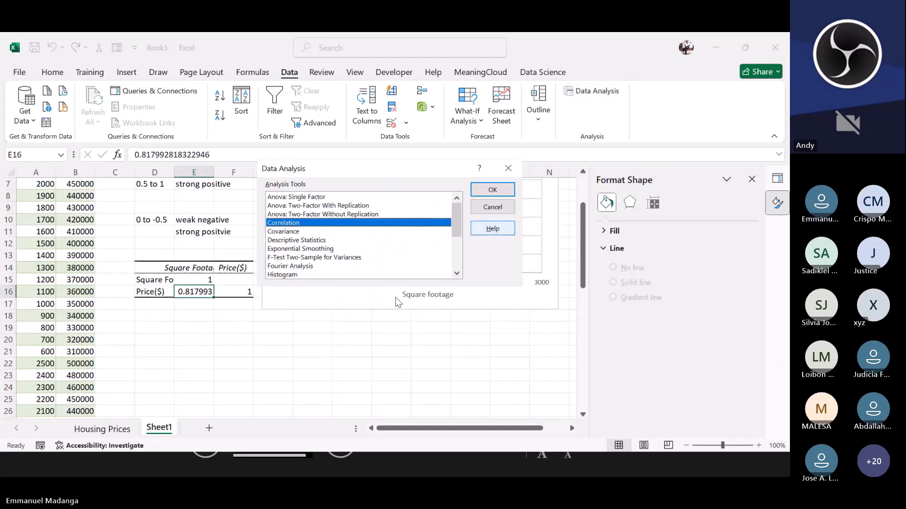
scroll(398, 300, "down", 3)
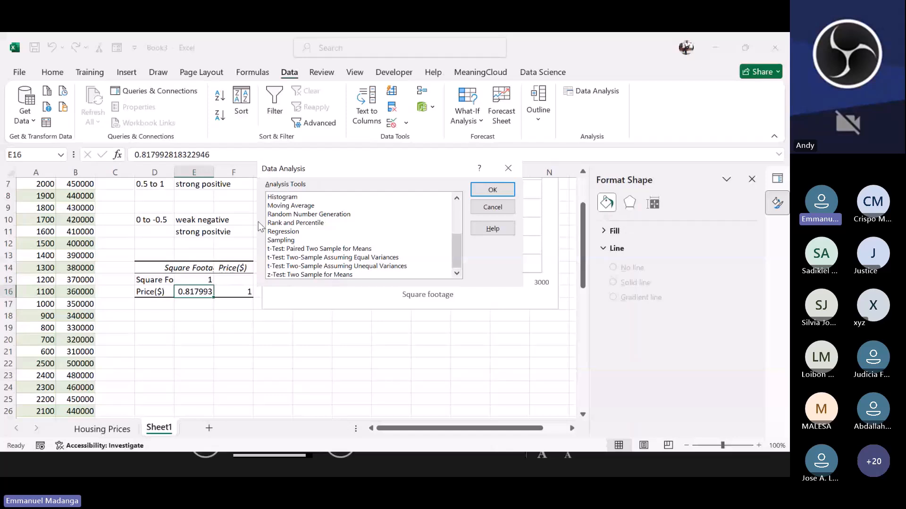
left_click(294, 231)
scroll(294, 211, "up", 2)
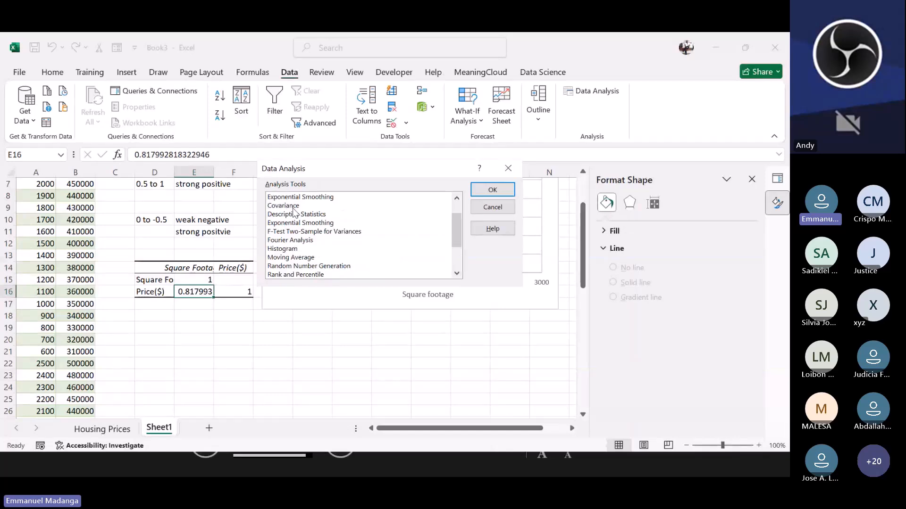
scroll(302, 220, "down", 2)
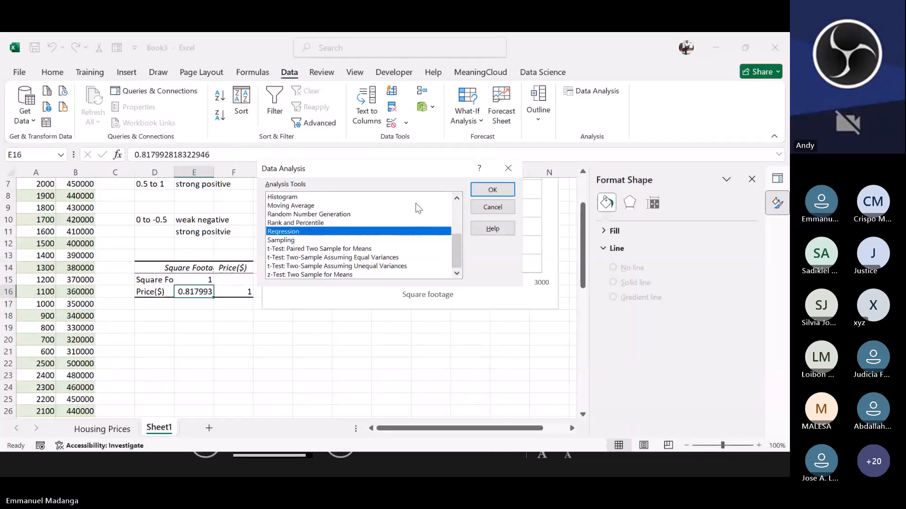
left_click(492, 190)
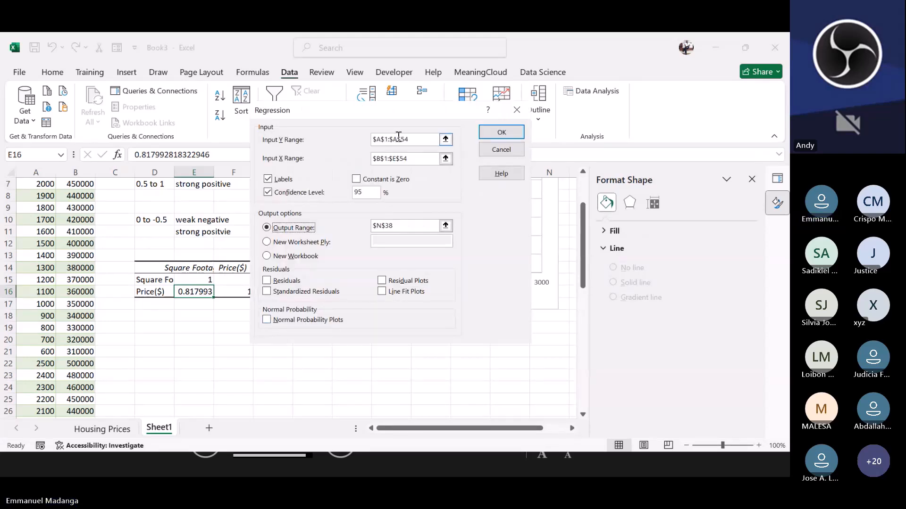
left_click_drag(414, 140, 360, 162)
key("BackSpace")
key("BackSpace")
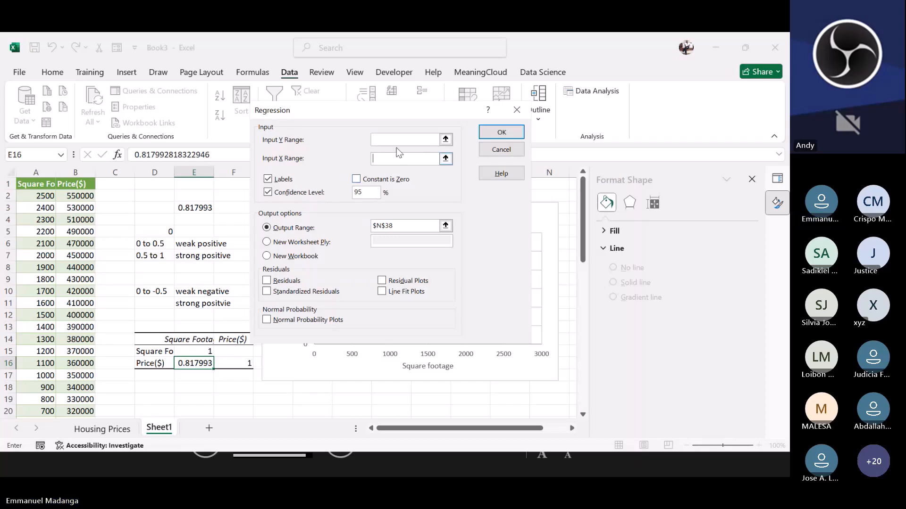
left_click(374, 139)
left_click(386, 140)
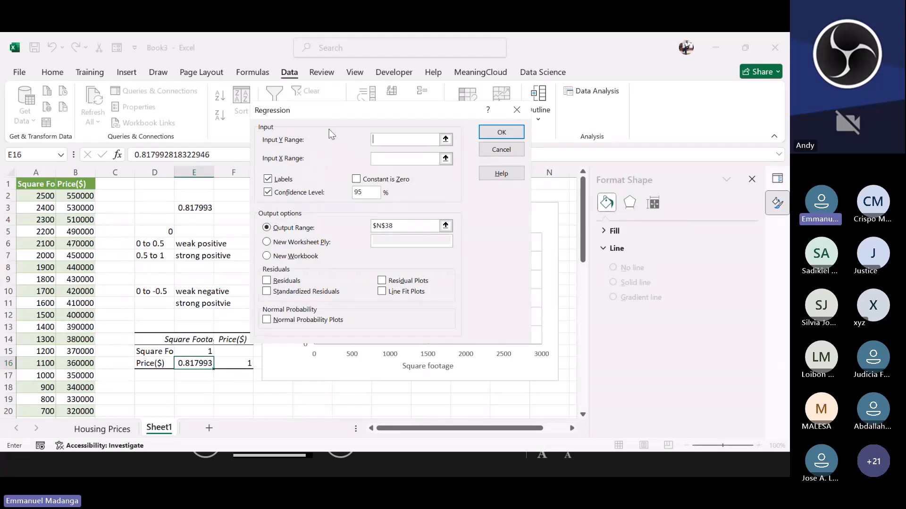
left_click(68, 183)
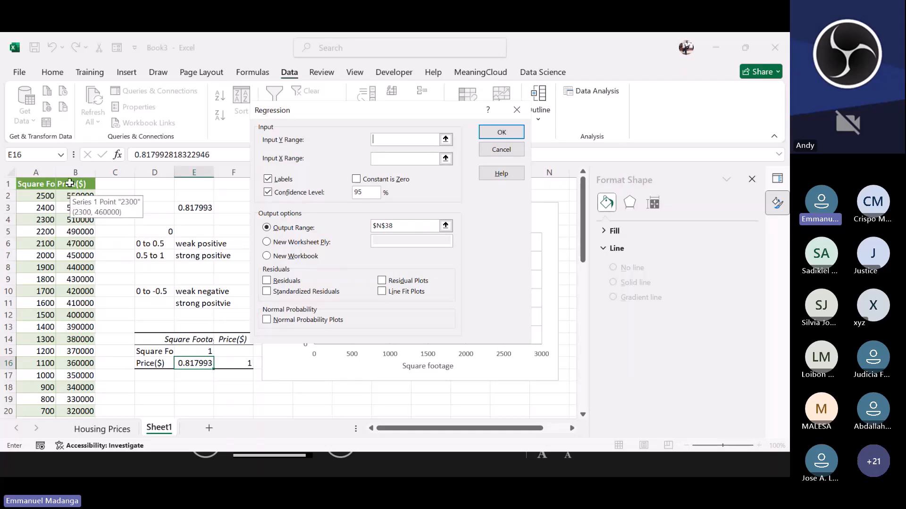
left_click_drag(69, 183, 88, 408)
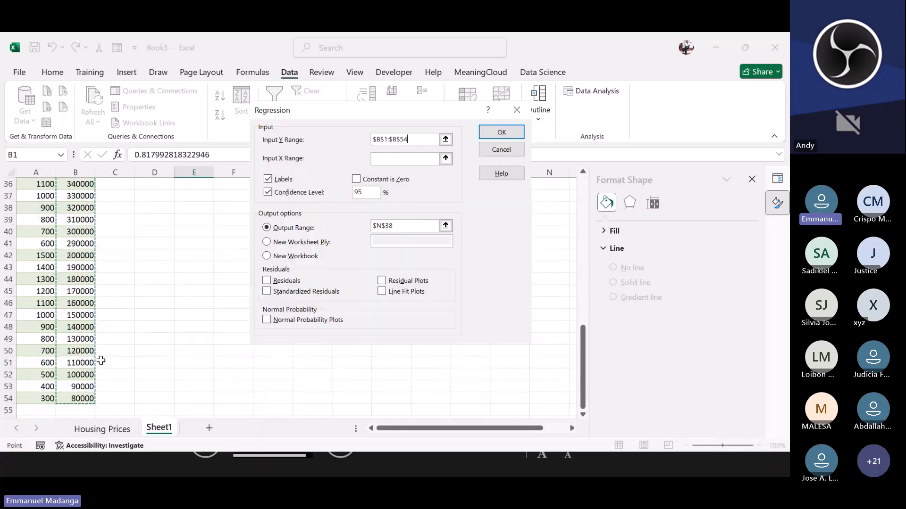
left_click(384, 158)
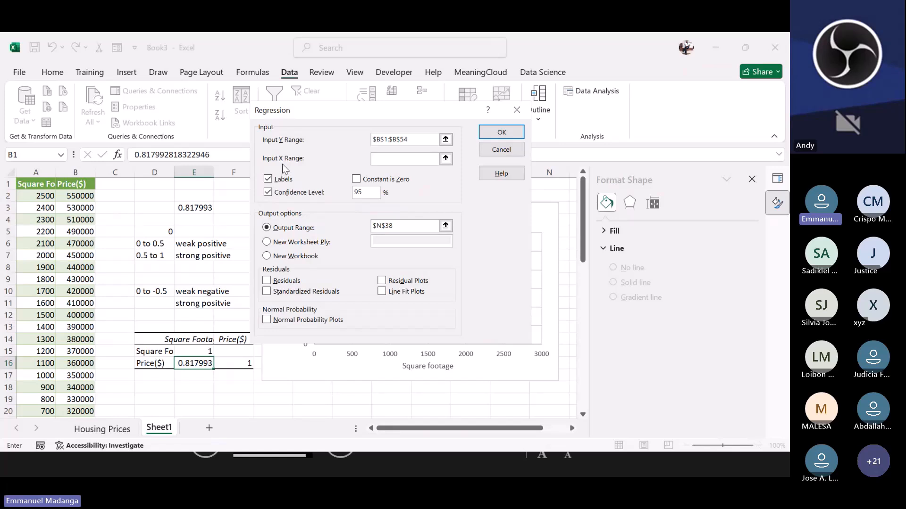
Step: Set the Input X Range to A1:A54 and output range to E19, then run the regression
left_click_drag(26, 184, 56, 397)
scroll(216, 230, "up", 12)
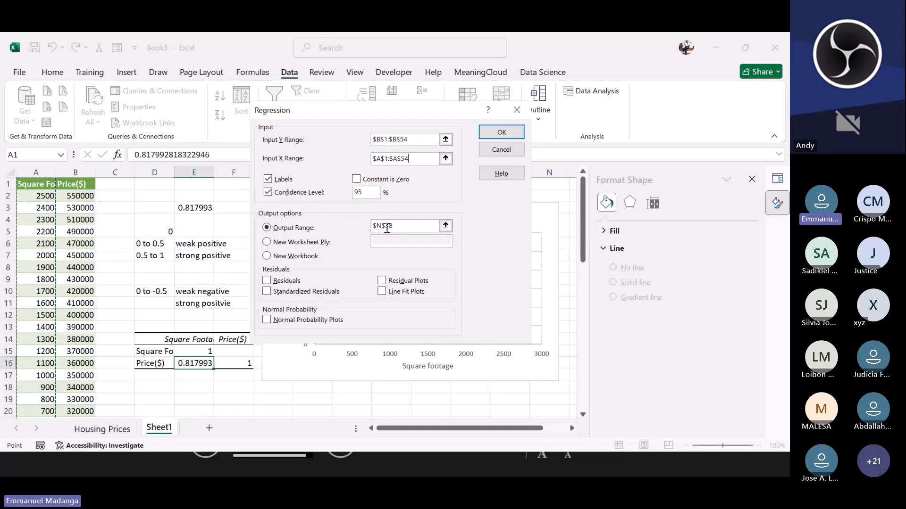
left_click_drag(394, 226, 364, 228)
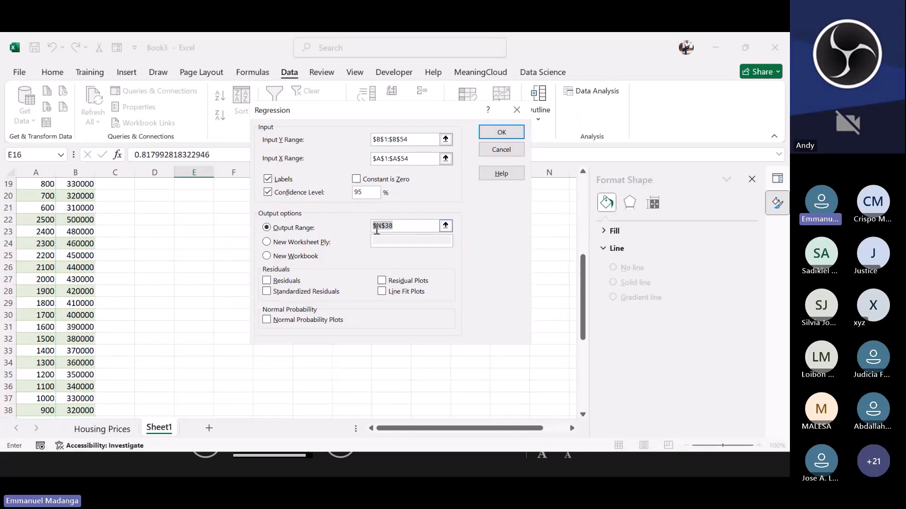
key("BackSpace")
scroll(190, 226, "up", 5)
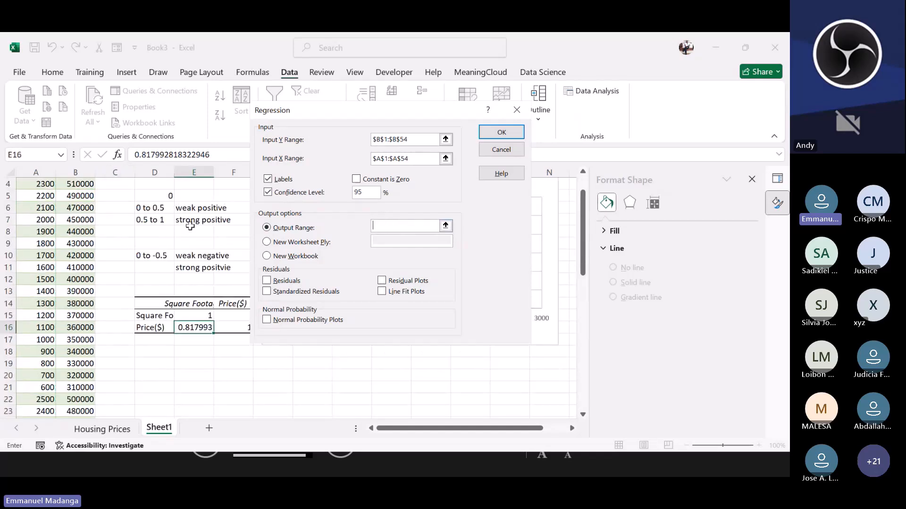
scroll(180, 325, "down", 1)
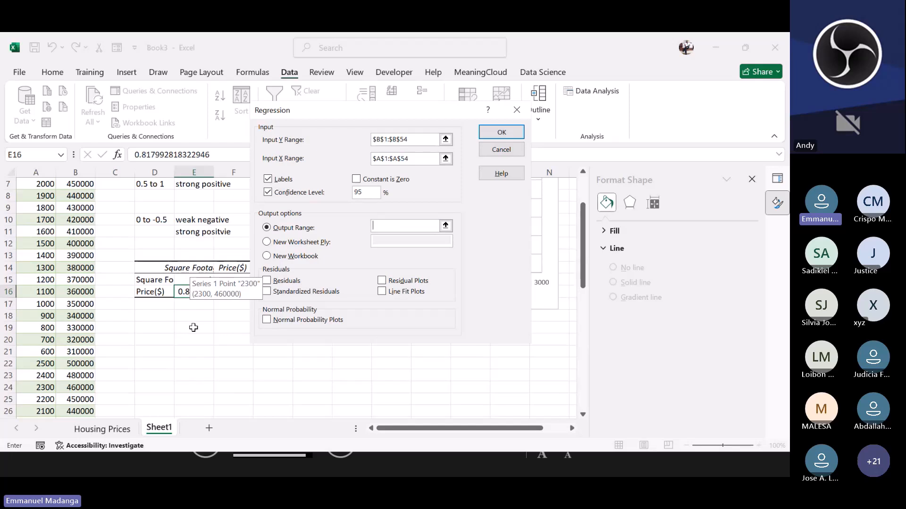
left_click(193, 327)
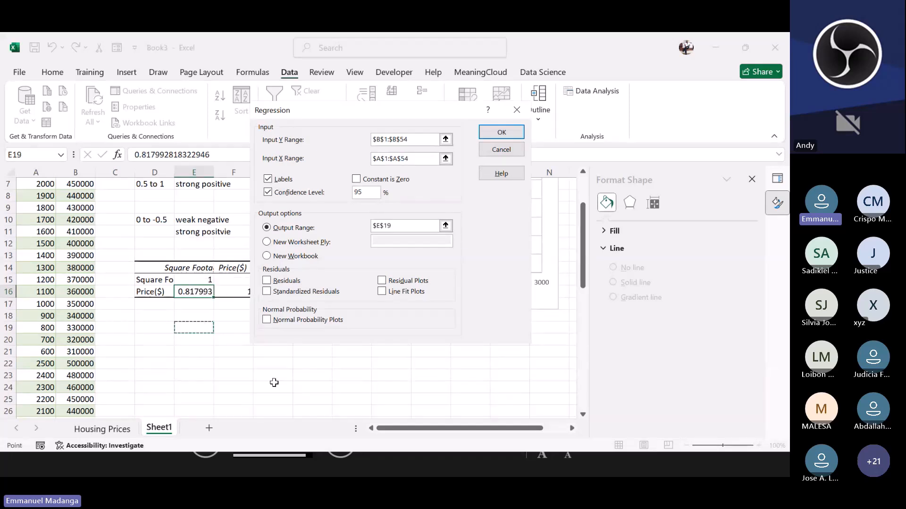
scroll(276, 380, "down", 4)
scroll(276, 377, "up", 4)
left_click(503, 132)
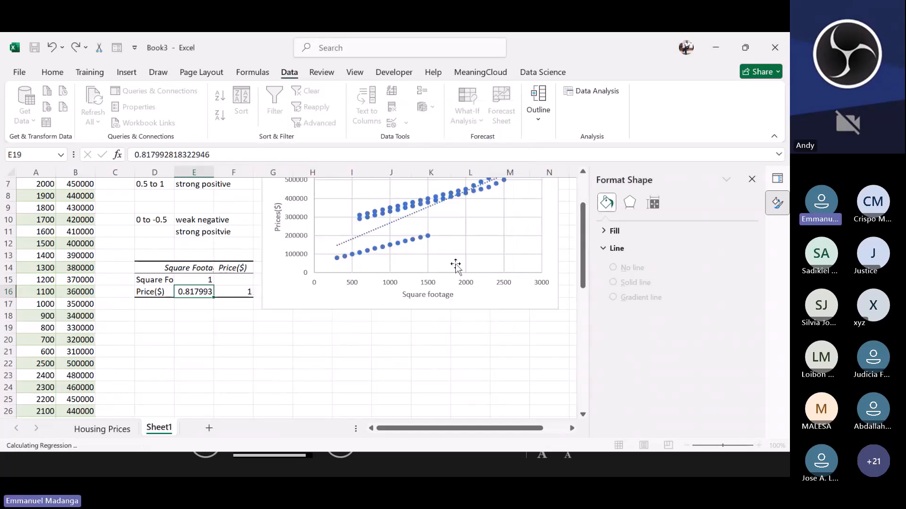
scroll(302, 331, "down", 5)
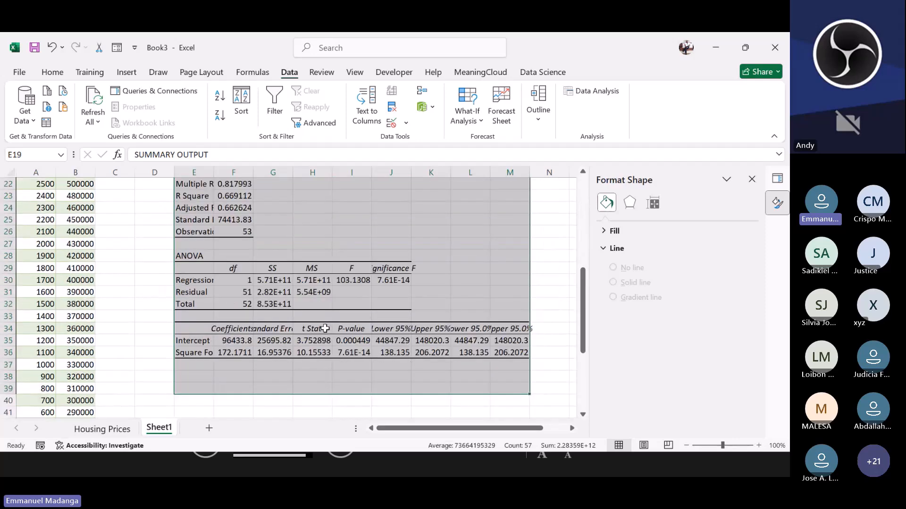
Step: Examine the regression summary statistics, comparing the Multiple R and R Square cells with the correlation table's coefficient
scroll(325, 329, "up", 1)
left_click(547, 303)
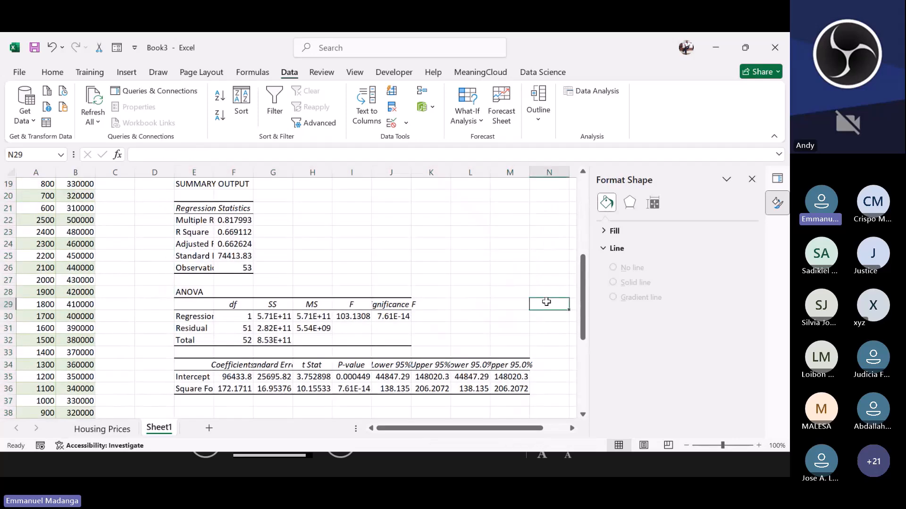
scroll(405, 289, "up", 1)
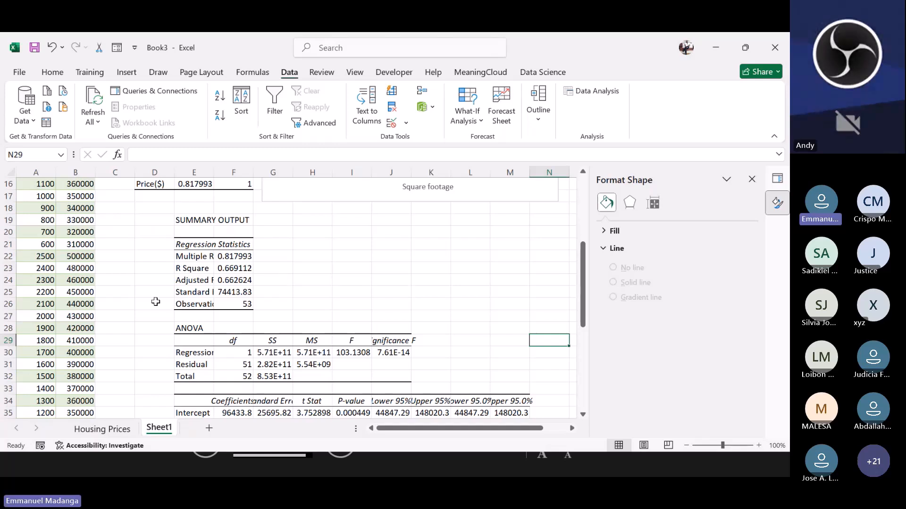
scroll(190, 282, "up", 1)
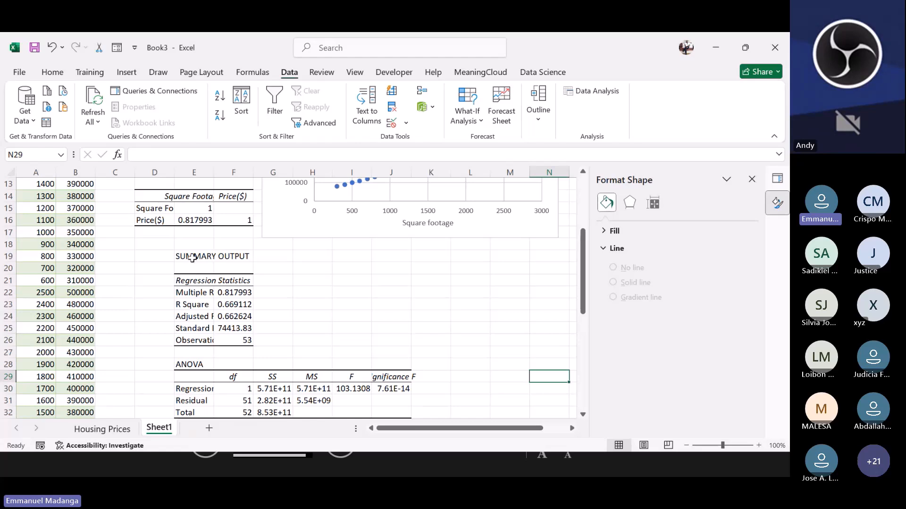
left_click(192, 258)
left_click(226, 305)
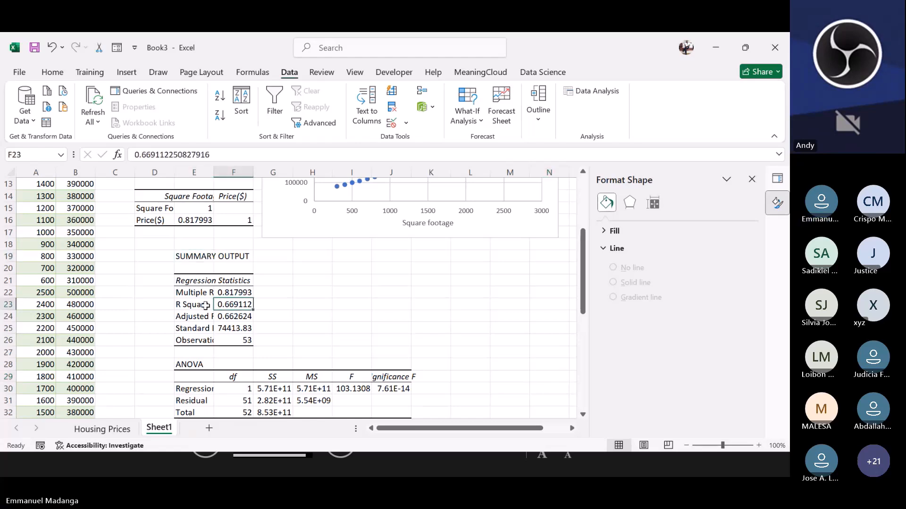
left_click(202, 294)
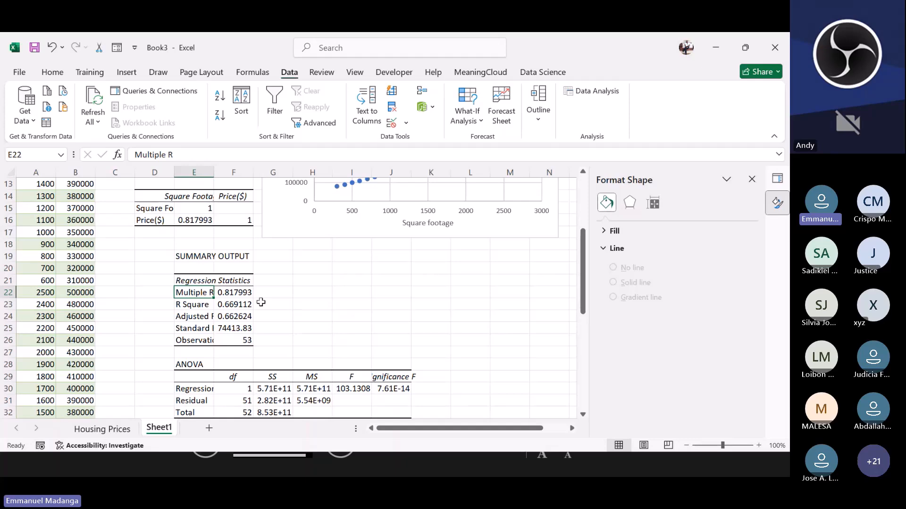
left_click(231, 293)
left_click(190, 219)
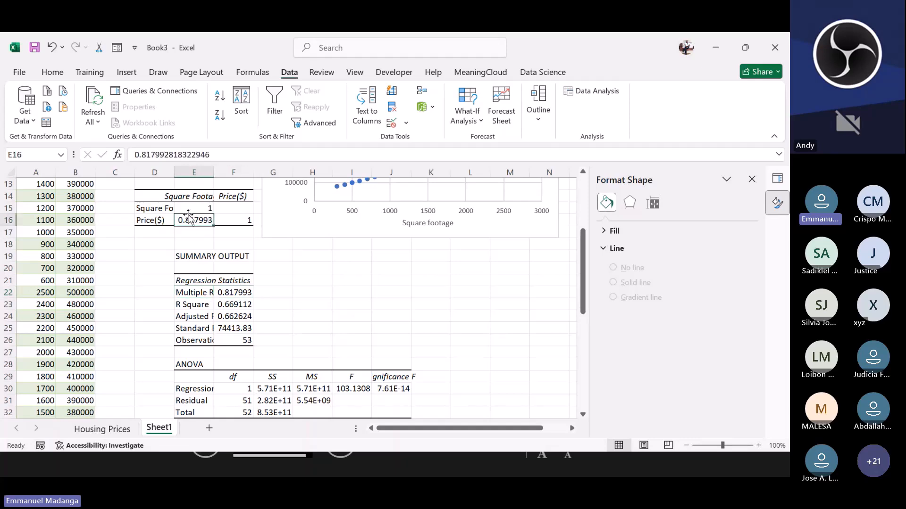
Step: Compare Multiple R and R Square in the regression output with the CORREL result, the chart's trendline R², and the source data
scroll(189, 217, "up", 4)
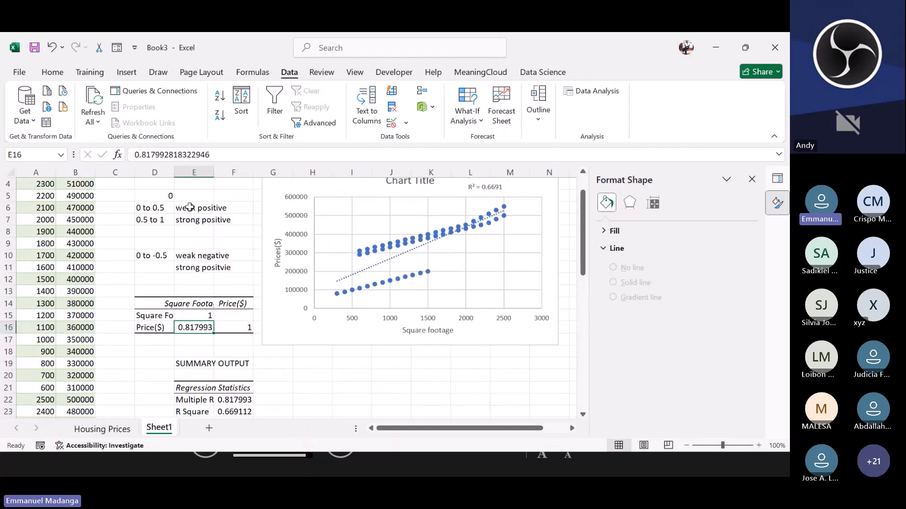
left_click(191, 208)
scroll(217, 241, "down", 4)
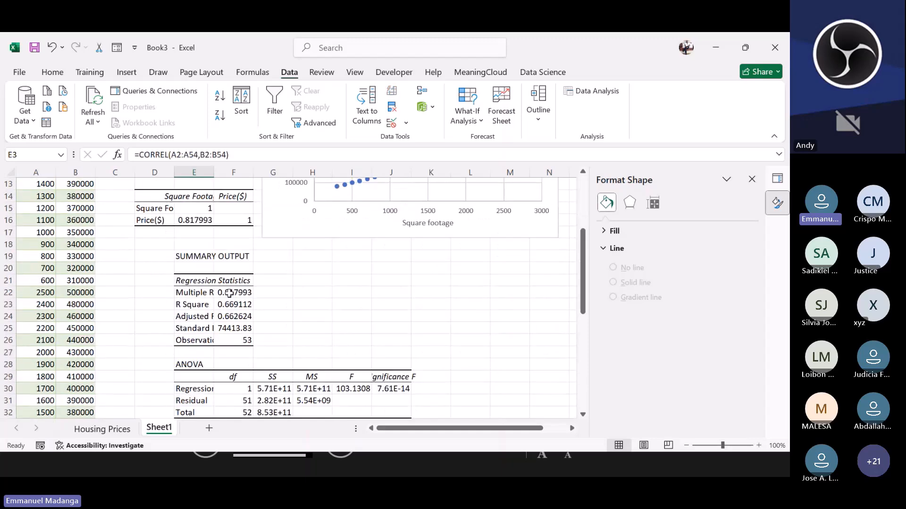
left_click(230, 293)
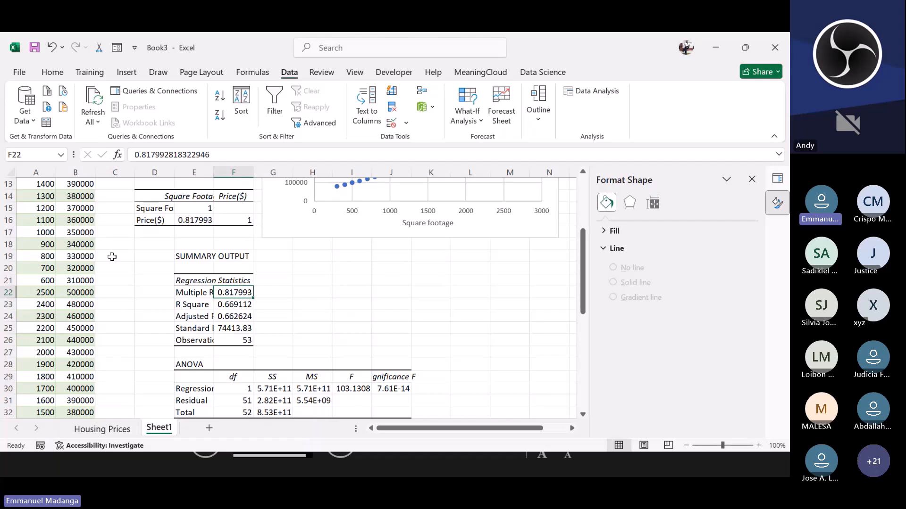
left_click(202, 304)
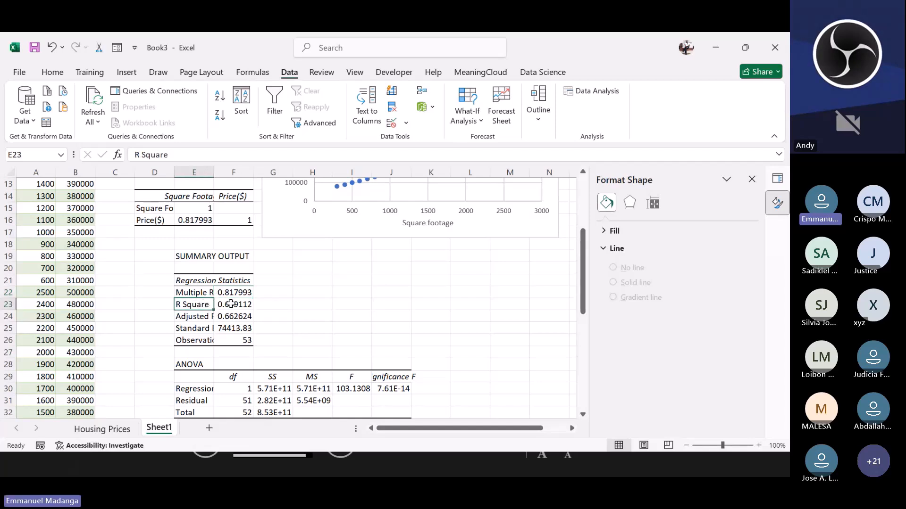
left_click(227, 300)
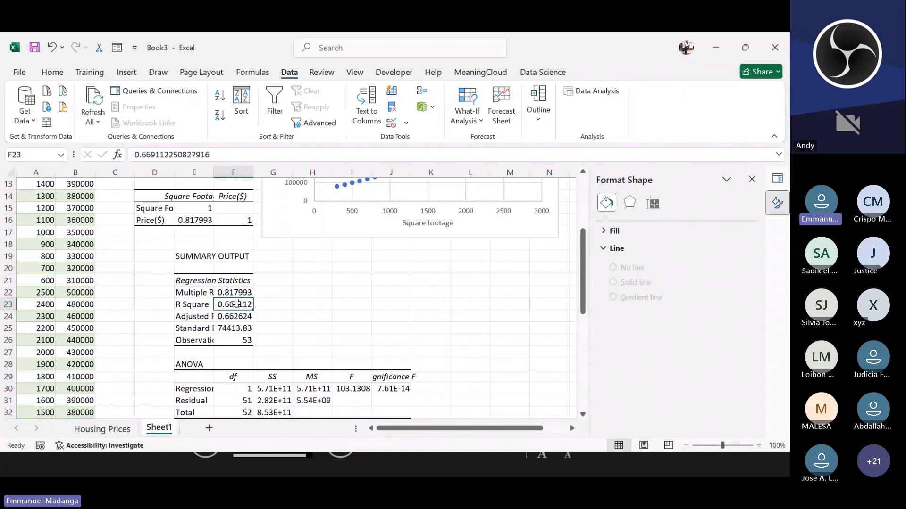
scroll(237, 303, "up", 4)
left_click(39, 217)
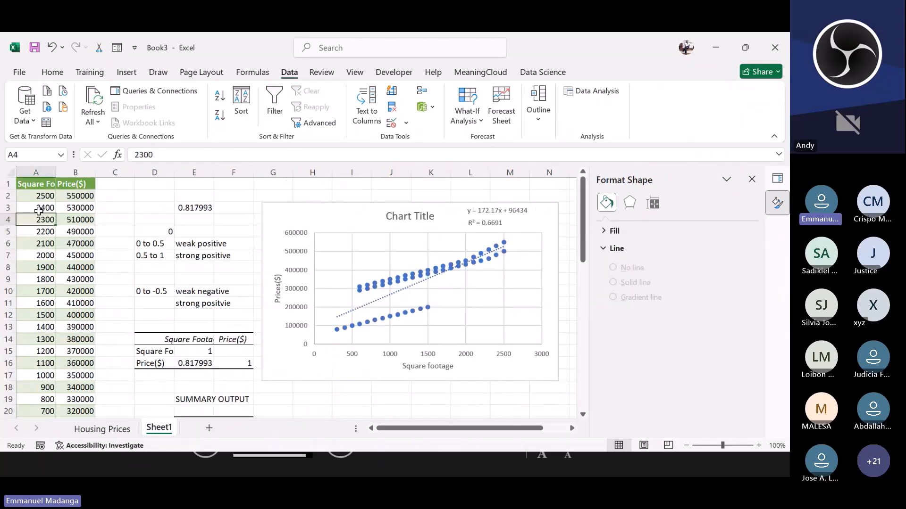
left_click(75, 219)
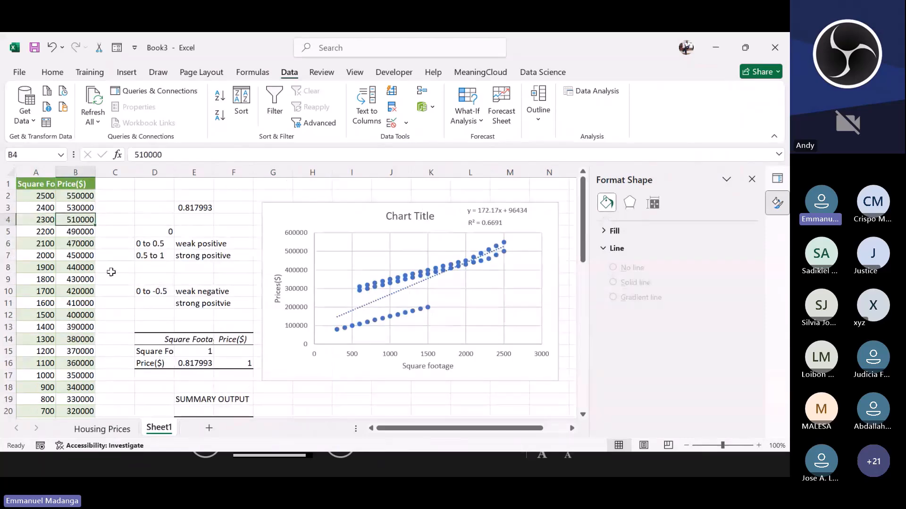
scroll(127, 279, "down", 3)
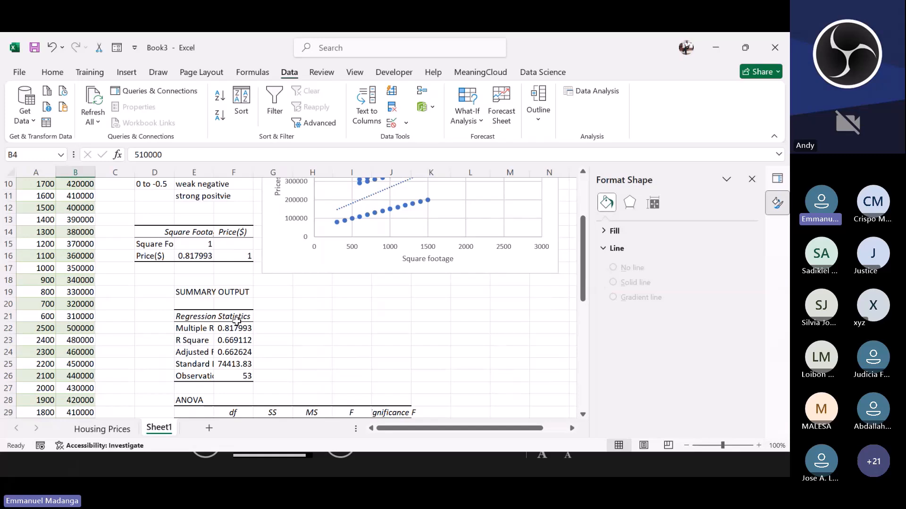
left_click(231, 342)
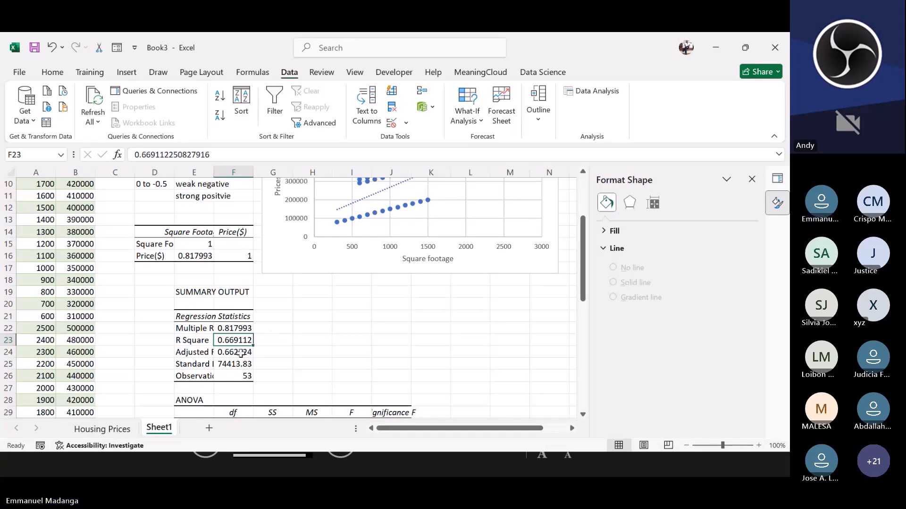
scroll(273, 335, "up", 2)
scroll(227, 336, "down", 2)
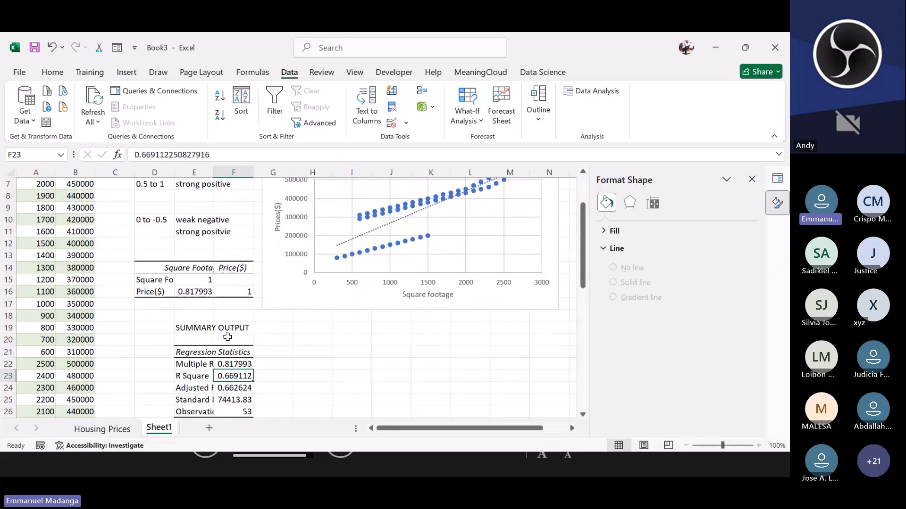
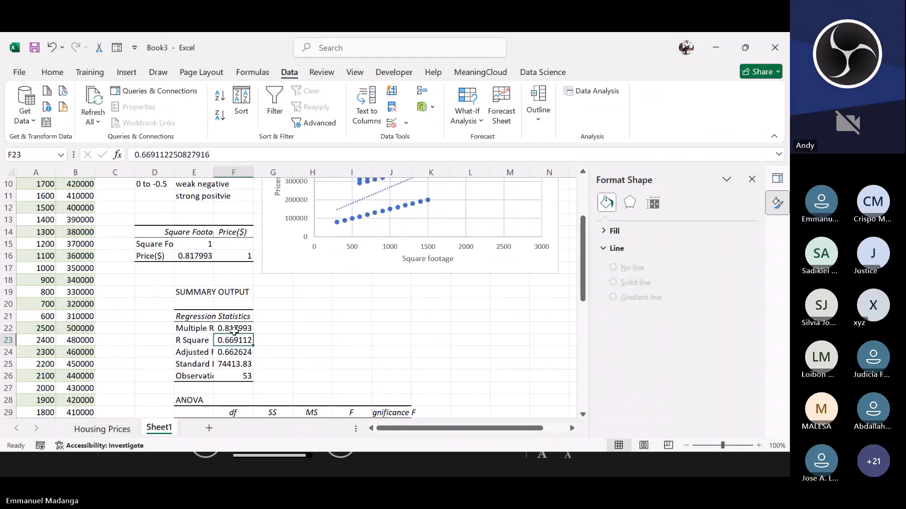
Step: Examine the Adjusted R Square, Standard Error and Observations cells in the regression statistics table
left_click(203, 352)
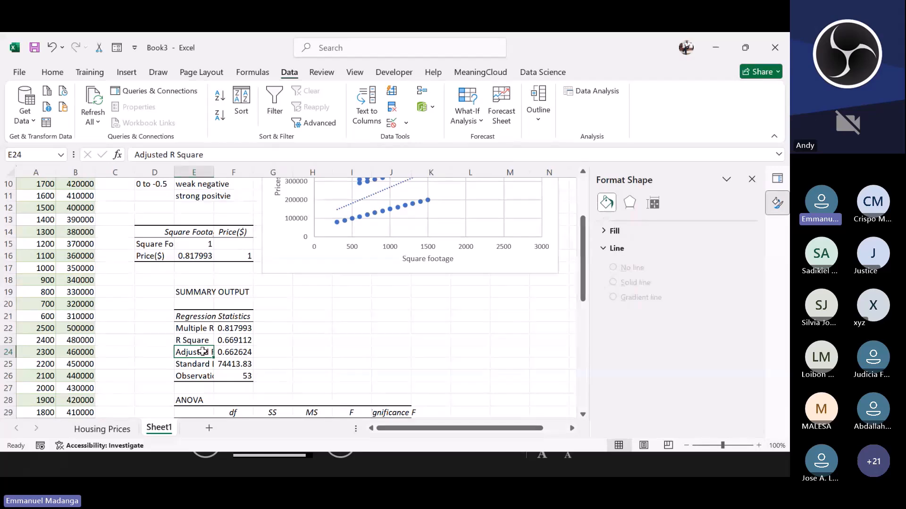
left_click(219, 352)
left_click(220, 343)
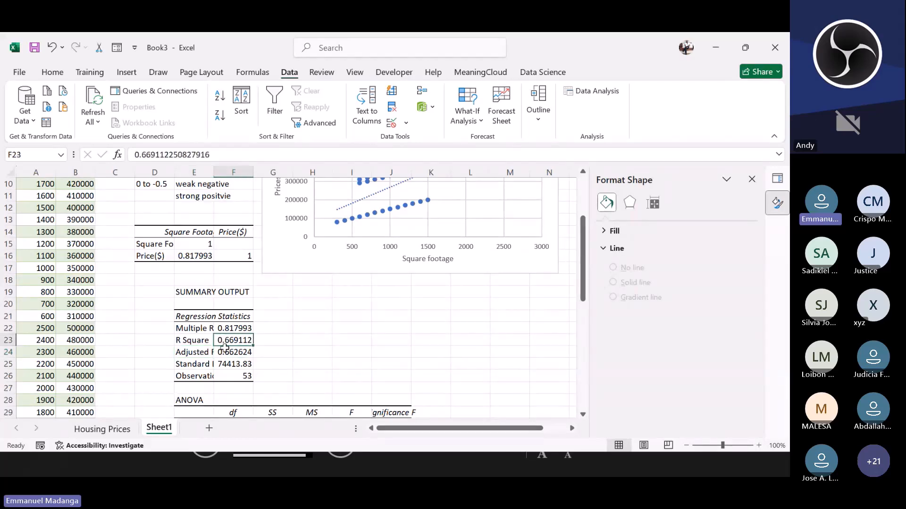
left_click(229, 350)
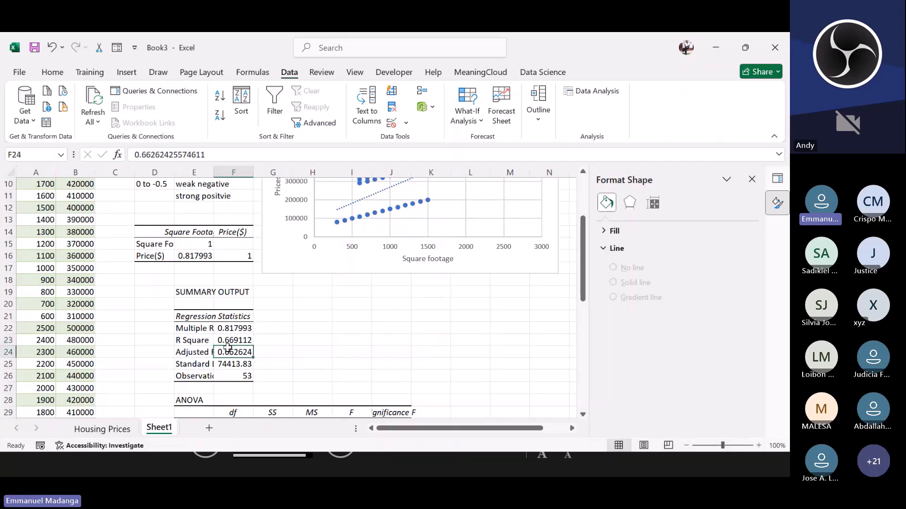
left_click(230, 336)
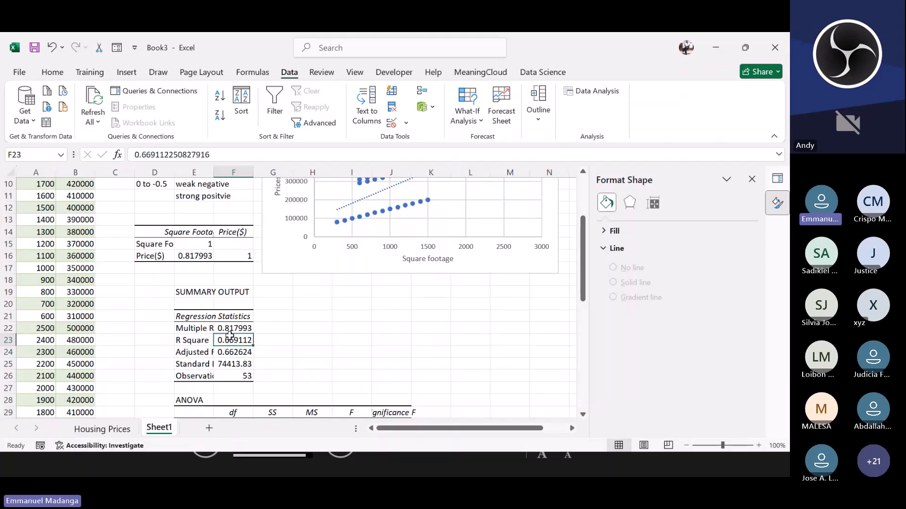
left_click(224, 353)
left_click(207, 351)
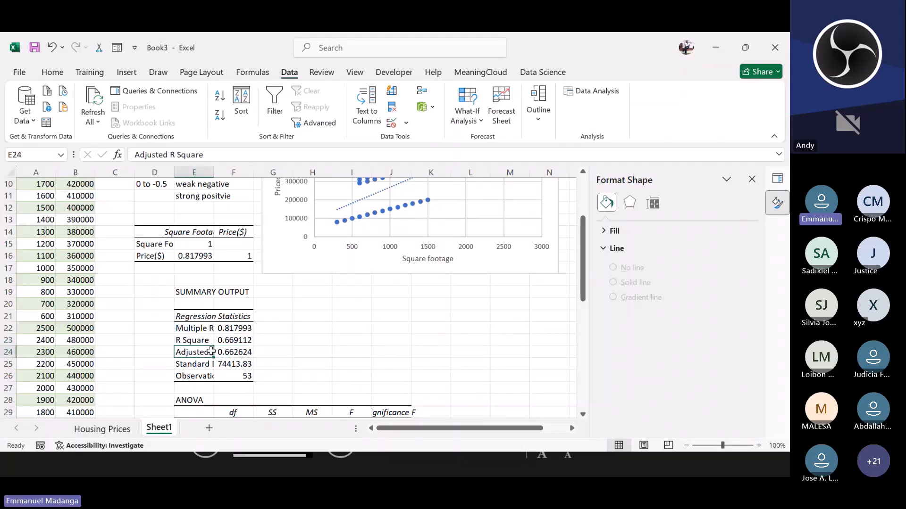
left_click(217, 349)
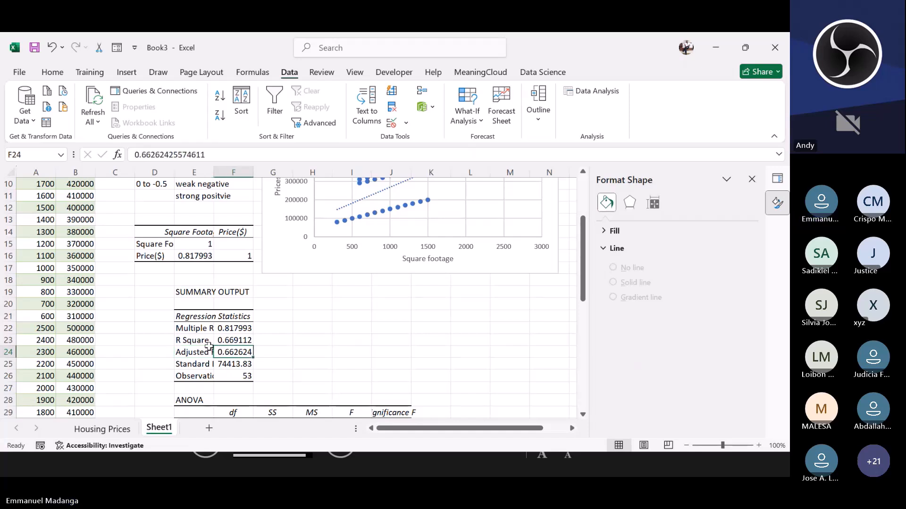
left_click(201, 352)
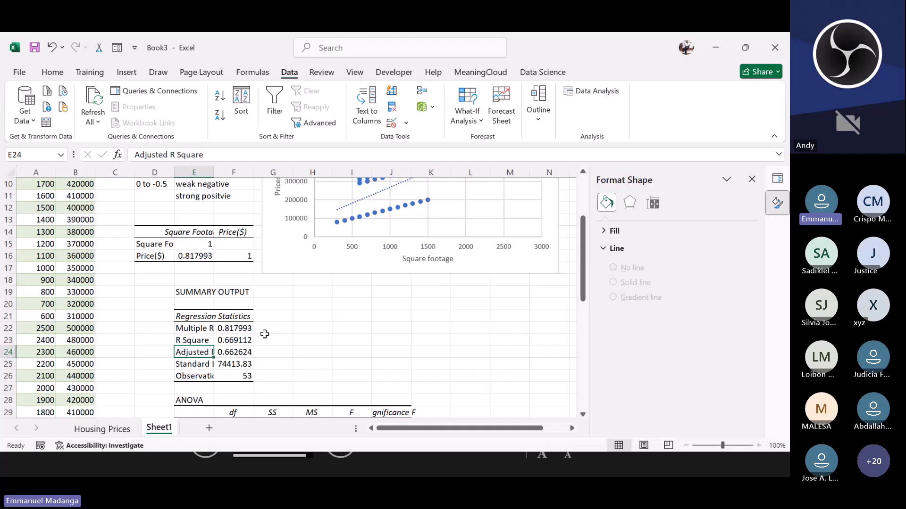
left_click(226, 351)
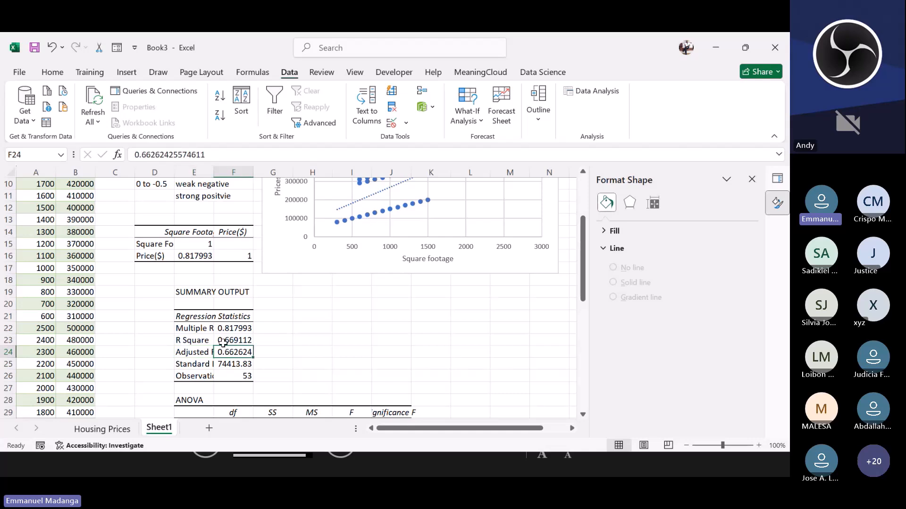
left_click(228, 341)
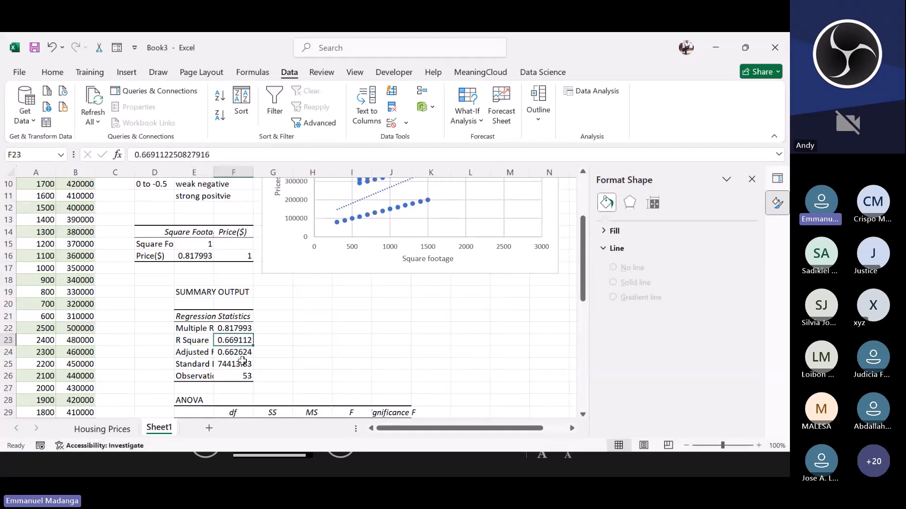
key("Down")
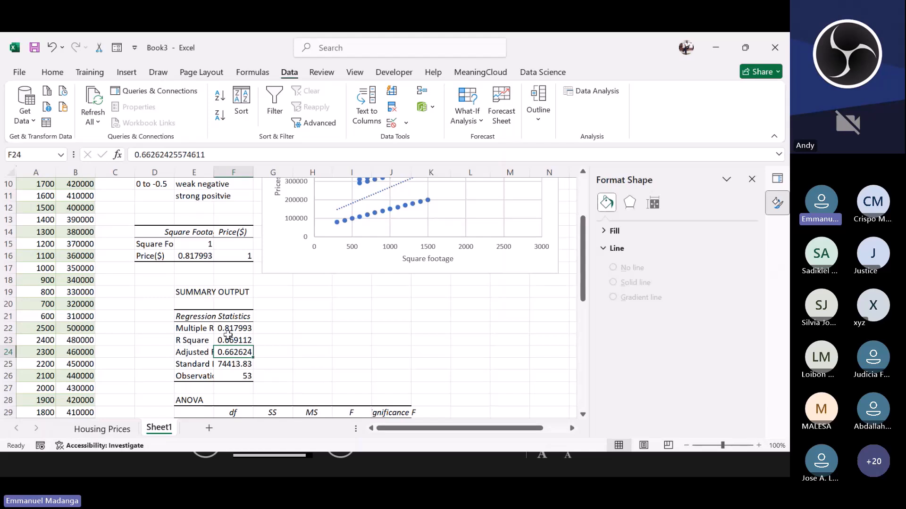
left_click(200, 361)
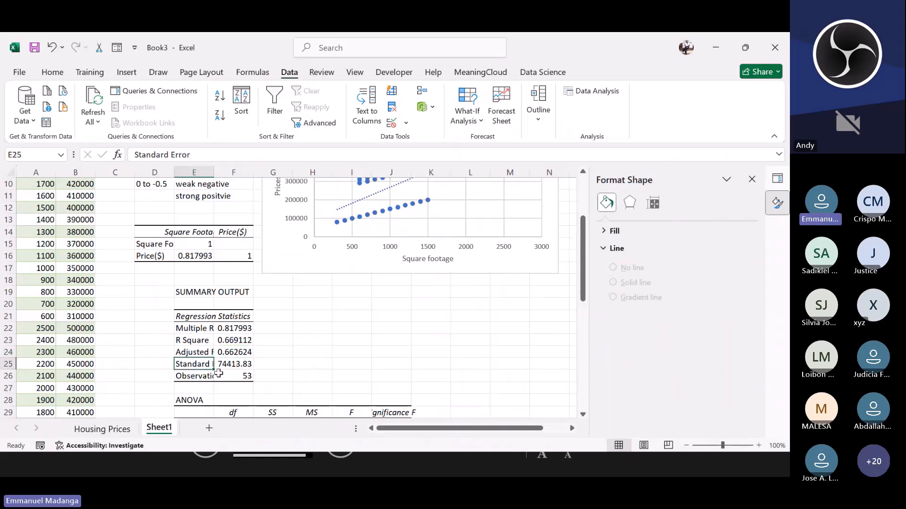
left_click(194, 381)
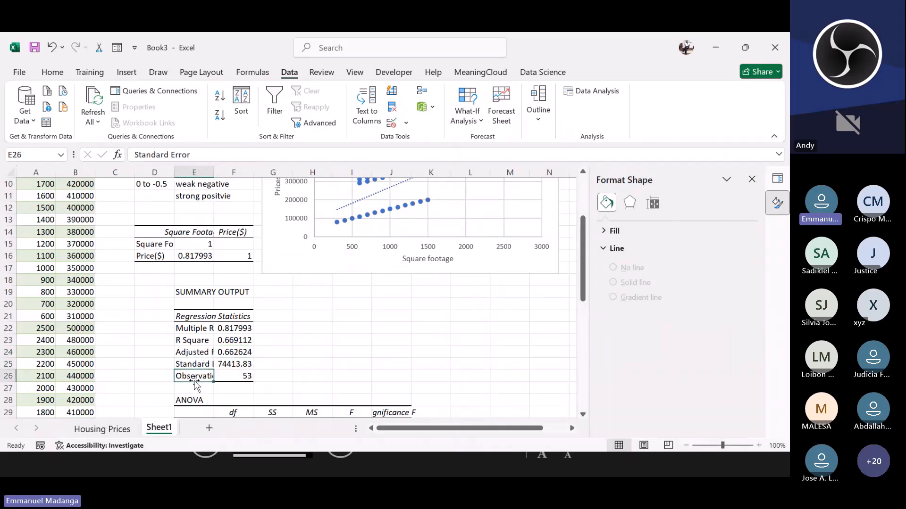
left_click(237, 376)
Step: Examine the ANOVA table and the coefficients table for the intercept and square footage in the regression output
scroll(238, 365, "down", 2)
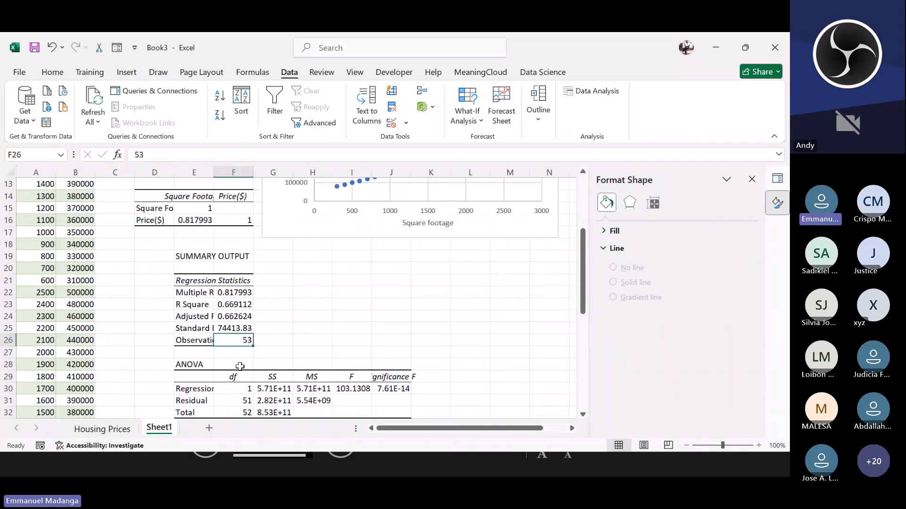
scroll(241, 361, "down", 1)
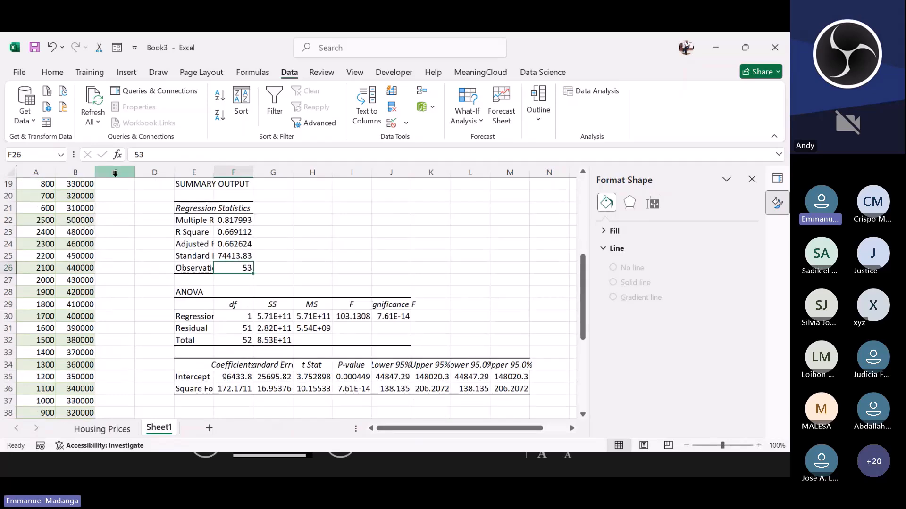
left_click_drag(186, 288, 405, 340)
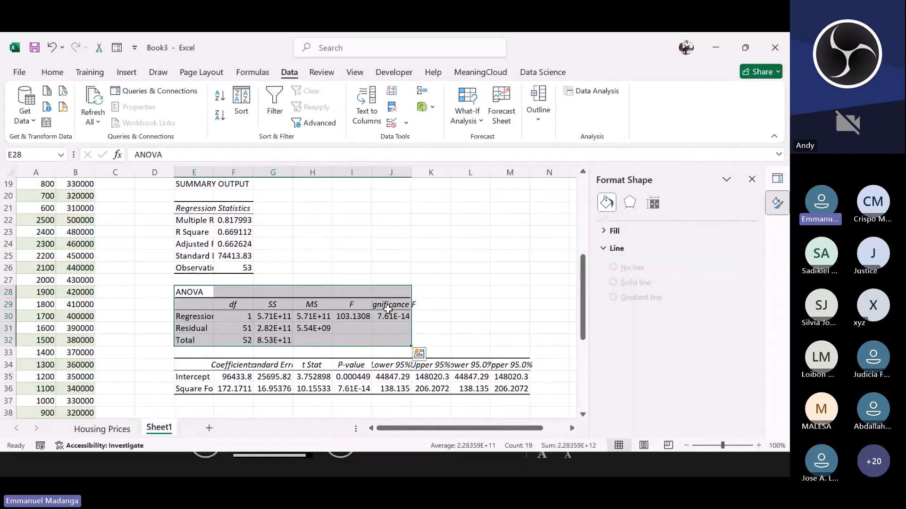
left_click(343, 270)
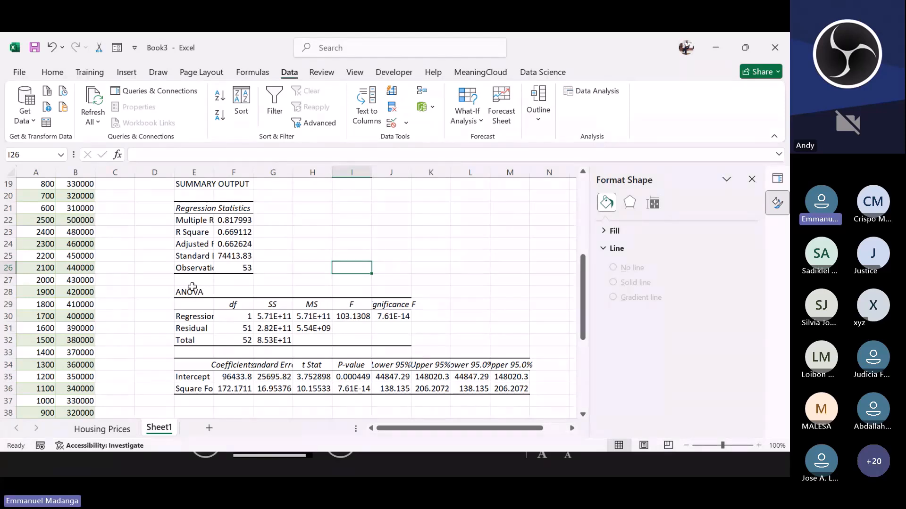
left_click_drag(192, 288, 421, 344)
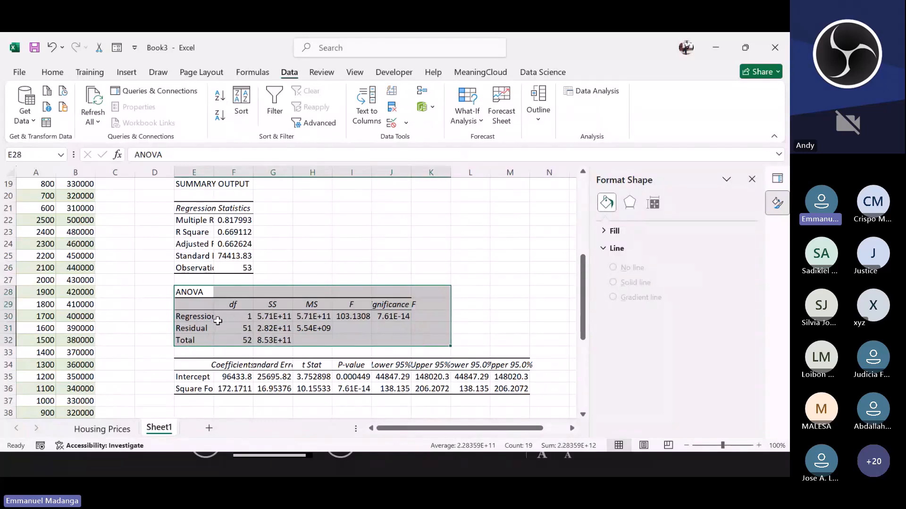
left_click(217, 320)
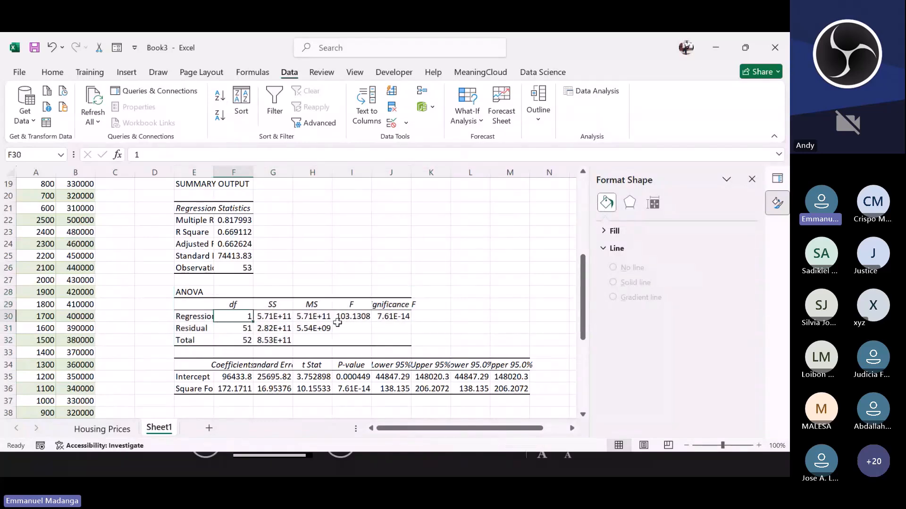
scroll(319, 356, "down", 1)
scroll(319, 356, "down", 1)
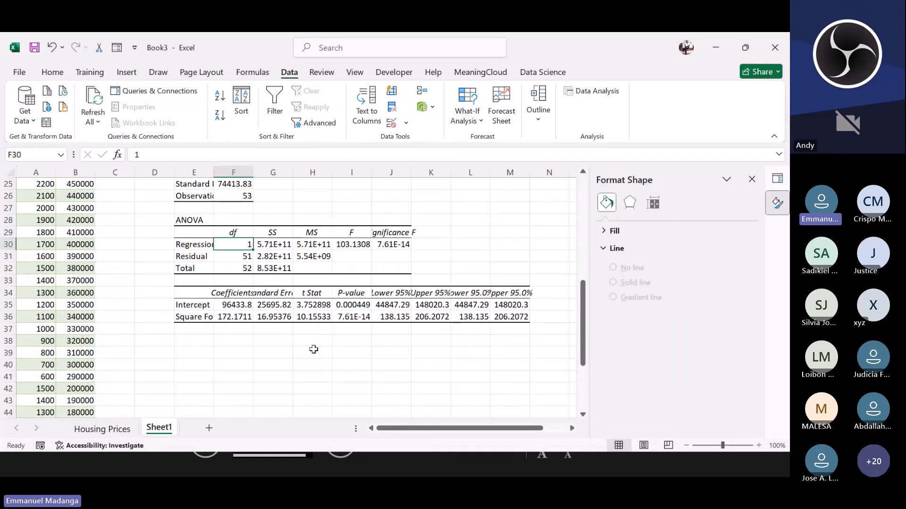
scroll(247, 305, "up", 1)
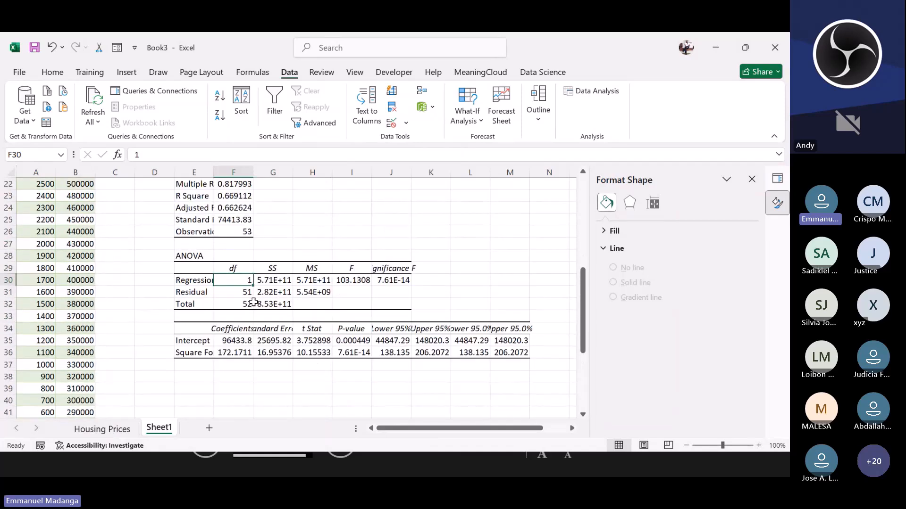
left_click_drag(189, 324, 509, 354)
left_click(234, 403)
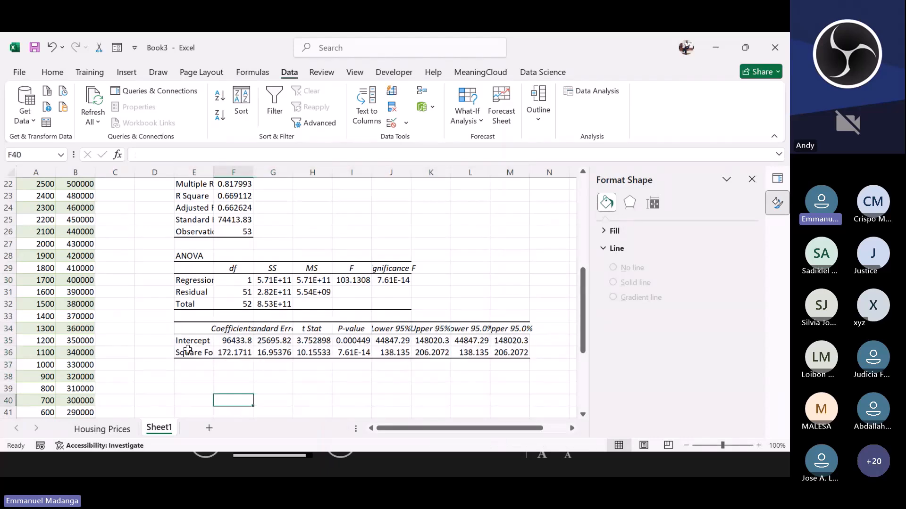
left_click(188, 349)
left_click(188, 340)
scroll(199, 346, "down", 1)
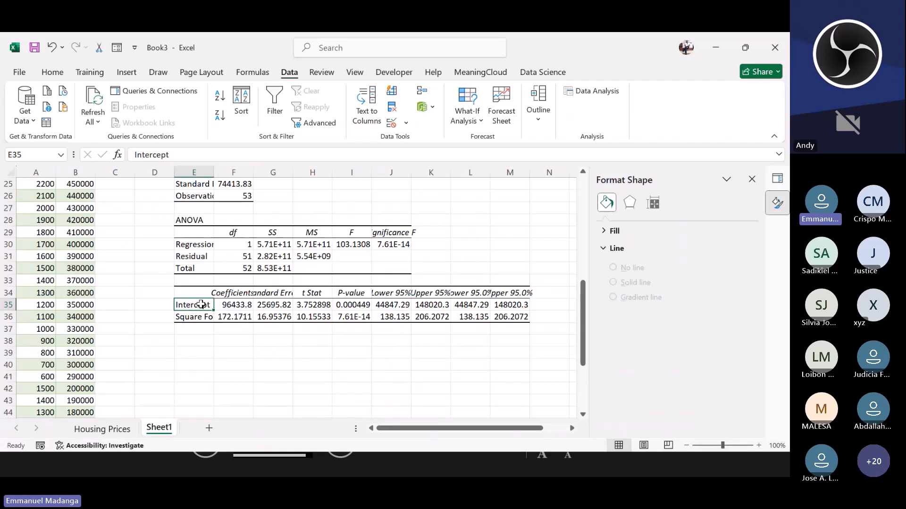
Step: Label cell E39 as B0 and enter the intercept 96433.8 beside it in F39
left_click(200, 351)
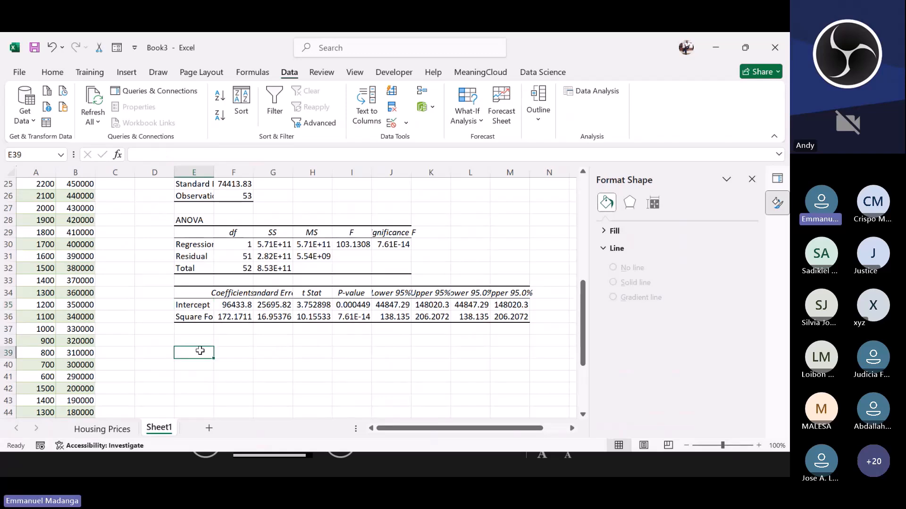
type("B0")
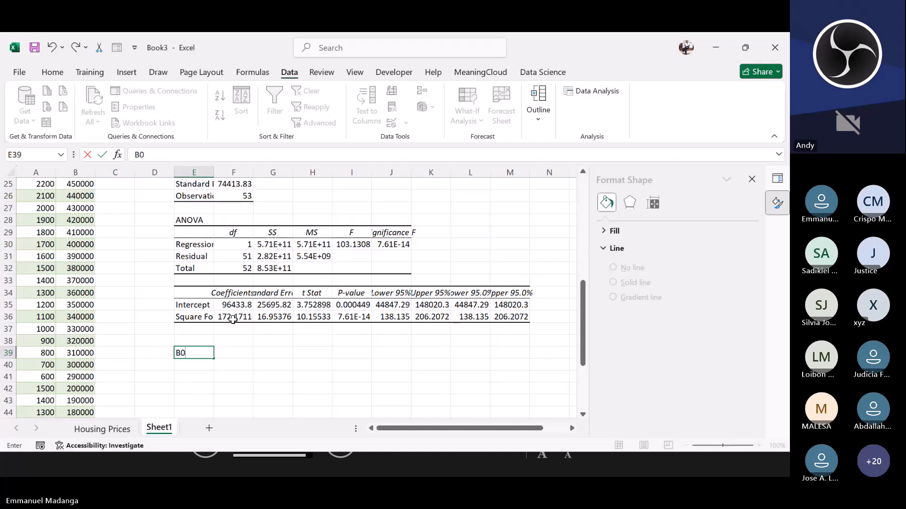
left_click(237, 356)
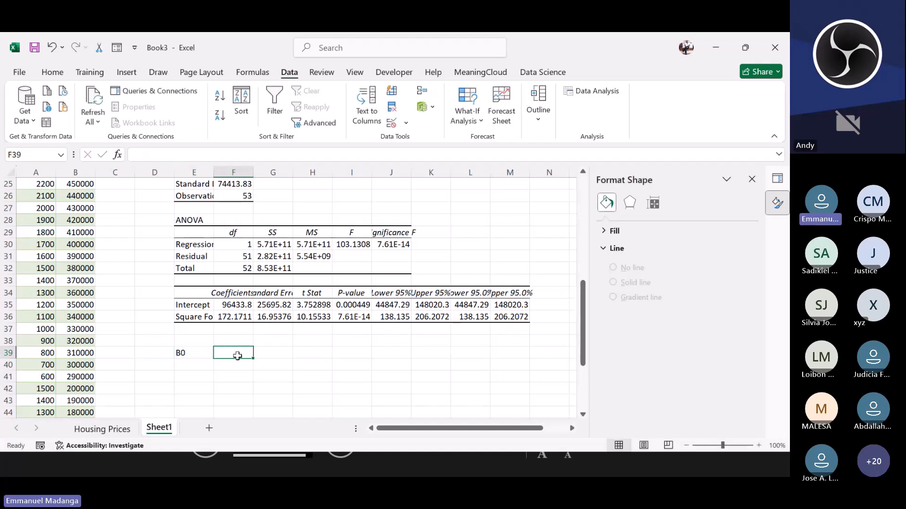
type("98")
key("BackSpace")
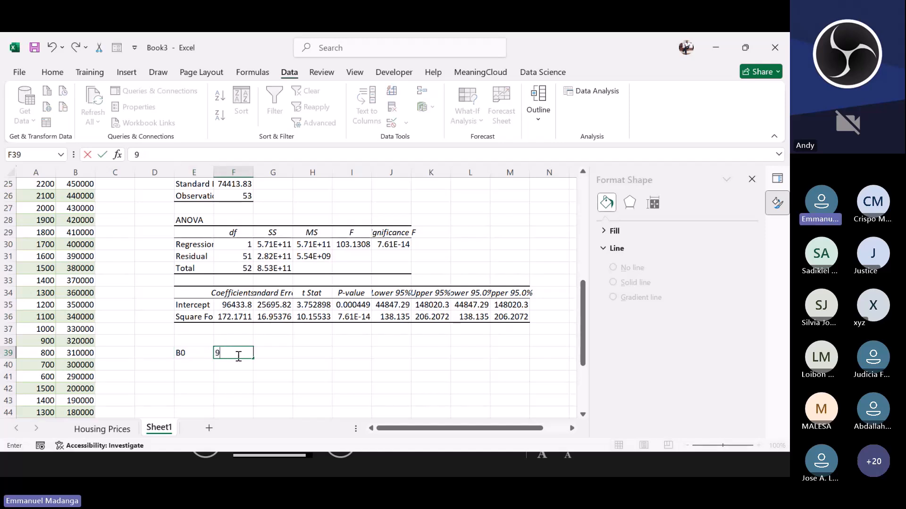
type("6433.8")
left_click(194, 366)
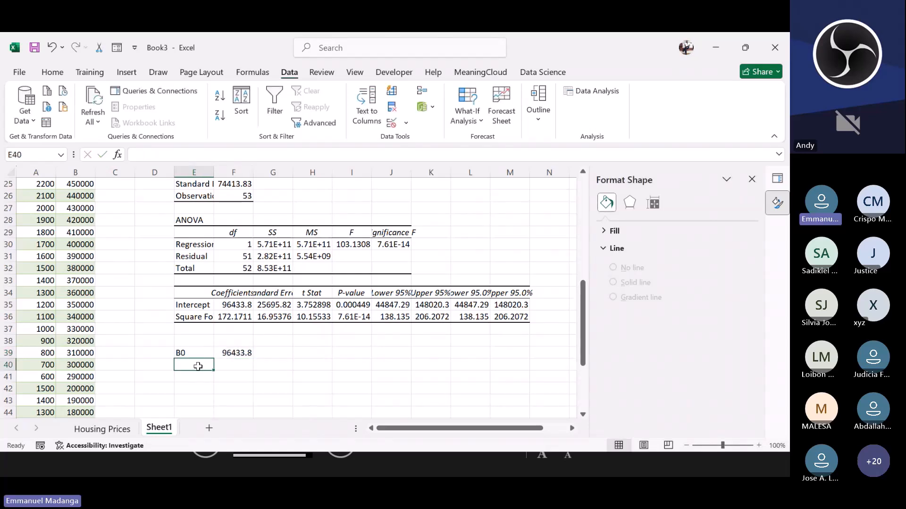
Step: Label cell E40 as b1 and enter the slope 172.1711 beside it in F40
type("b1")
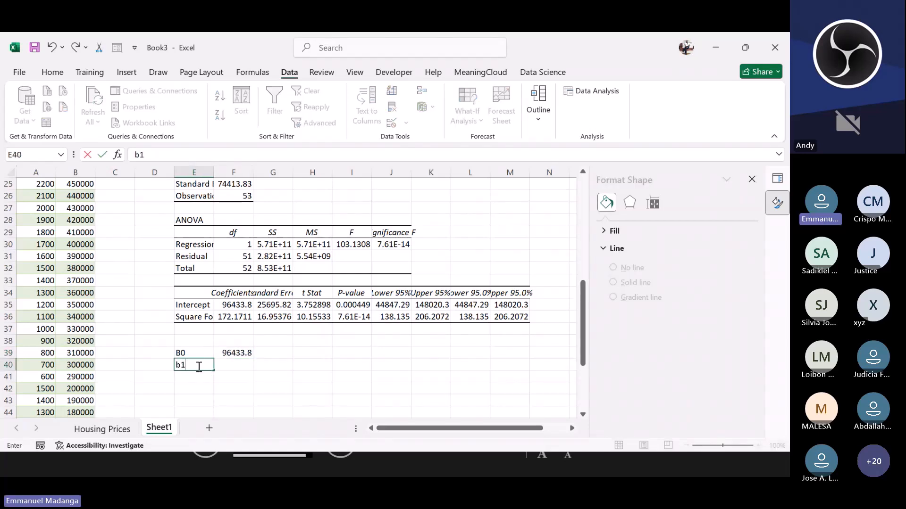
left_click(235, 364)
type("17")
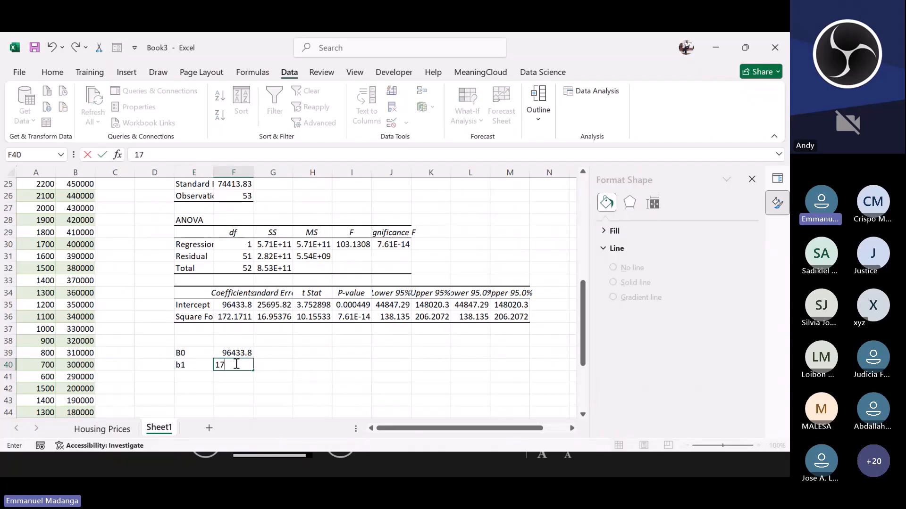
type("2.1711")
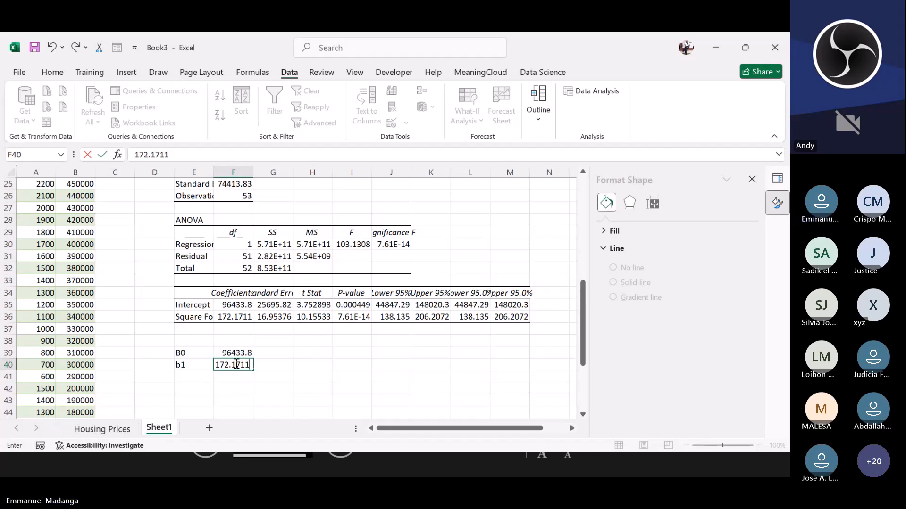
key("ctrl+Return")
Step: In B55, enter a prediction formula adding the intercept 96433.8 to 172.1711 multiplied by the square footage in A55
left_click(187, 373)
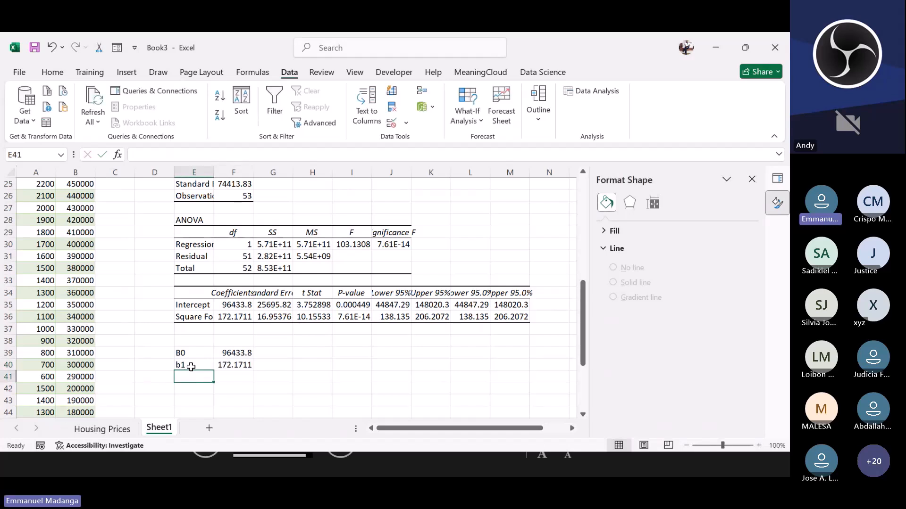
left_click(228, 352)
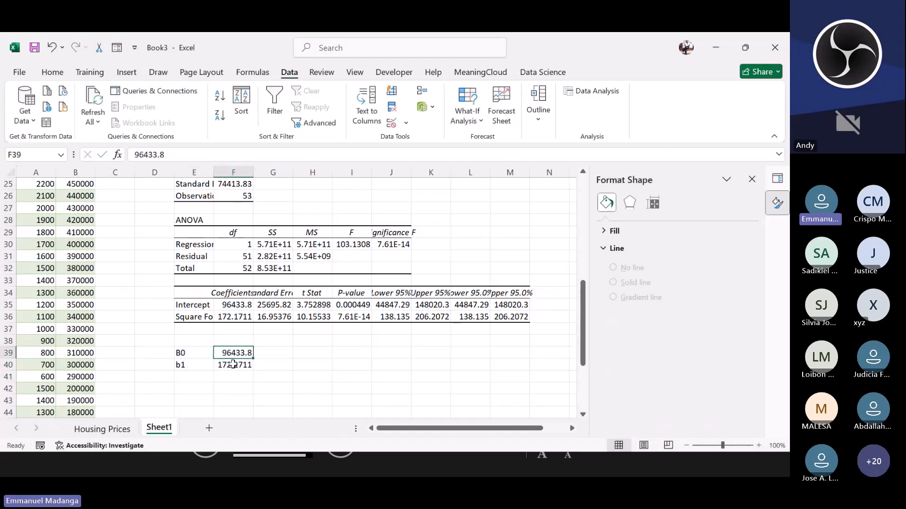
left_click(232, 363)
left_click(226, 354)
scroll(47, 395, "down", 5)
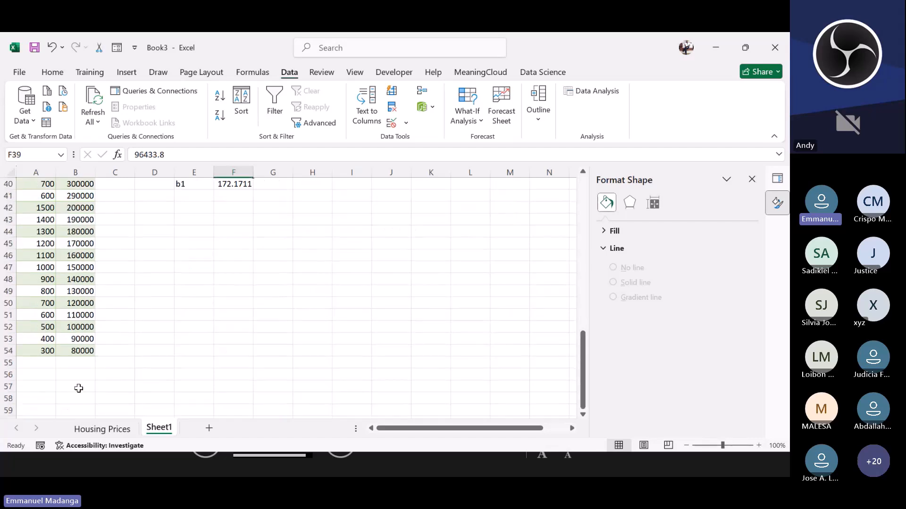
left_click(40, 364)
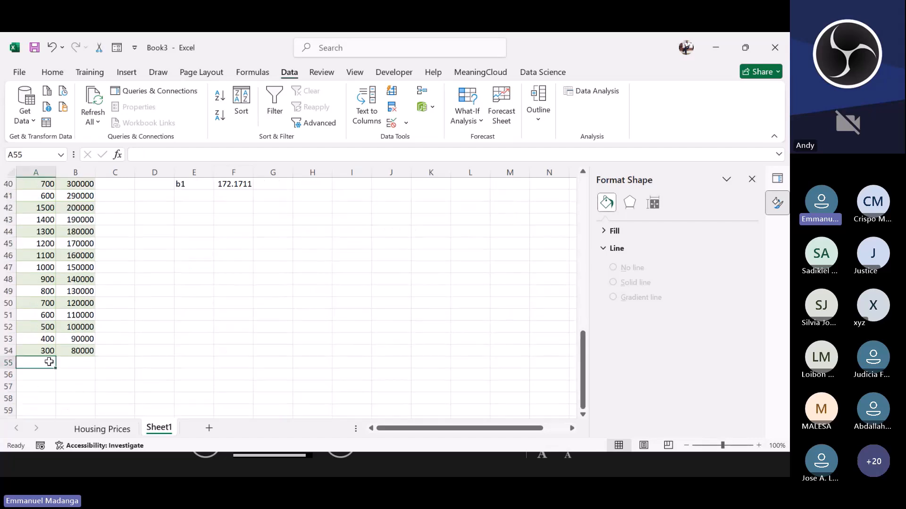
left_click(79, 365)
type("=")
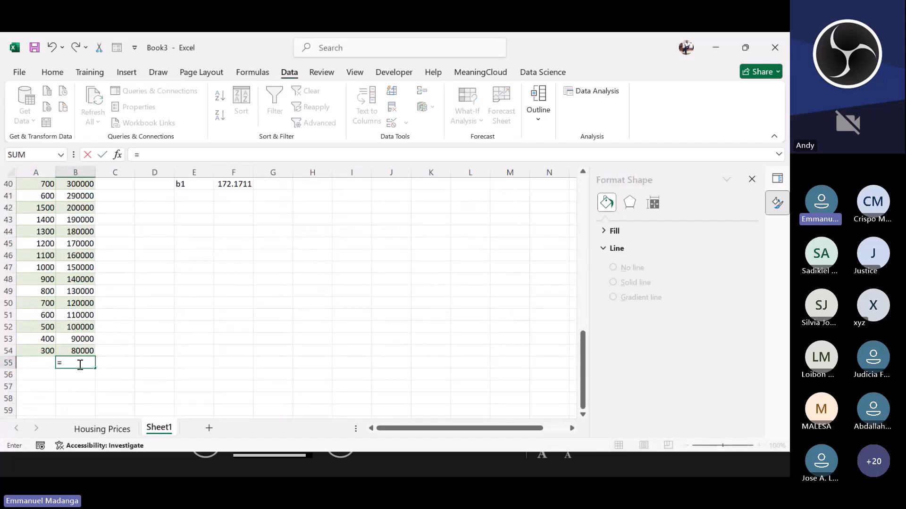
scroll(83, 358, "up", 2)
scroll(84, 356, "down", 1)
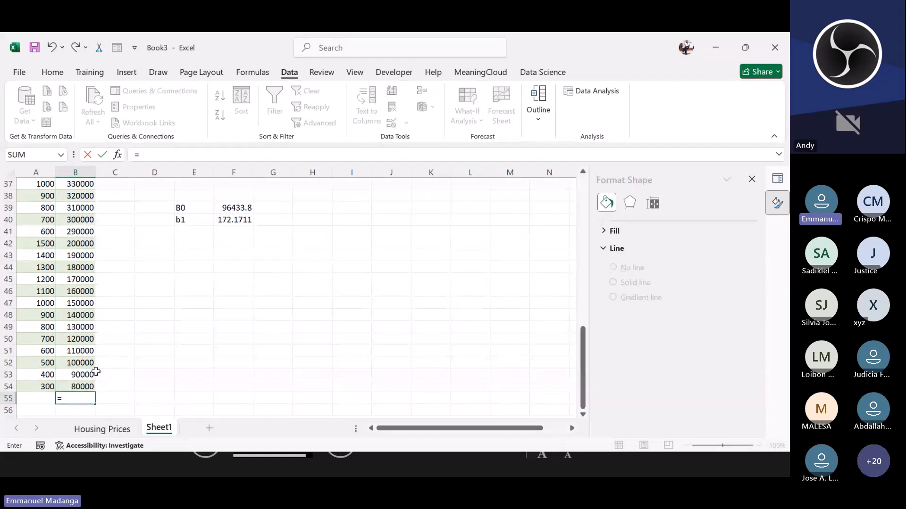
type("96")
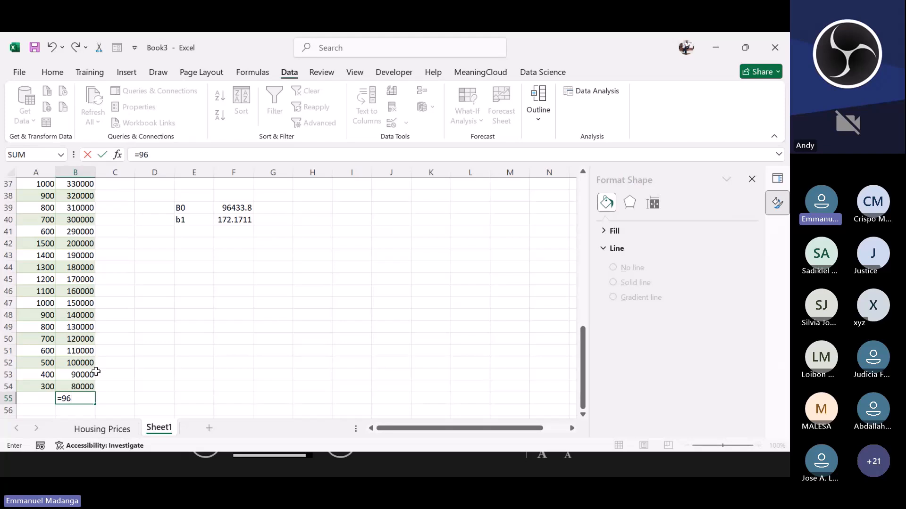
type("433.8+")
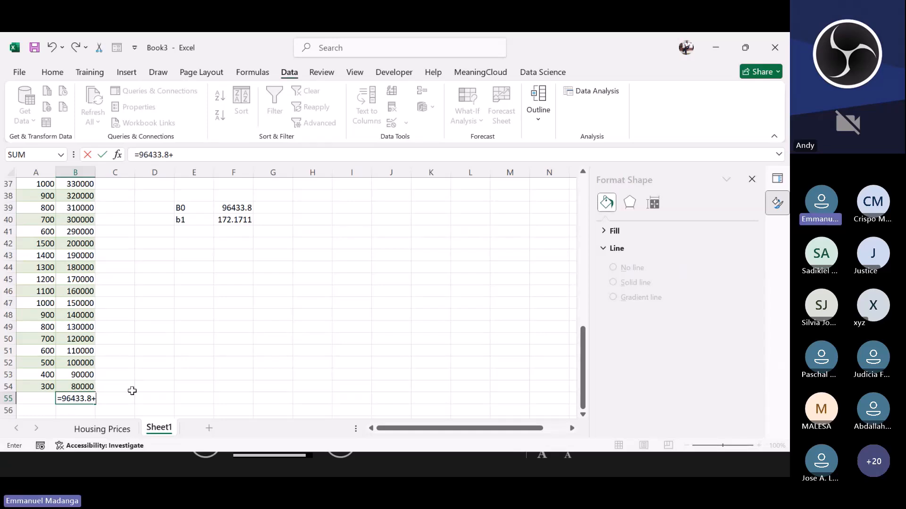
type("172.1711X")
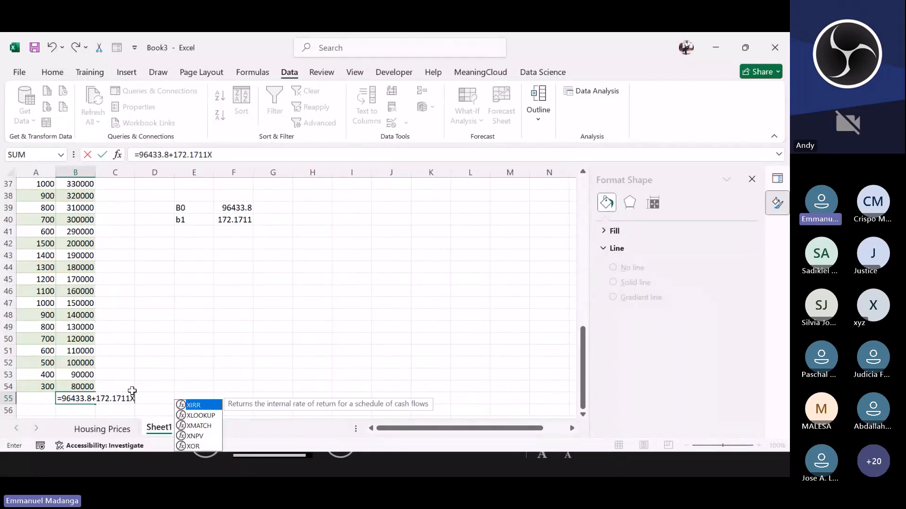
key("BackSpace")
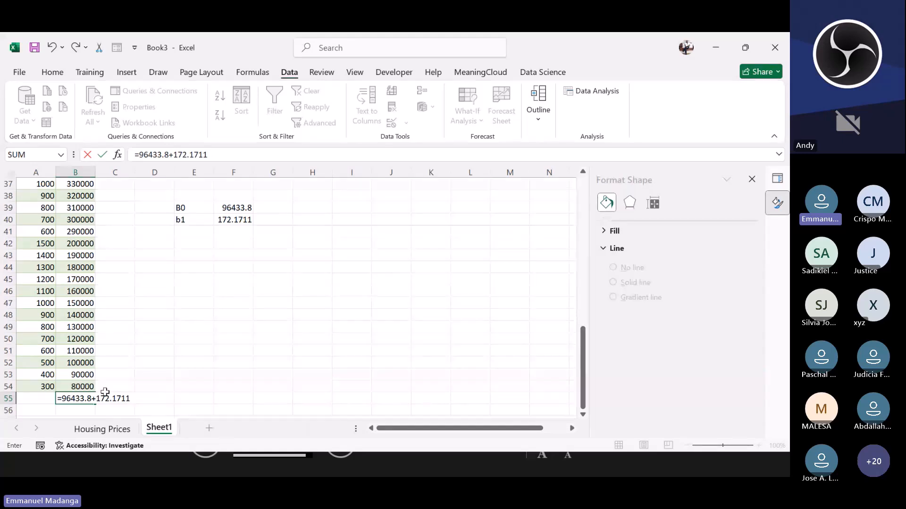
type("*")
left_click(37, 397)
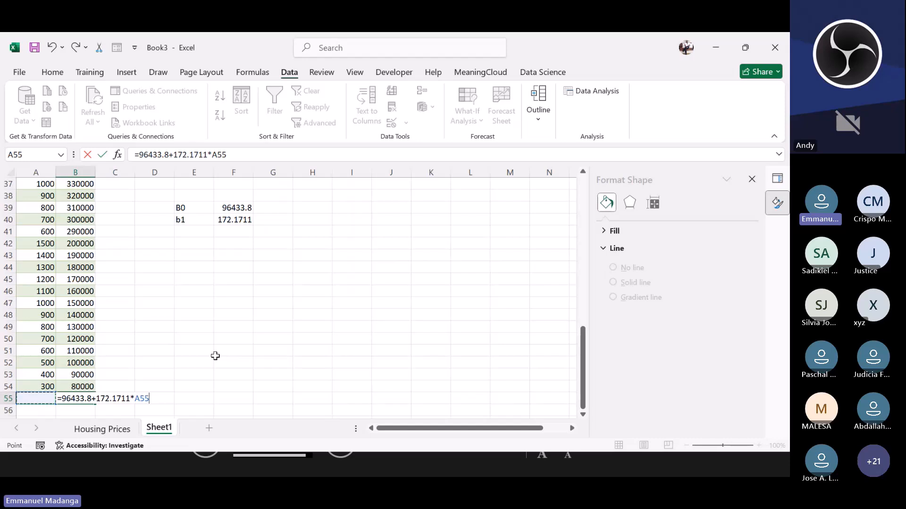
key("Return")
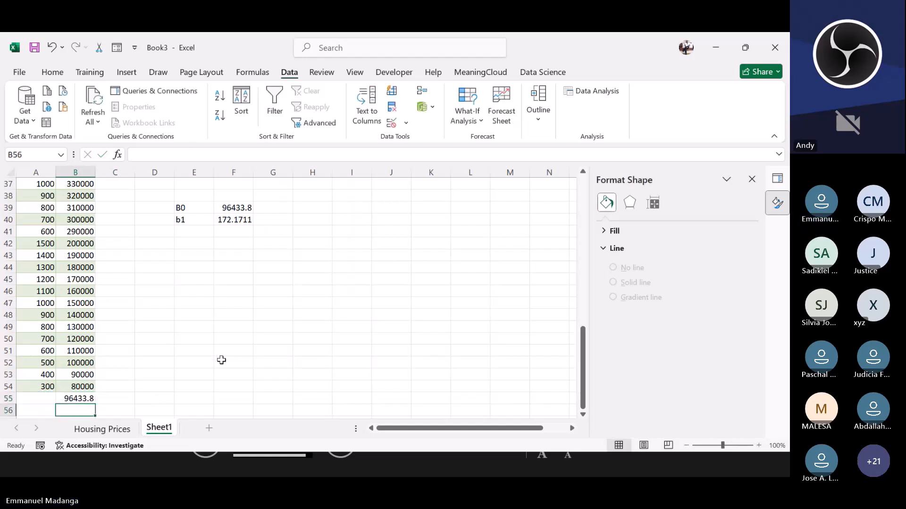
Step: Enter 200 as the square footage in A55 to test the price prediction
left_click(49, 400)
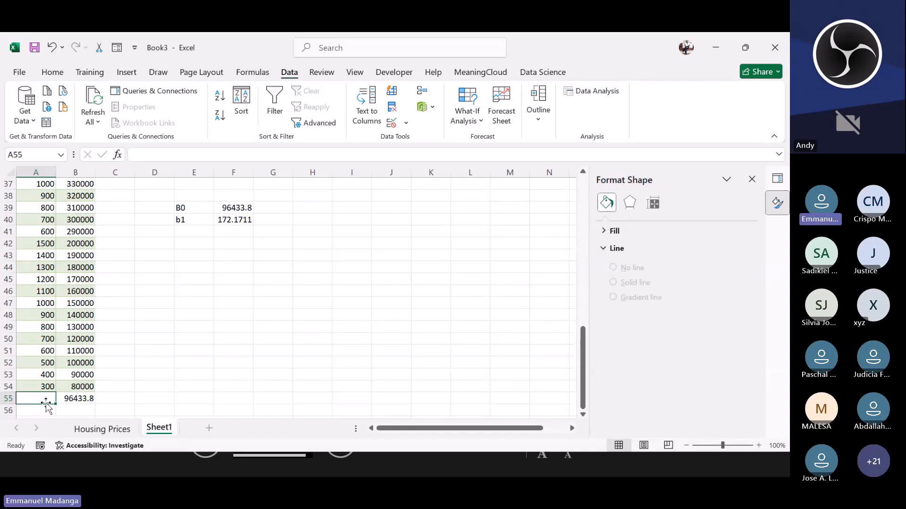
type("200")
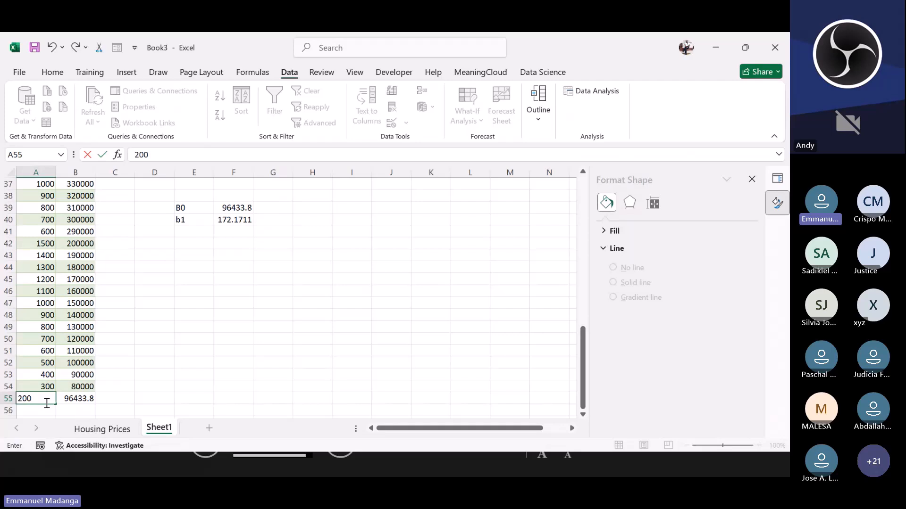
key("Return")
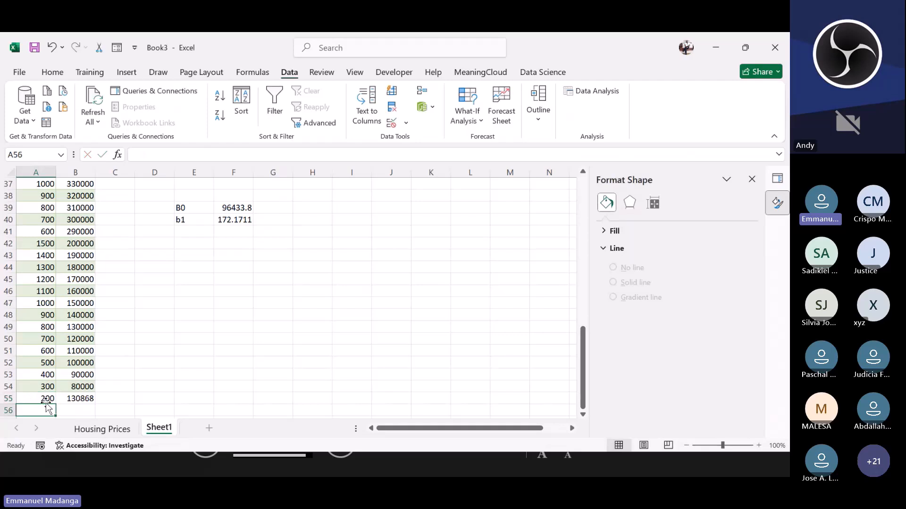
left_click(69, 396)
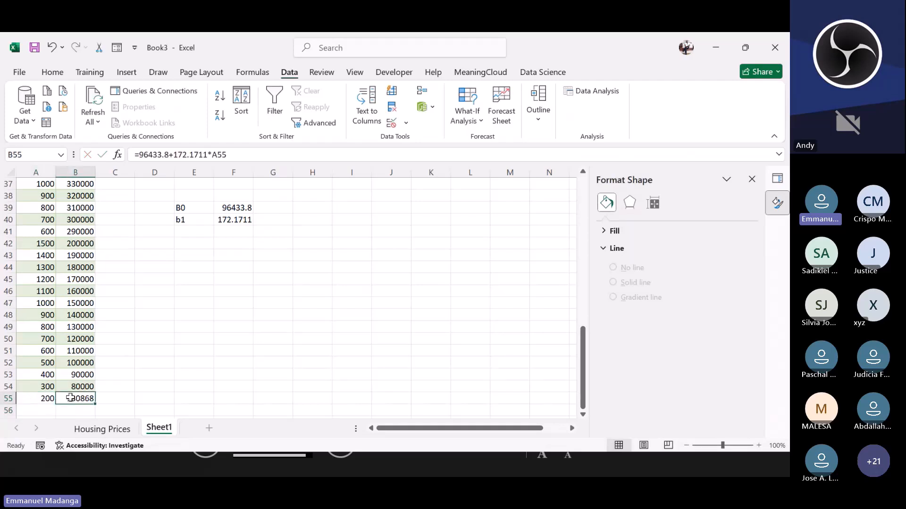
Step: Change the square footage in A55 to 800 for a new price prediction
left_click(50, 396)
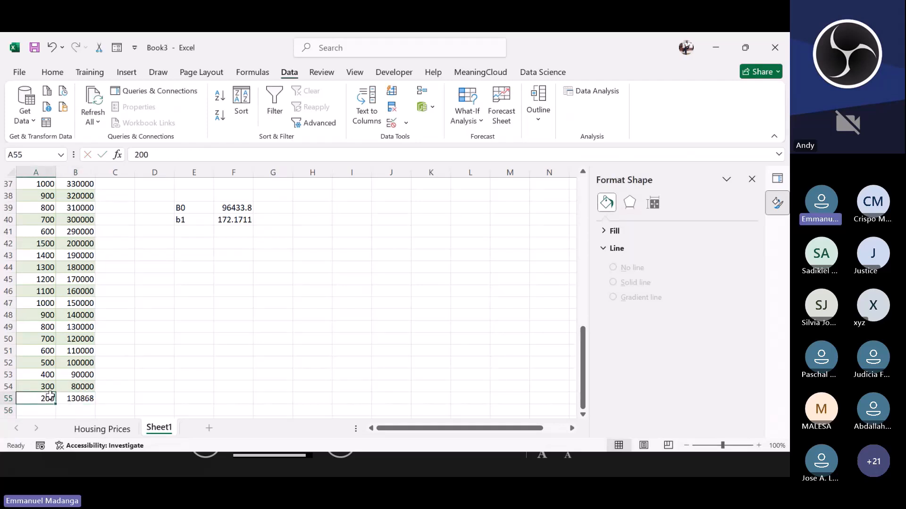
type("800")
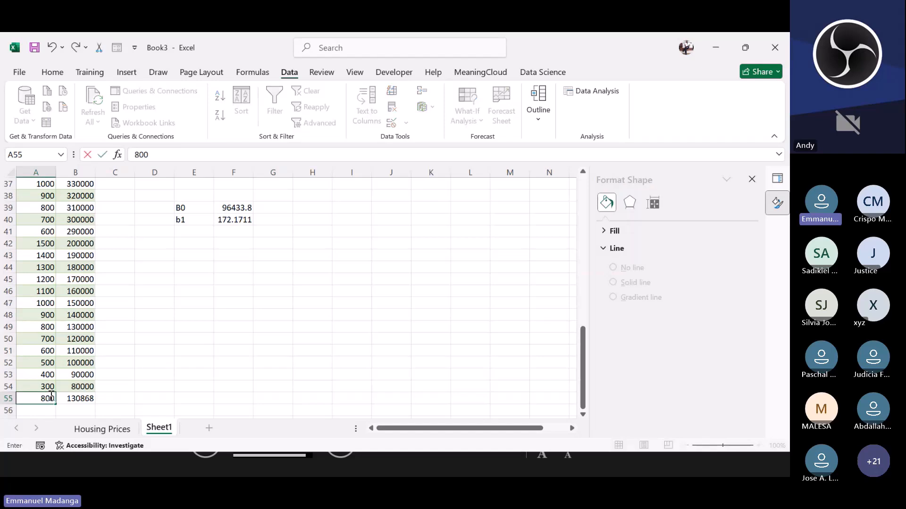
key("Return")
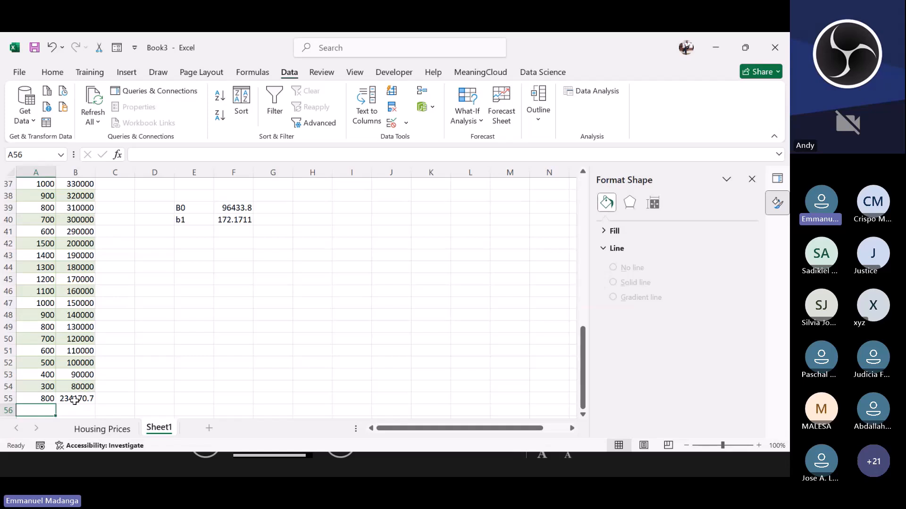
Step: Review the regression output, the chart's trendline equation and the predicted price against the coefficients
left_click(413, 118)
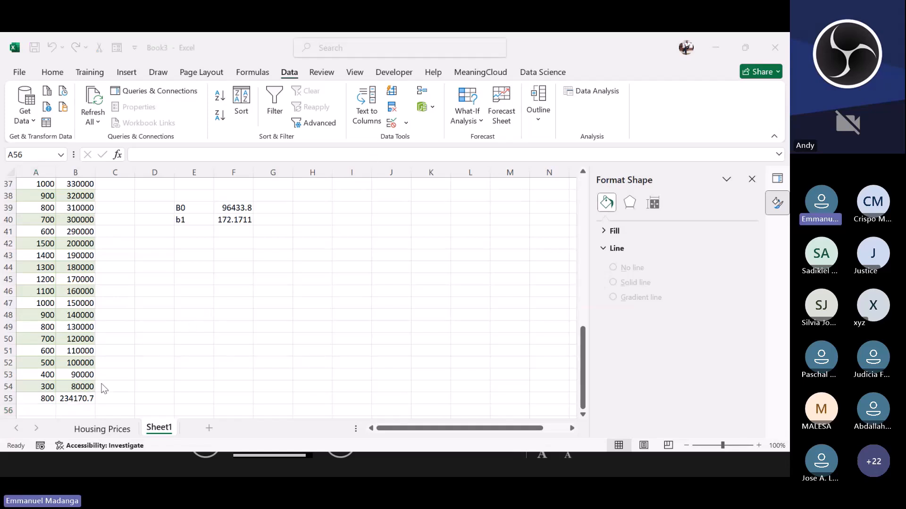
left_click(72, 400)
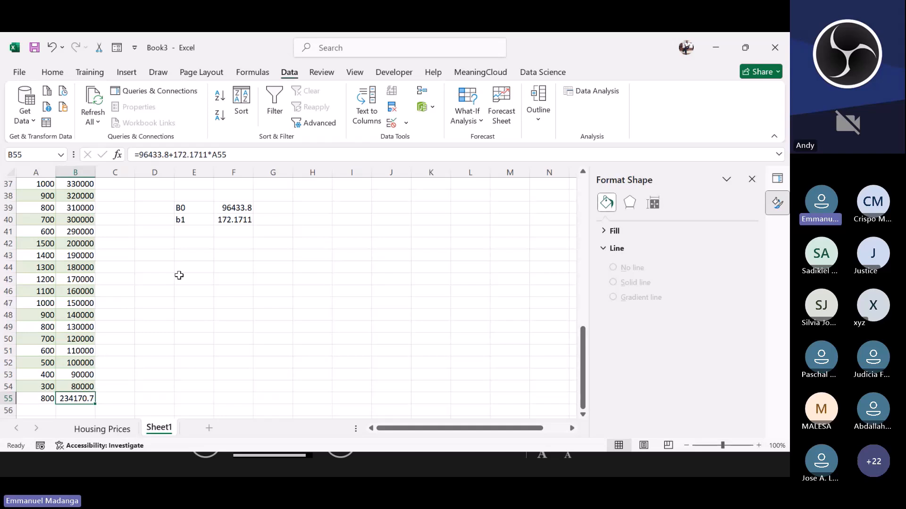
scroll(203, 219, "up", 2)
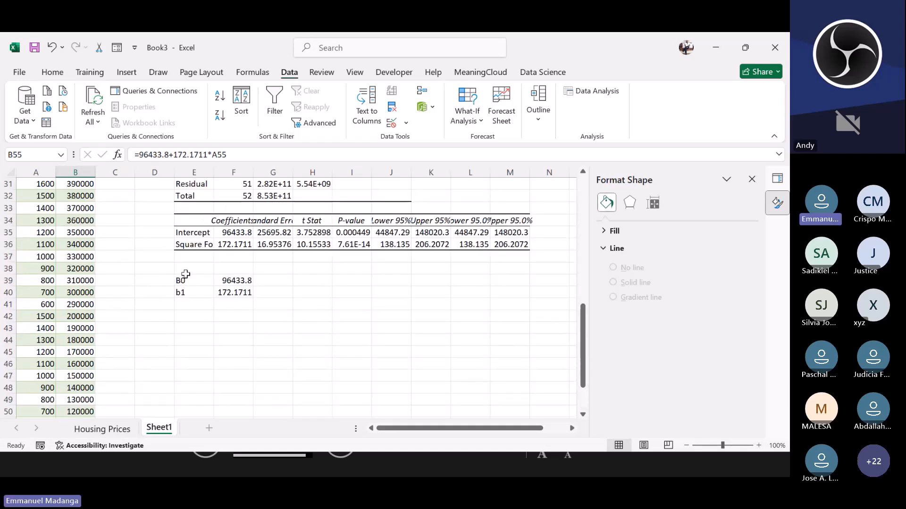
scroll(158, 328, "down", 1)
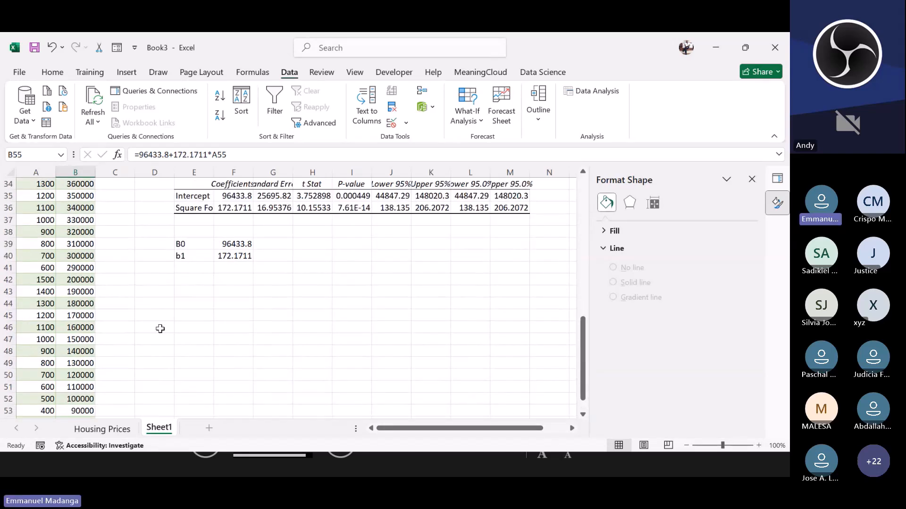
scroll(166, 315, "up", 4)
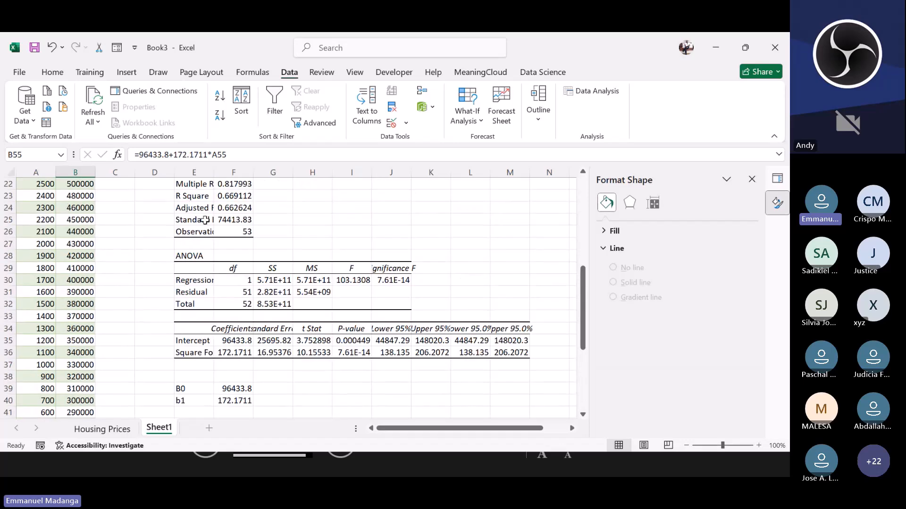
scroll(205, 220, "up", 1)
left_click(234, 233)
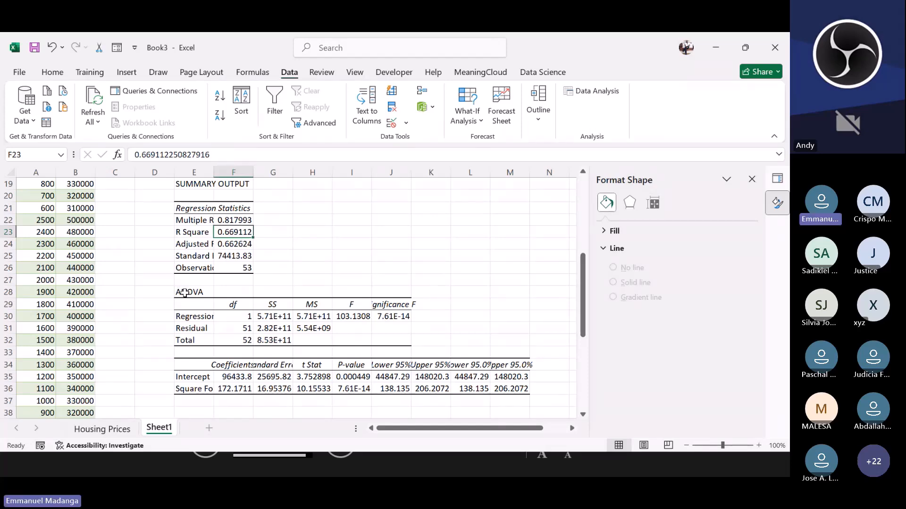
scroll(43, 267, "up", 6)
left_click(60, 210)
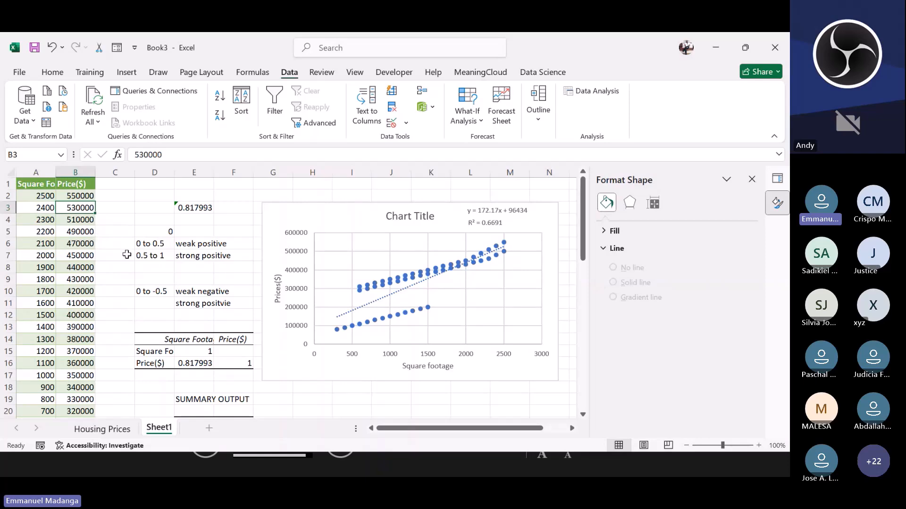
scroll(145, 267, "down", 5)
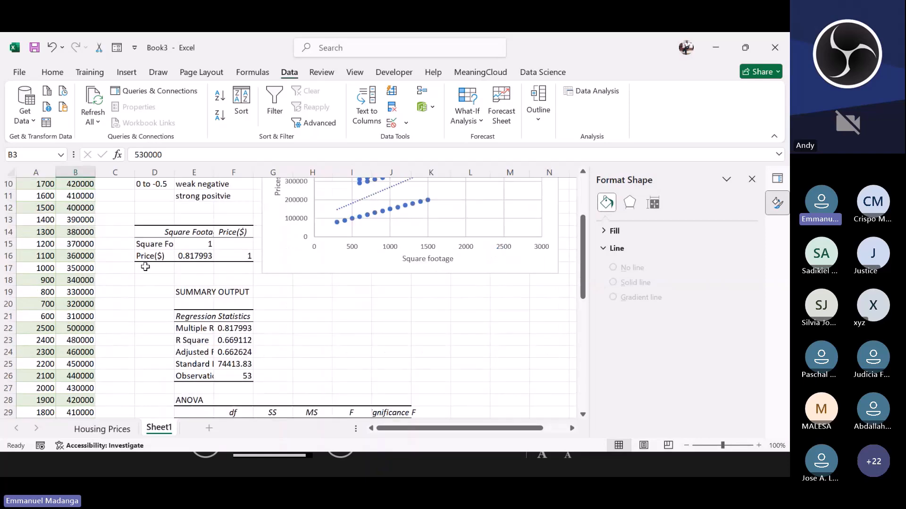
scroll(161, 279, "up", 5)
scroll(176, 286, "down", 2)
scroll(177, 287, "down", 9)
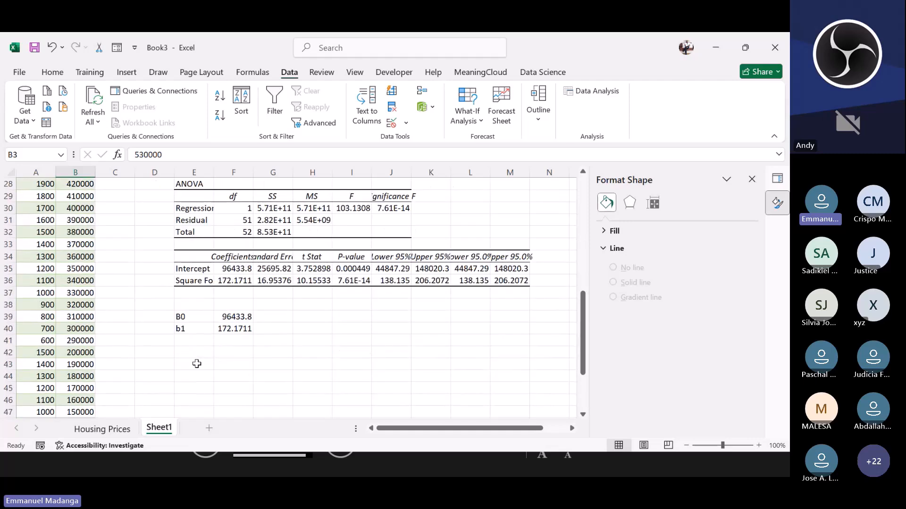
scroll(79, 365, "down", 3)
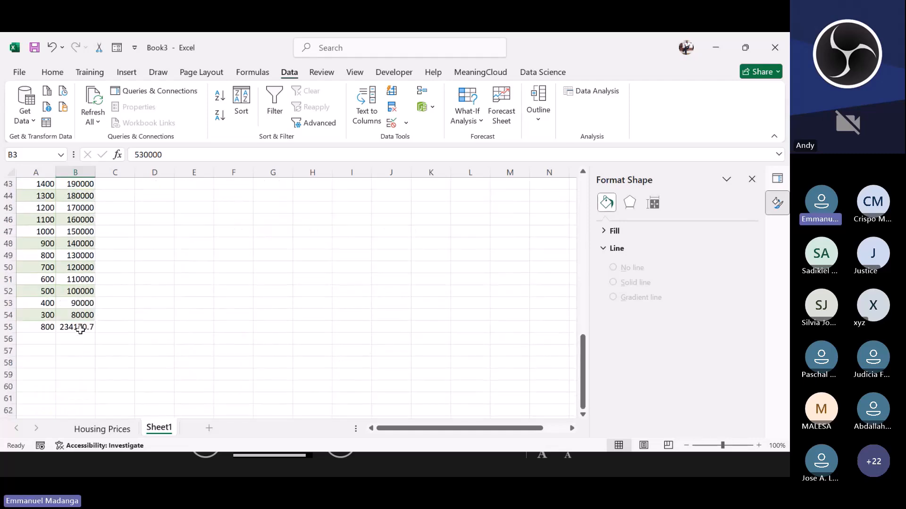
scroll(80, 330, "up", 3)
left_click(194, 245)
scroll(210, 228, "up", 11)
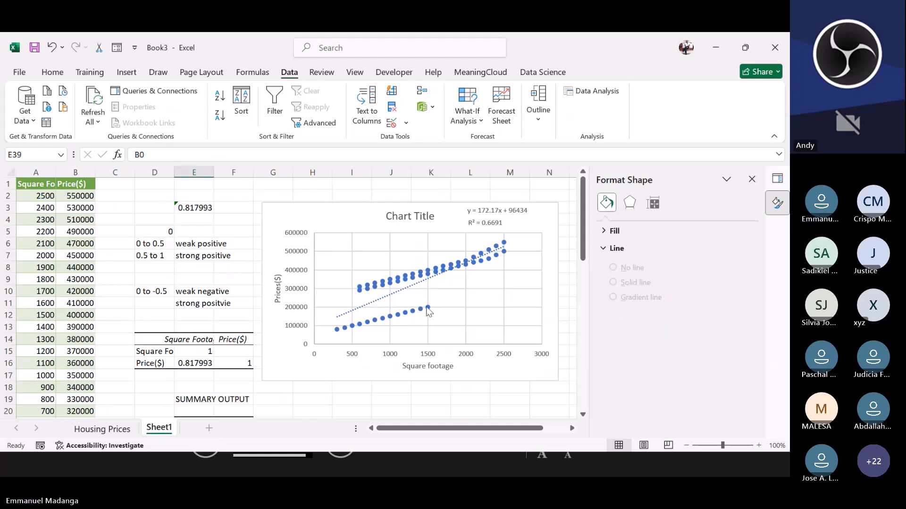
Step: Add a new worksheet, then return to the Housing Prices sheet
mouse_move(428, 309)
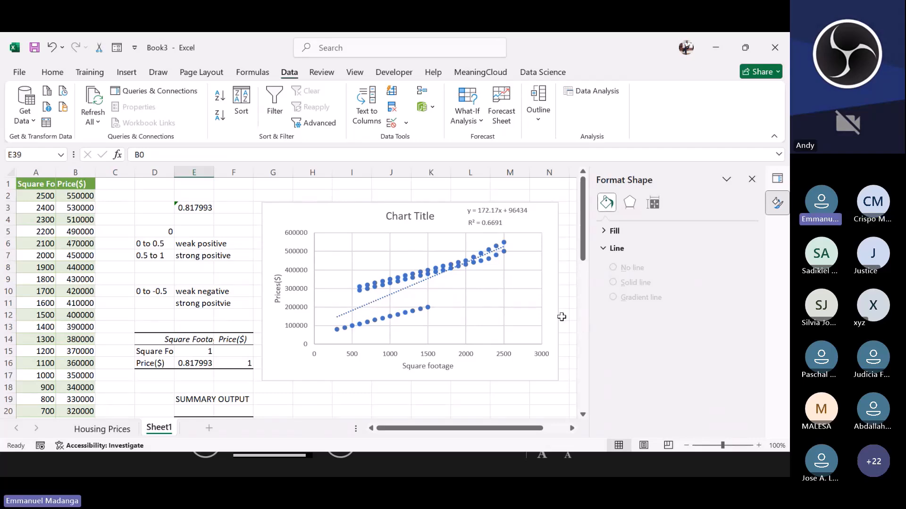
scroll(253, 357, "down", 11)
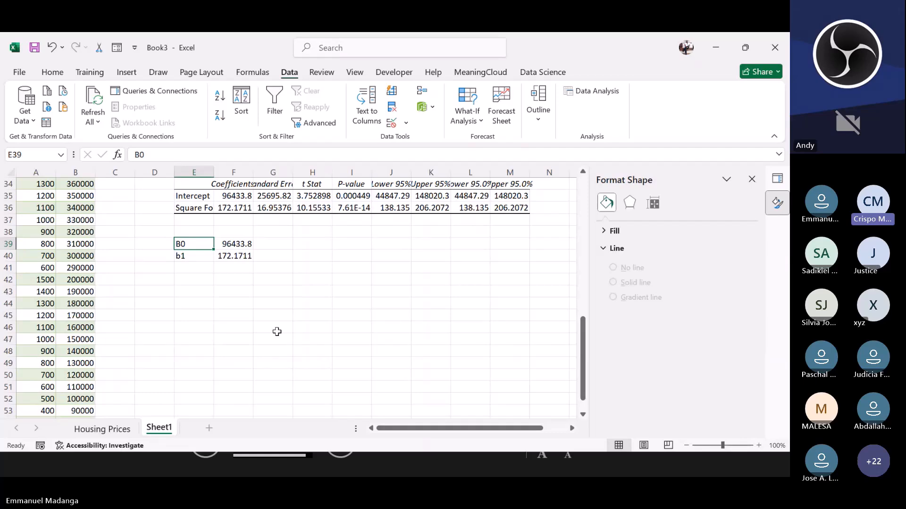
scroll(277, 331, "up", 4)
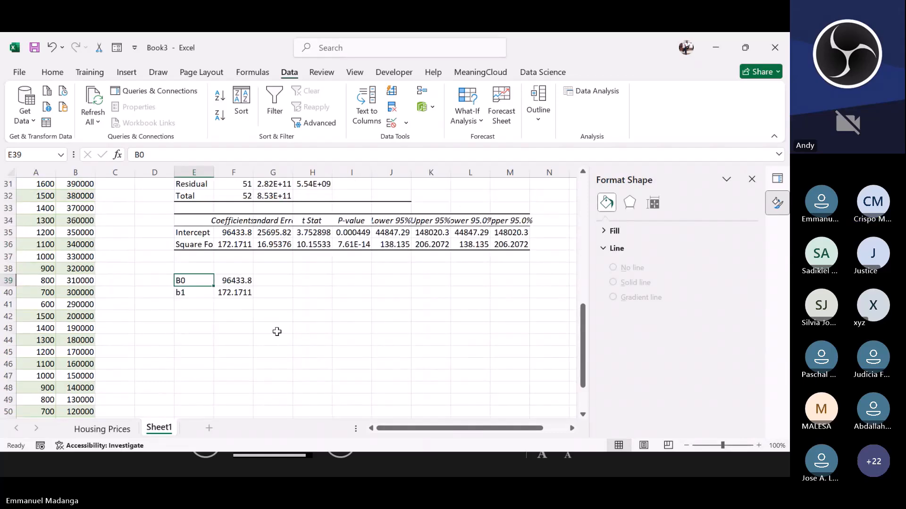
left_click(208, 424)
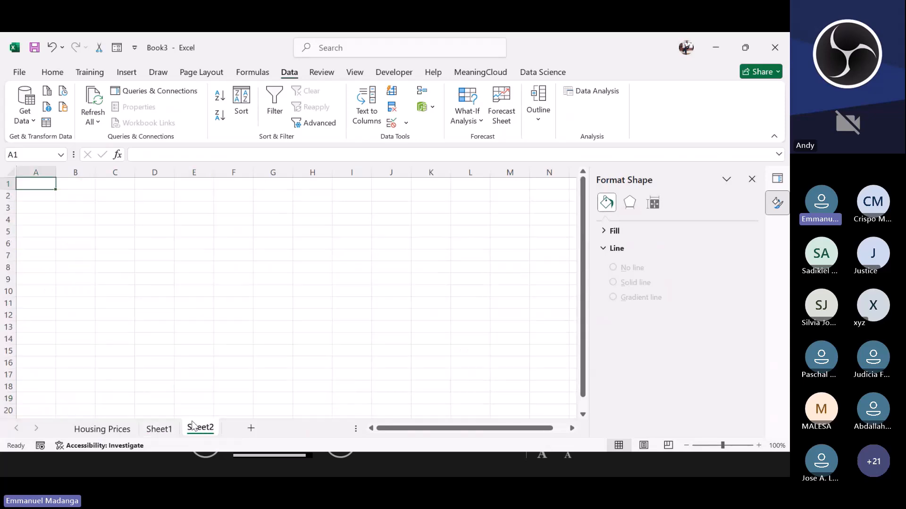
left_click(89, 429)
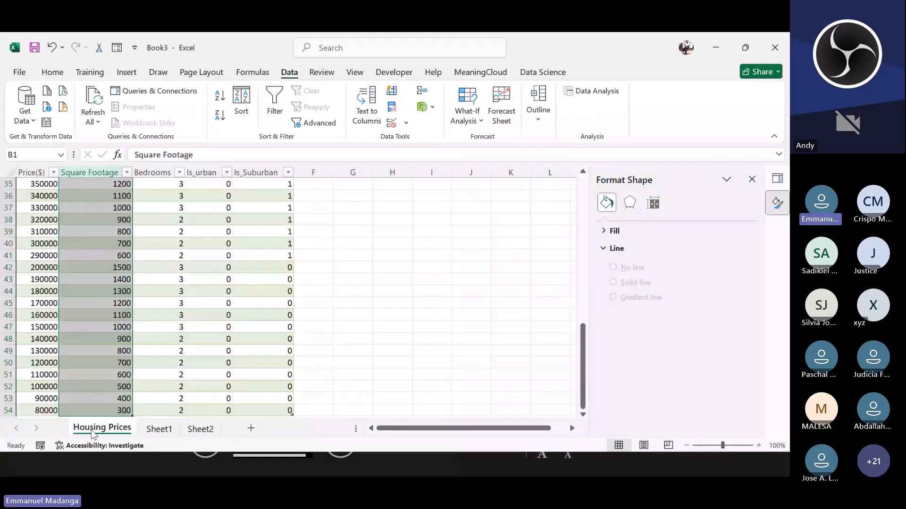
left_click(408, 295)
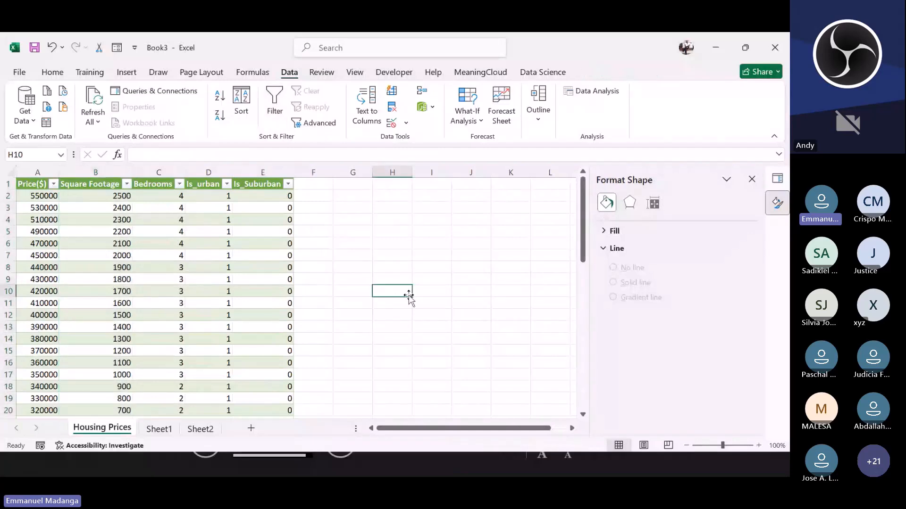
left_click(398, 245)
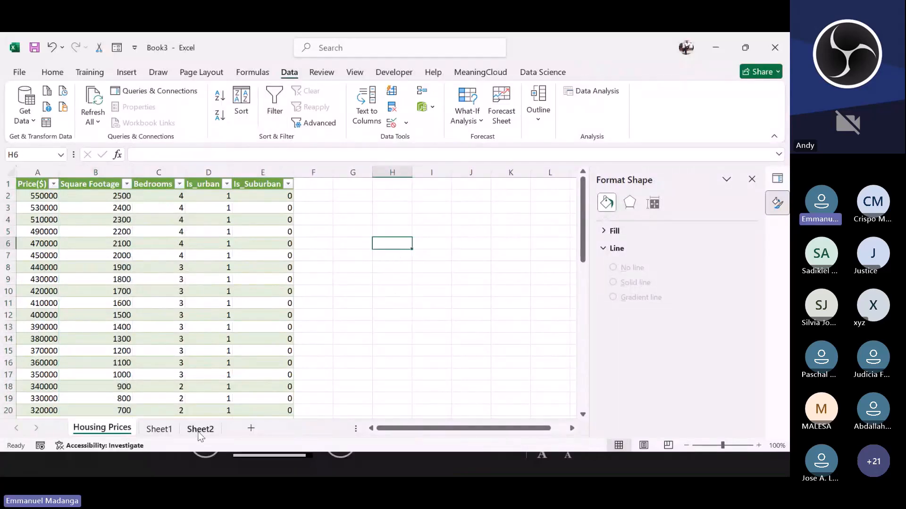
left_click(199, 430)
left_click(102, 429)
left_click(420, 122)
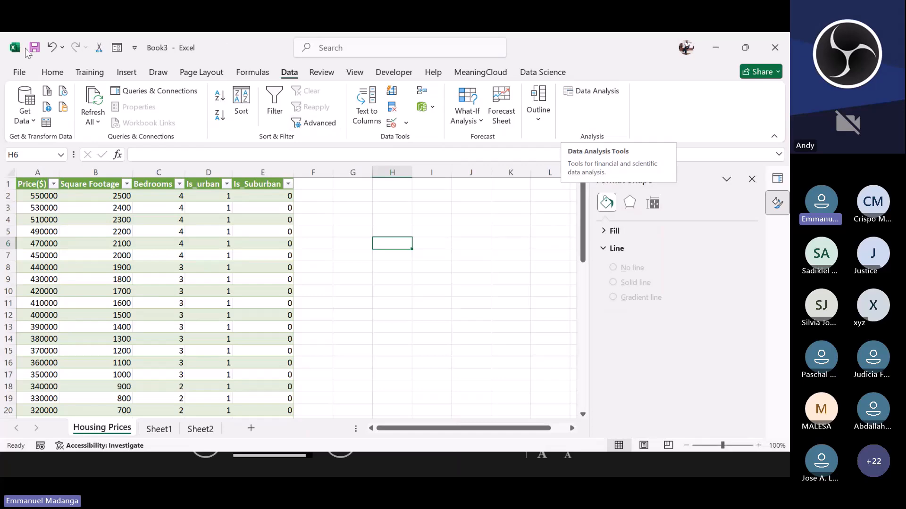
Step: Check in the Excel add-ins settings that the Analysis ToolPak is enabled
left_click(19, 74)
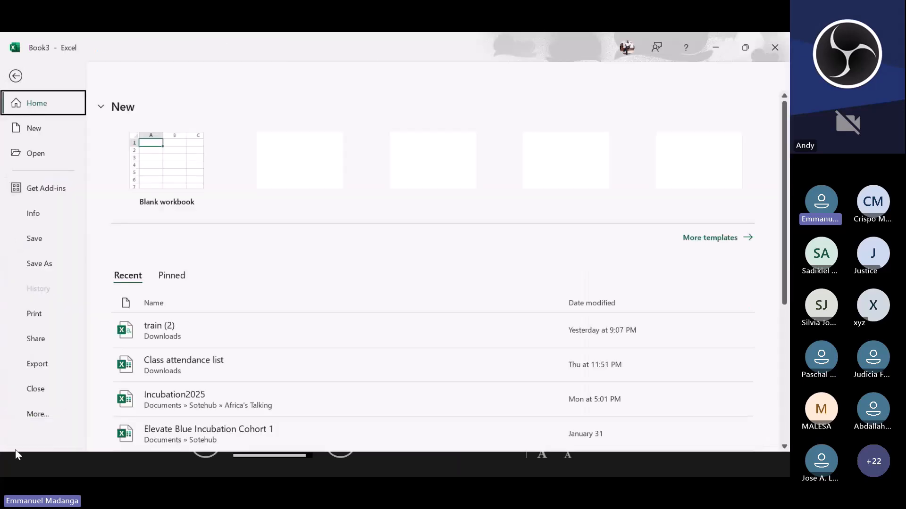
left_click(38, 415)
left_click(142, 430)
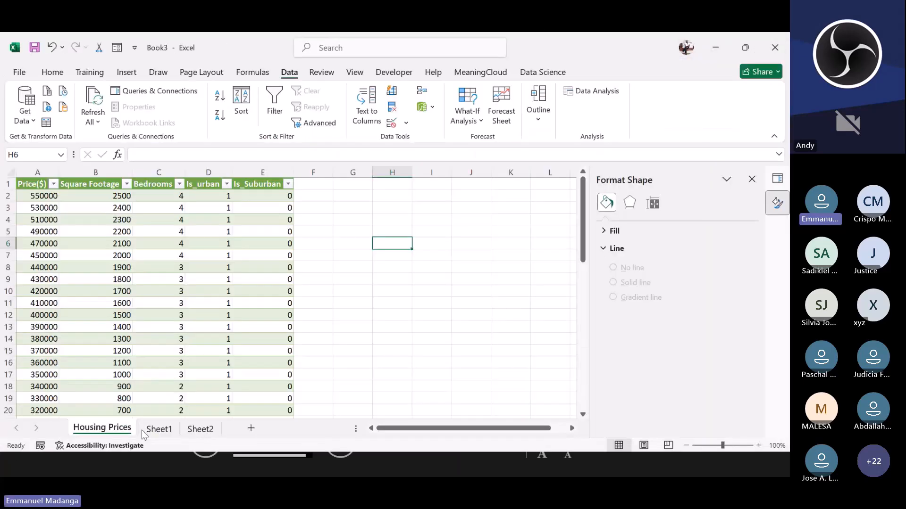
left_click(161, 245)
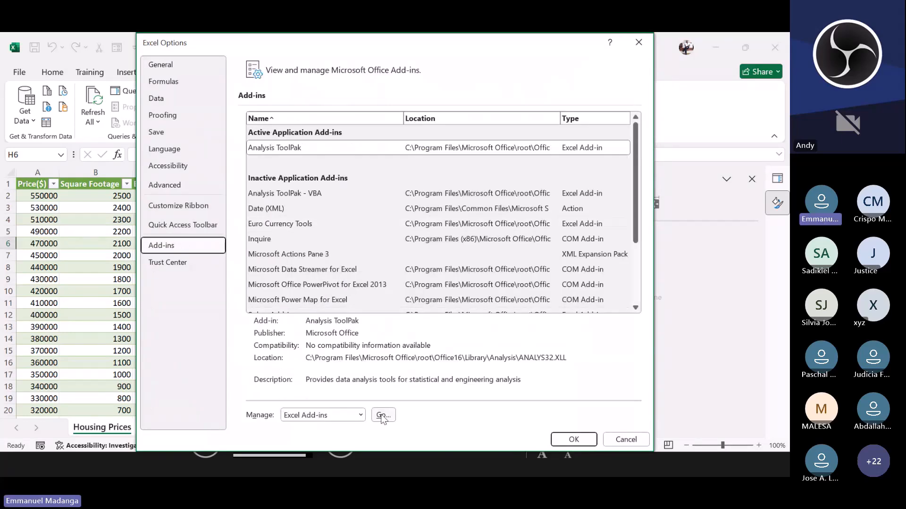
left_click(382, 415)
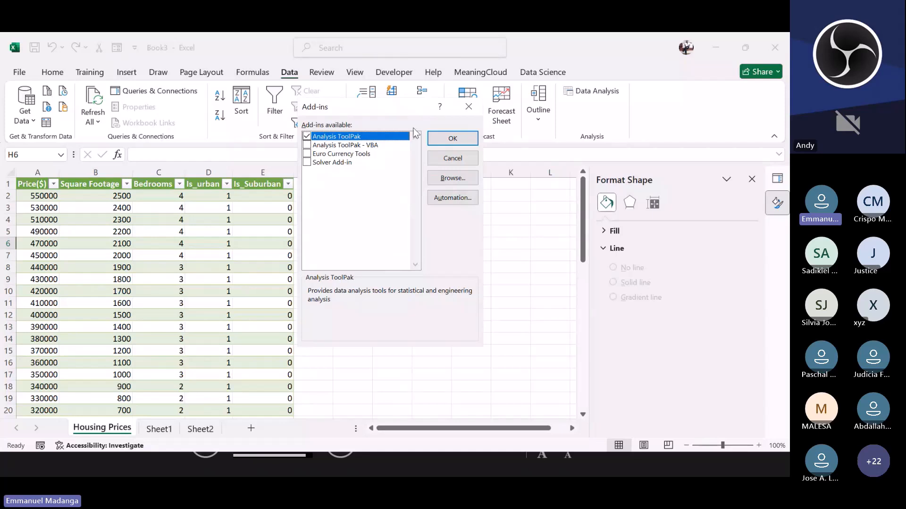
left_click(447, 141)
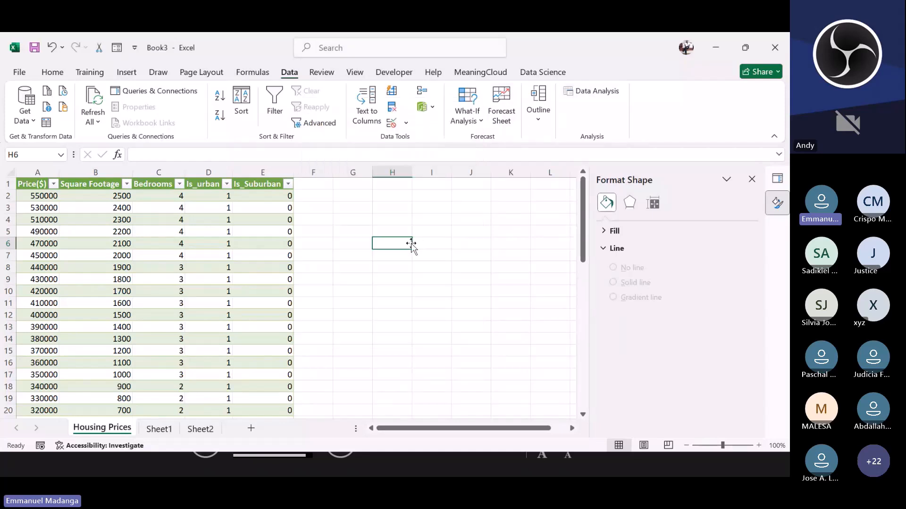
Step: Open the Regression tool, clear the old input ranges and set the Input Y Range to the Price column $A$1:$A$54
left_click(469, 211)
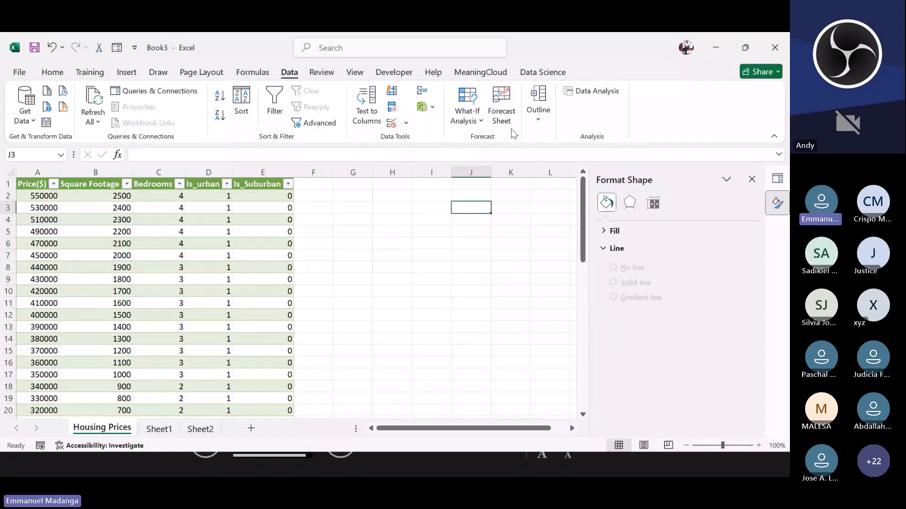
left_click(594, 93)
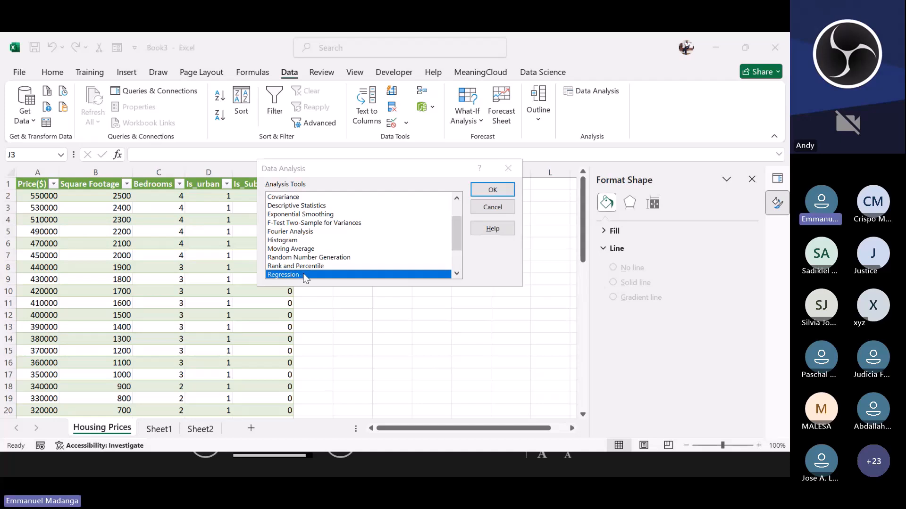
double_click(304, 274)
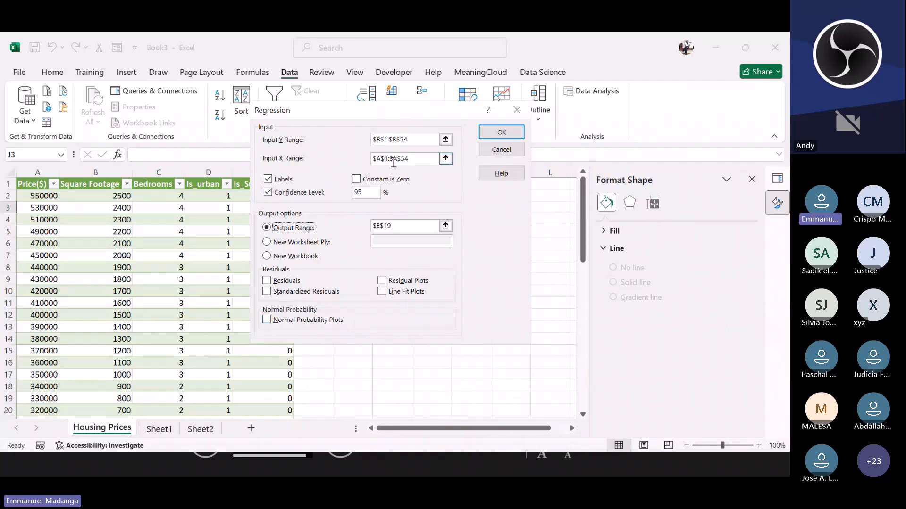
left_click(412, 140)
left_click_drag(413, 140, 370, 148)
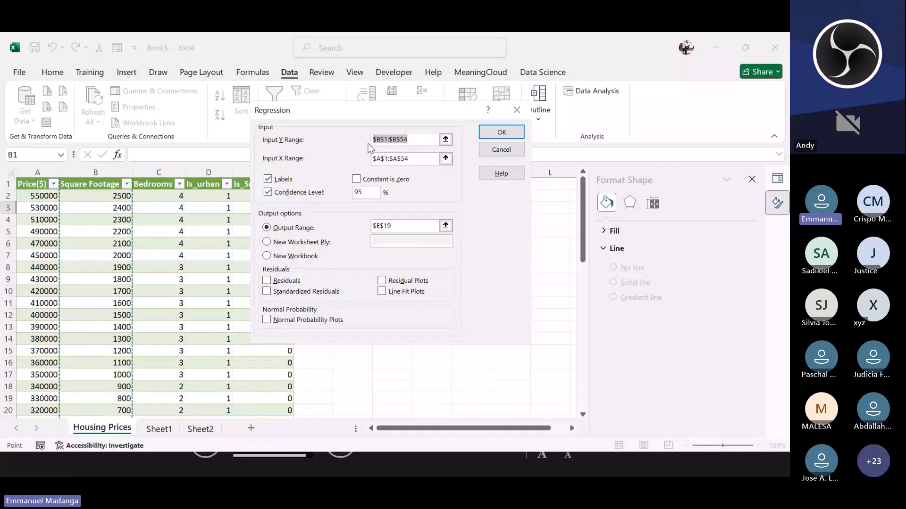
left_click(408, 144)
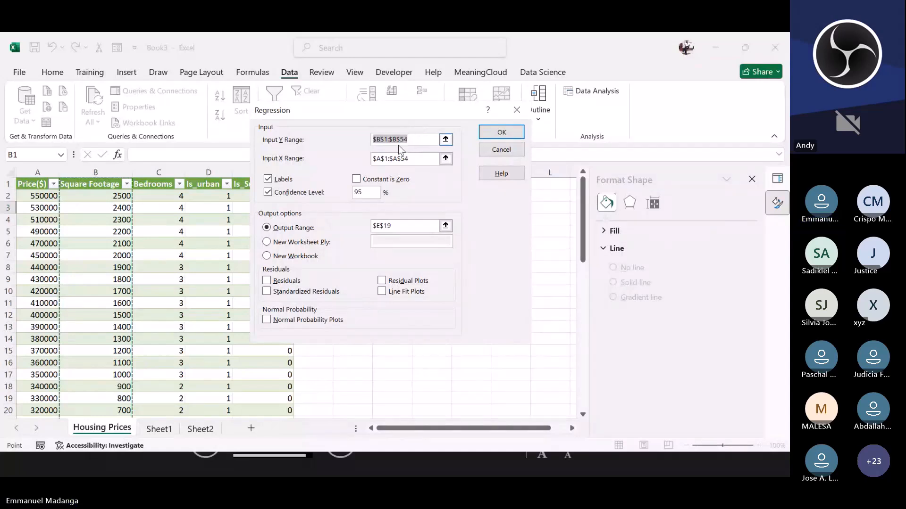
key("BackSpace")
left_click_drag(410, 156, 378, 164)
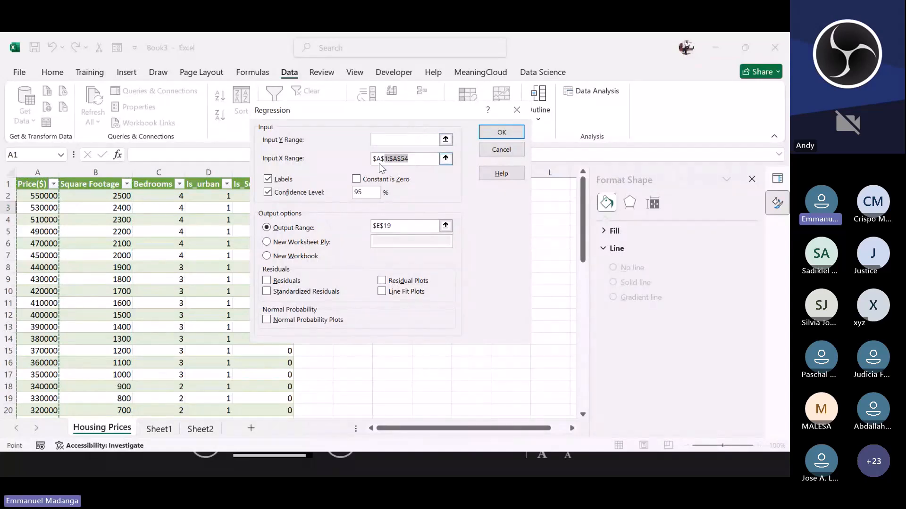
key("BackSpace")
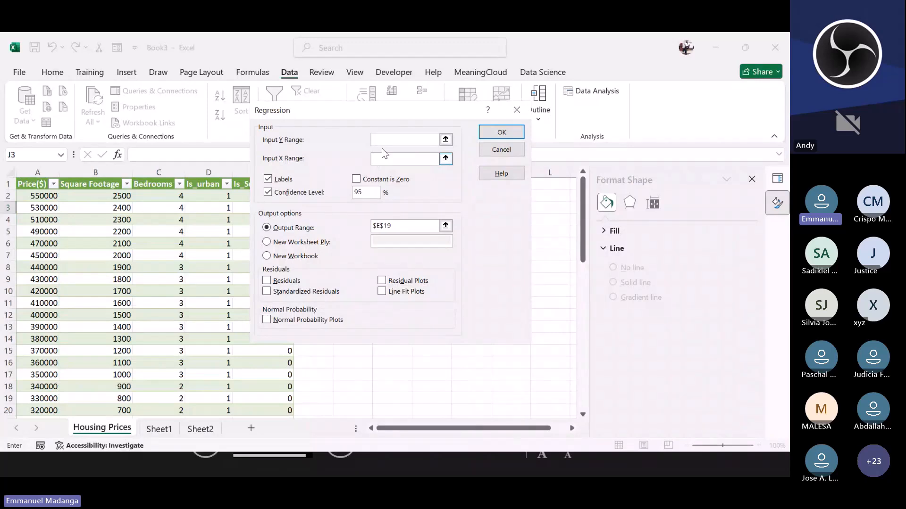
left_click(34, 176)
left_click(33, 176)
Step: Set the Input X Range to Square Footage through Is_Suburban, $B$1:$E$54
scroll(141, 283, "down", 11)
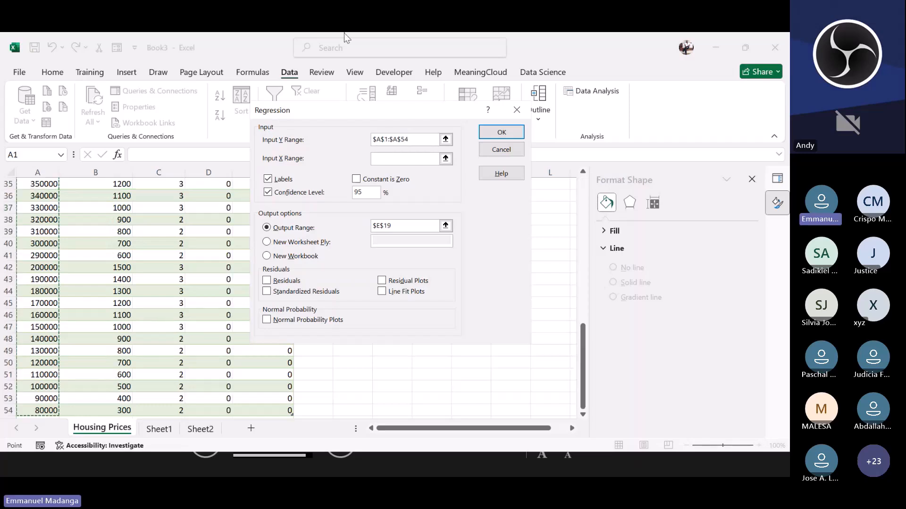
left_click(378, 160)
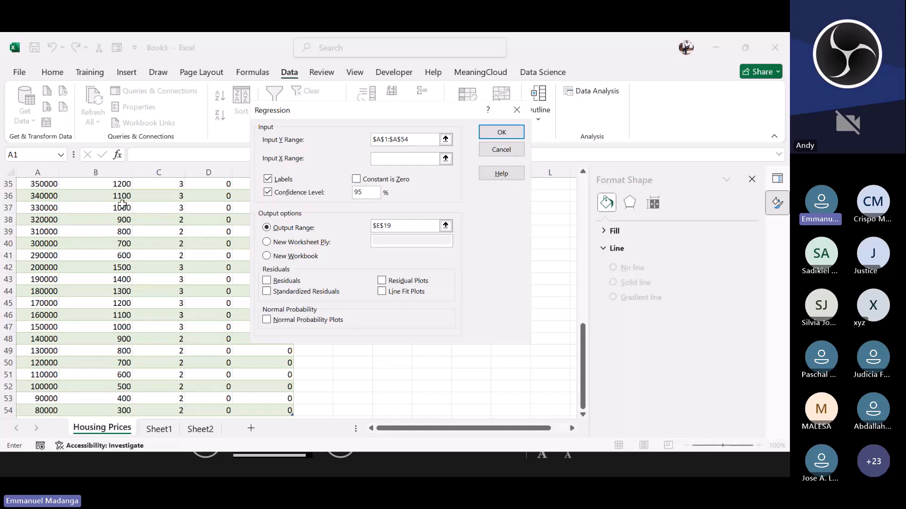
scroll(121, 204, "up", 11)
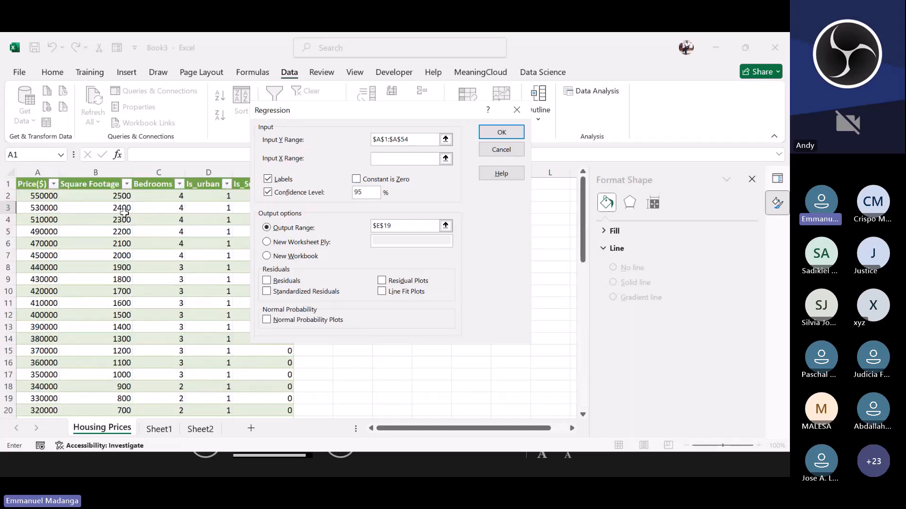
left_click_drag(118, 184, 272, 389)
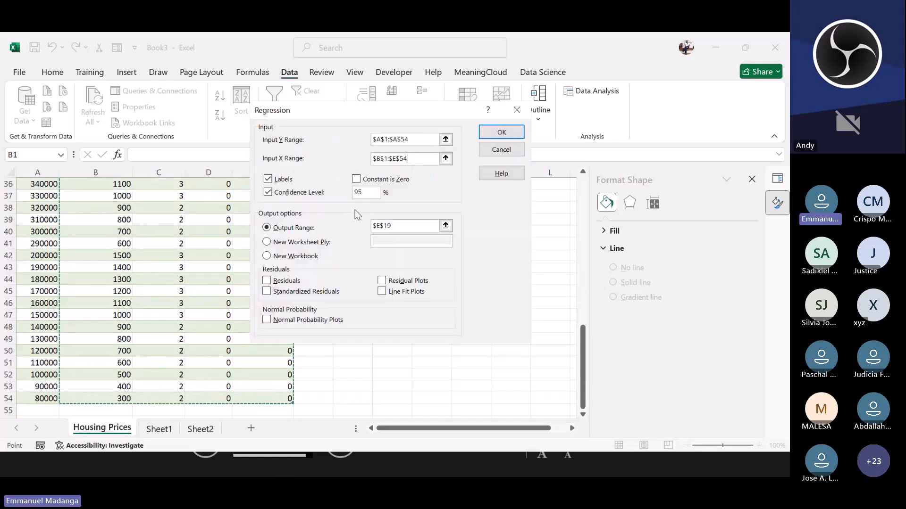
scroll(185, 234, "up", 12)
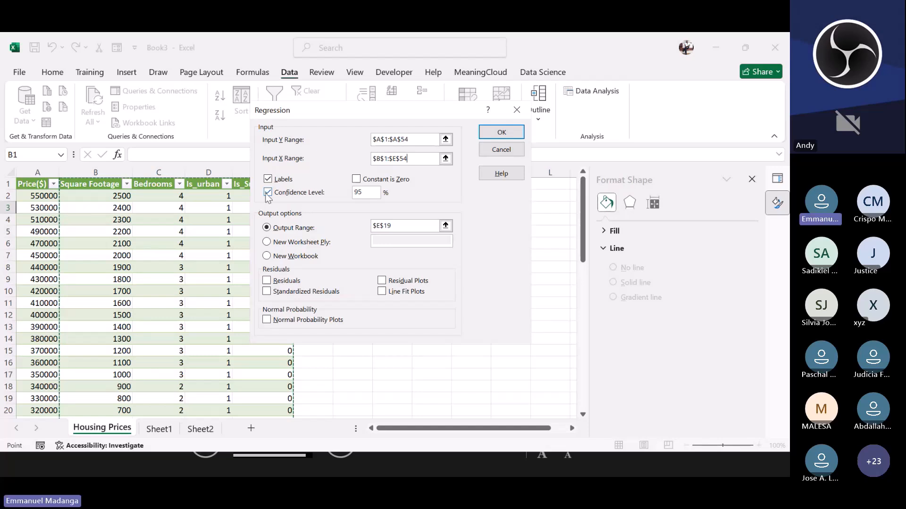
Step: Set the regression output range to cell A1 of Sheet2 and run the regression
left_click(397, 230)
double_click(380, 225)
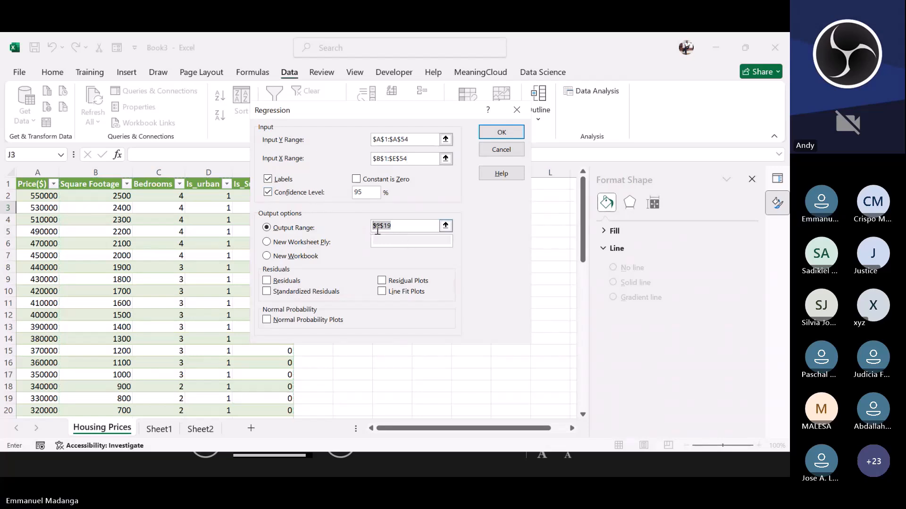
key("BackSpace")
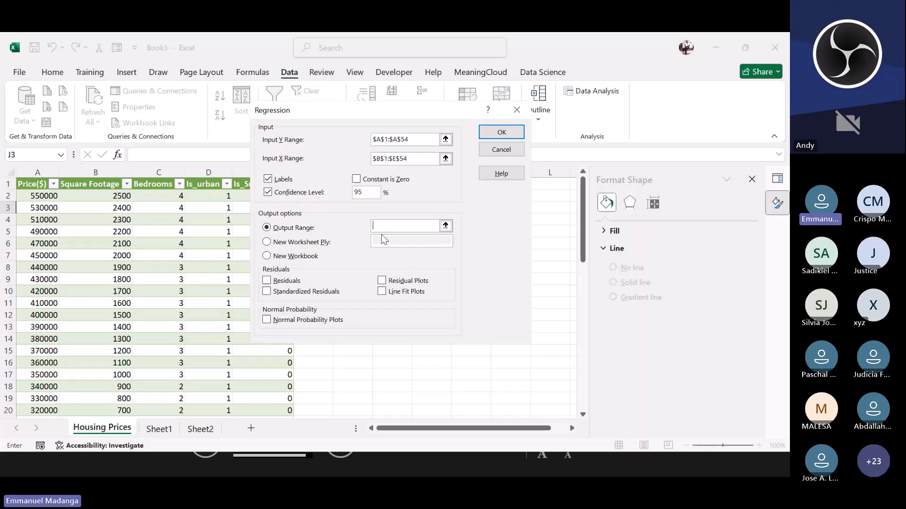
left_click(202, 430)
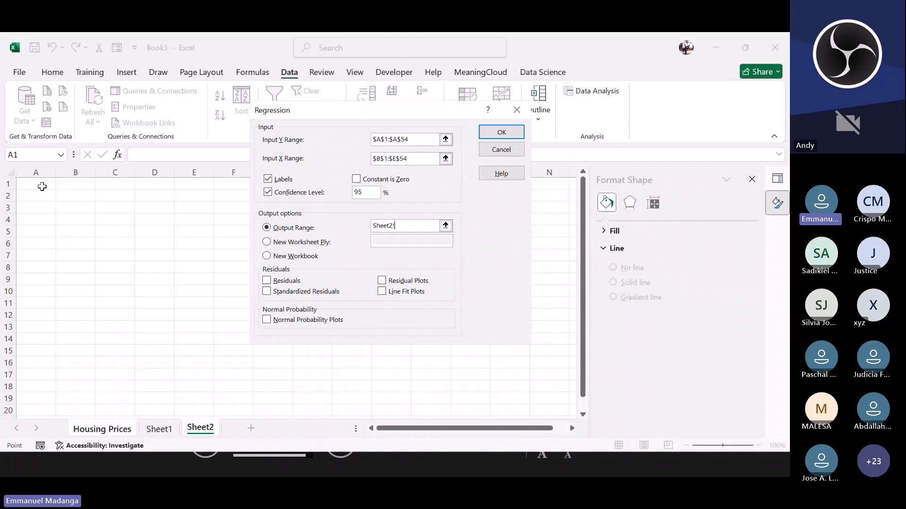
left_click(38, 185)
key("Return")
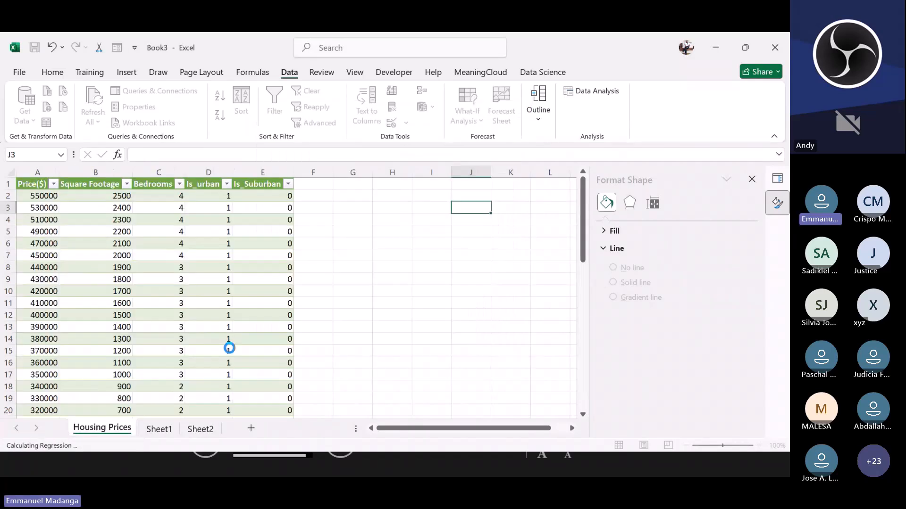
Step: Examine the Regression Statistics values such as Multiple R, R Square and Adjusted R Square in the summary output
left_click(119, 314)
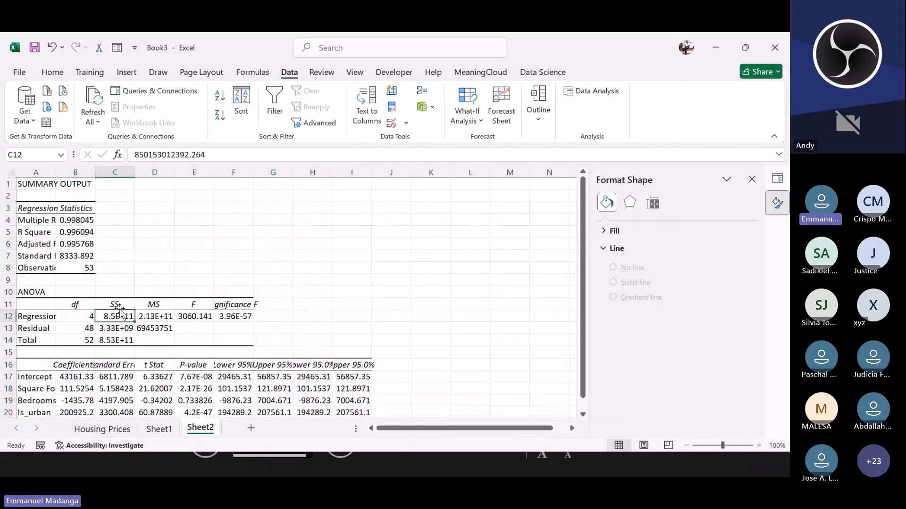
scroll(119, 315, "down", 6)
scroll(120, 314, "up", 6)
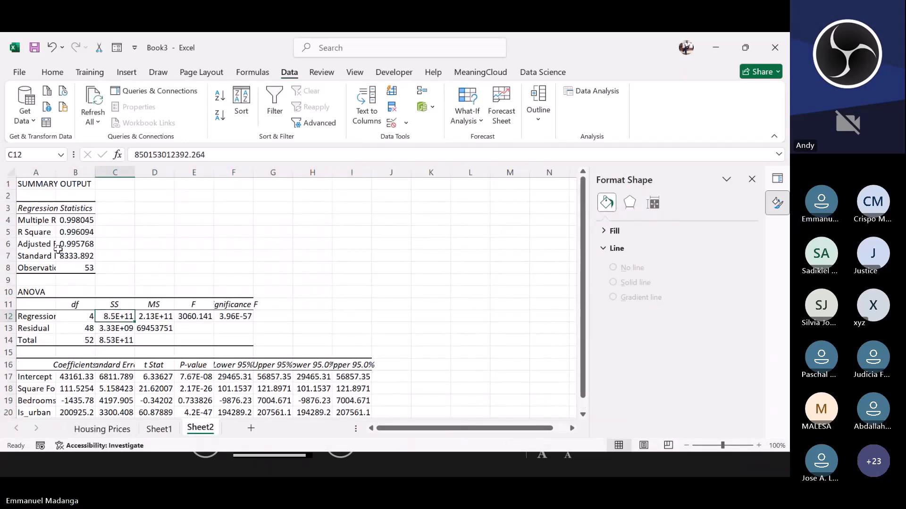
left_click(50, 184)
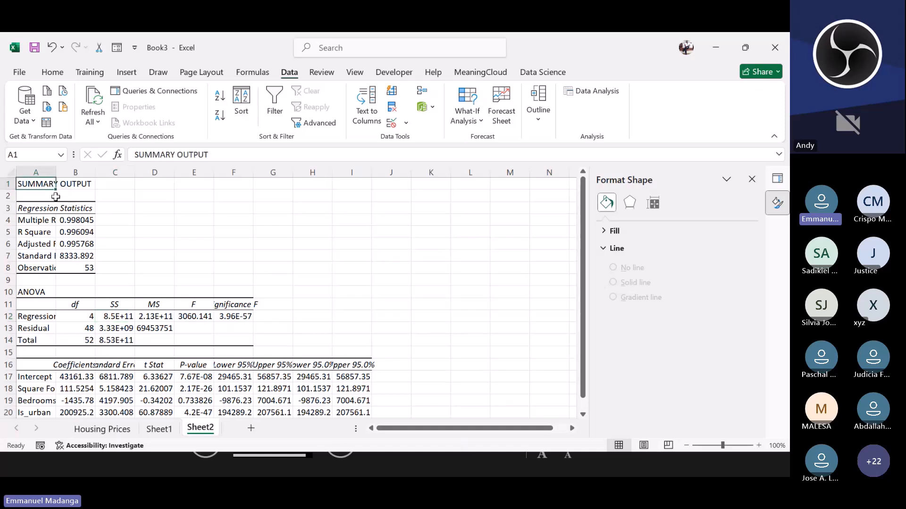
left_click(46, 209)
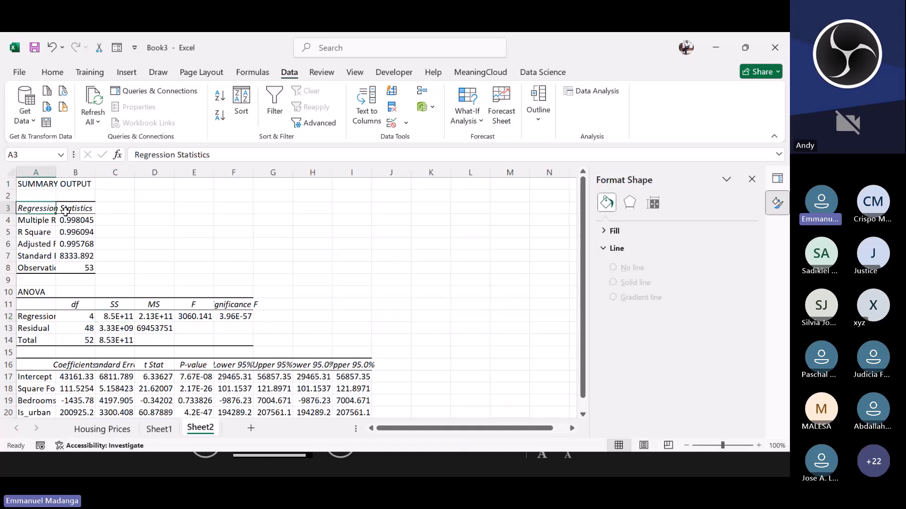
left_click(50, 220)
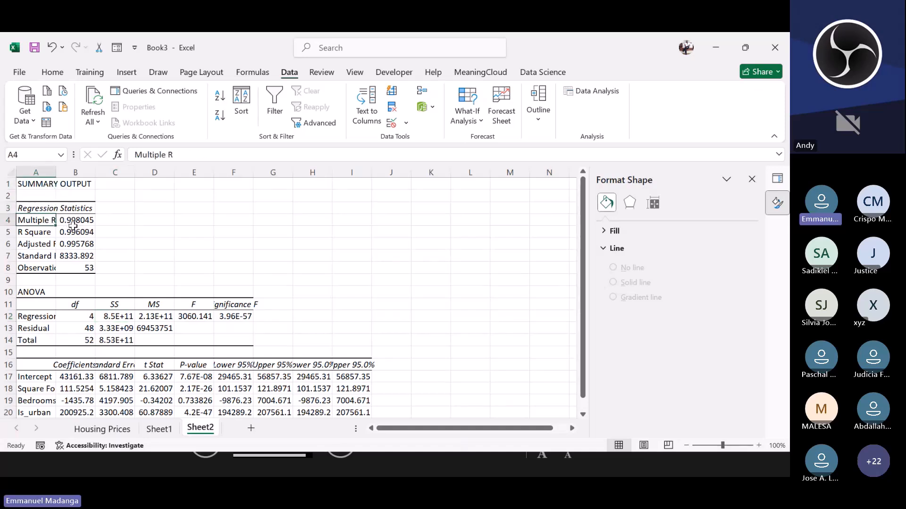
left_click(77, 219)
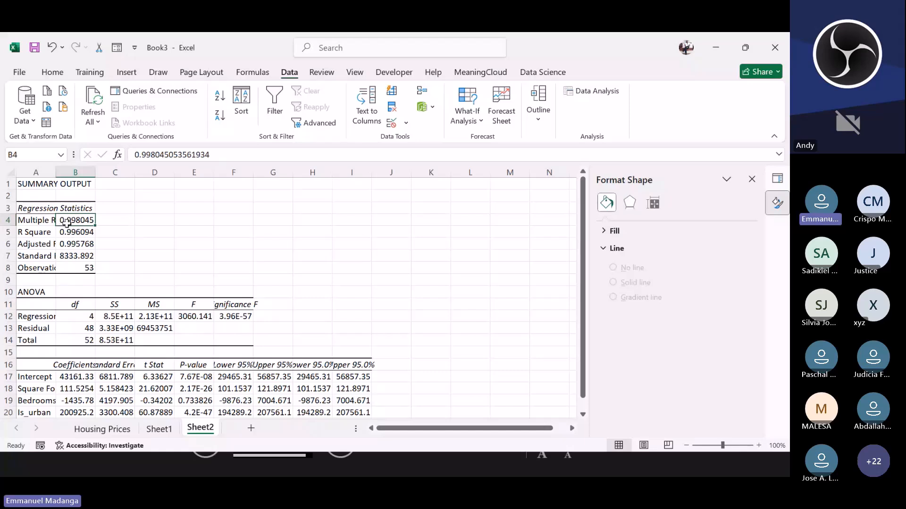
left_click(47, 232)
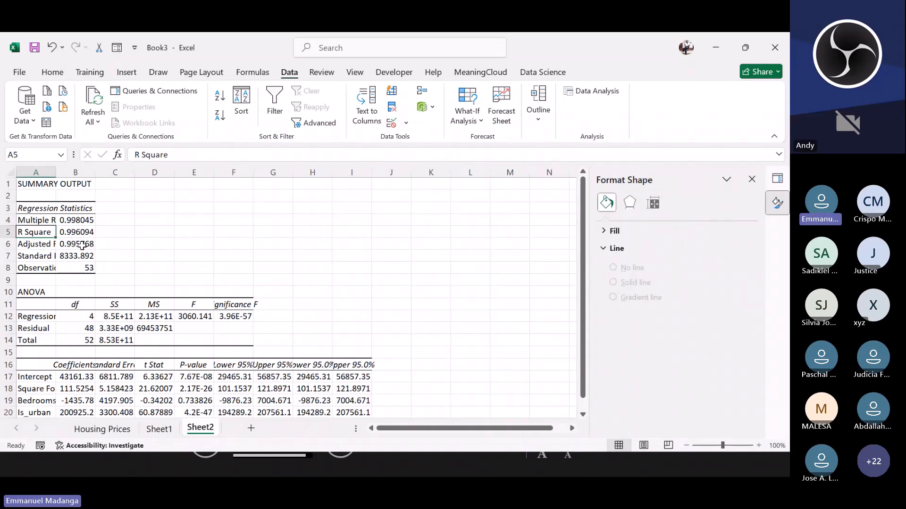
left_click(80, 236)
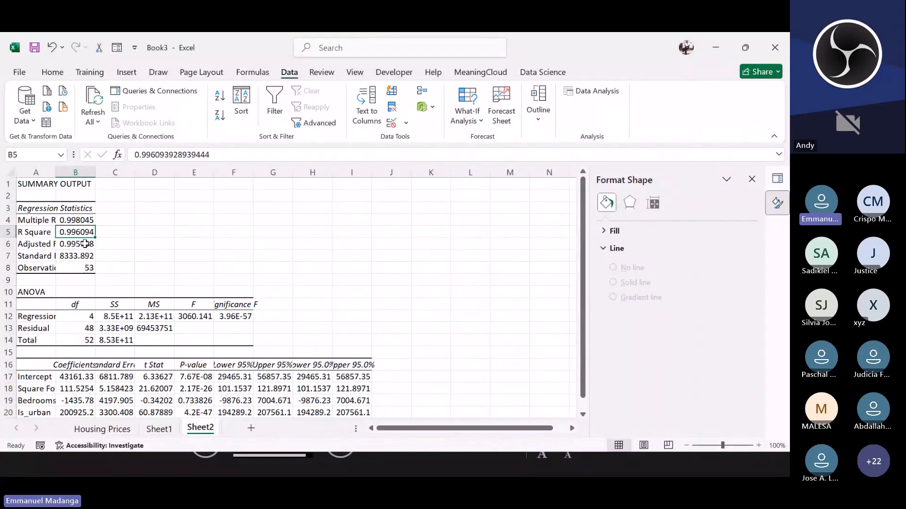
left_click(51, 244)
left_click(65, 245)
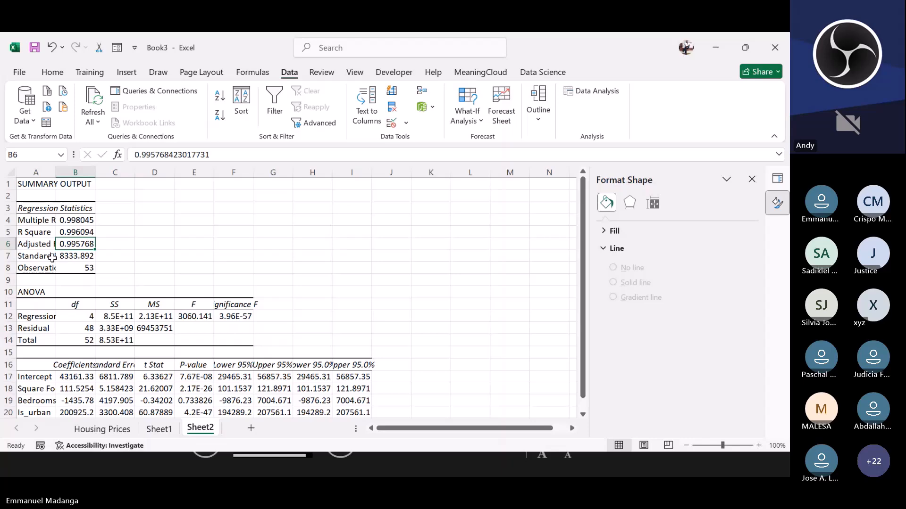
Step: Review the ANOVA table and the coefficients table of the multiple regression output
scroll(51, 258, "down", 2)
left_click_drag(37, 219, 249, 270)
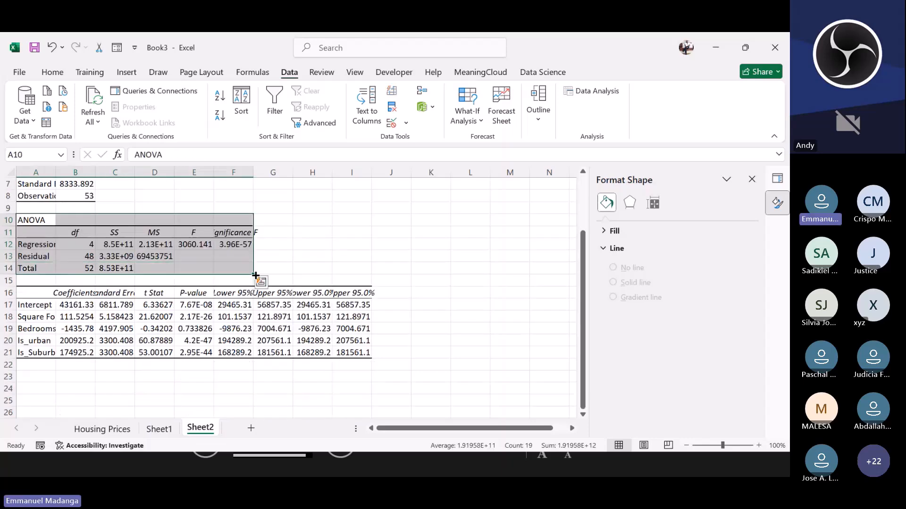
scroll(254, 276, "down", 1)
left_click(100, 281)
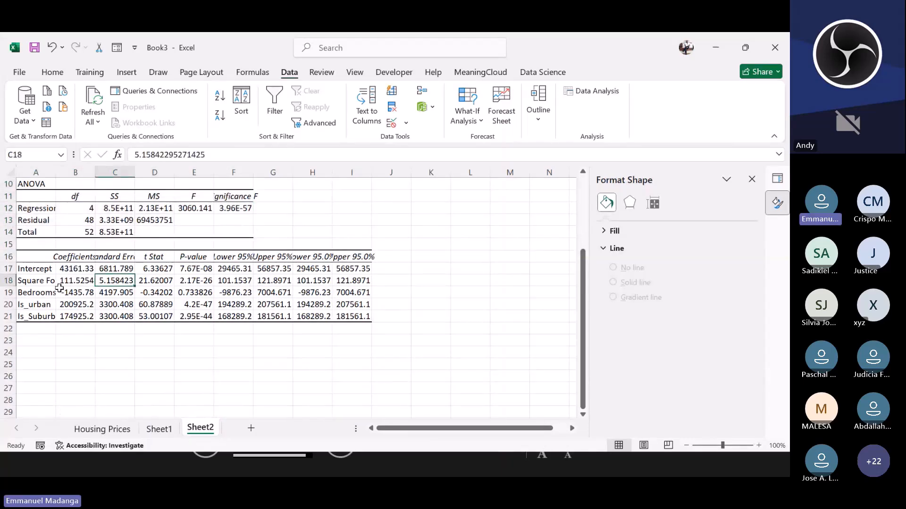
Step: Examine the intercept and predictor coefficients and their row labels in the coefficients table
left_click(75, 270)
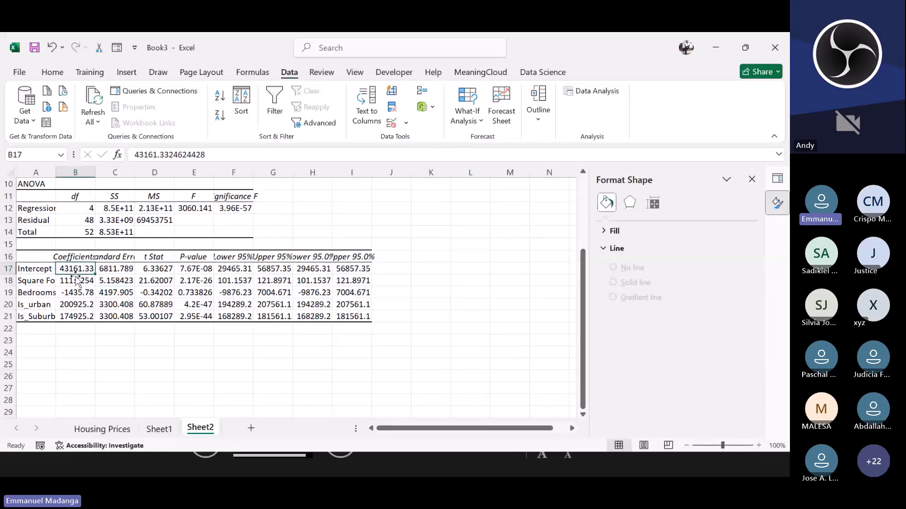
left_click(62, 305)
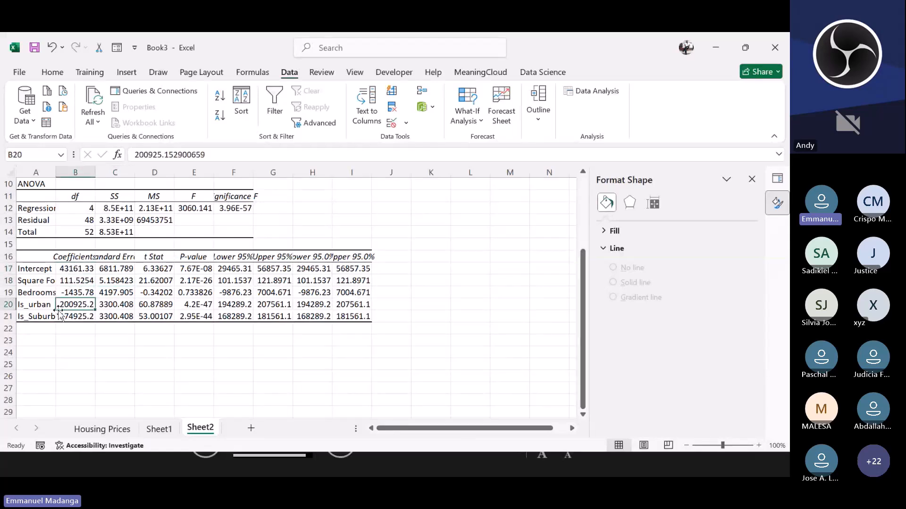
left_click(39, 280)
left_click(58, 269)
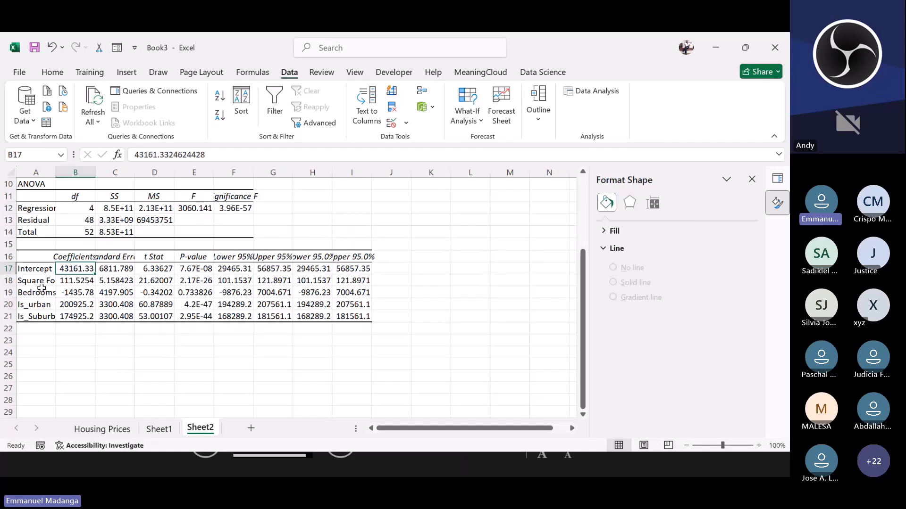
left_click(43, 282)
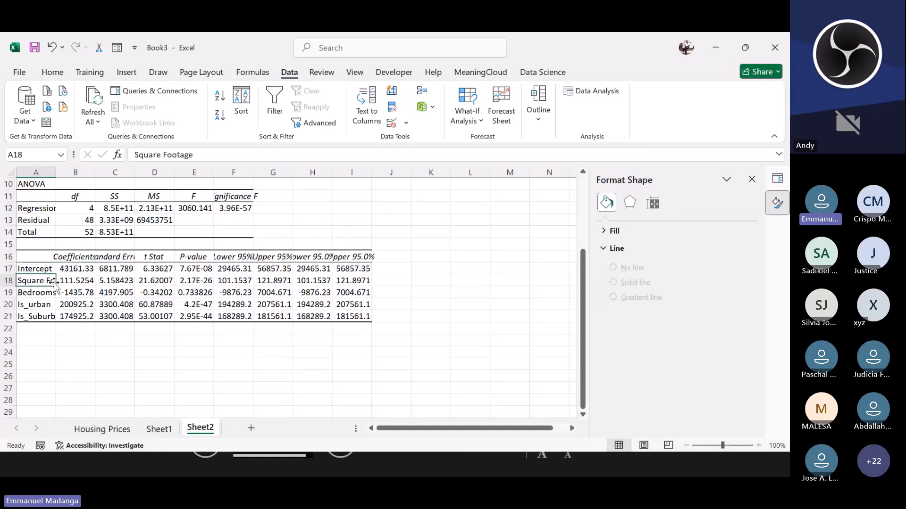
left_click(63, 292)
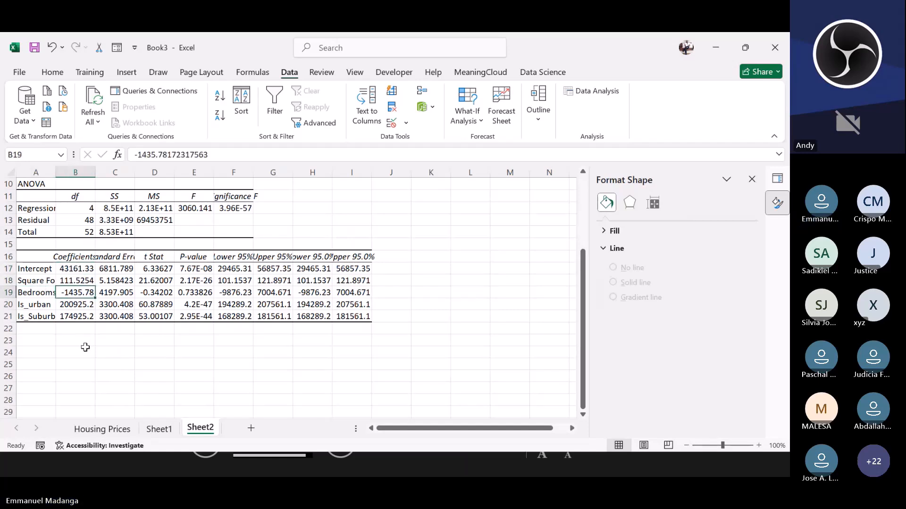
Step: Start writing the regression equation below the output with Y in B24 and B0 in C24
left_click(84, 351)
type("=")
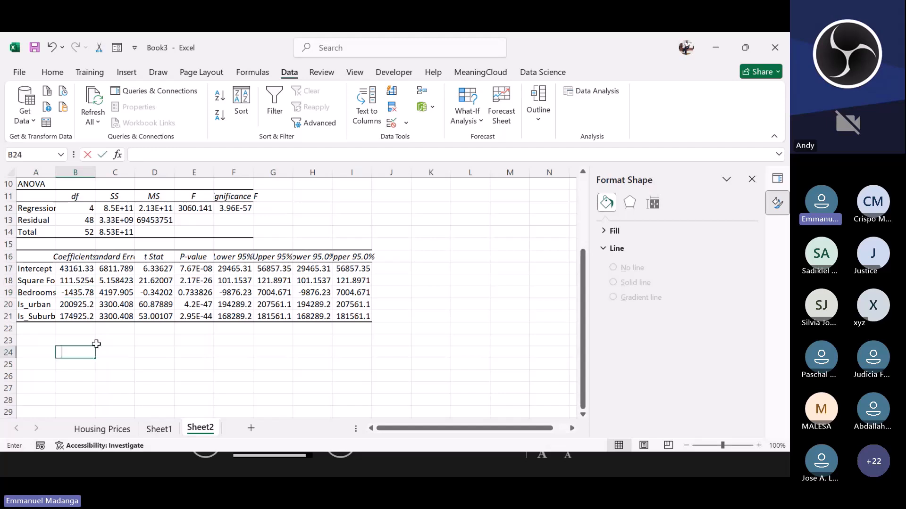
key("BackSpace")
type("Y")
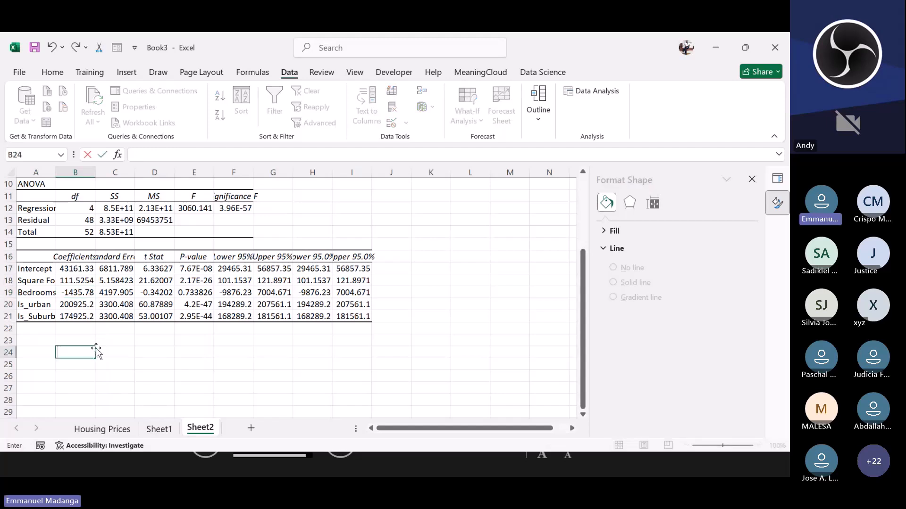
key("Tab")
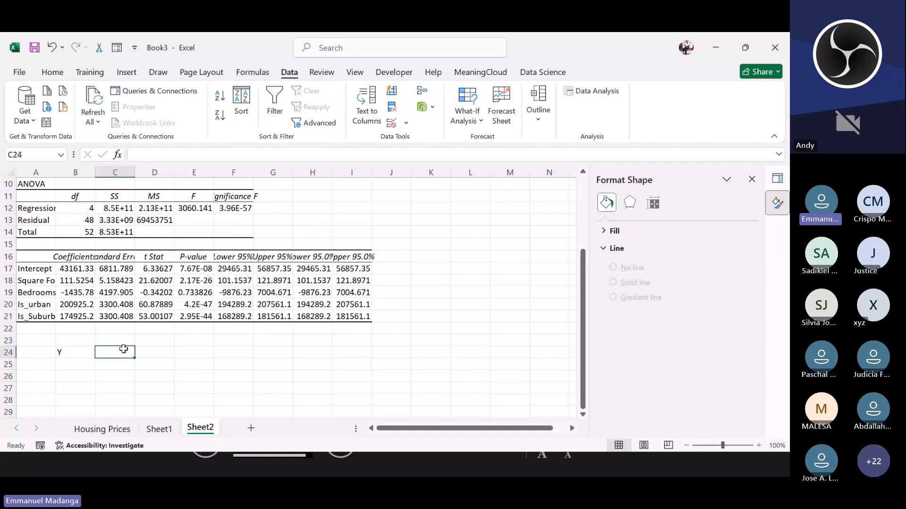
type("=")
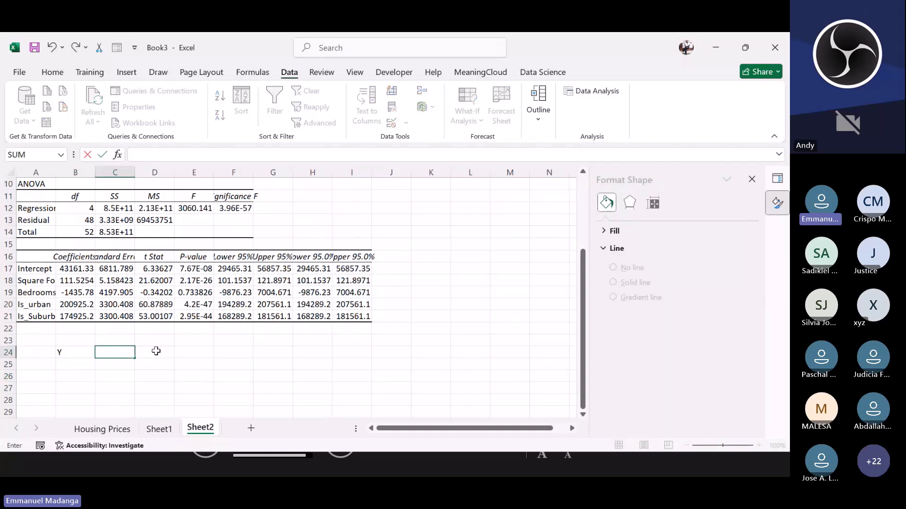
key("BackSpace")
key("Escape")
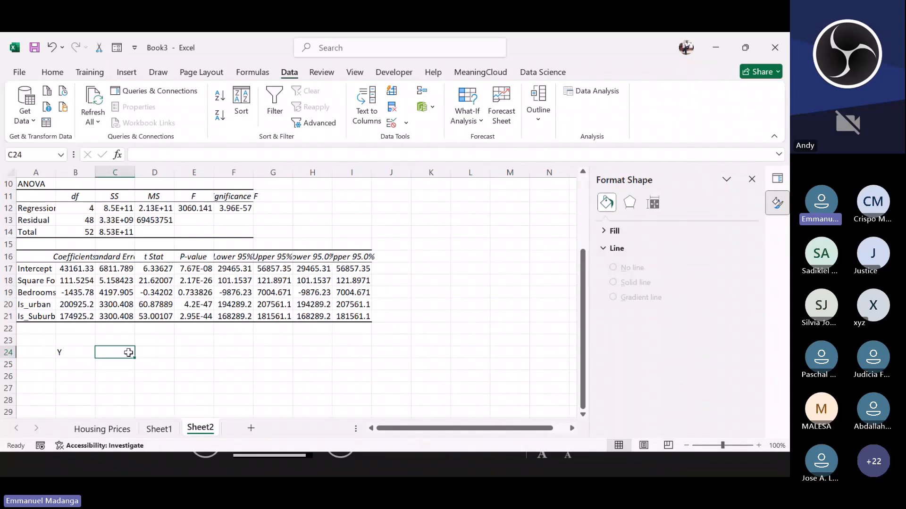
type("B0")
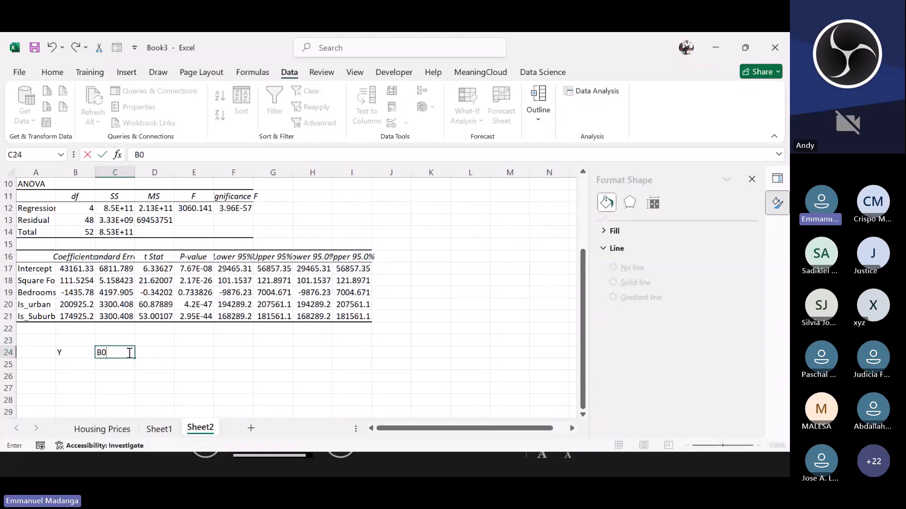
left_click(152, 350)
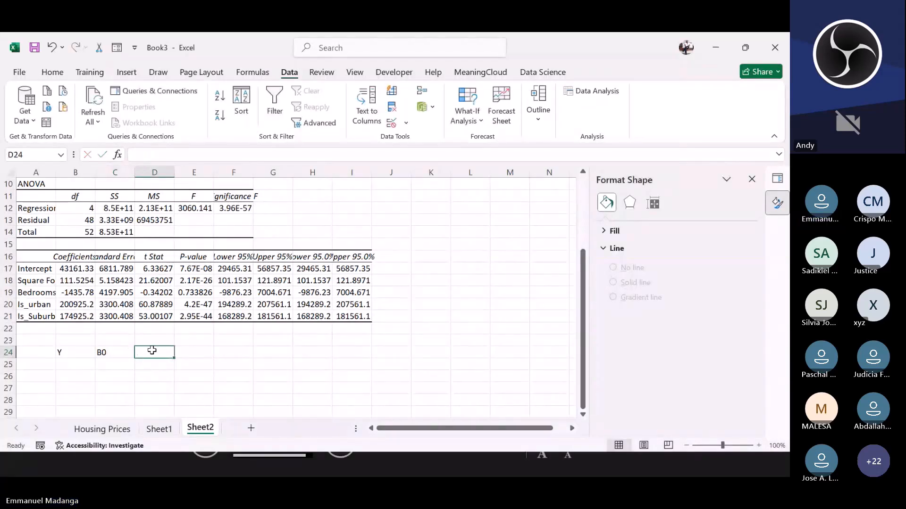
Step: Enter a plus sign as text in D24 and B1 in E24
type("+")
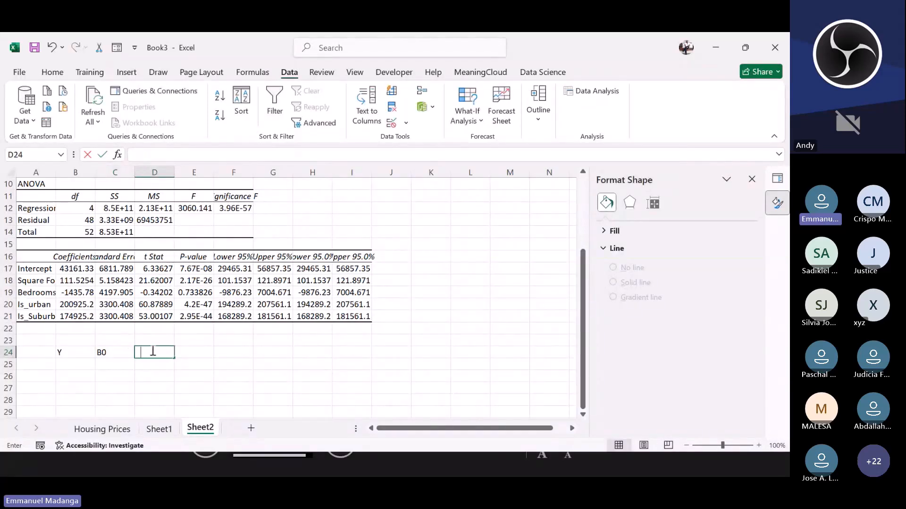
left_click(195, 351)
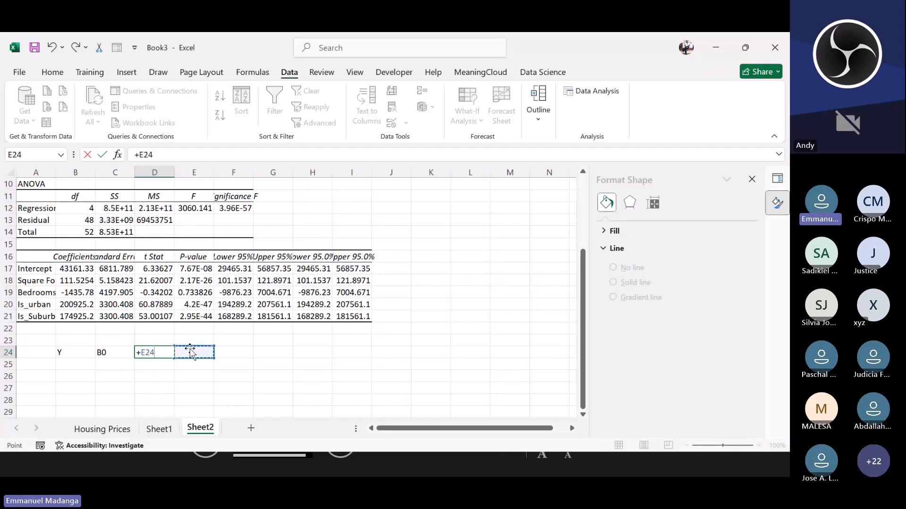
key("BackSpace")
key("BackSpace")
key("BackSpace")
key("BackSpace")
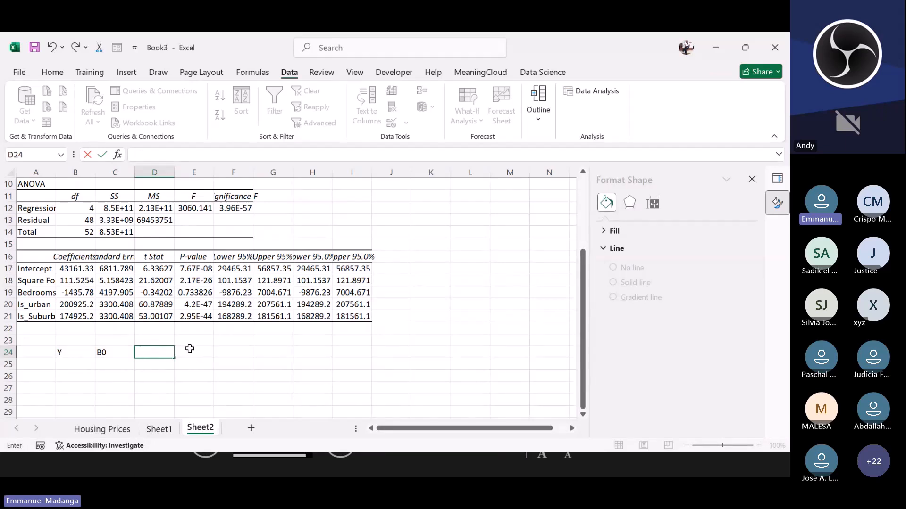
type("'+")
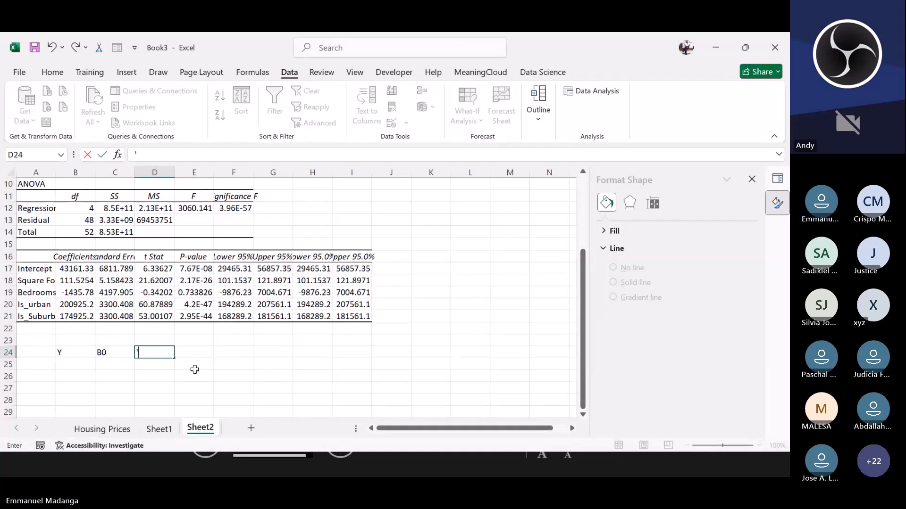
key("Return")
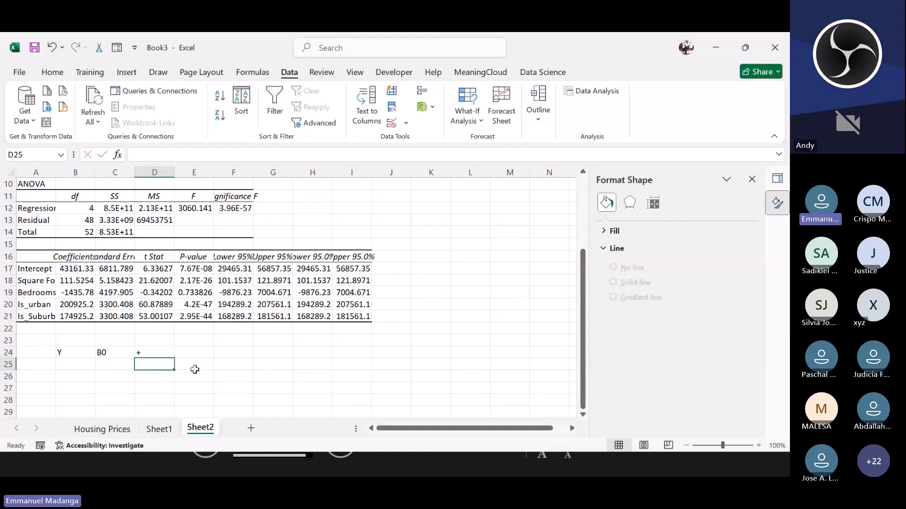
left_click(193, 351)
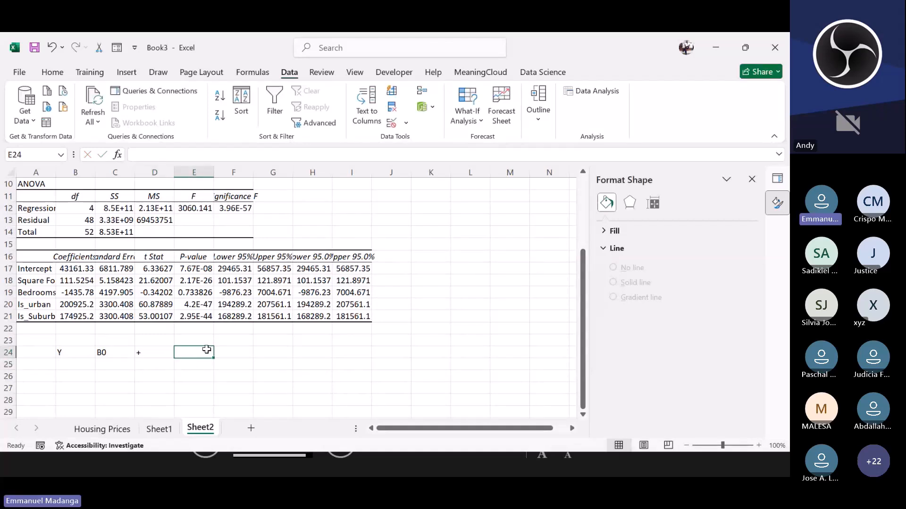
type("B1")
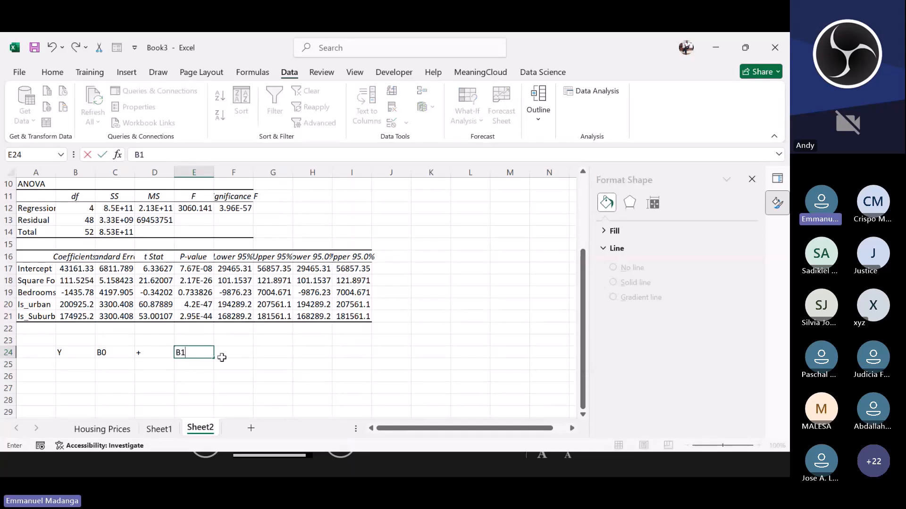
left_click(228, 351)
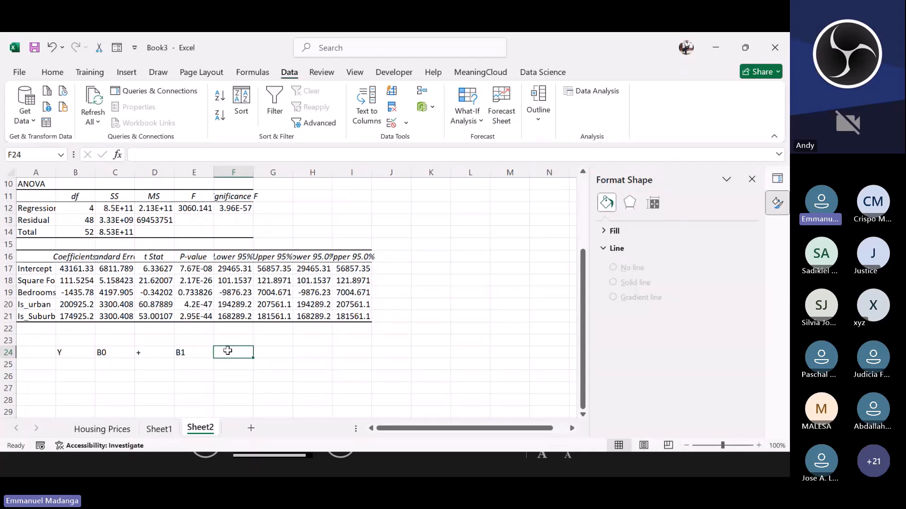
Step: Continue the equation with X1, a text plus sign, B2 and X2 in cells F24 through I24
type("x")
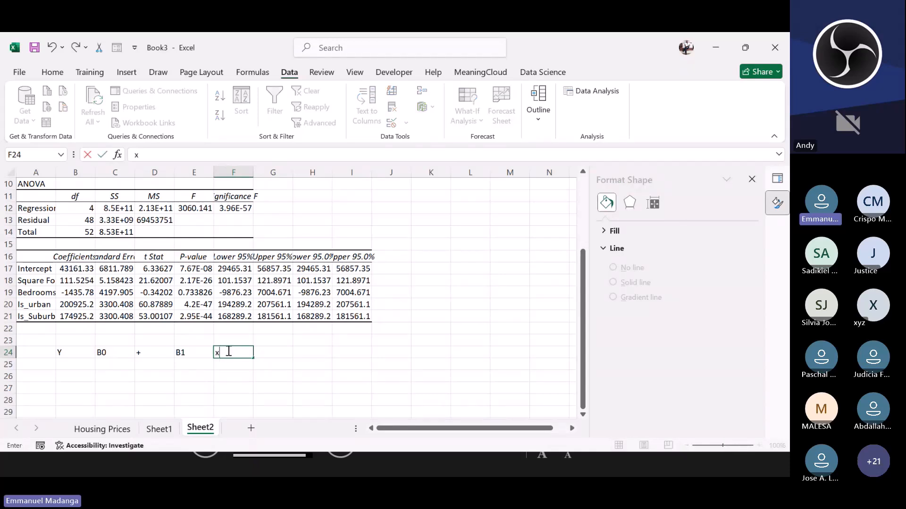
key("BackSpace")
type("X1")
left_click(272, 349)
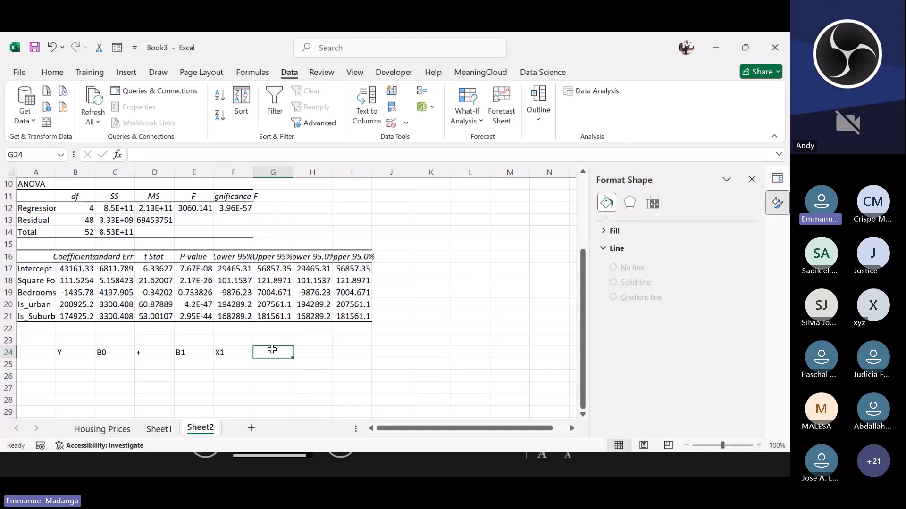
type("'+")
left_click(311, 352)
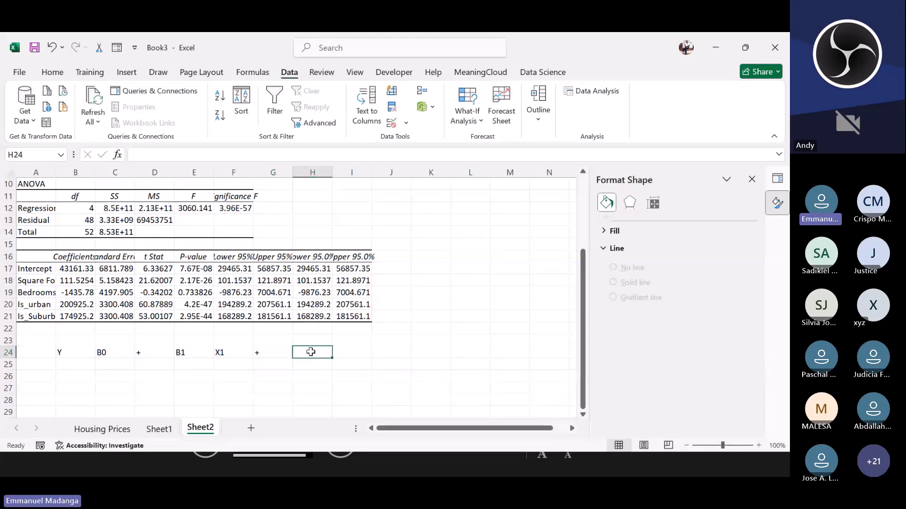
type("b2")
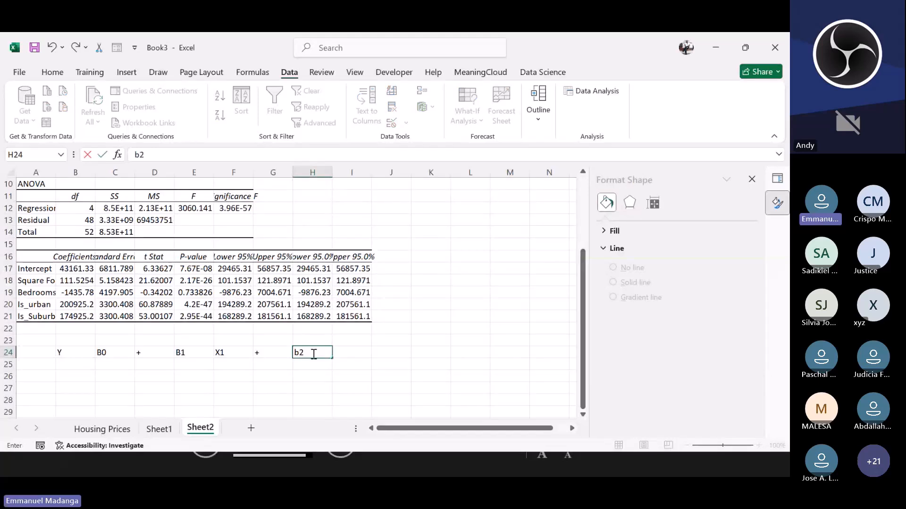
left_click(356, 352)
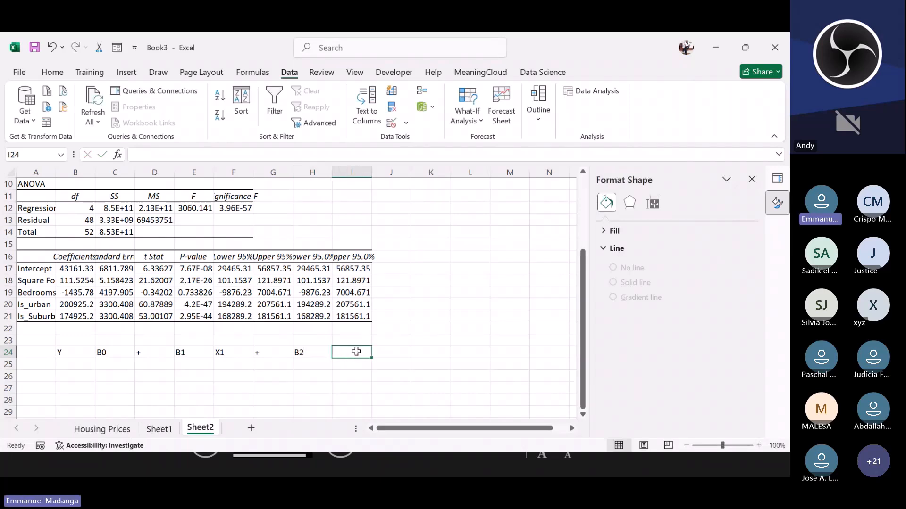
type("X2")
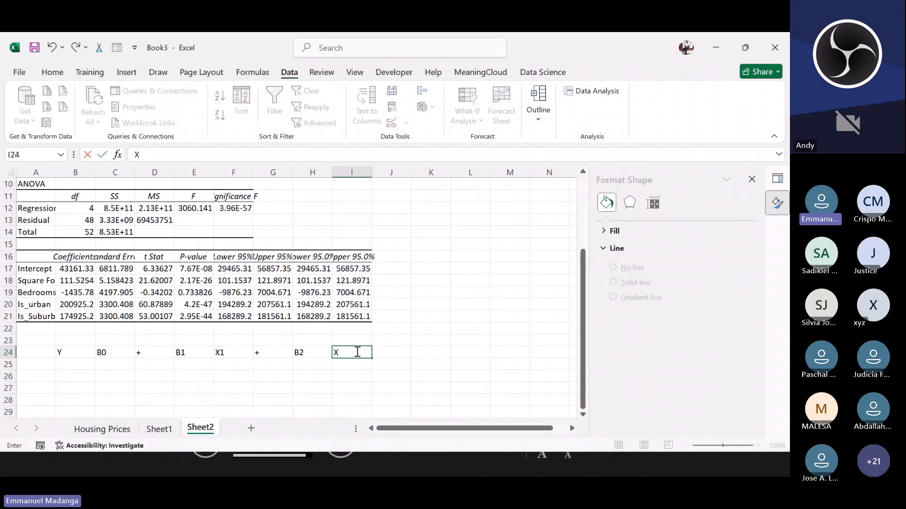
left_click(398, 352)
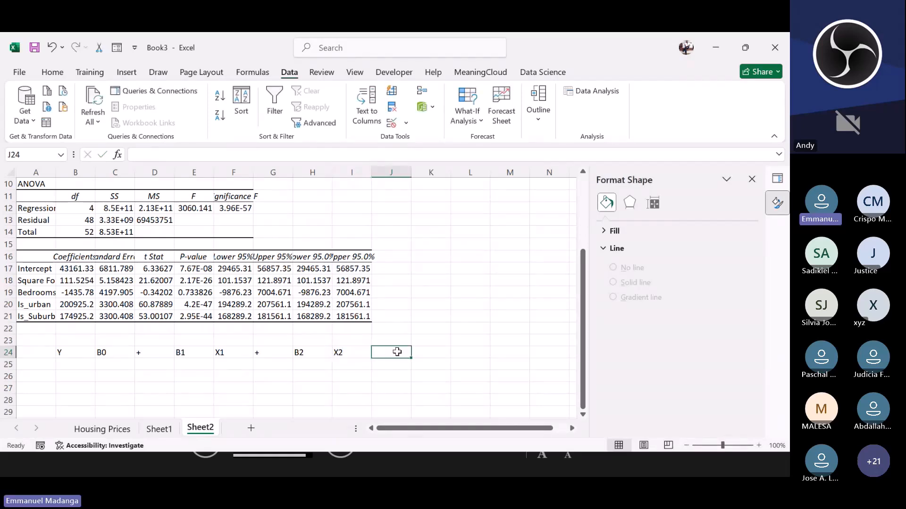
Step: Add a text plus sign in J24 and B3 in K24 to extend the equation
left_click(36, 283)
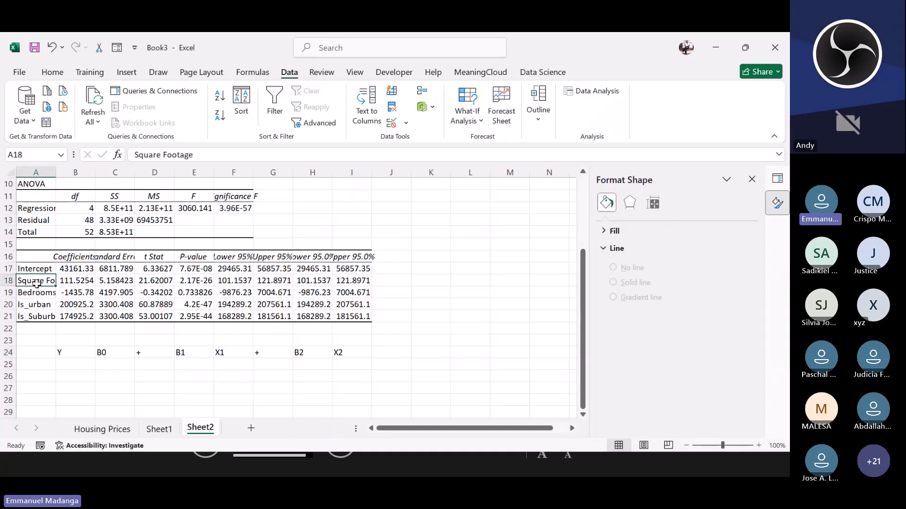
left_click(40, 304)
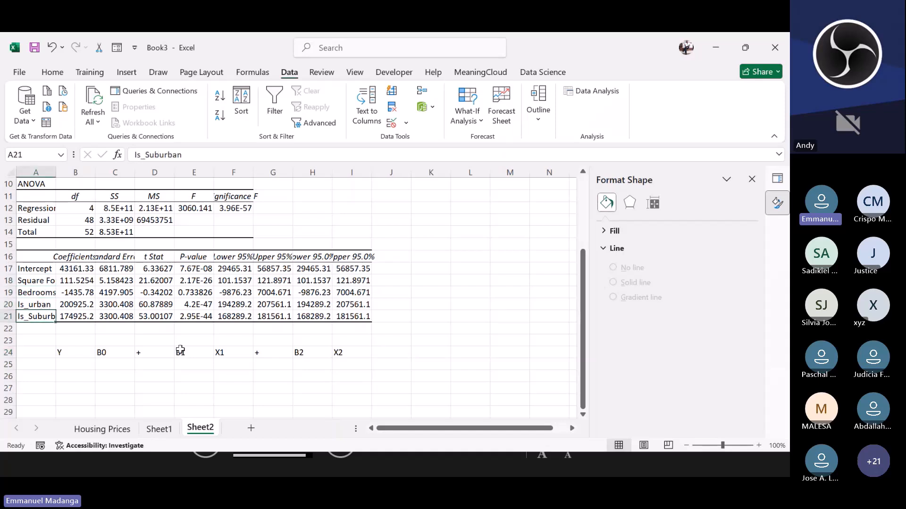
left_click(218, 353)
left_click(340, 351)
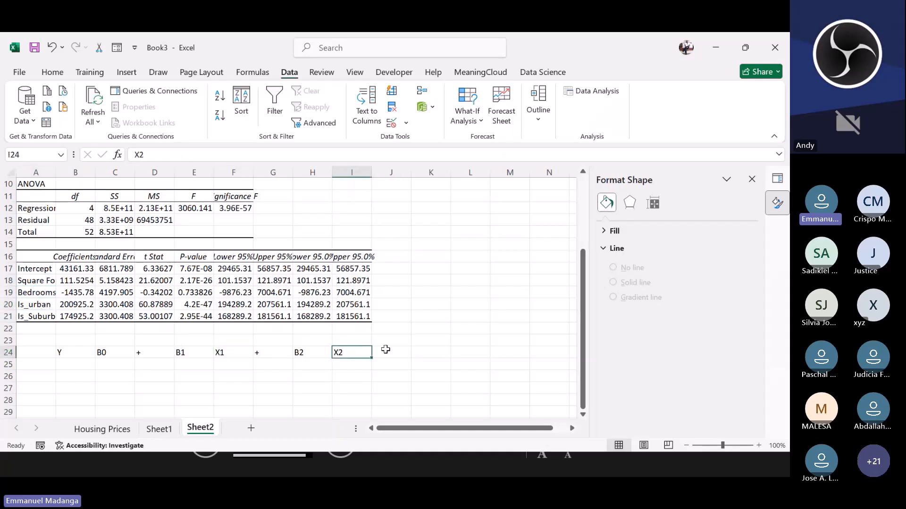
left_click(384, 352)
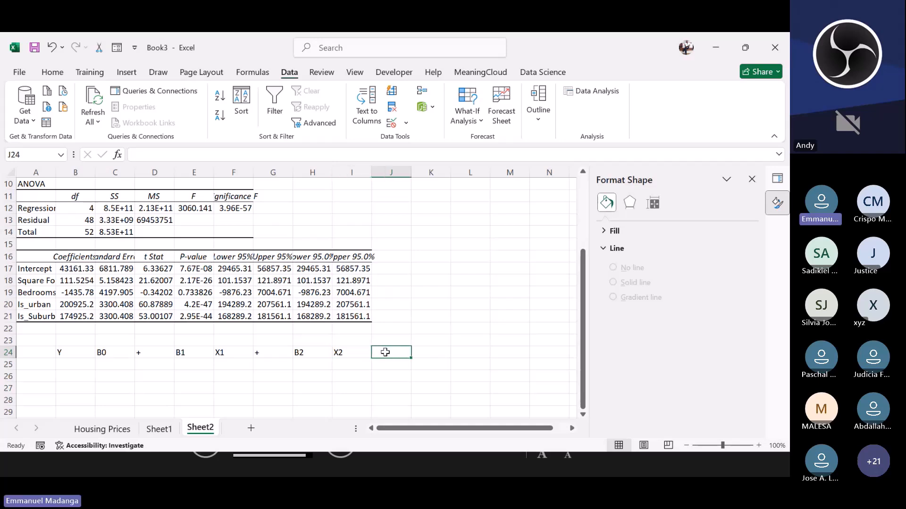
type("+")
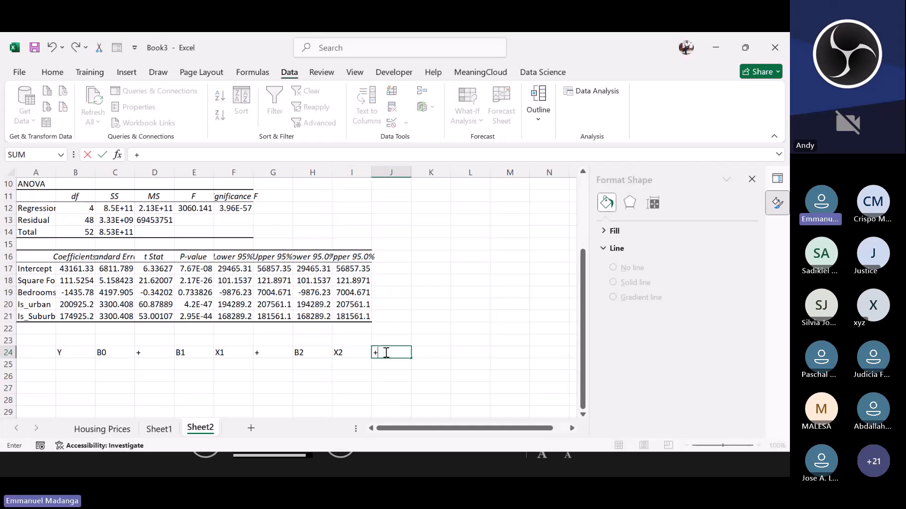
key("BackSpace")
type("'+")
left_click(435, 356)
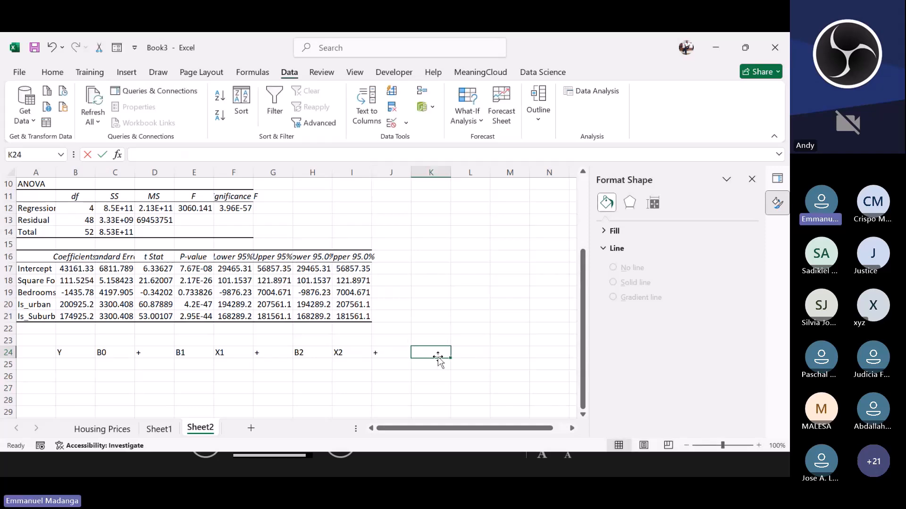
type("B3")
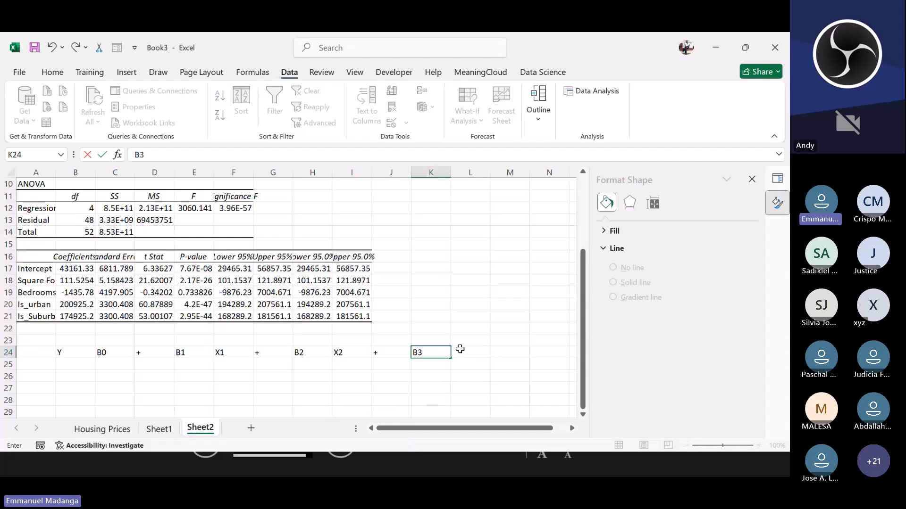
left_click(464, 351)
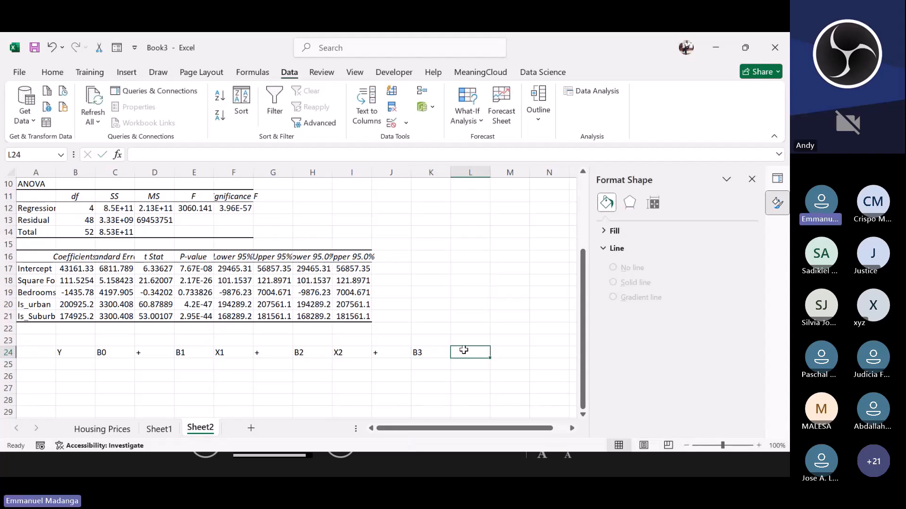
Step: Complete the equation with X3, a text plus sign, B4 and X4 in cells L24 through O24
type("X3")
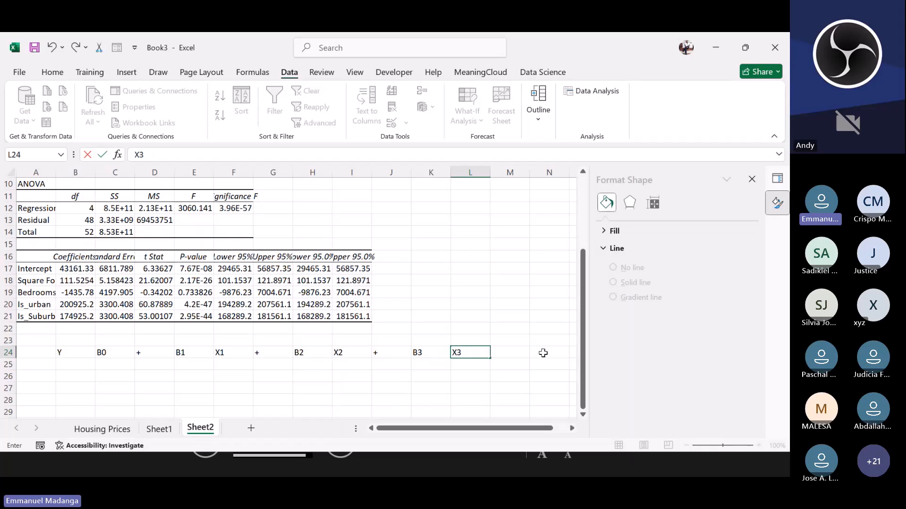
left_click(517, 352)
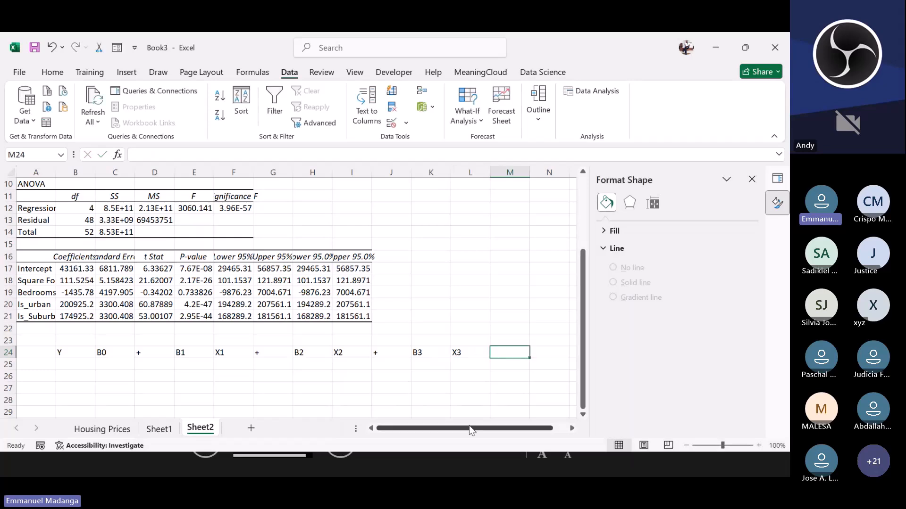
left_click_drag(469, 426, 488, 430)
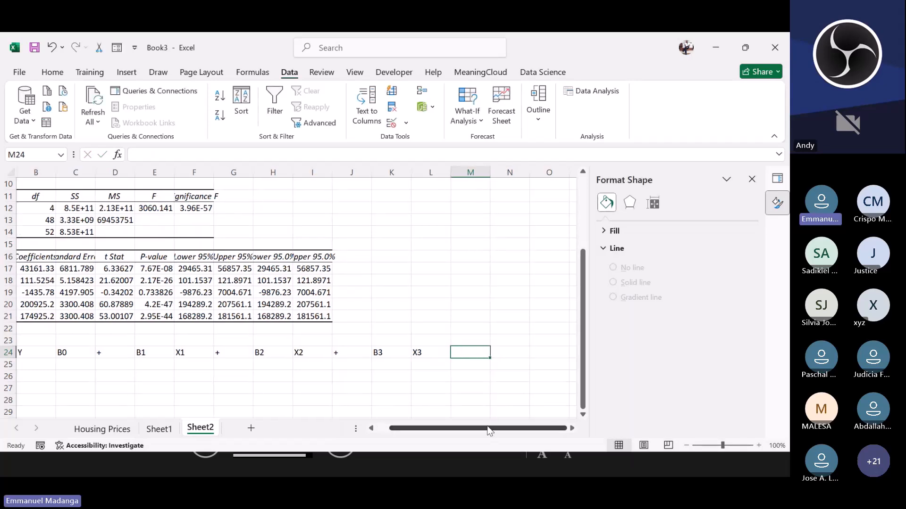
type("'+")
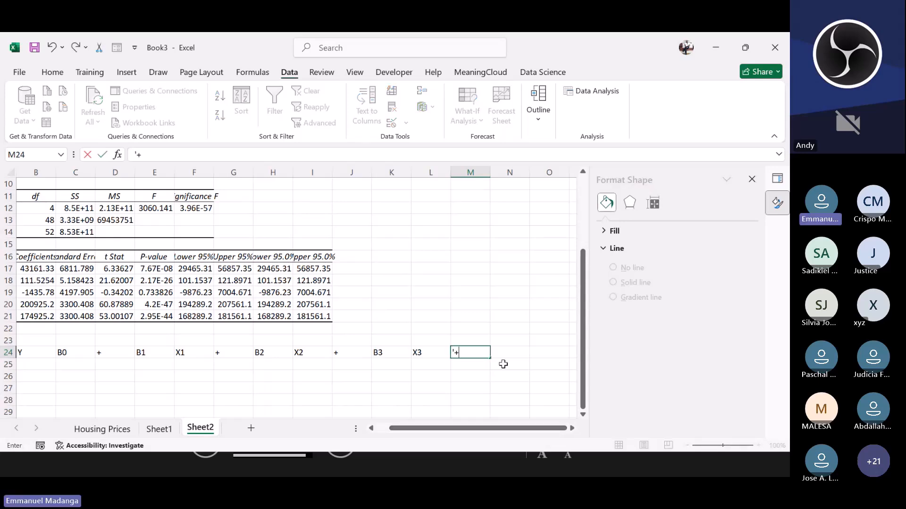
left_click(504, 352)
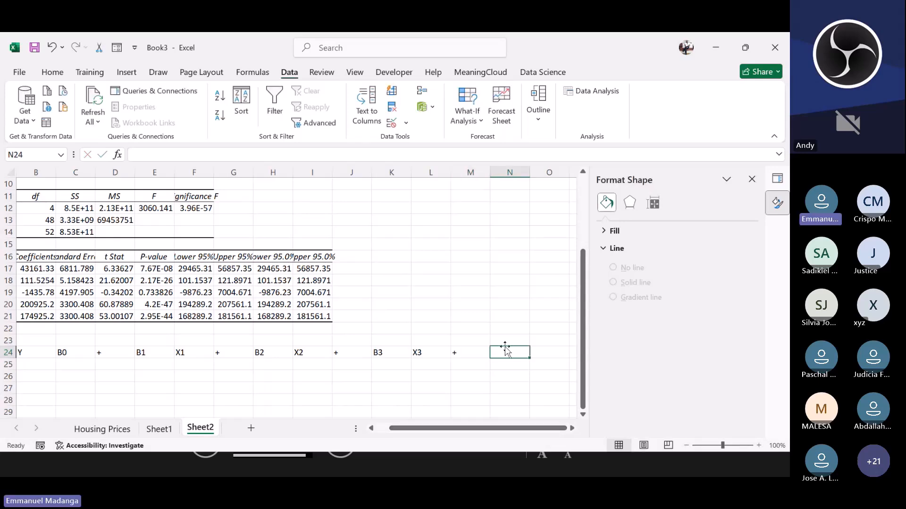
type("B")
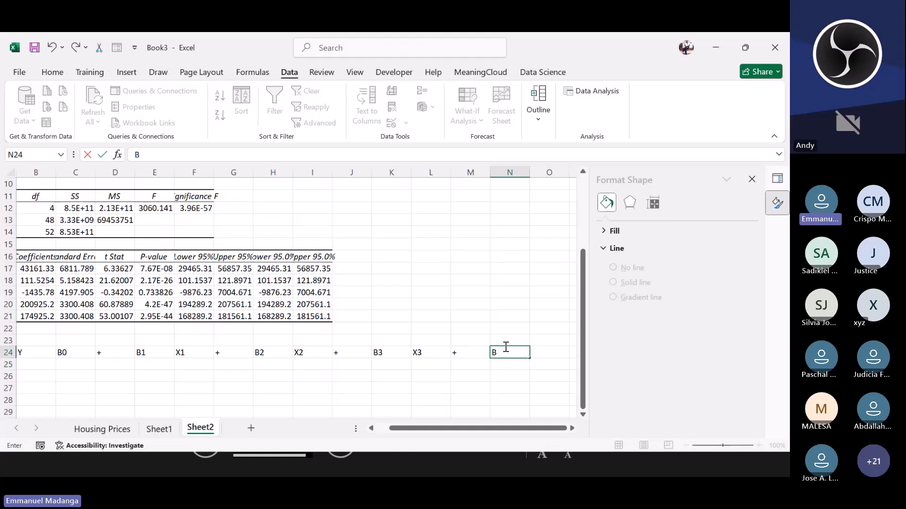
type("4")
left_click(546, 351)
type("X")
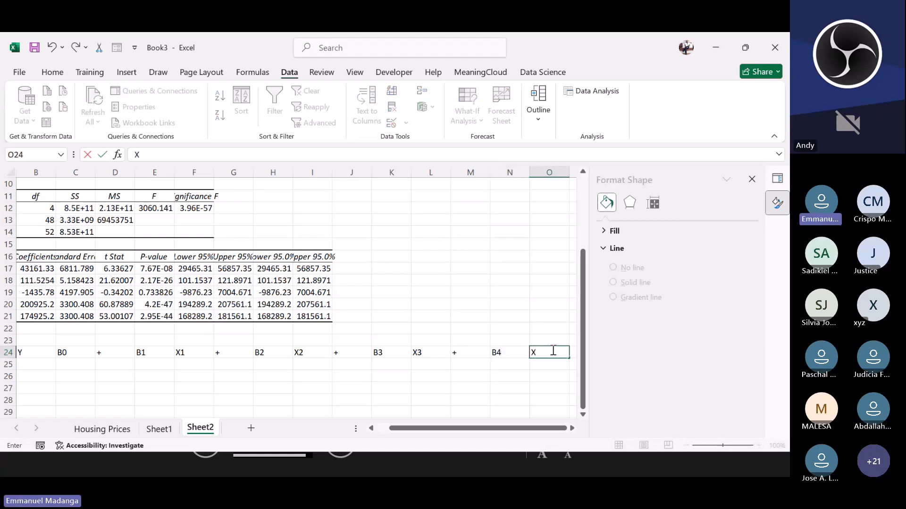
type("4")
key("ctrl+Return")
Step: Label the row beneath the equation with Prices under Y and intercept under B0
left_click(108, 378)
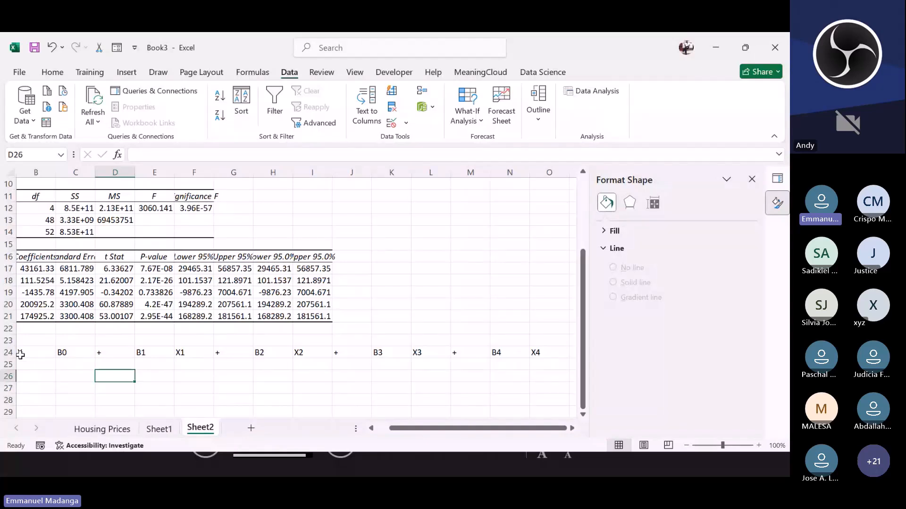
left_click(26, 367)
double_click(23, 365)
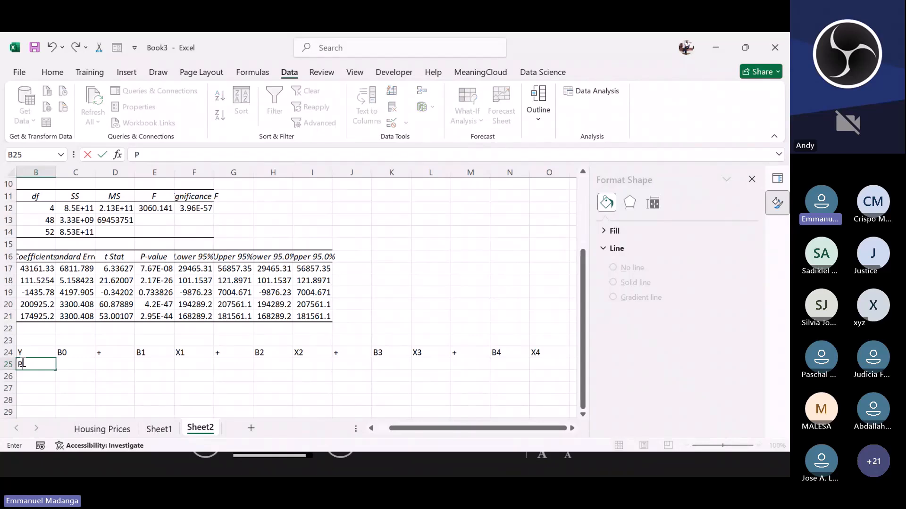
type("Prices")
left_click(81, 362)
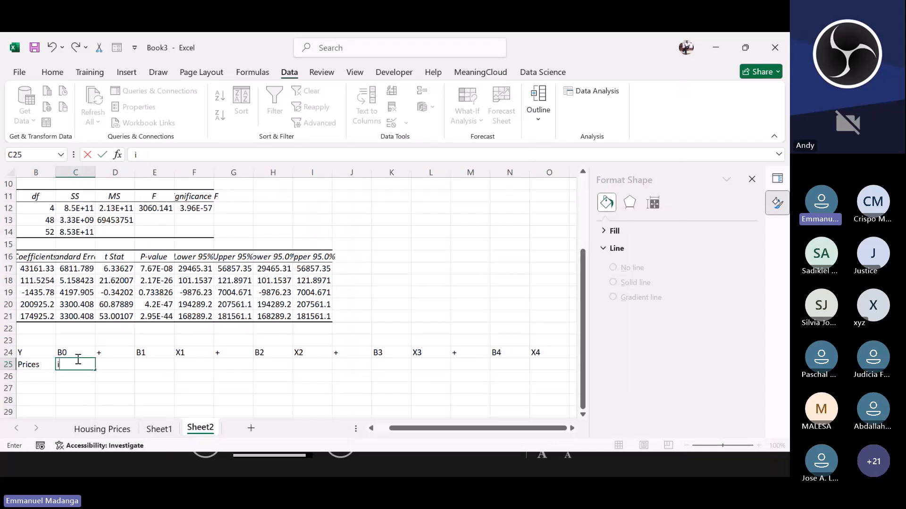
type("intercept")
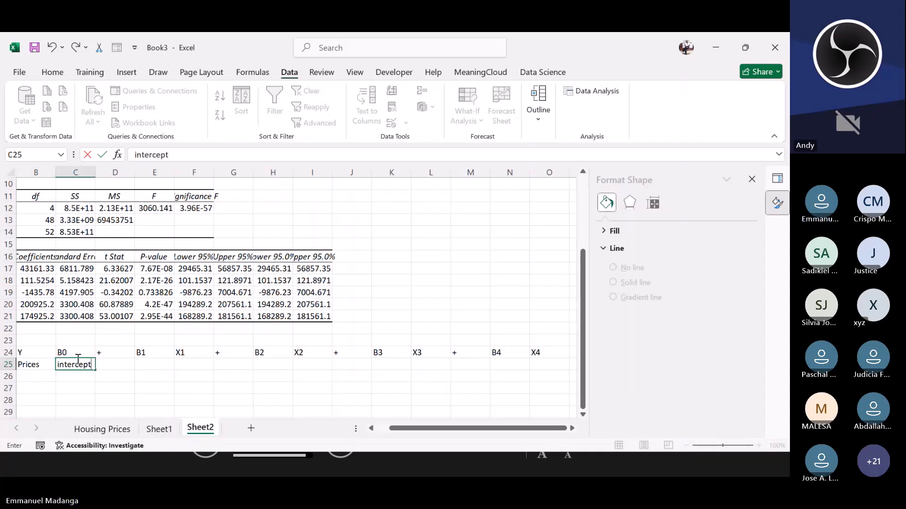
left_click(140, 362)
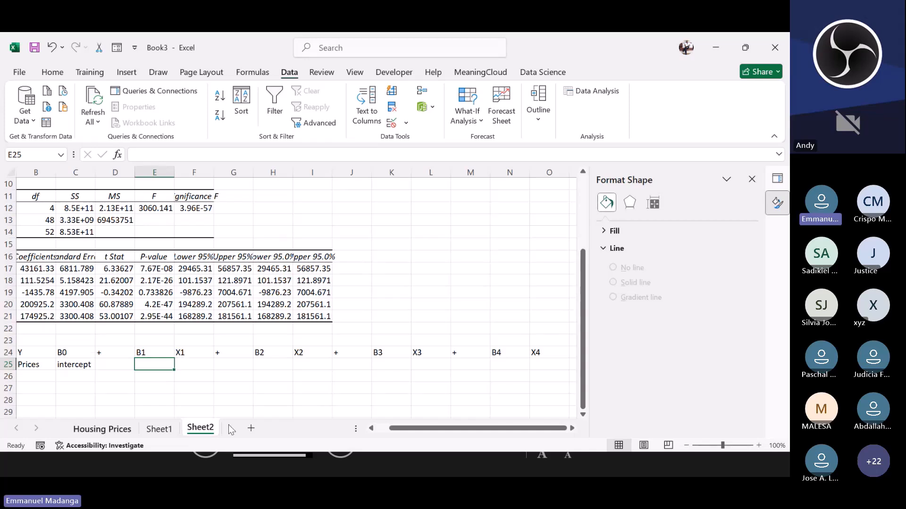
Step: Copy the Square Footage variable name from the output into F25 under X1
left_click_drag(393, 430, 377, 430)
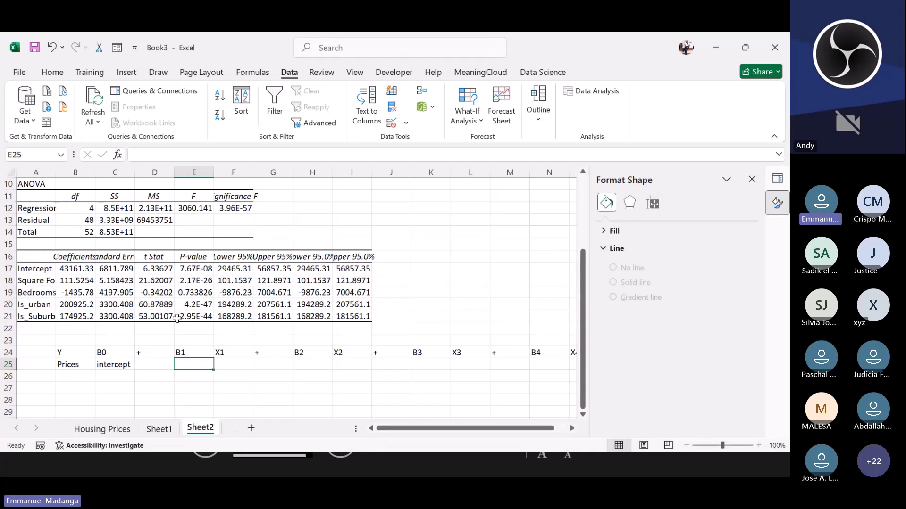
left_click(32, 282)
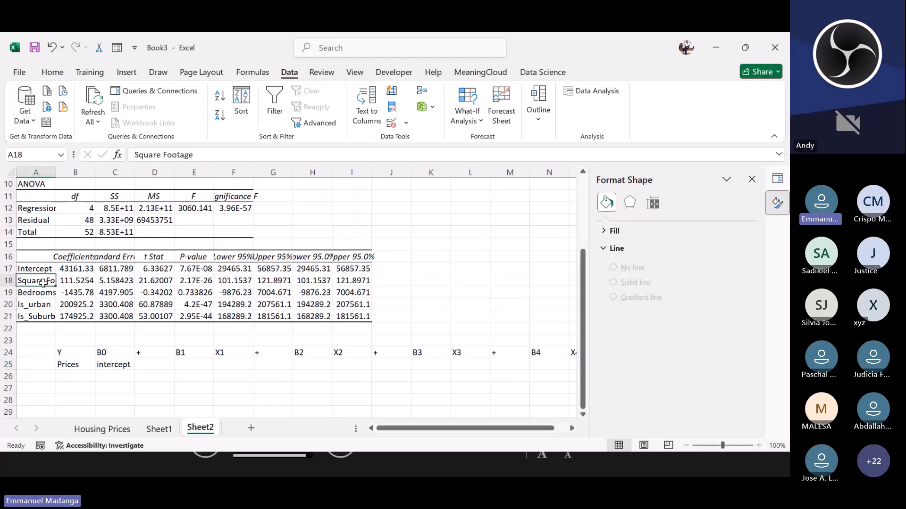
key("ctrl+c")
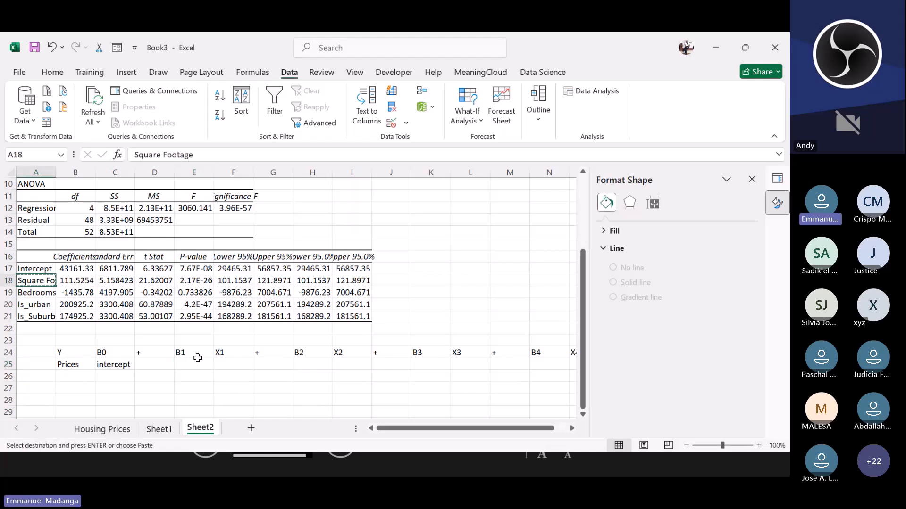
left_click(222, 364)
key("ctrl+v")
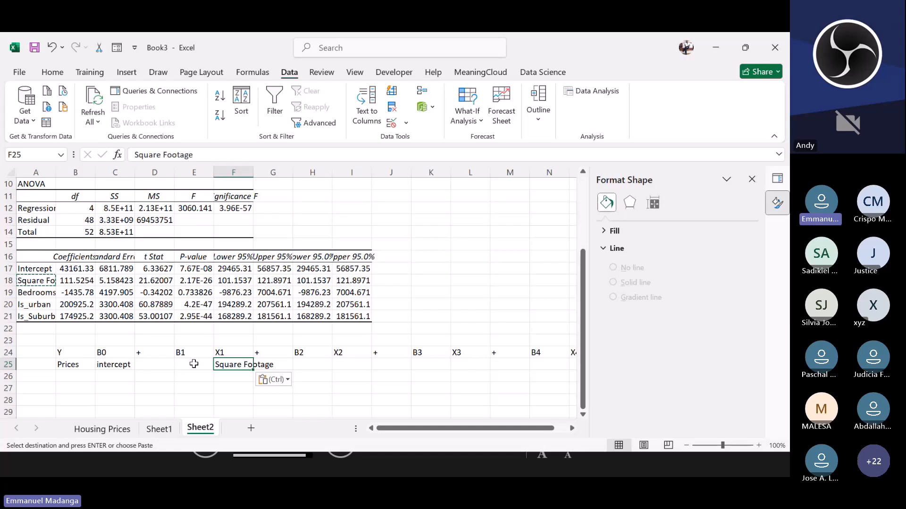
Step: Enter the Square Footage coefficient 111.5254 in E25 under B1
left_click(189, 364)
type("111")
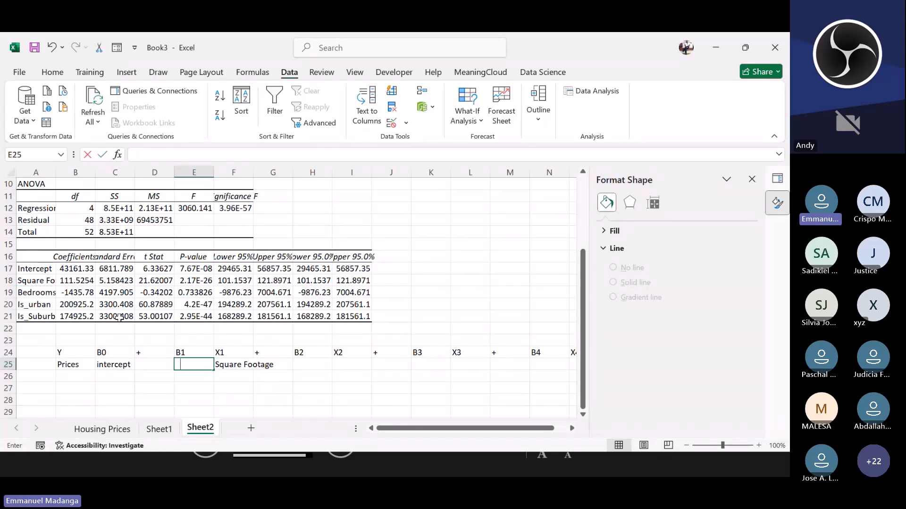
type(".")
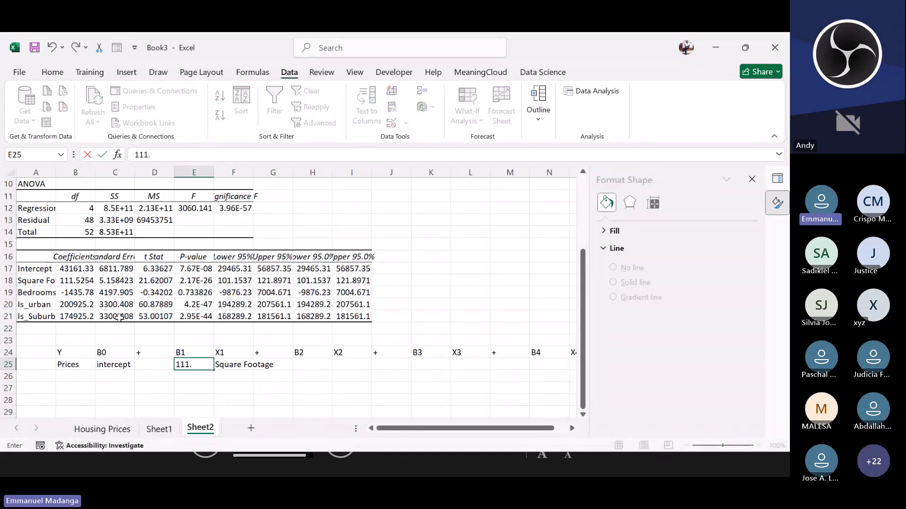
type("5254")
left_click(308, 360)
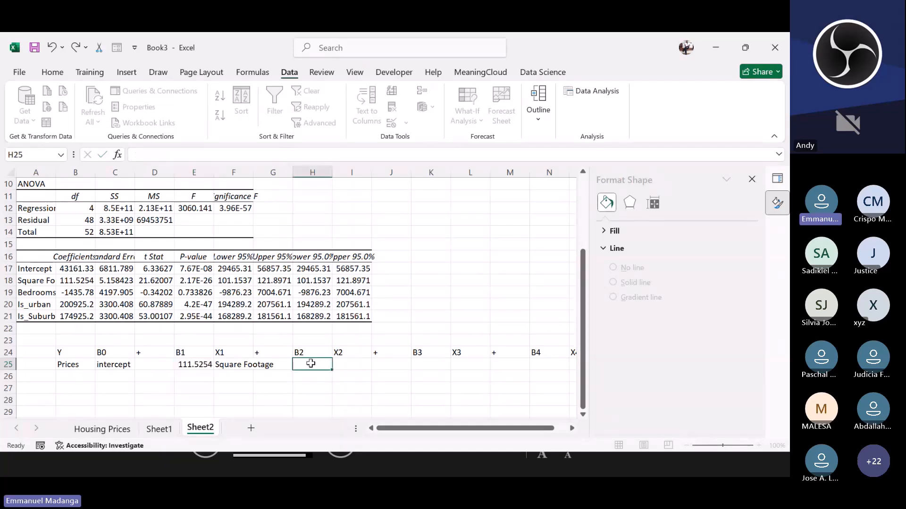
Step: Copy the Bedrooms coefficient from the output into H25 under B2
left_click(78, 295)
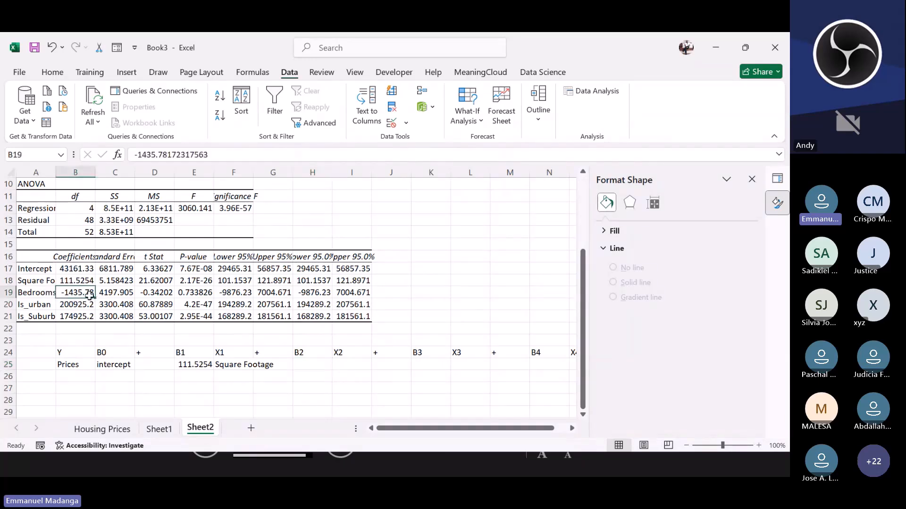
key("ctrl+c")
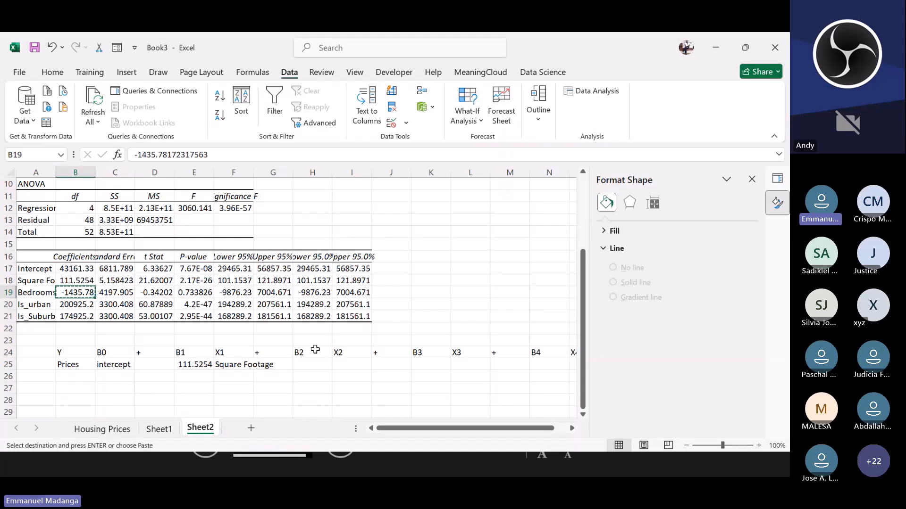
left_click(306, 364)
key("ctrl+v")
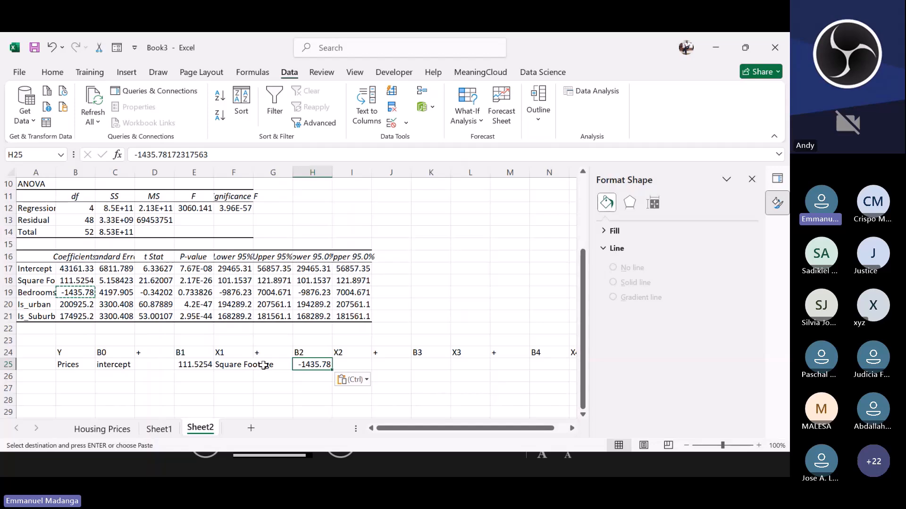
Step: Copy the Bedrooms variable name from the output into I25 under X2
left_click(44, 295)
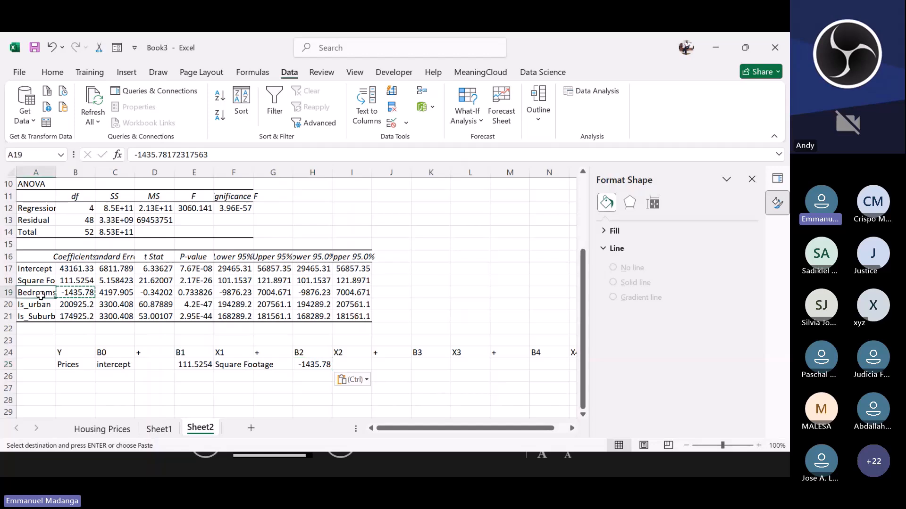
key("ctrl+c")
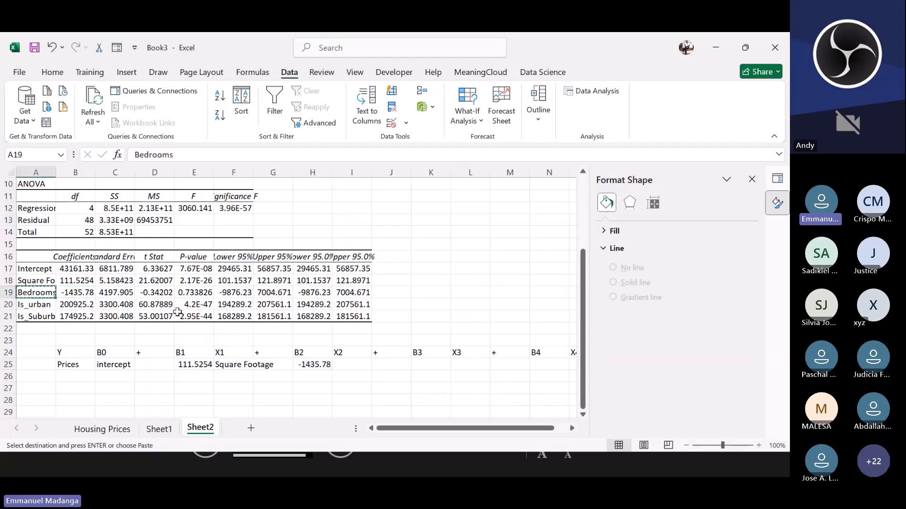
left_click(341, 364)
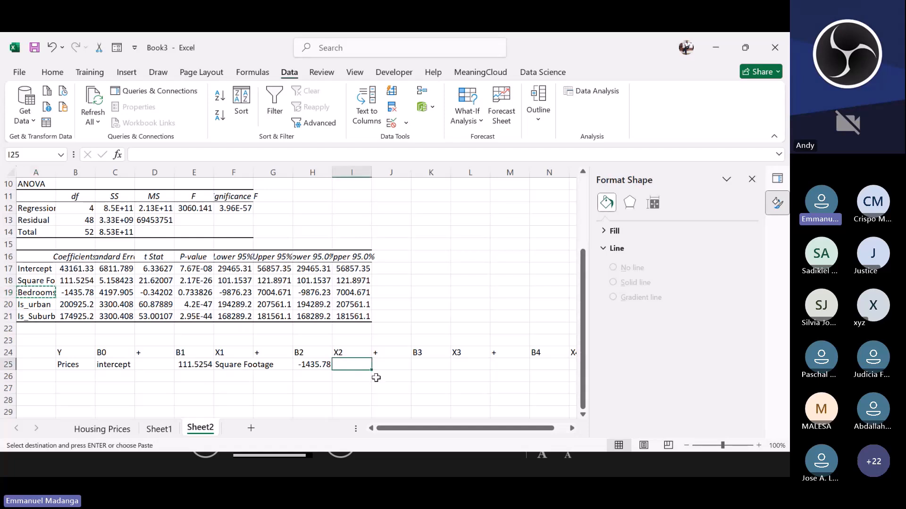
key("ctrl+v")
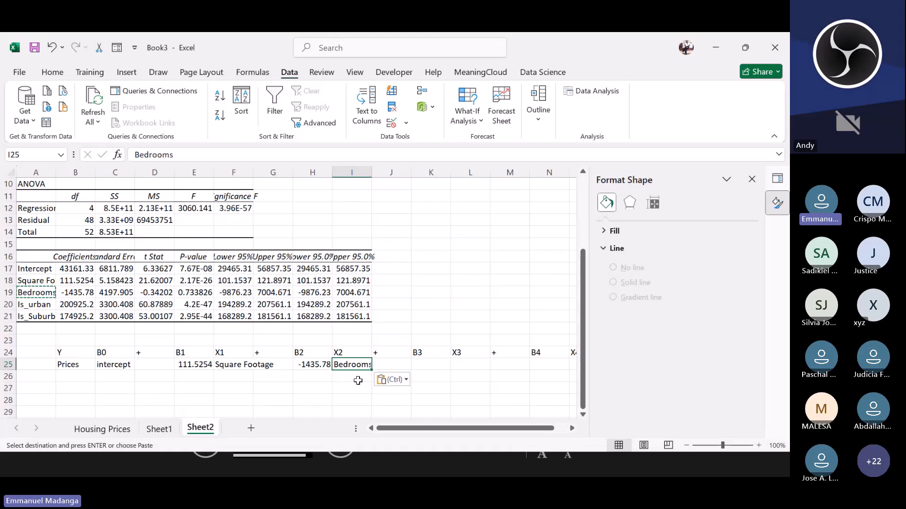
left_click(358, 379)
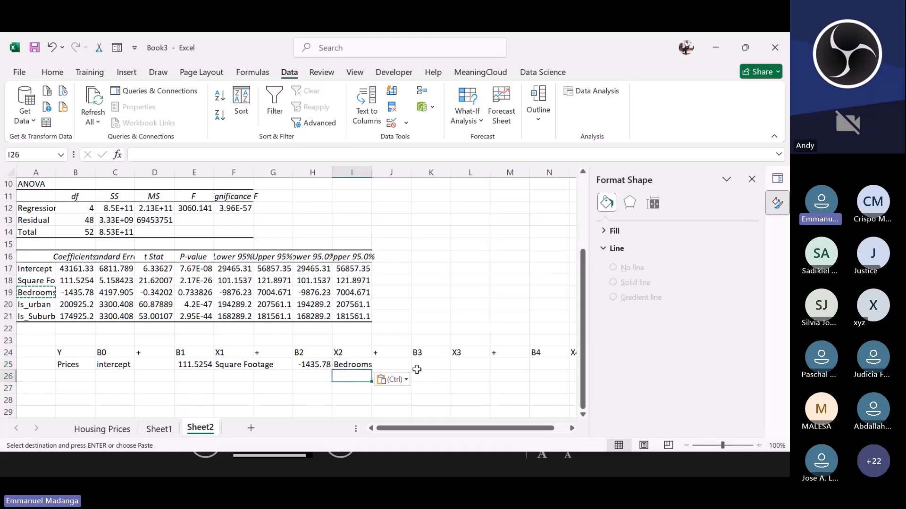
Step: Paste the Intercept coefficient from the output into C25 under B0, replacing the intercept label
left_click(438, 116)
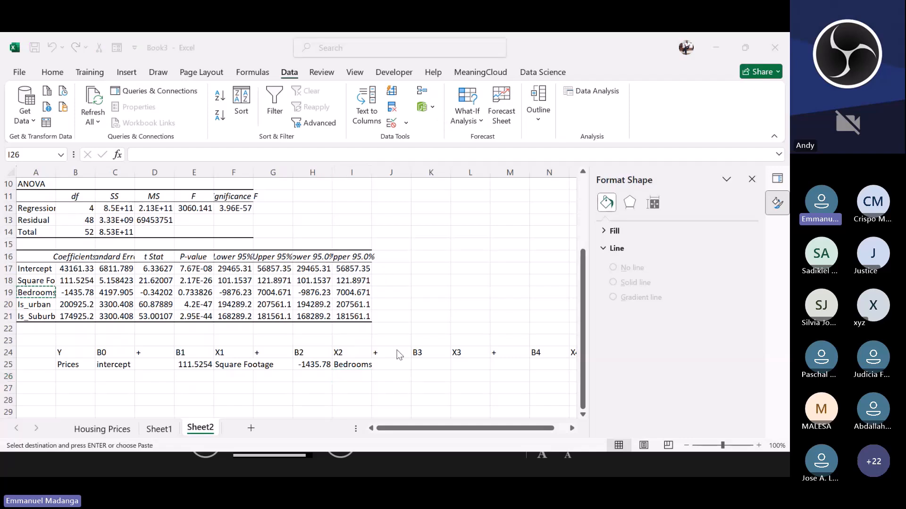
left_click(418, 364)
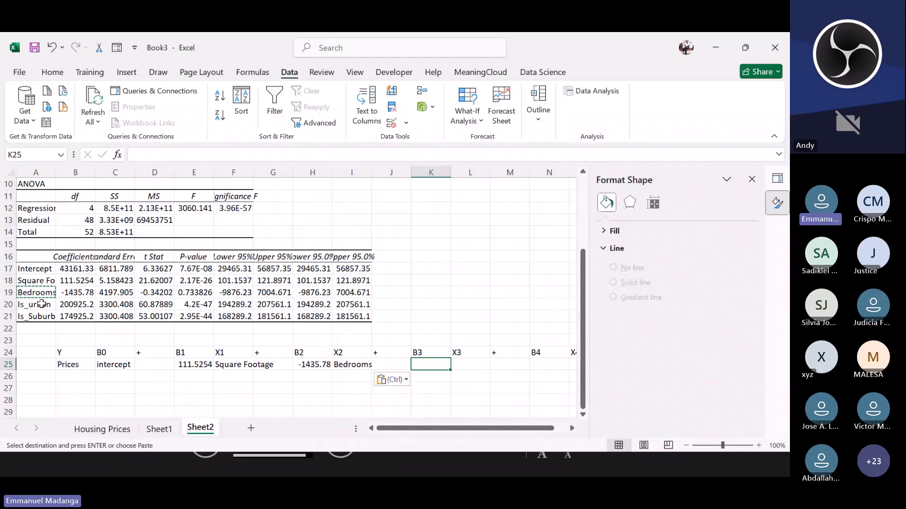
left_click(76, 268)
key("ctrl+c")
left_click(115, 365)
key("ctrl+v")
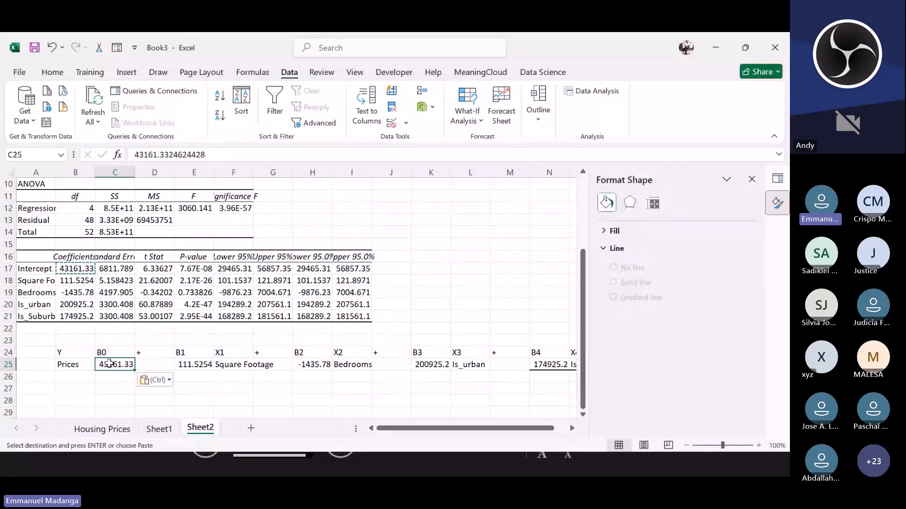
Step: Review the coefficient values and variable names filled in beneath the equation in row 25
left_click(228, 365)
key("Left")
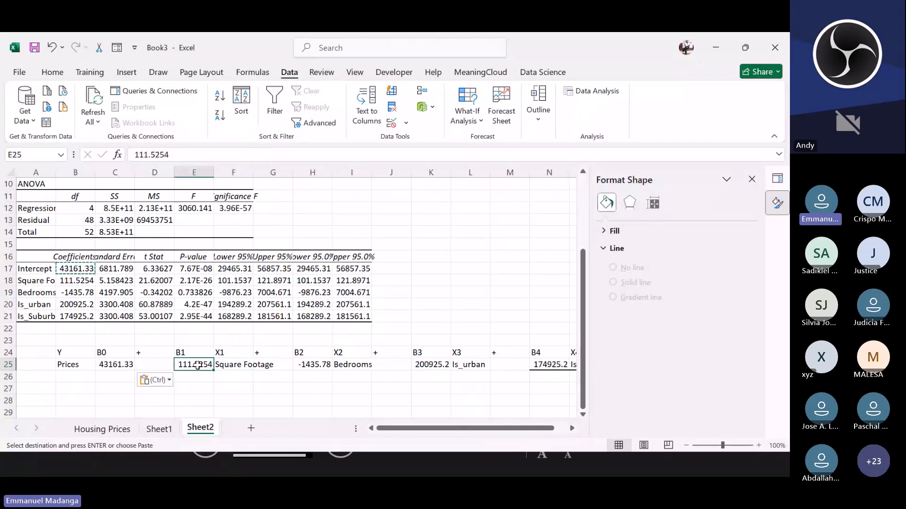
left_click(234, 368)
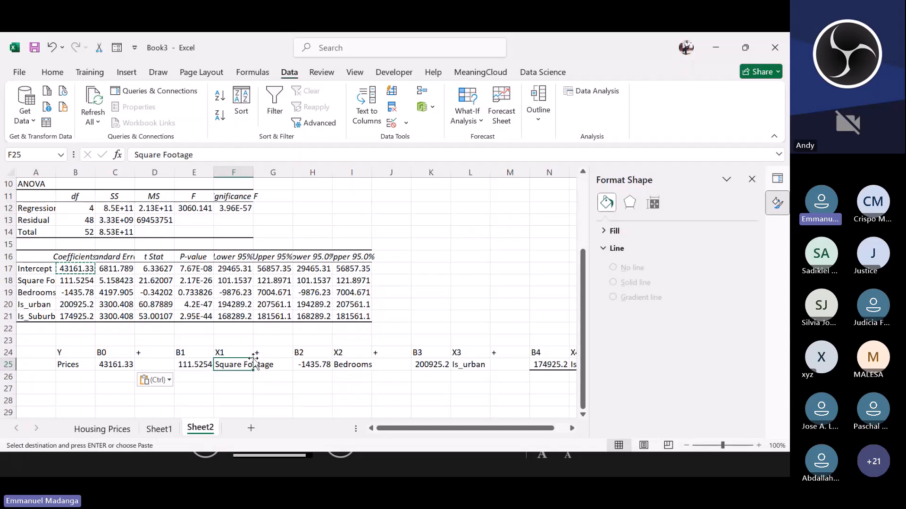
left_click(190, 361)
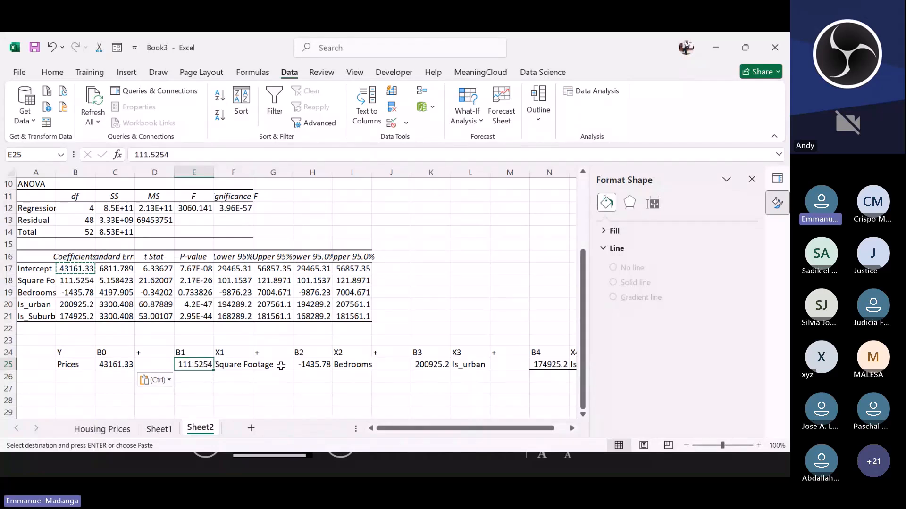
left_click(314, 367)
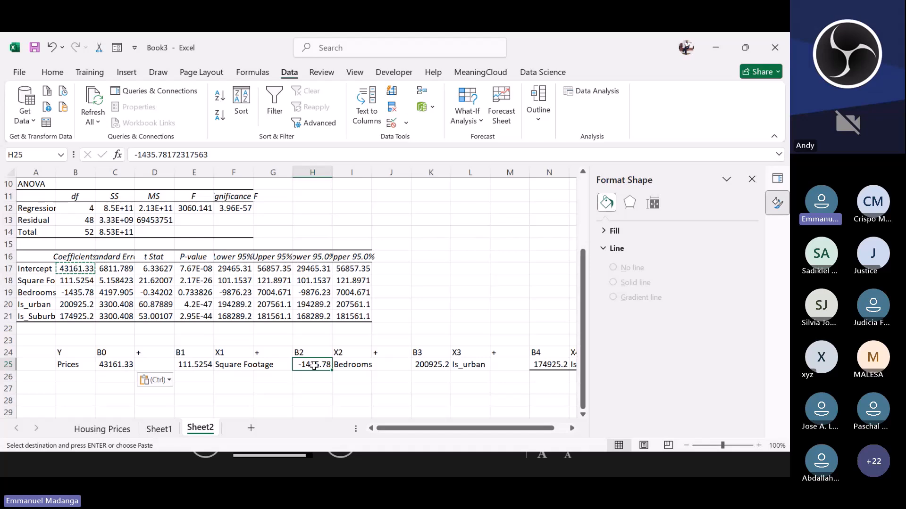
left_click(343, 368)
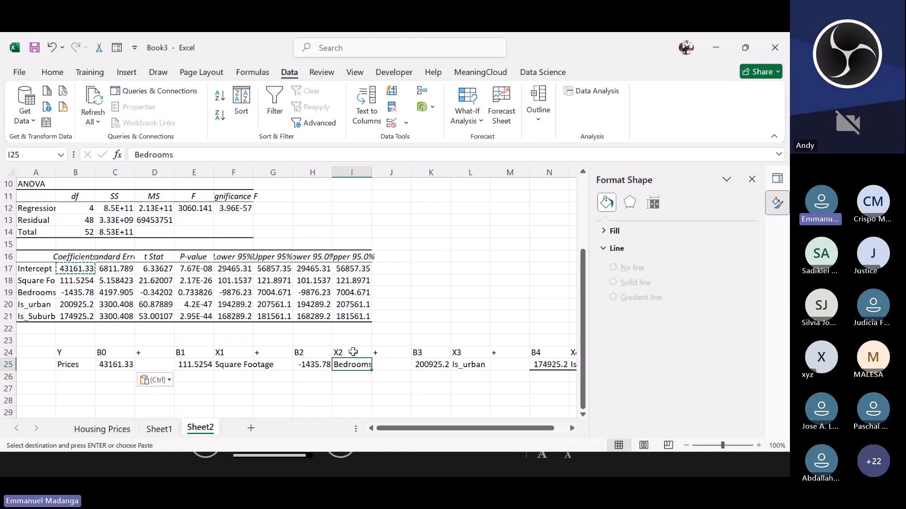
left_click(315, 368)
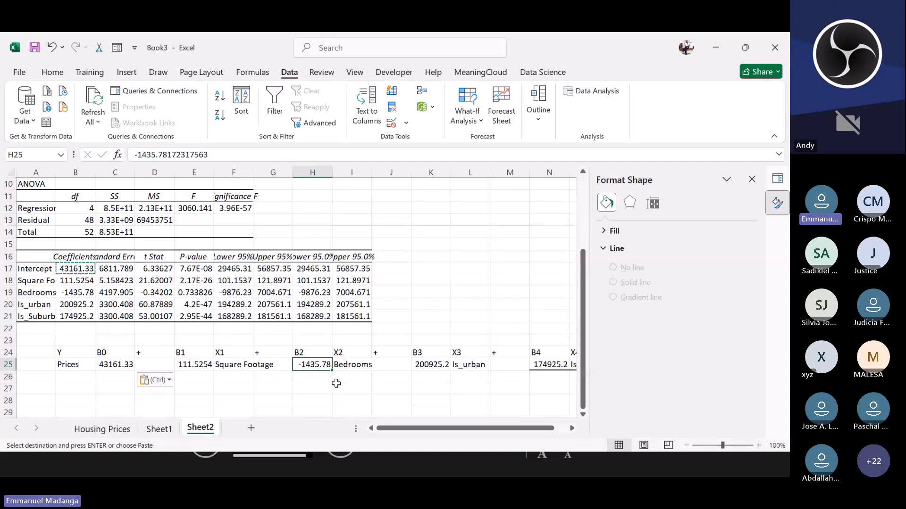
Step: Try entering 0 and then 1 in place of the X3 variable name in L25
left_click_drag(442, 428, 457, 428)
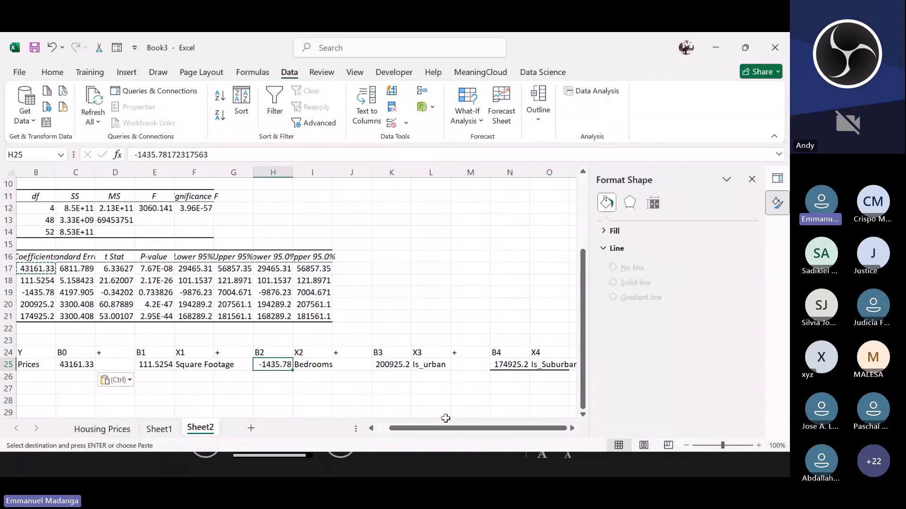
left_click(401, 368)
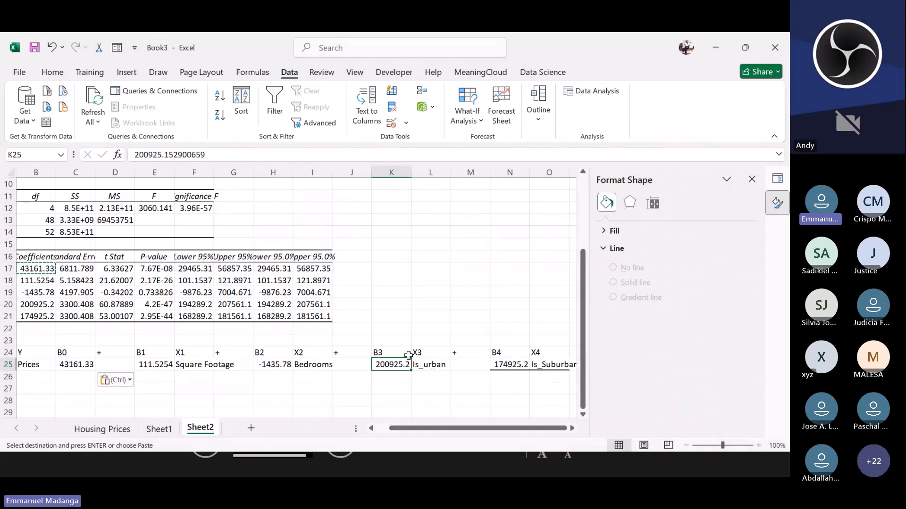
left_click(426, 377)
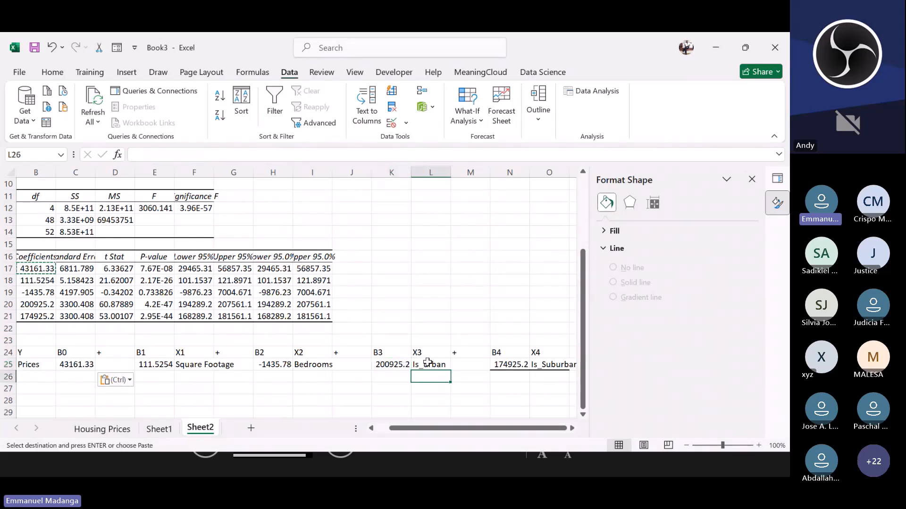
left_click(430, 364)
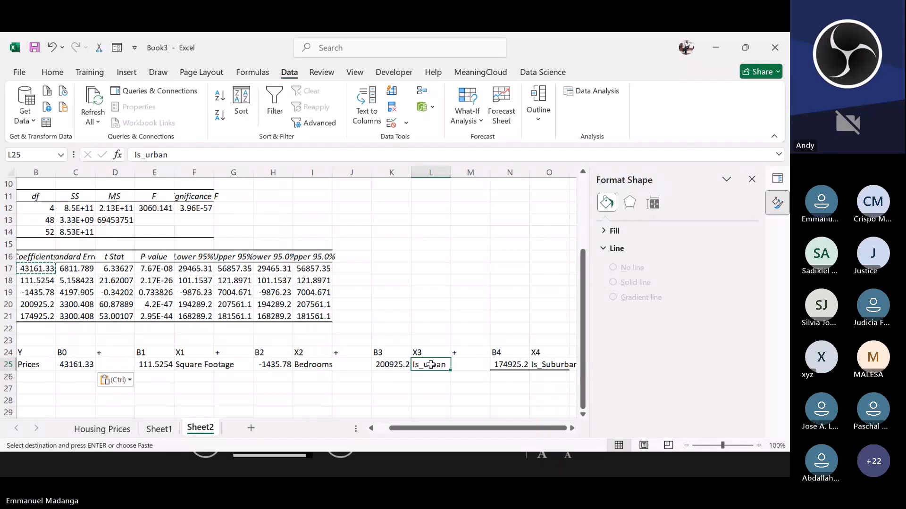
type("0")
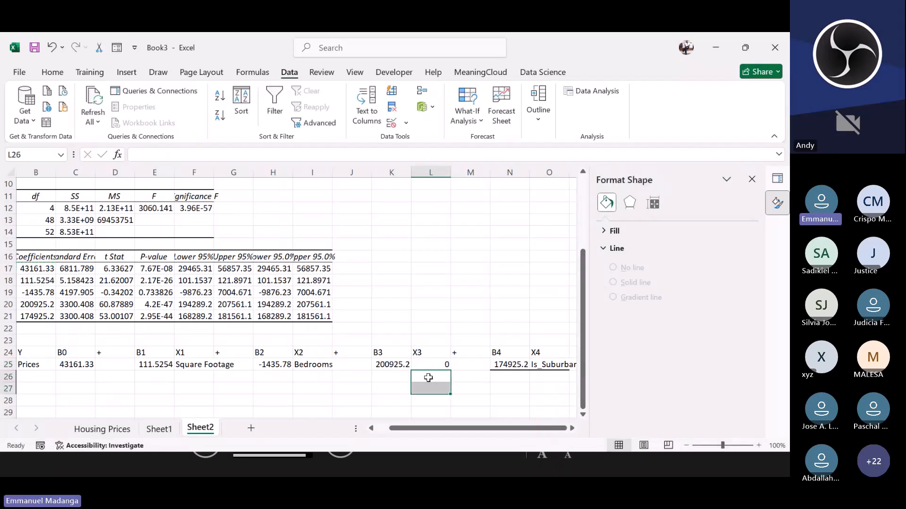
left_click(432, 366)
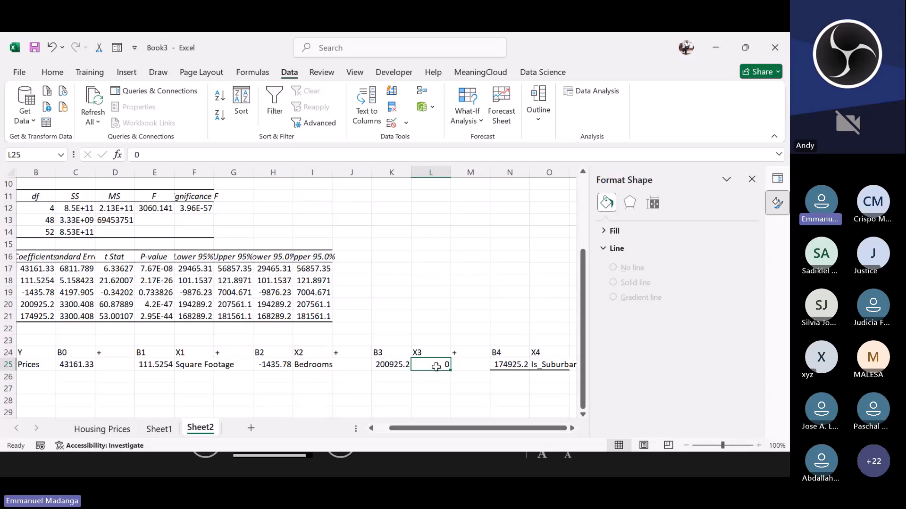
type("1")
key("Return")
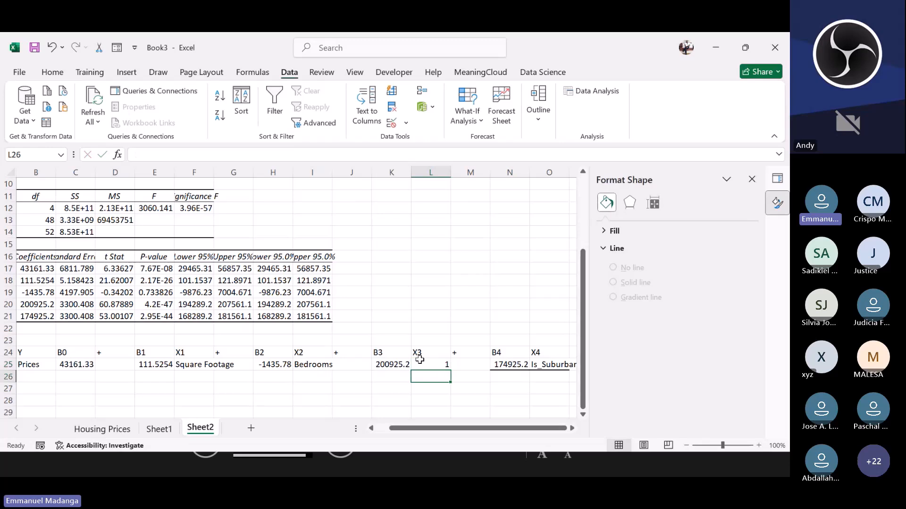
Step: Re-enter the X3 variable name in L25 as is_urban
left_click(419, 361)
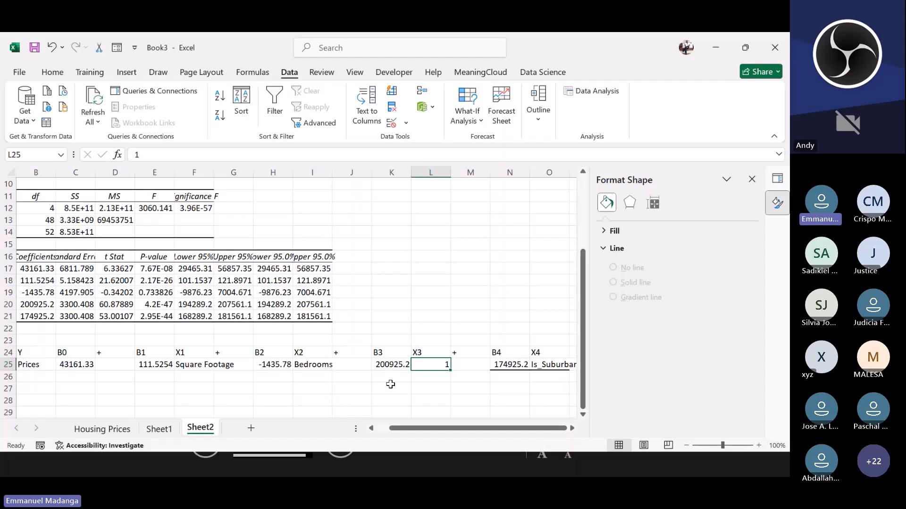
left_click(422, 376)
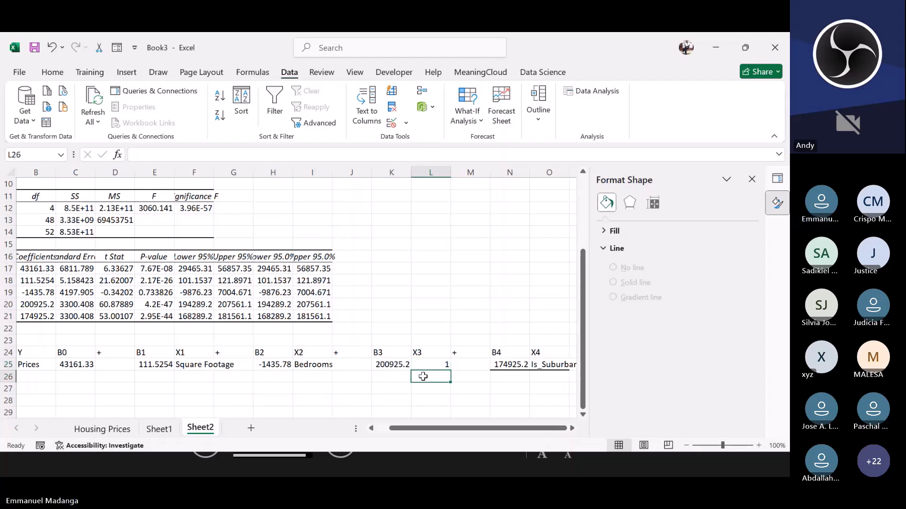
left_click(423, 366)
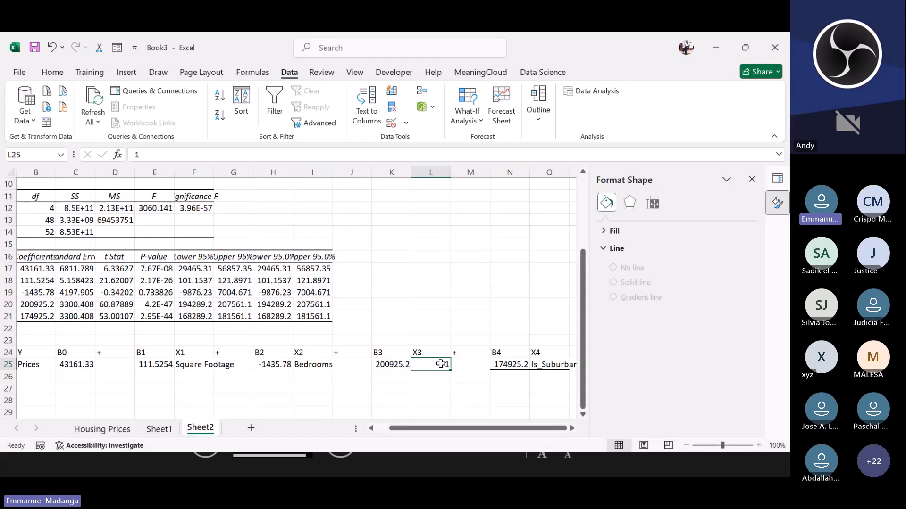
type("is_urban")
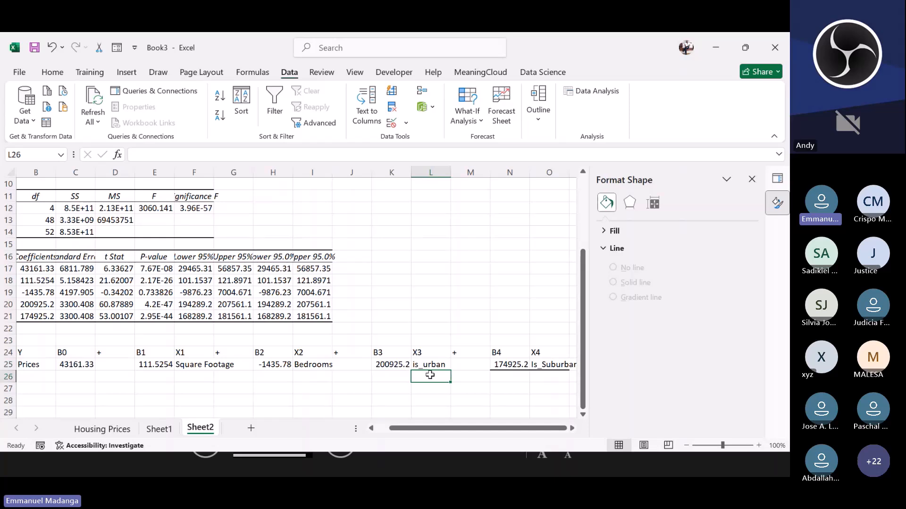
Step: Examine the Is_urban and Is_Suburban dummy columns in the Housing Prices data
left_click(119, 429)
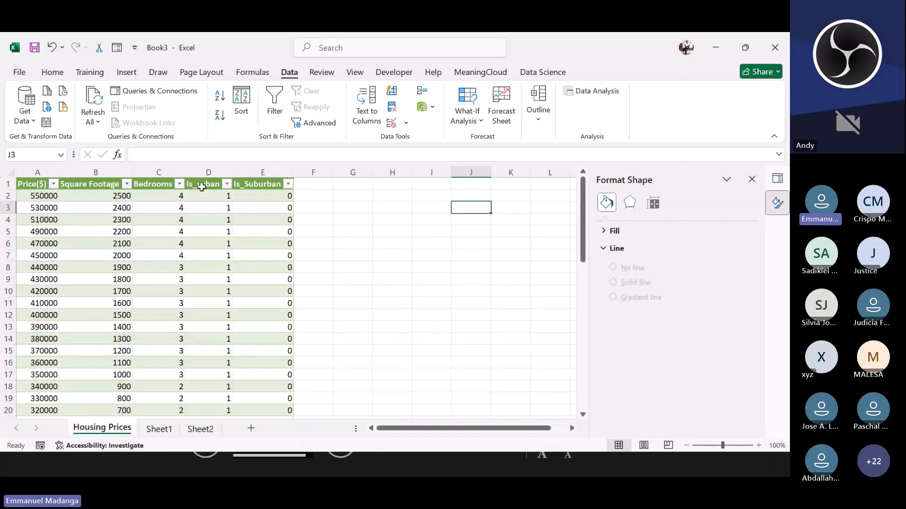
left_click(220, 240)
scroll(230, 283, "down", 1)
scroll(231, 283, "down", 9)
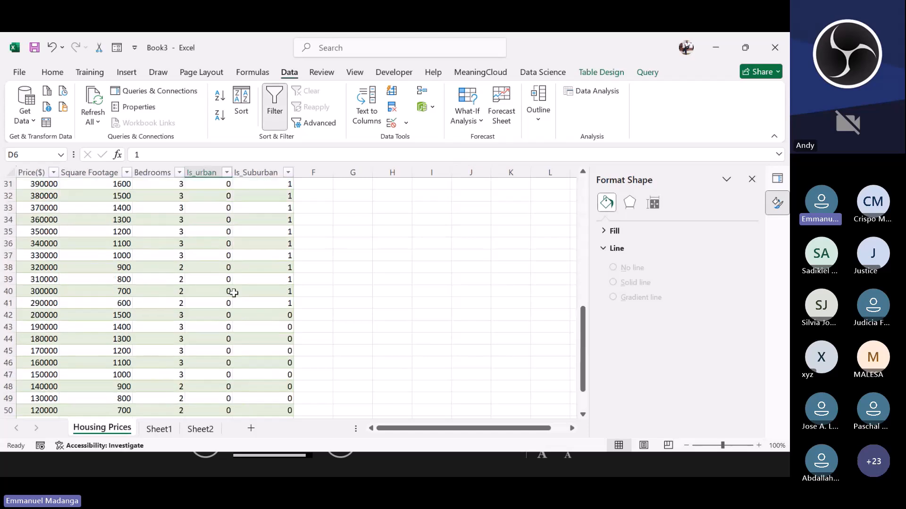
left_click(230, 293)
scroll(238, 274, "up", 8)
scroll(241, 273, "up", 2)
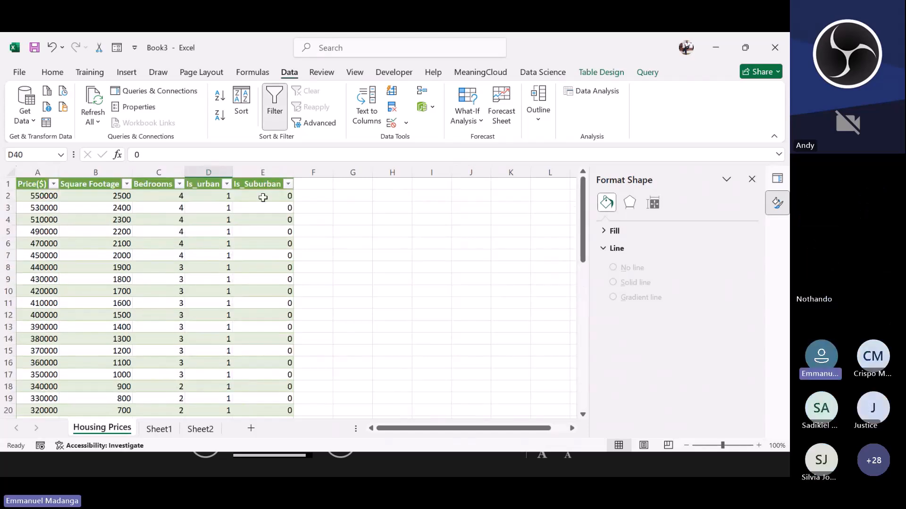
left_click(269, 218)
scroll(274, 300, "down", 3)
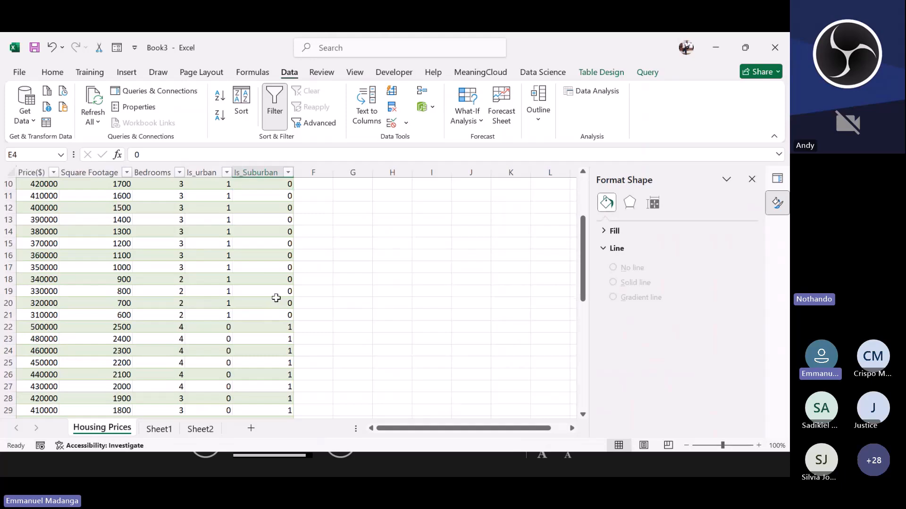
scroll(279, 293, "up", 3)
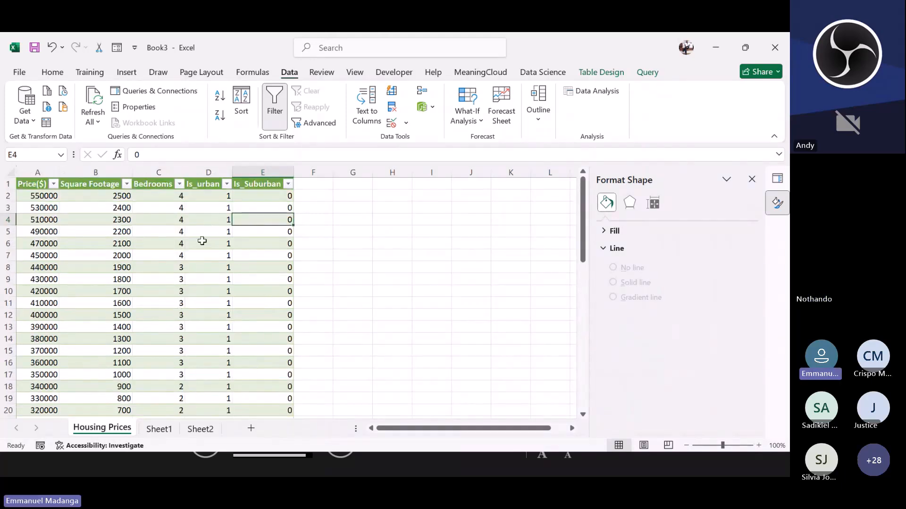
left_click(264, 232)
scroll(264, 326, "down", 3)
scroll(265, 331, "down", 11)
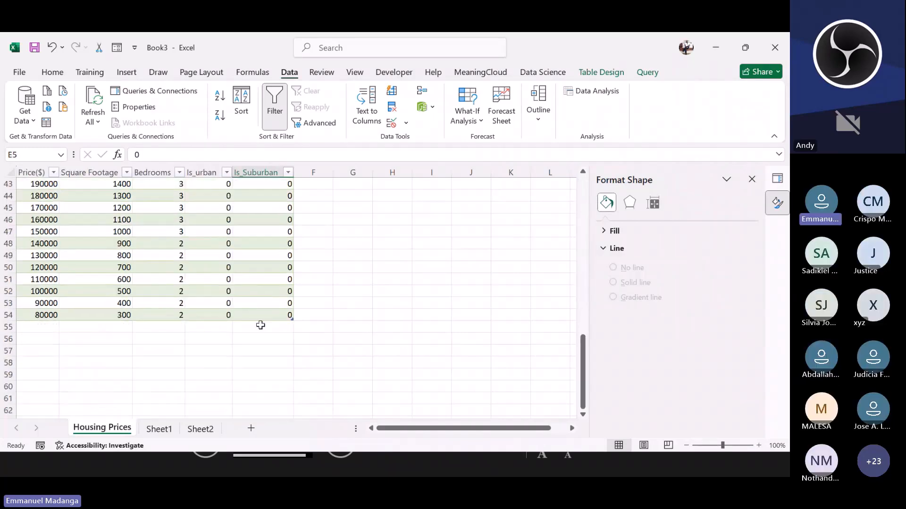
left_click(222, 278)
left_click(269, 279)
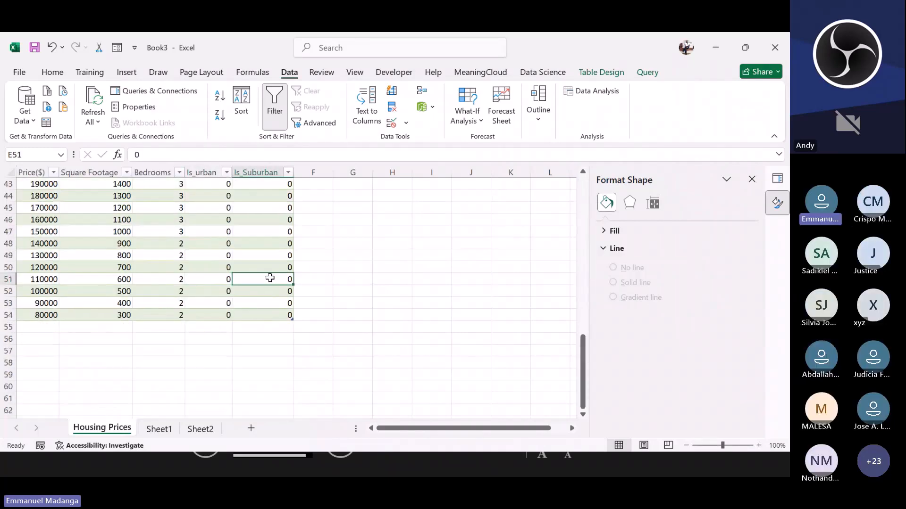
Step: Review the coefficients and variable names in row 25 against the regression output
left_click(191, 429)
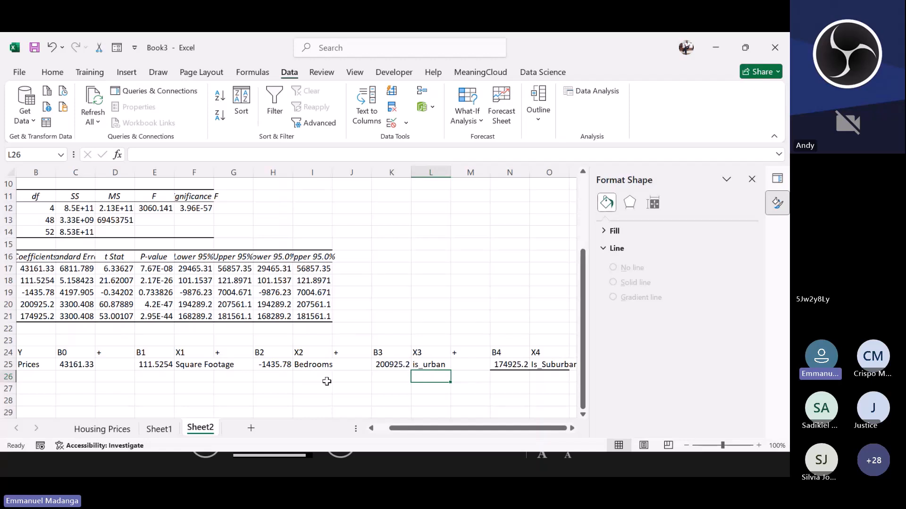
left_click(448, 360)
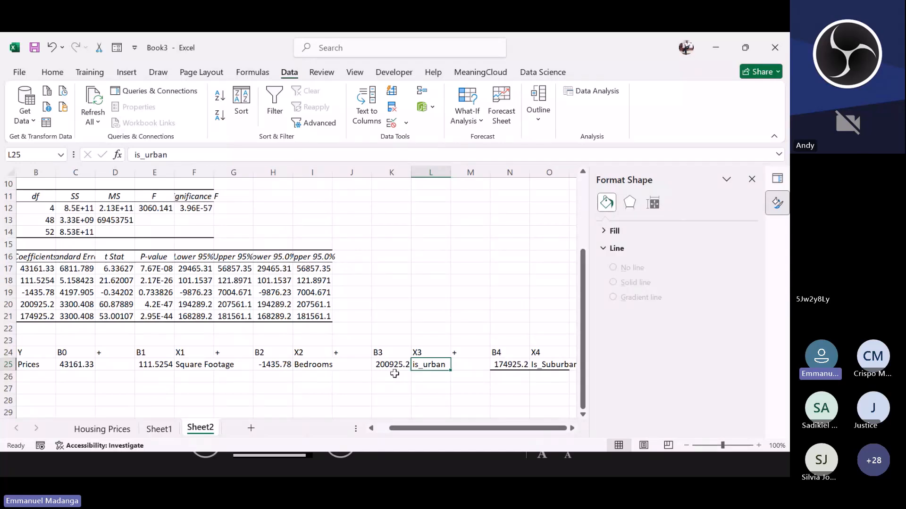
left_click(396, 368)
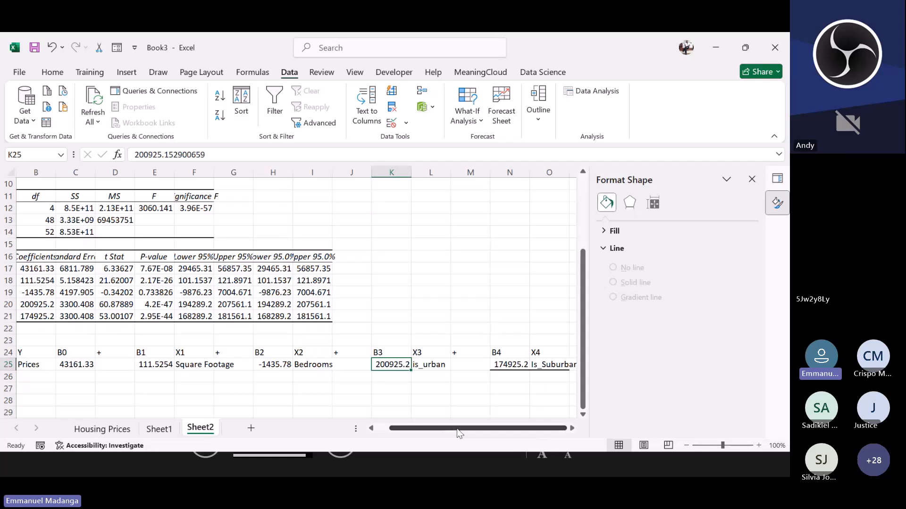
left_click(542, 367)
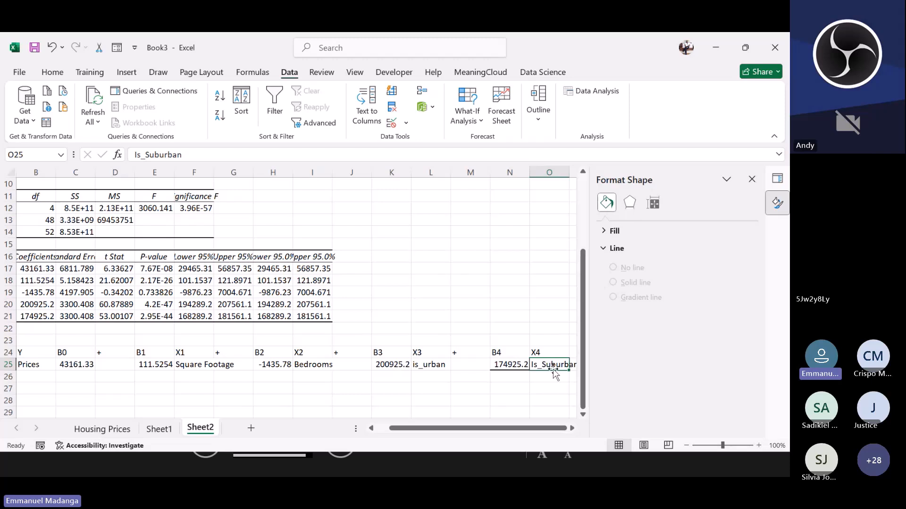
left_click(506, 363)
left_click_drag(472, 428, 443, 428)
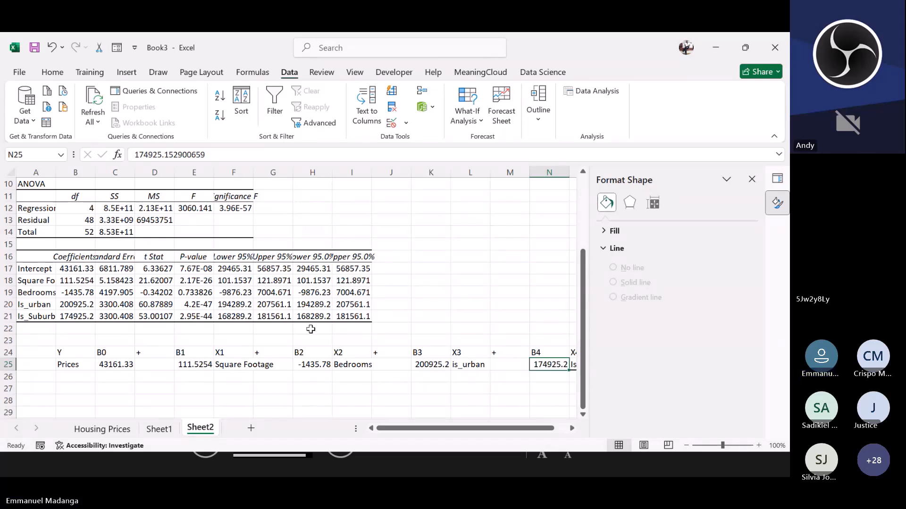
scroll(220, 275, "up", 3)
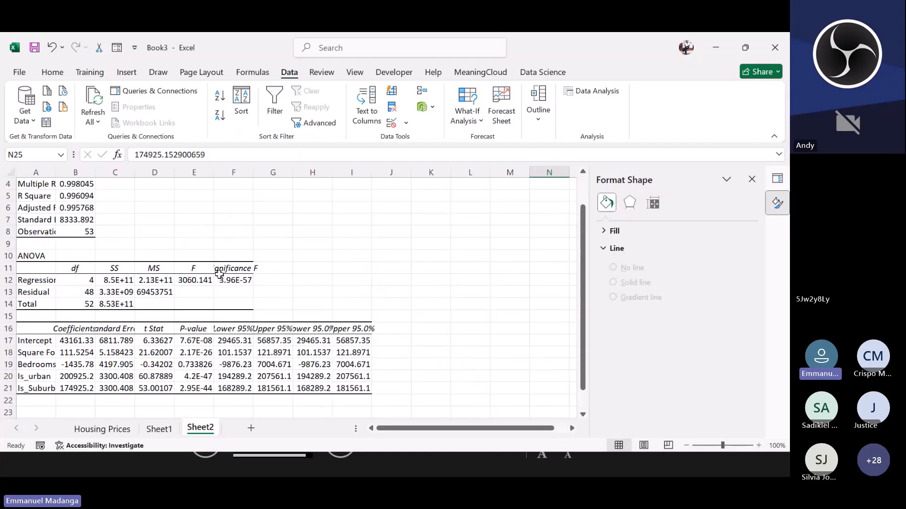
scroll(222, 281, "down", 2)
scroll(222, 283, "down", 1)
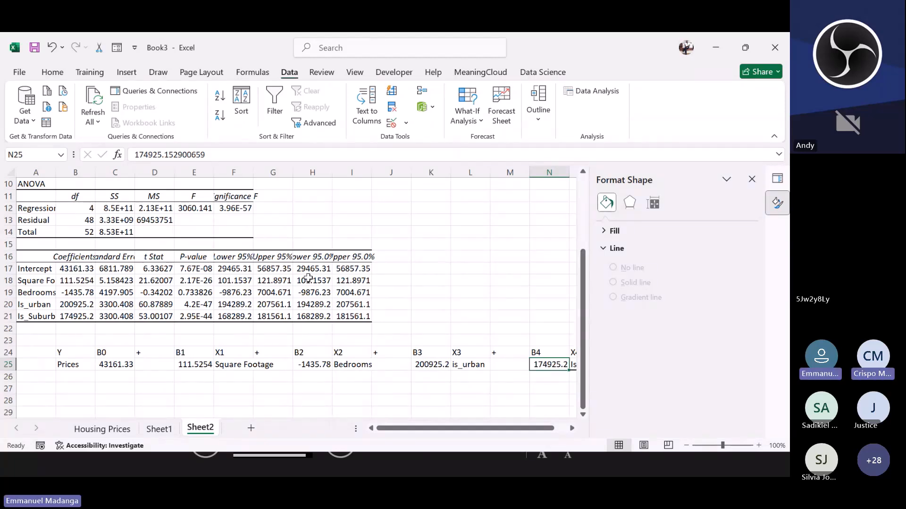
left_click(422, 297)
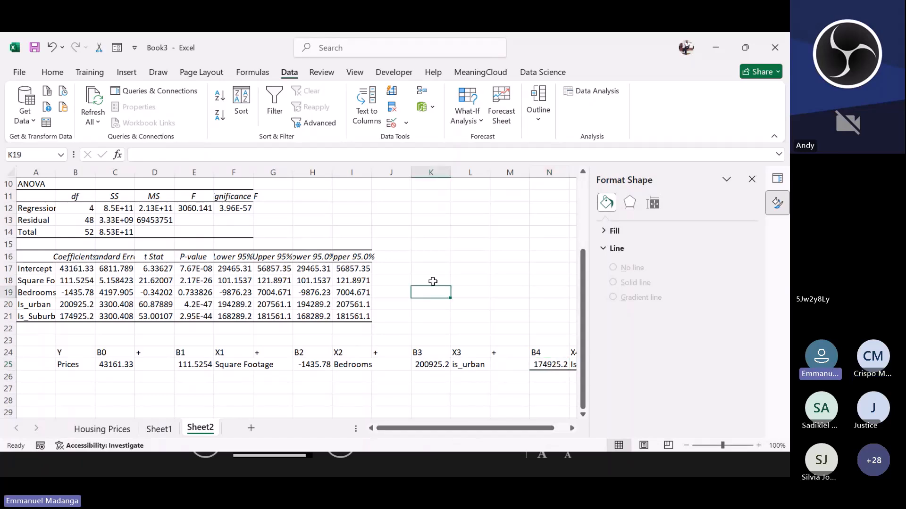
Step: Enter the significance level 0.05 in cell L15
left_click(465, 245)
type("0.")
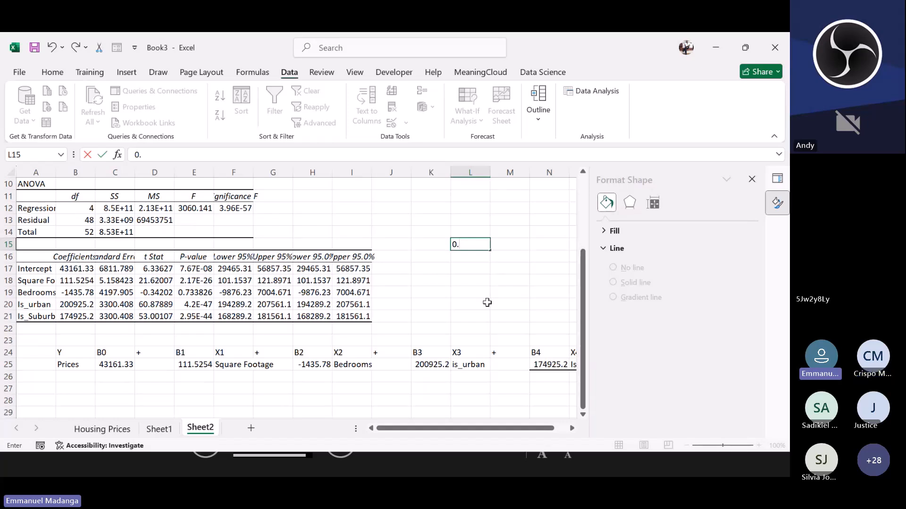
type("05")
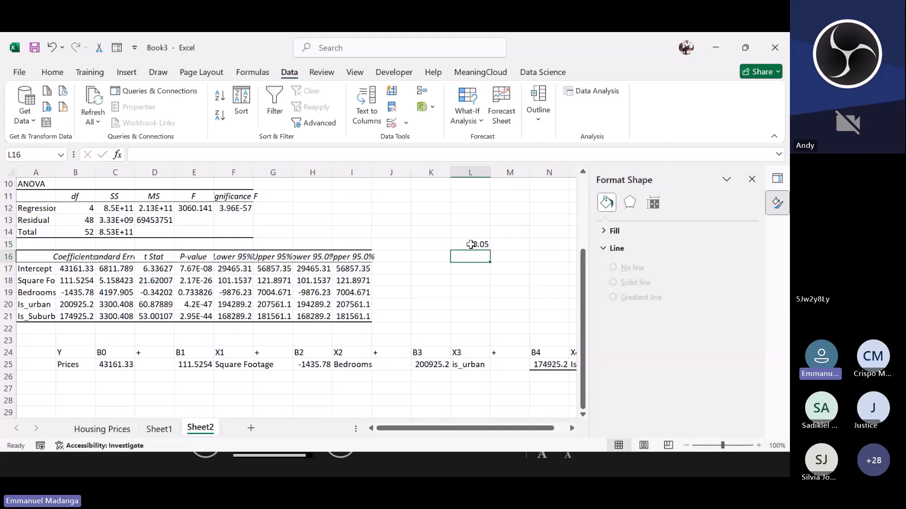
left_click(470, 243)
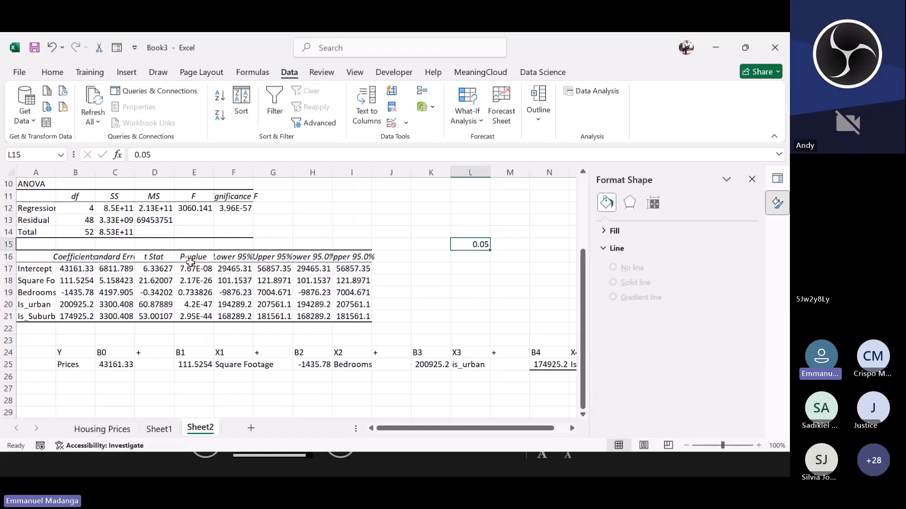
Step: Compare the coefficients' P-values, especially Bedrooms, against the 0.05 significance level
left_click_drag(192, 269, 186, 312)
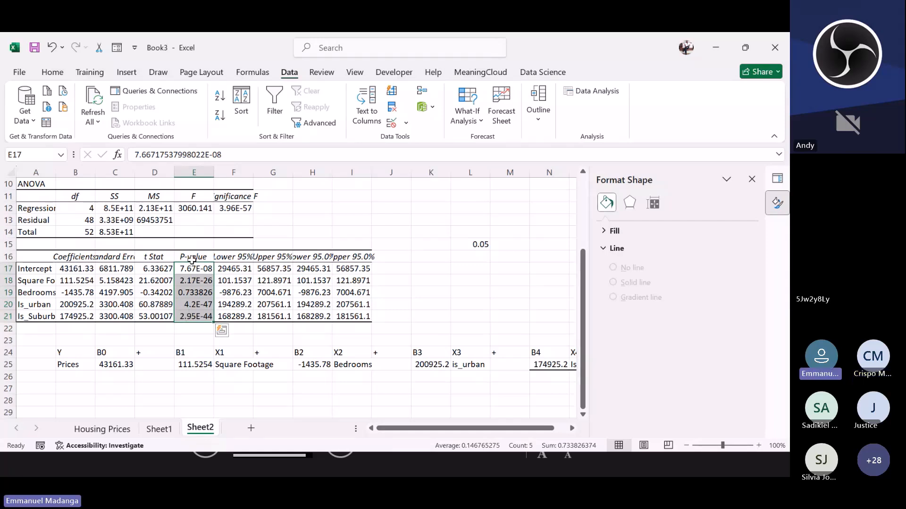
left_click_drag(193, 268, 195, 318)
left_click(470, 244)
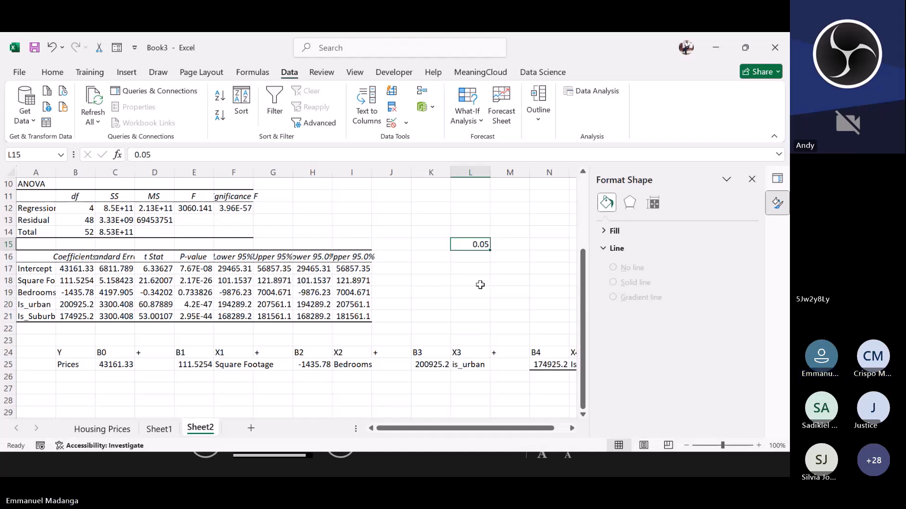
left_click_drag(188, 267, 196, 317)
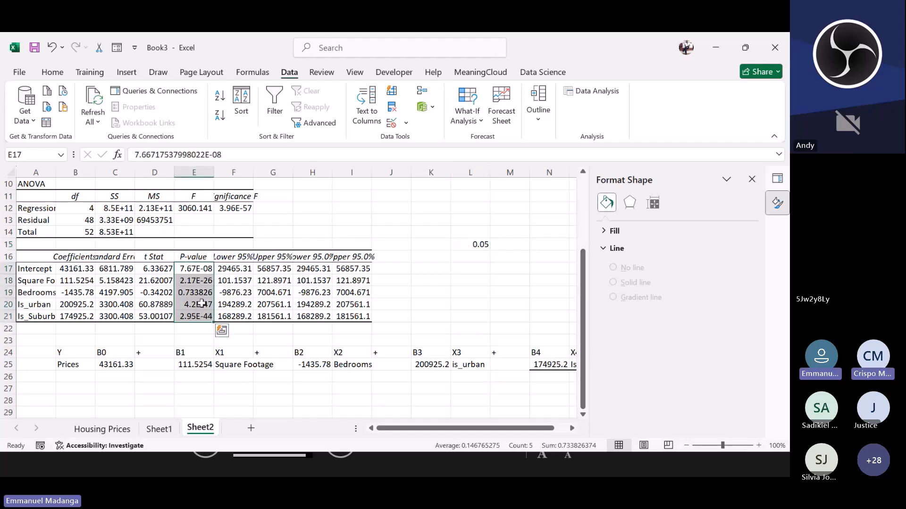
left_click(464, 243)
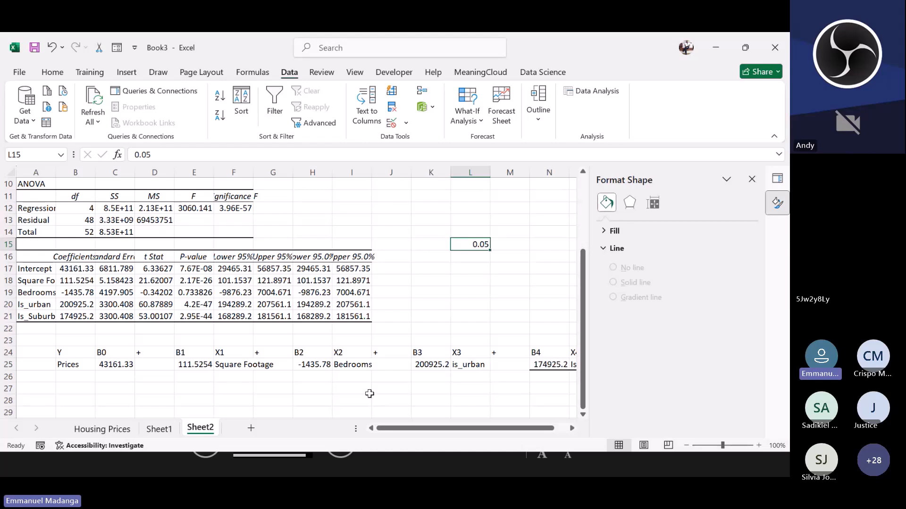
left_click(343, 367)
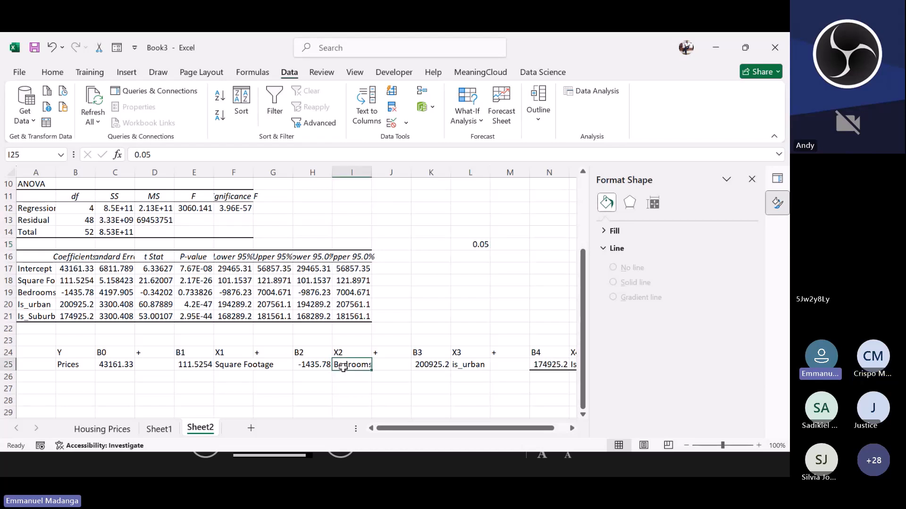
left_click(185, 291)
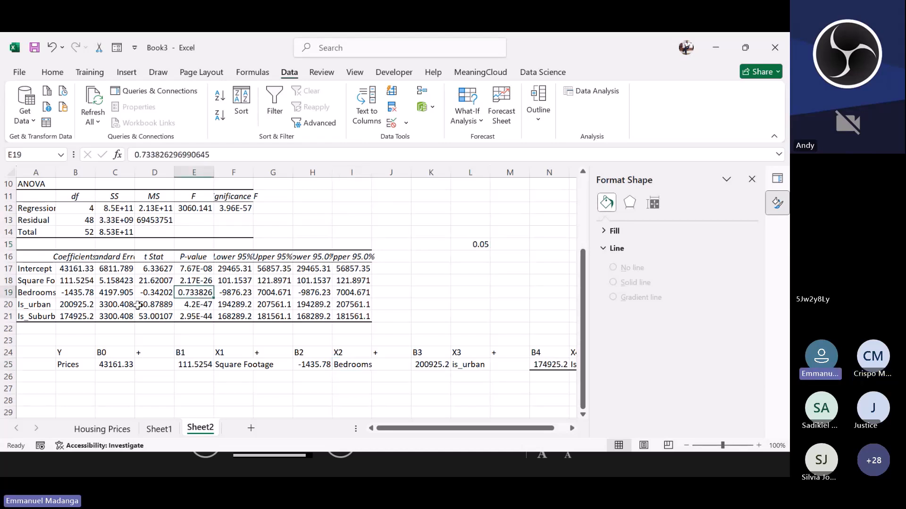
Step: Review the Bedrooms row of the regression output against the equation's B2 coefficient and the 0.05 level in L15
left_click(7, 292)
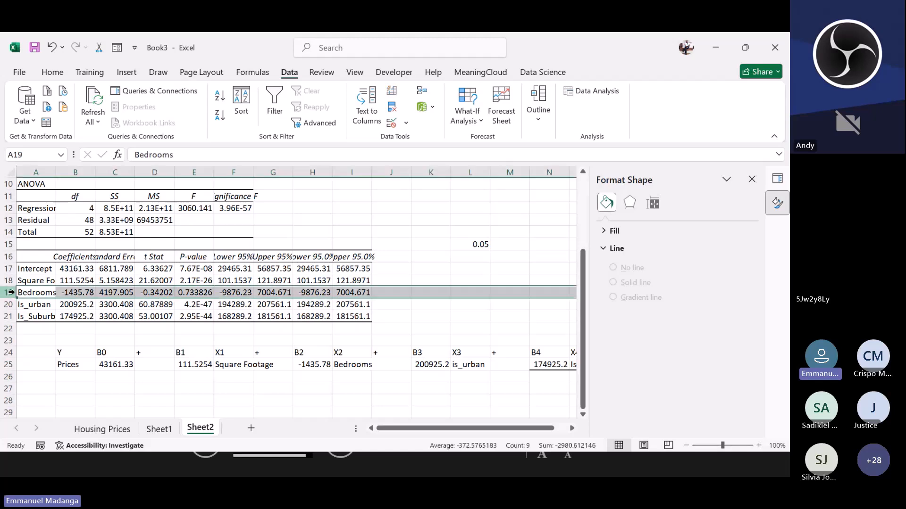
left_click(186, 293)
left_click_drag(336, 352, 335, 367)
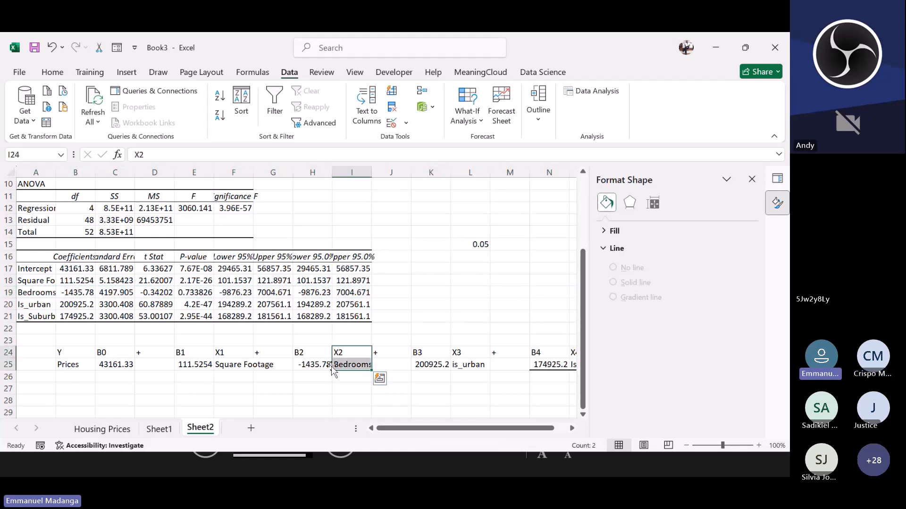
left_click(307, 366)
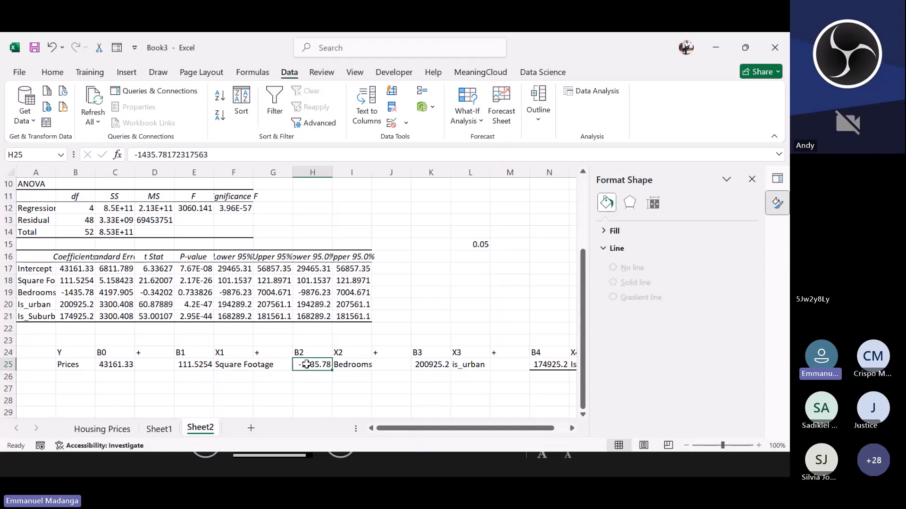
left_click(472, 244)
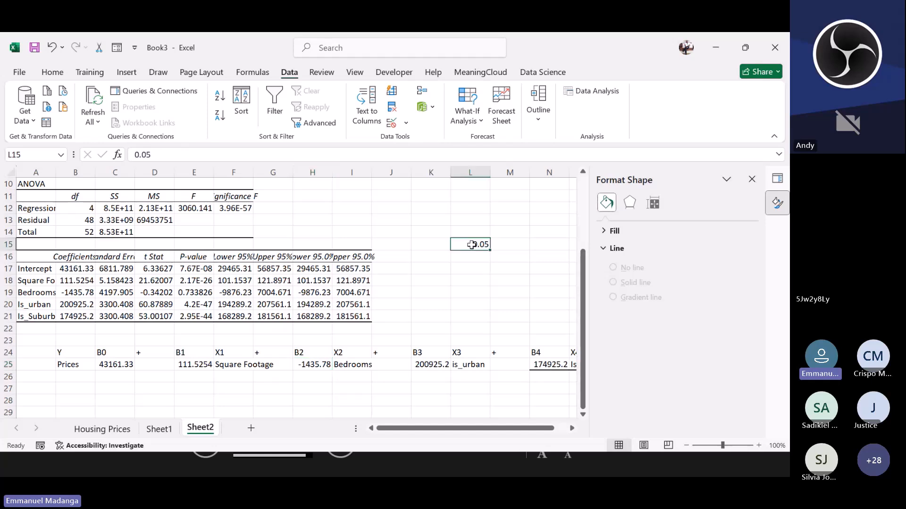
left_click(193, 269)
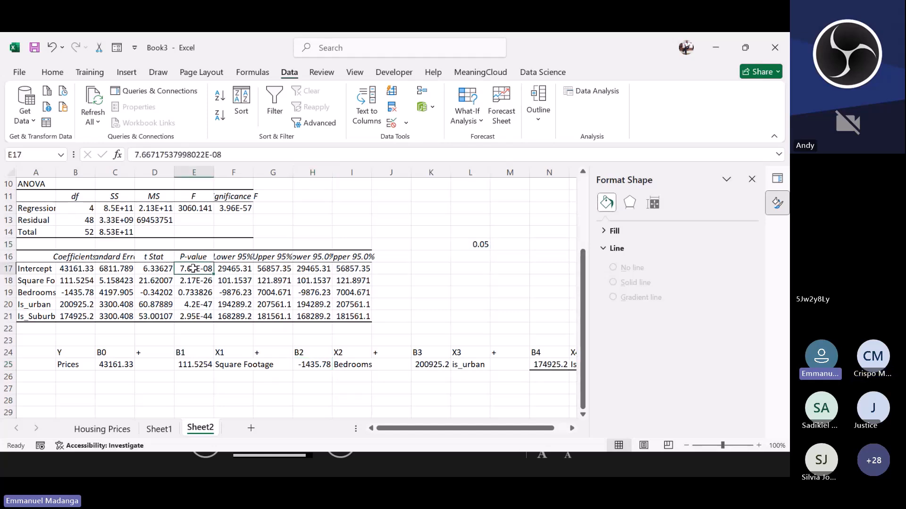
left_click_drag(193, 269, 202, 319)
left_click(195, 292)
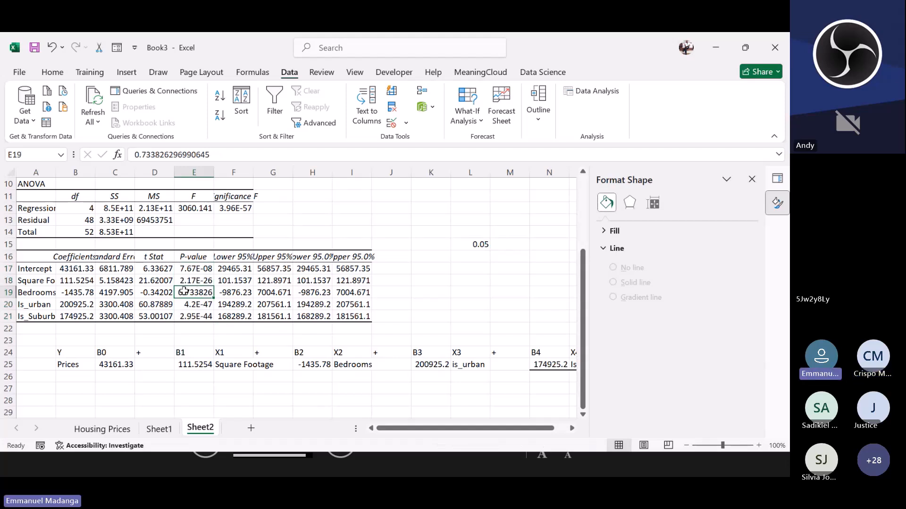
left_click(314, 365)
left_click(339, 365)
left_click(318, 367)
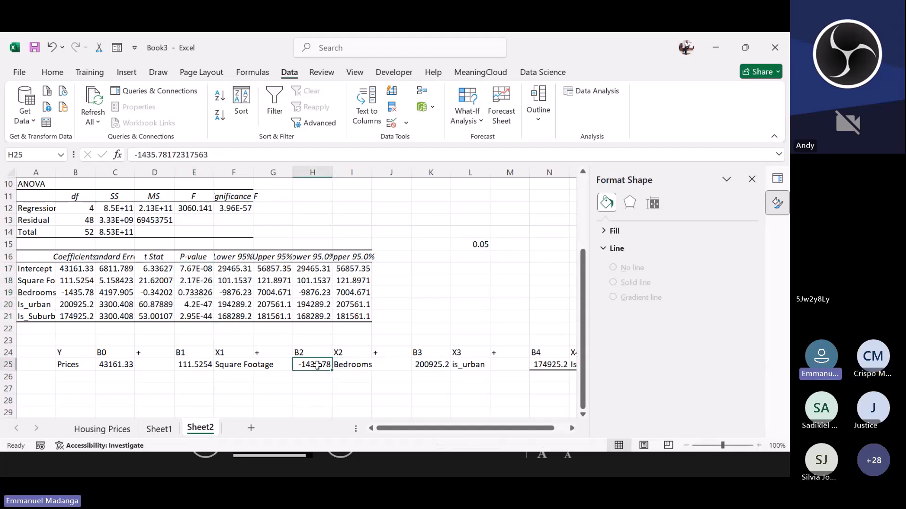
left_click(478, 243)
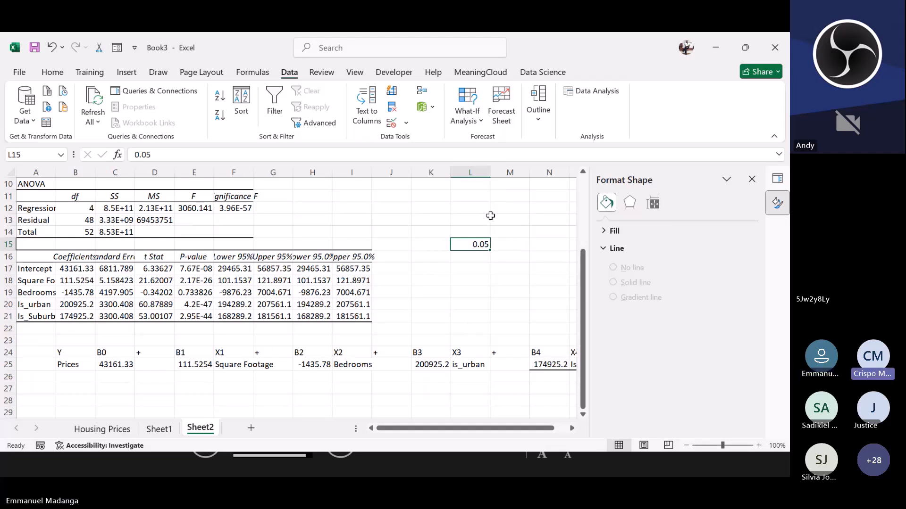
left_click(668, 162)
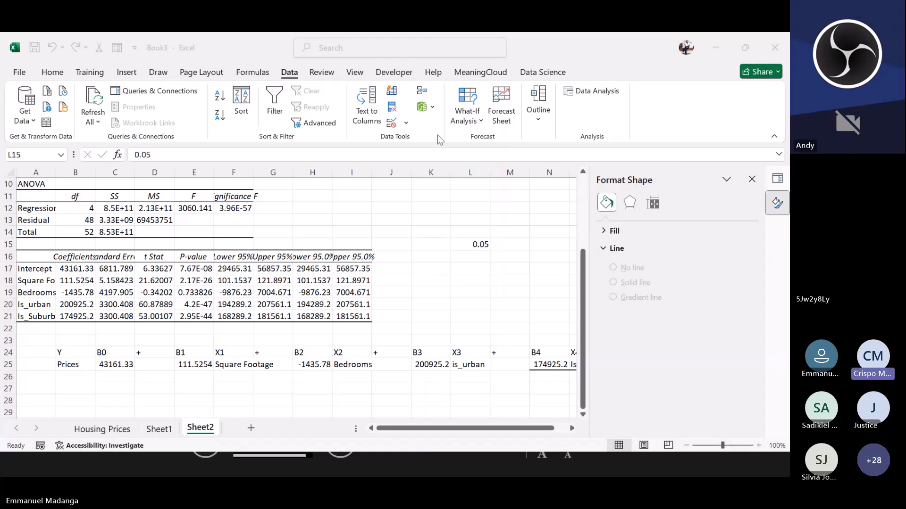
left_click(494, 432)
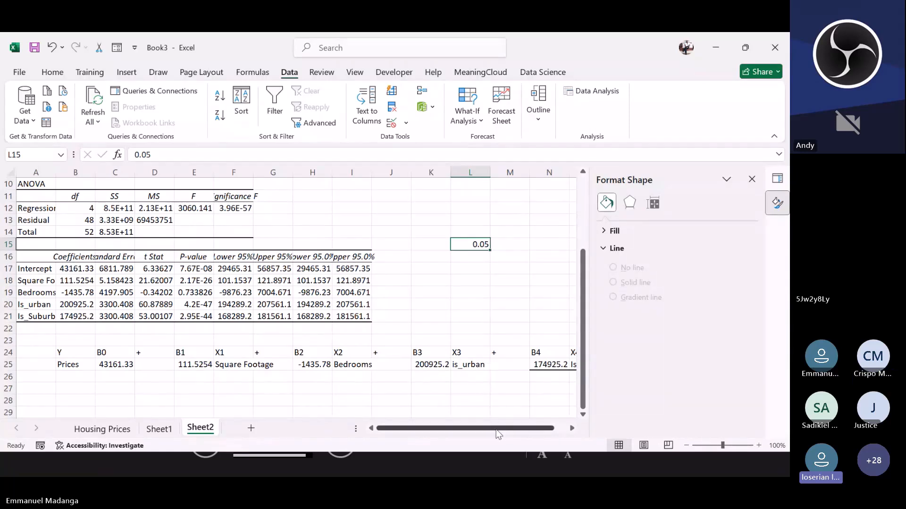
left_click_drag(492, 428, 504, 428)
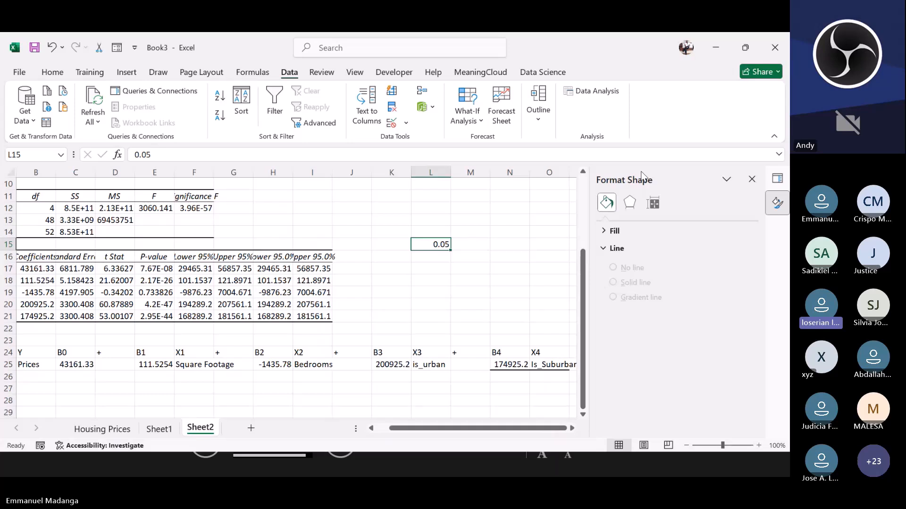
left_click(665, 160)
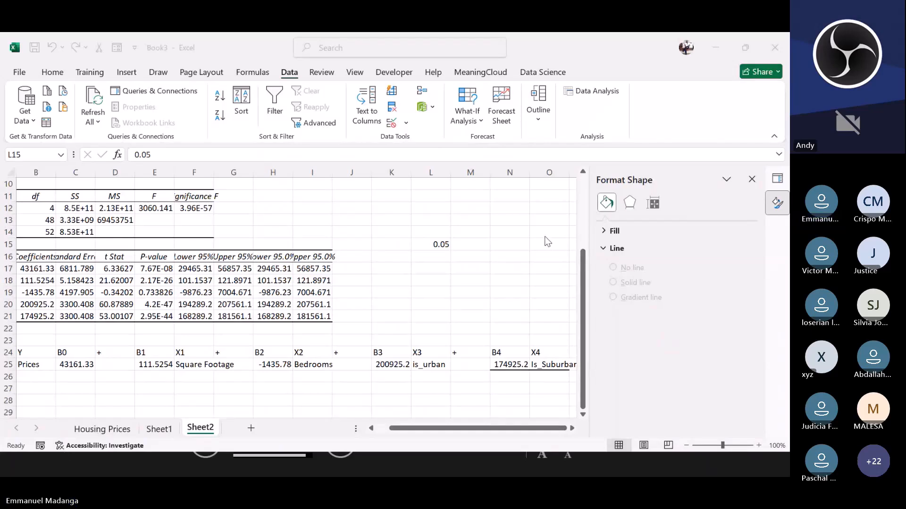
Step: Enter a Location list with the heading Location and the entries Urban, Surban and Roral in cells L33 to L36
left_click(456, 304)
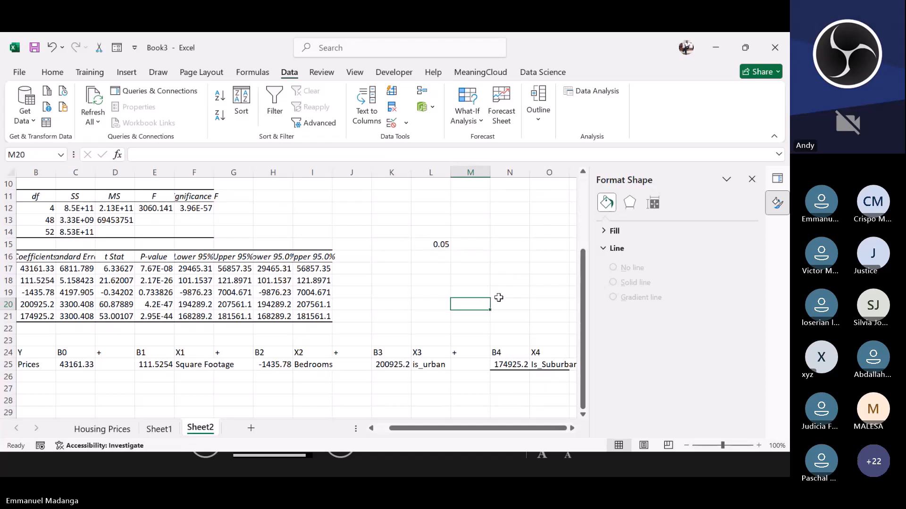
left_click(435, 365)
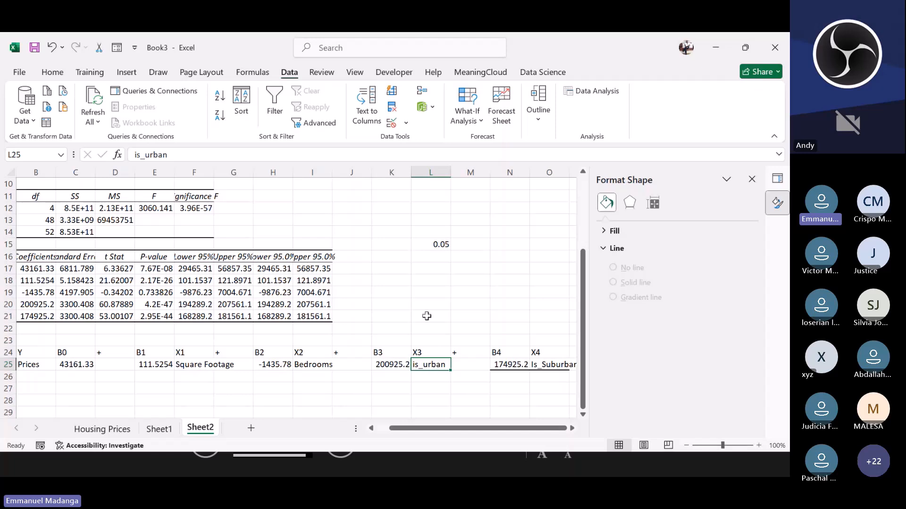
scroll(427, 302, "down", 5)
left_click(427, 279)
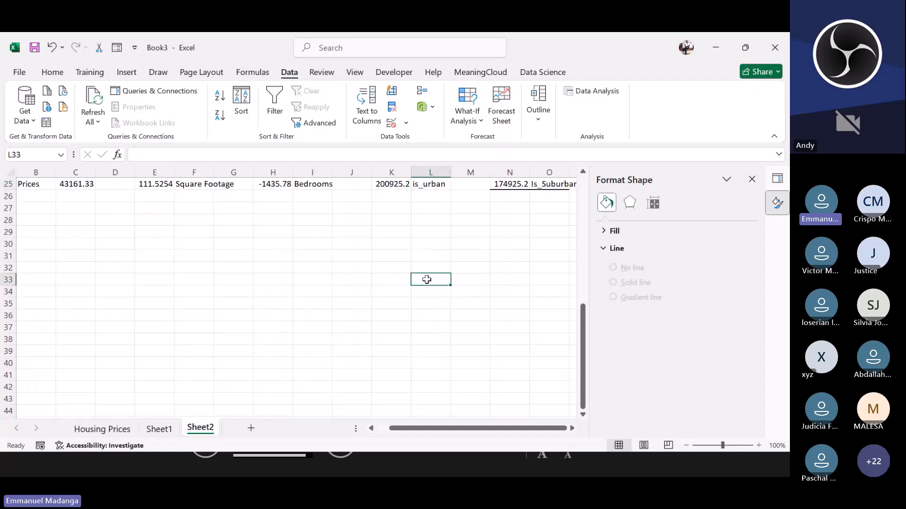
type("Location")
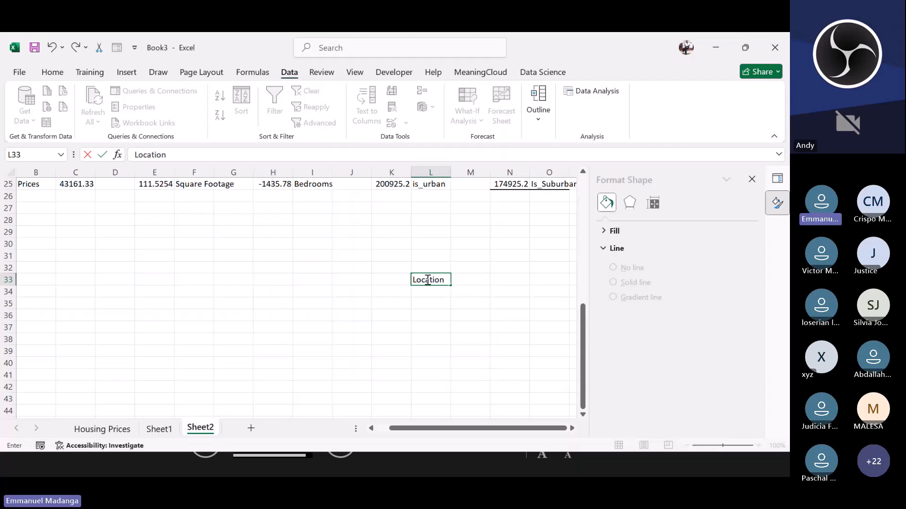
left_click(430, 291)
type("Urban")
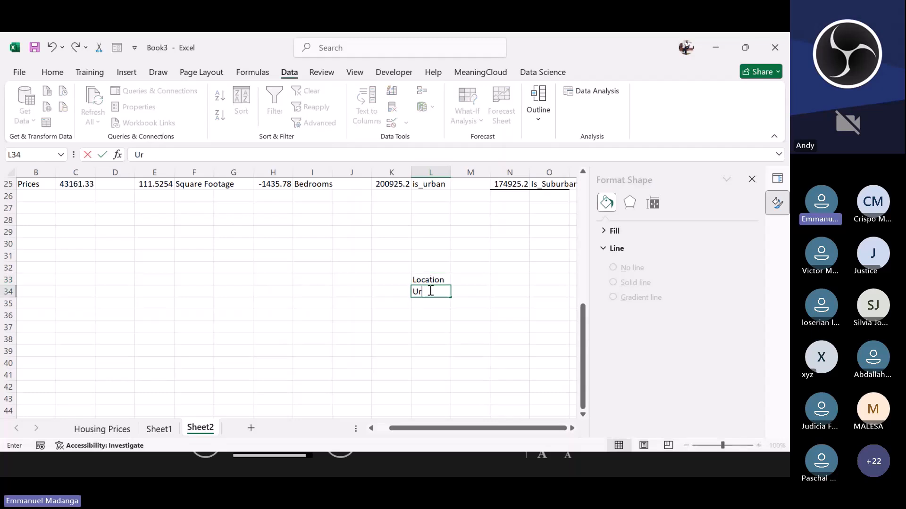
left_click(425, 304)
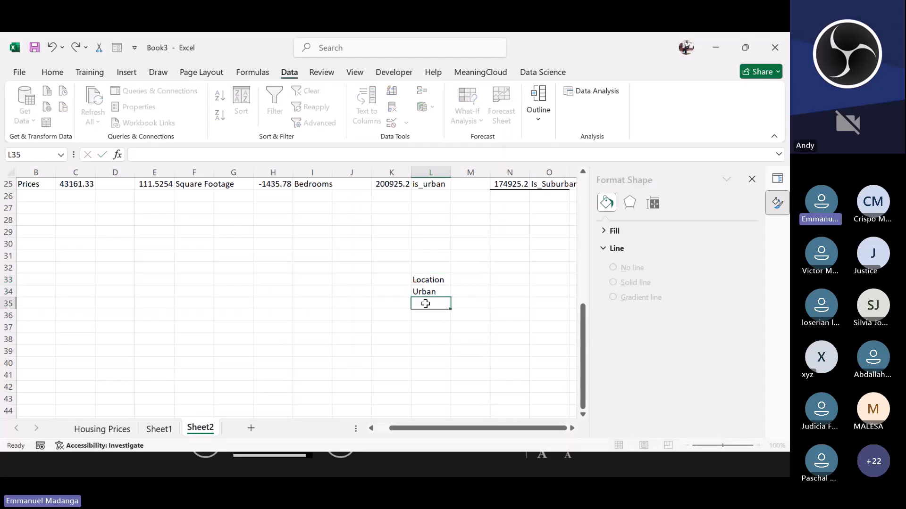
type("Surban")
left_click(419, 318)
type("Ror")
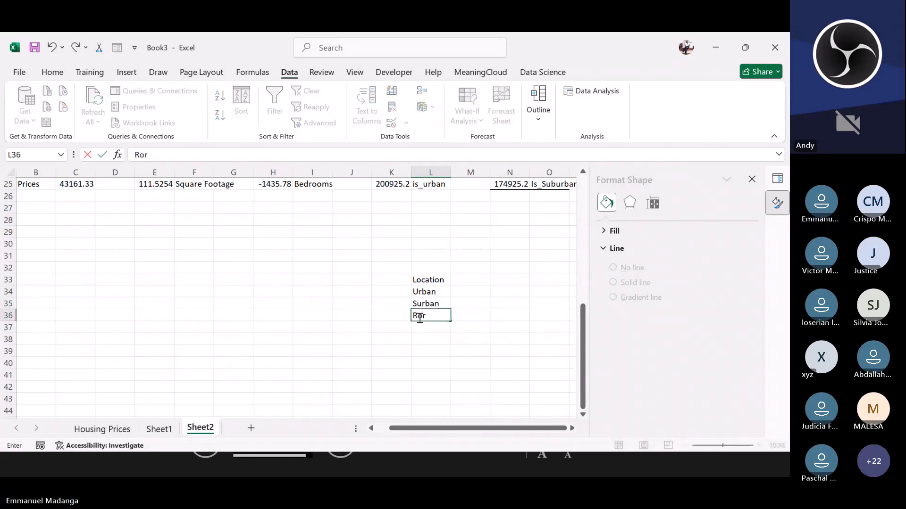
type("al")
left_click(423, 303)
left_click(437, 294)
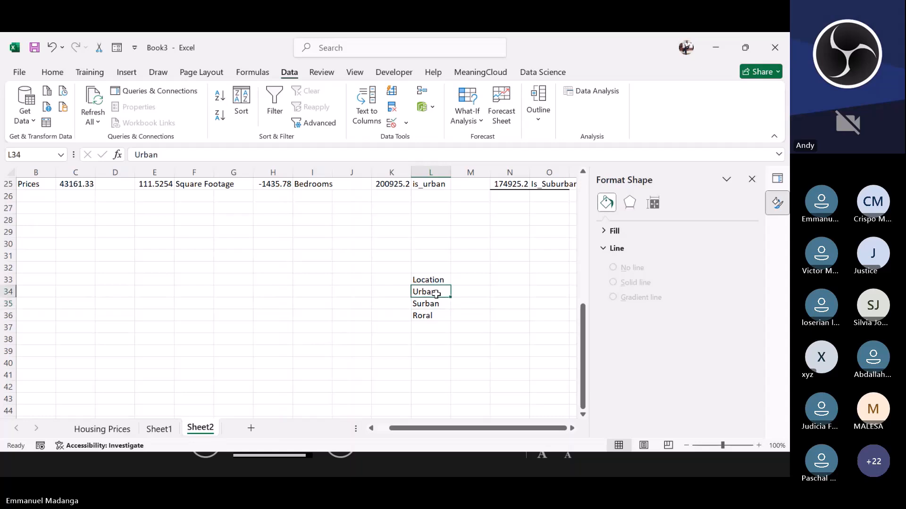
Step: Assign the codes 2, 1 and 0 to Urban, Surban and Roral in cells M34 to M36
left_click(461, 289)
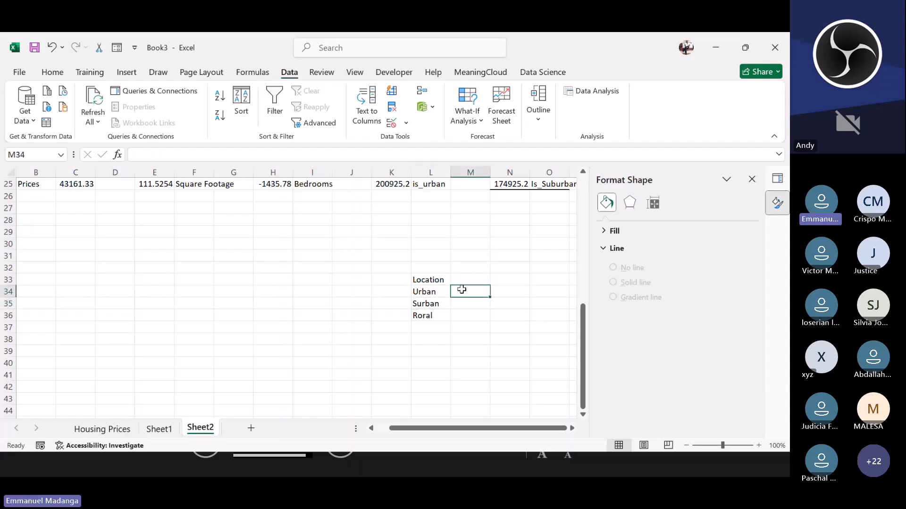
left_click(467, 318)
type("0")
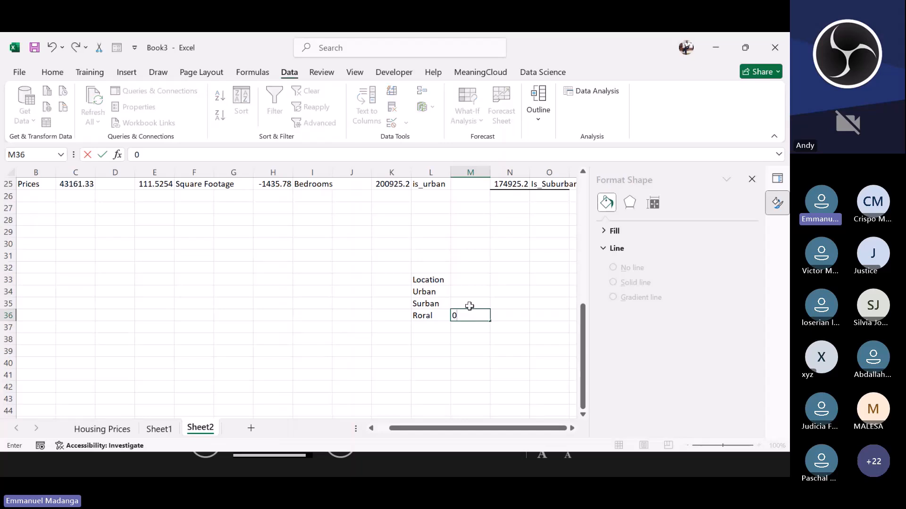
left_click(468, 304)
type("1")
left_click(471, 290)
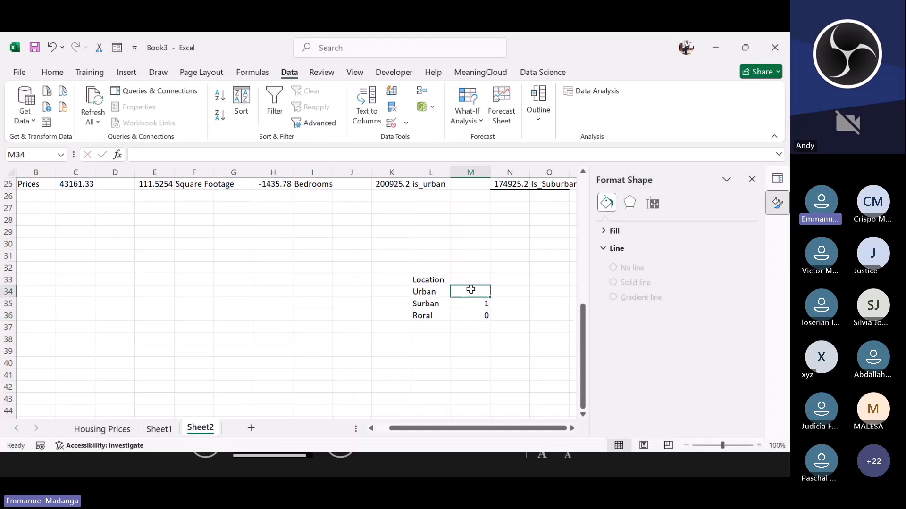
type("2")
left_click(474, 279)
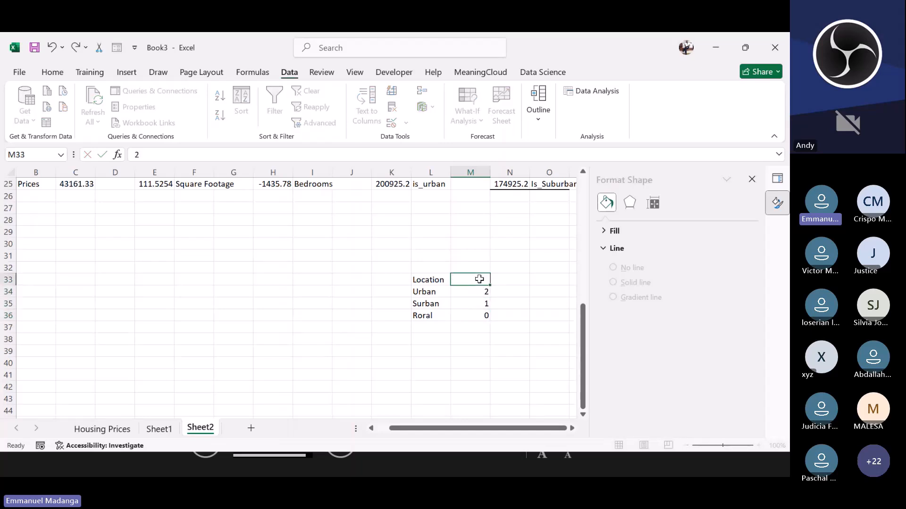
left_click(468, 294)
left_click(468, 315)
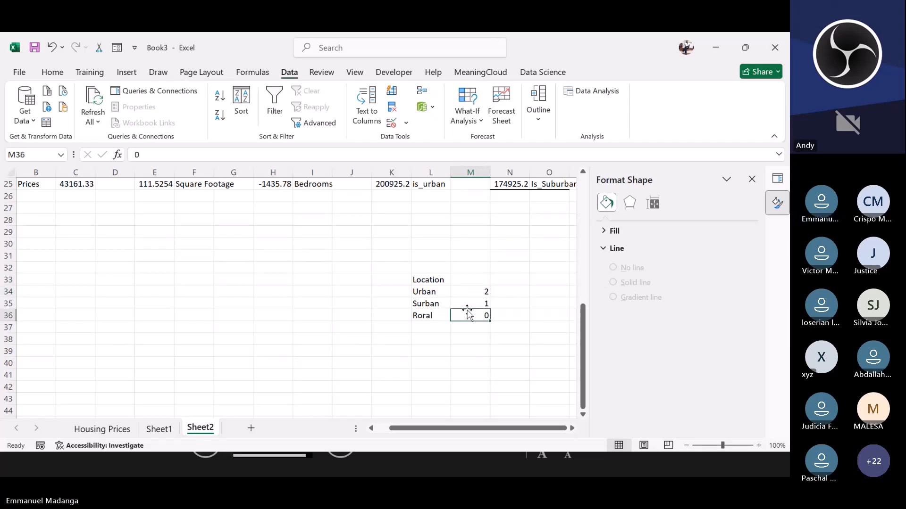
left_click(467, 303)
left_click(466, 316)
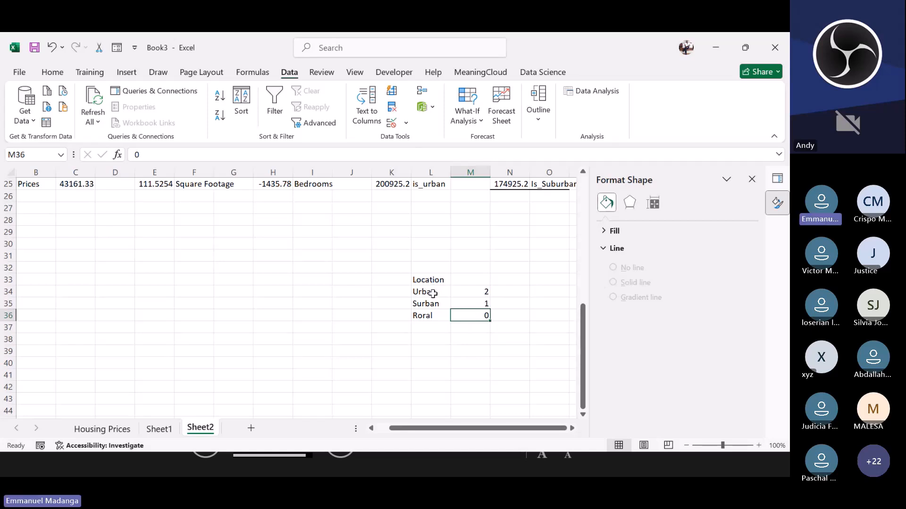
Step: Compare the Location coding table with the is_urban and Is_Suburban variables in the equation row
left_click_drag(427, 291, 428, 313)
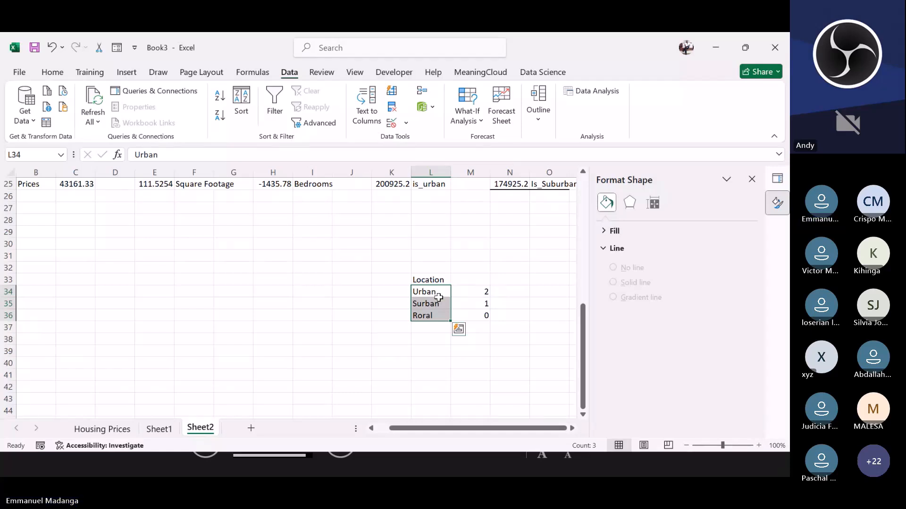
left_click(440, 316)
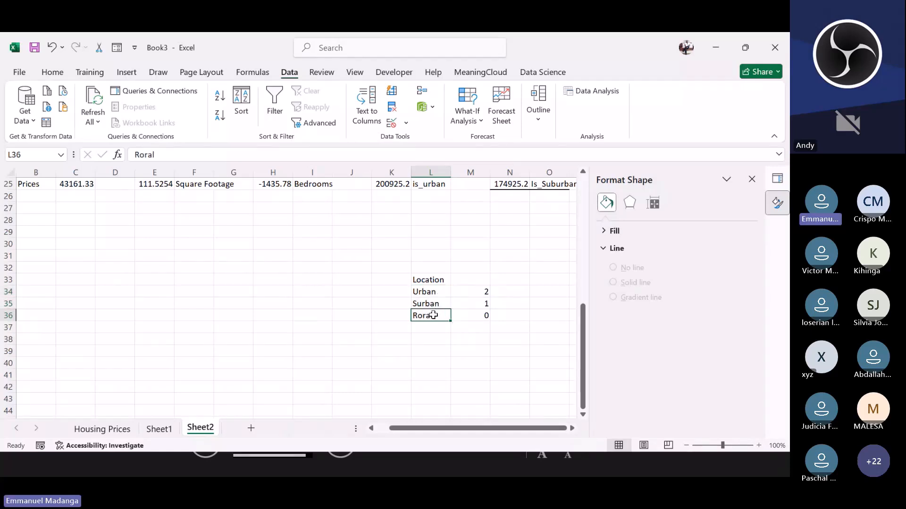
left_click_drag(424, 293, 487, 315)
left_click(433, 314)
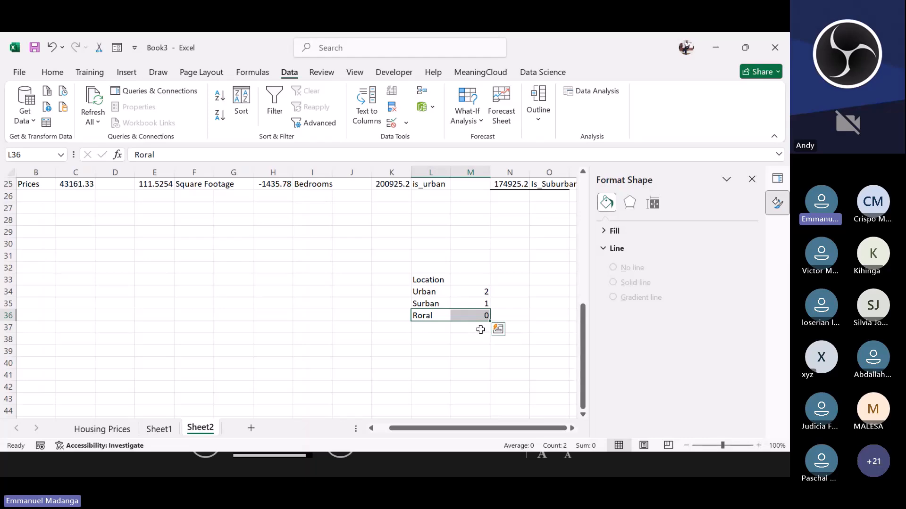
scroll(479, 328, "up", 2)
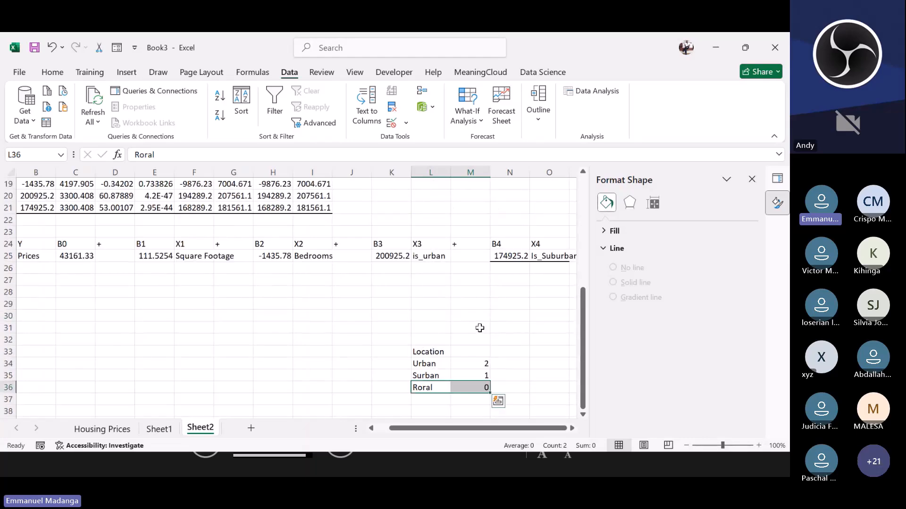
left_click(420, 295)
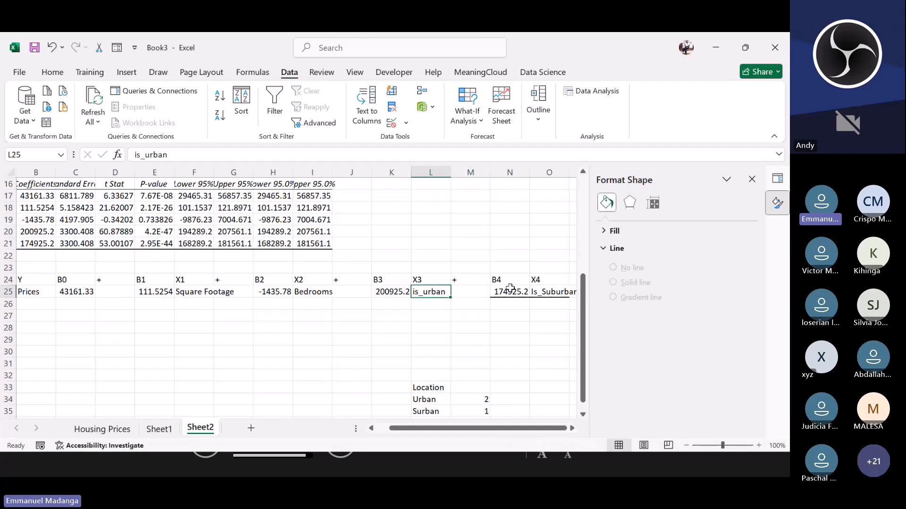
left_click(542, 294)
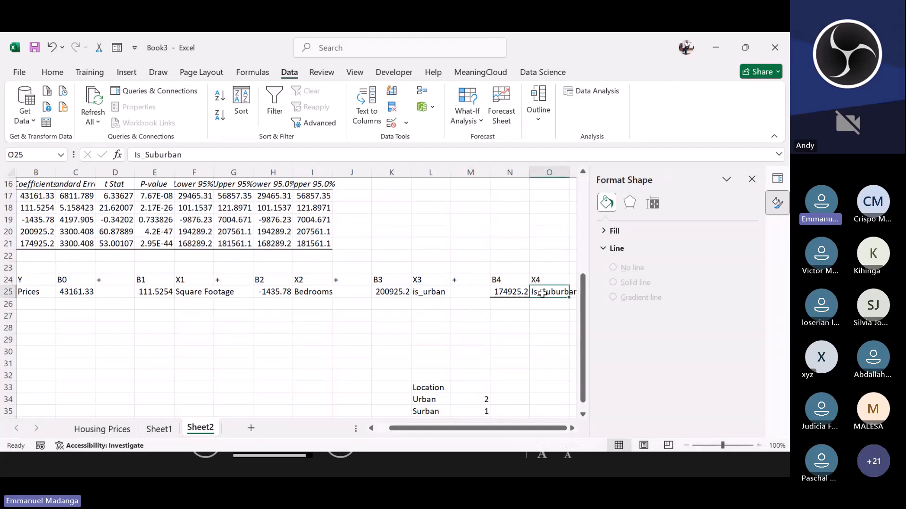
left_click(430, 288)
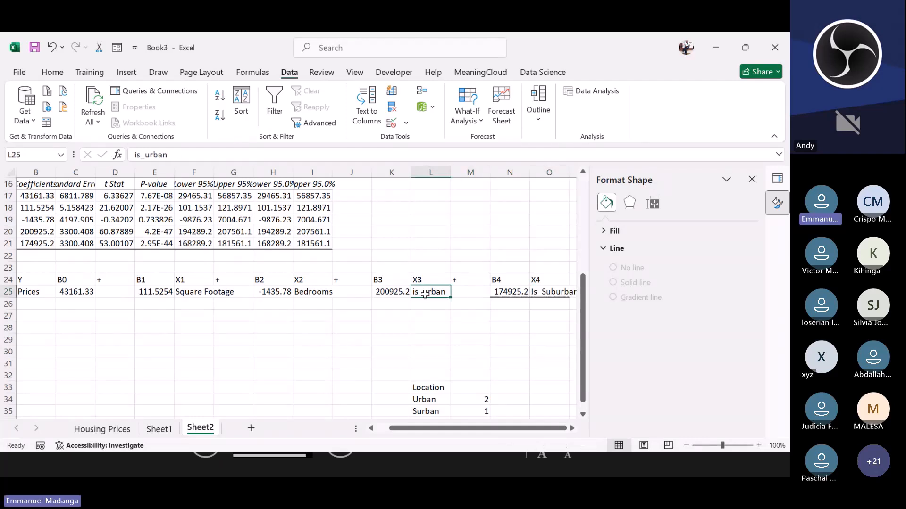
left_click(401, 291)
left_click(417, 293)
scroll(442, 408, "down", 1)
left_click(437, 387)
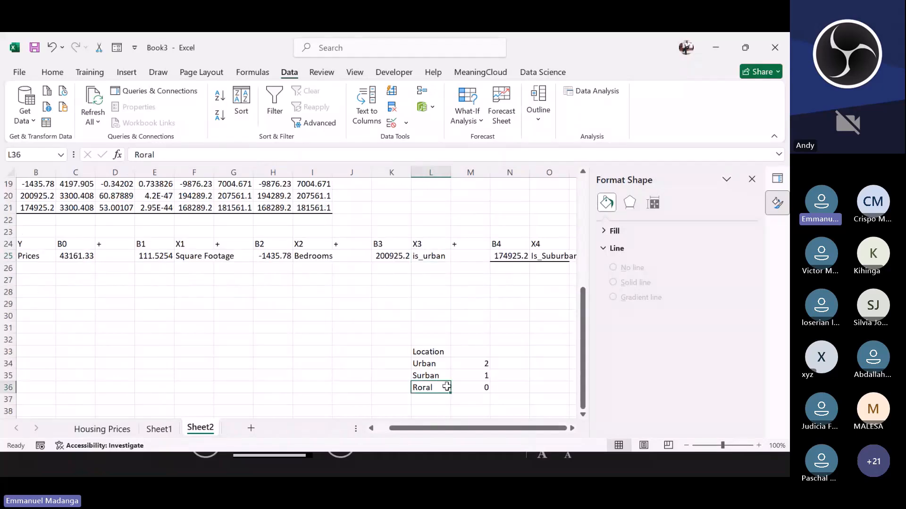
scroll(442, 386, "up", 1)
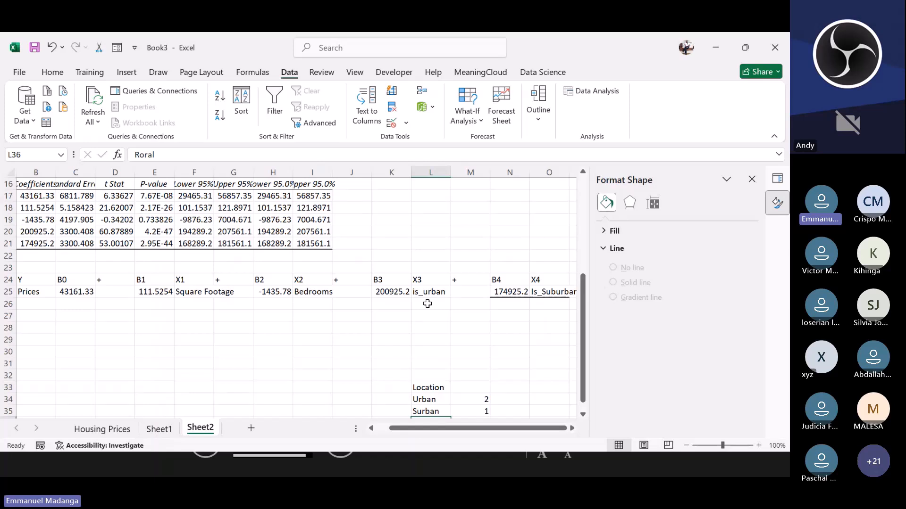
Step: Compare the B3 and B4 coefficients and their is_urban and Is_Suburban variables with the Location coding table
left_click(400, 291)
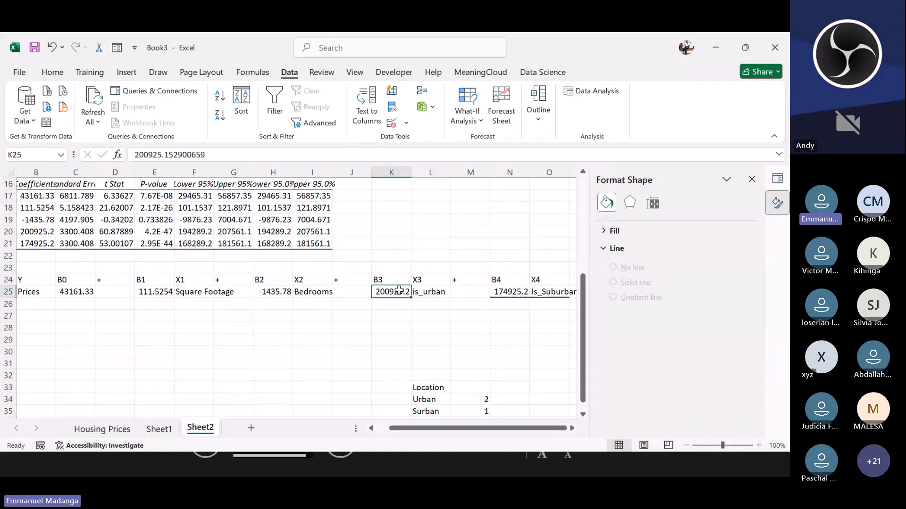
left_click(423, 293)
scroll(432, 338, "down", 1)
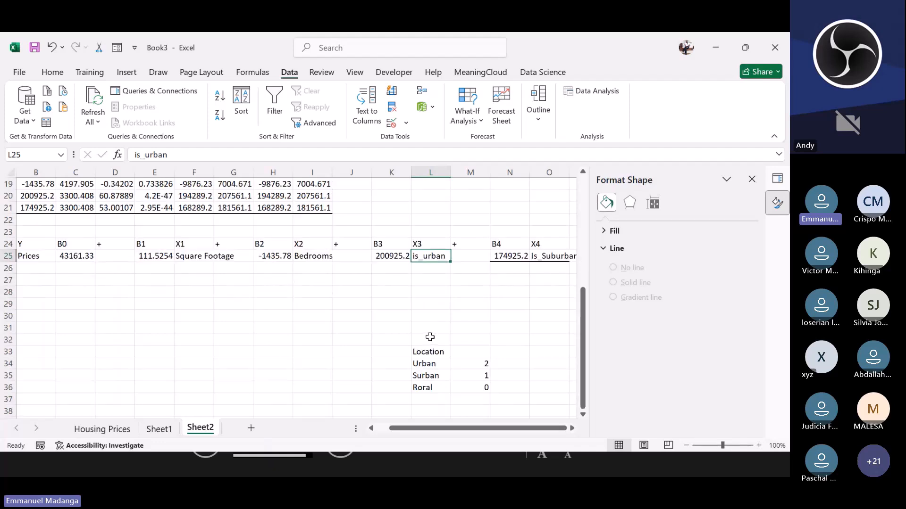
left_click(391, 256)
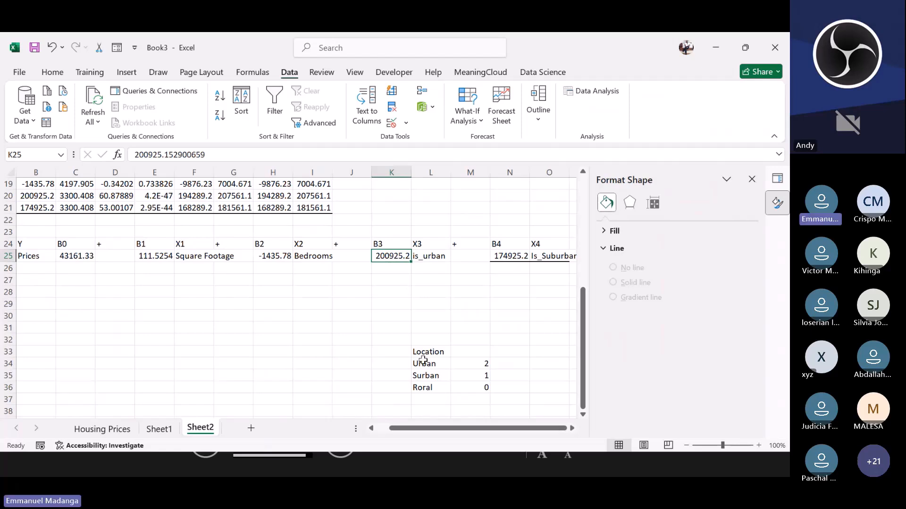
left_click(423, 388)
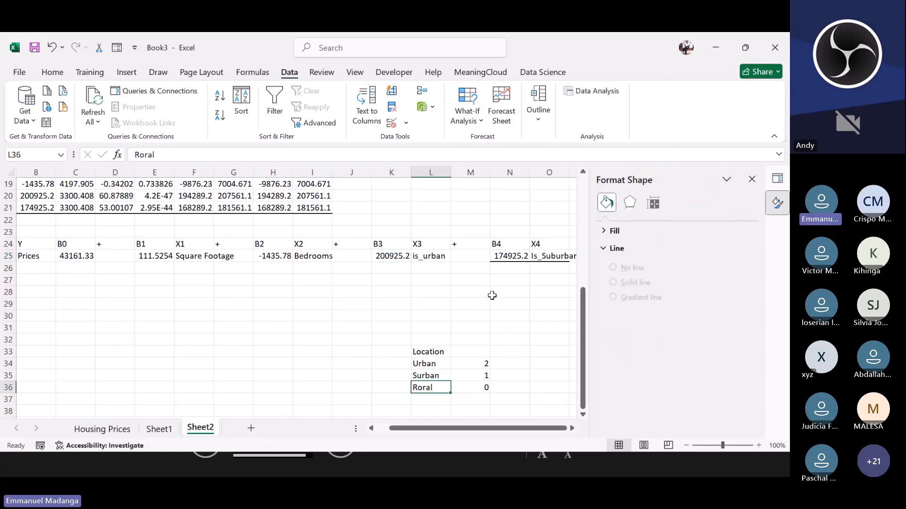
left_click(550, 259)
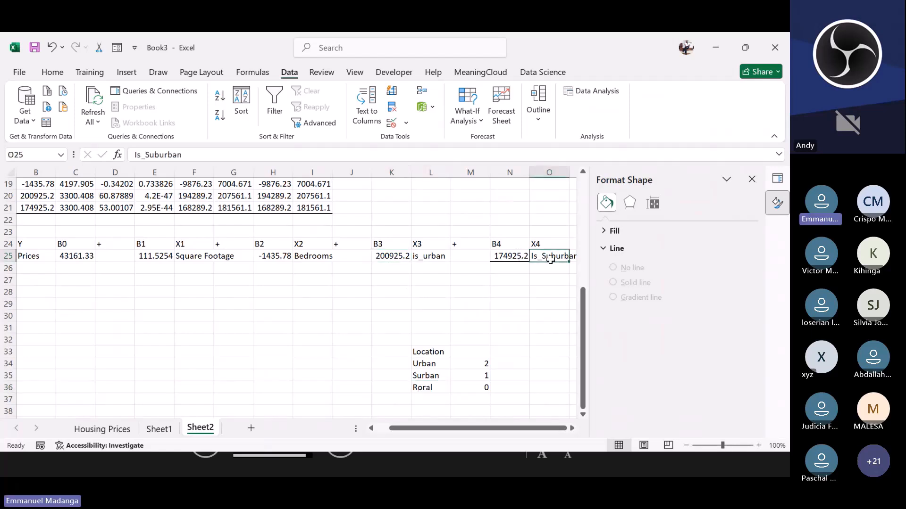
left_click(424, 389)
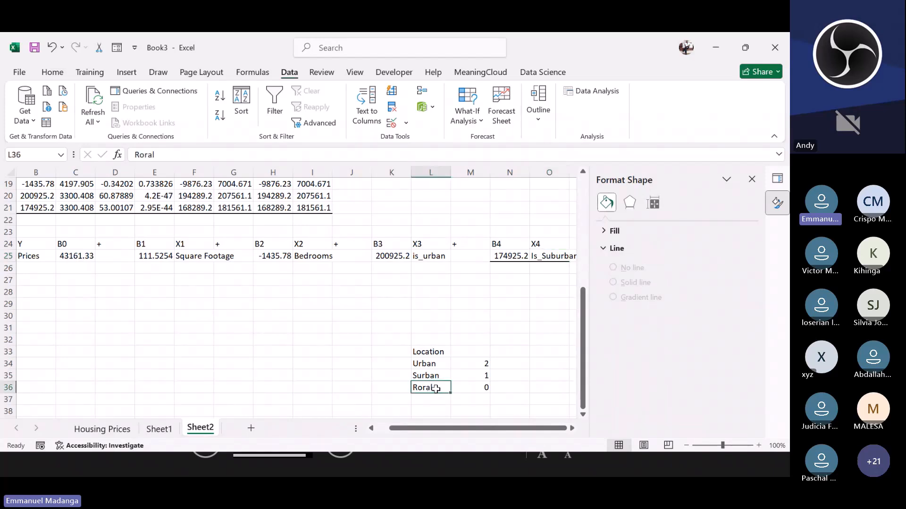
left_click(545, 257)
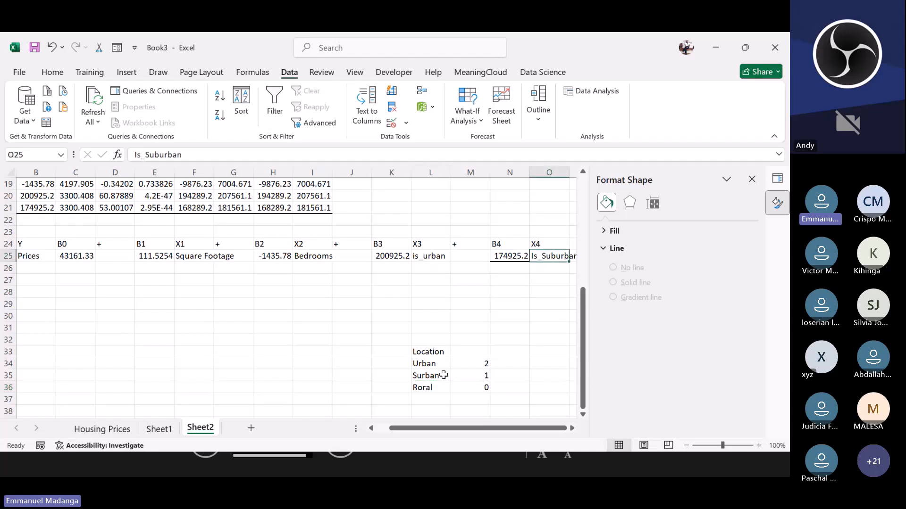
left_click(501, 256)
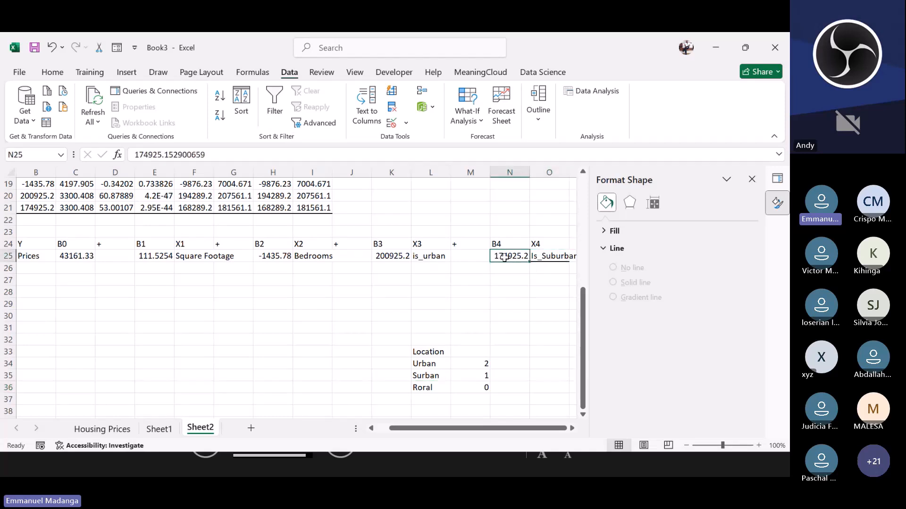
left_click(421, 389)
left_click(496, 258)
left_click(391, 258)
left_click(503, 258)
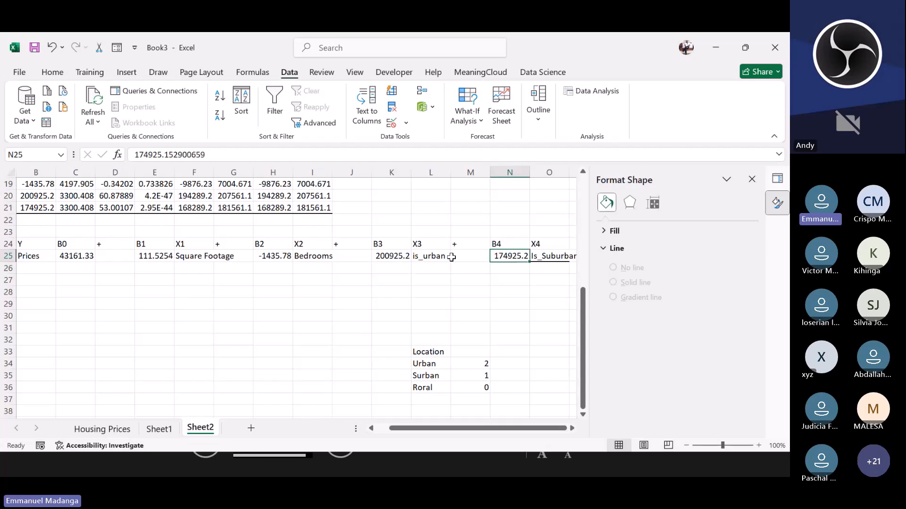
left_click(397, 261)
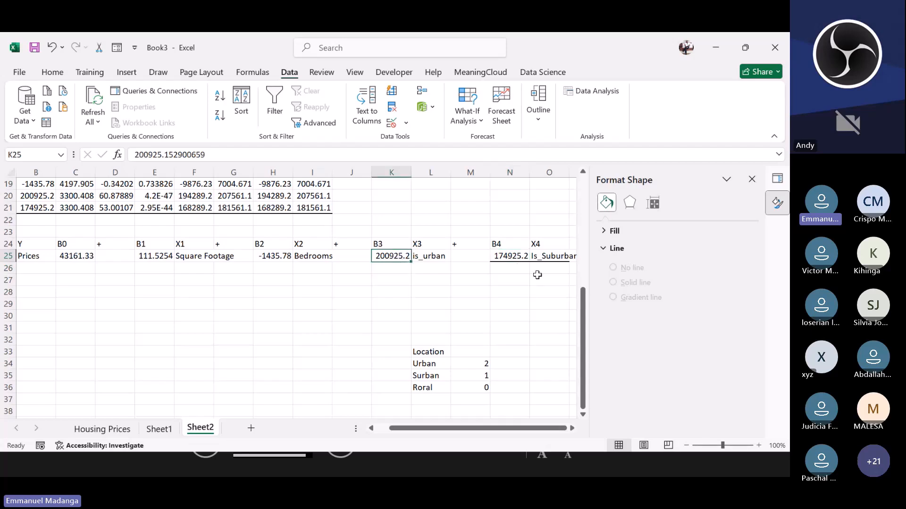
left_click(548, 255)
left_click(517, 256)
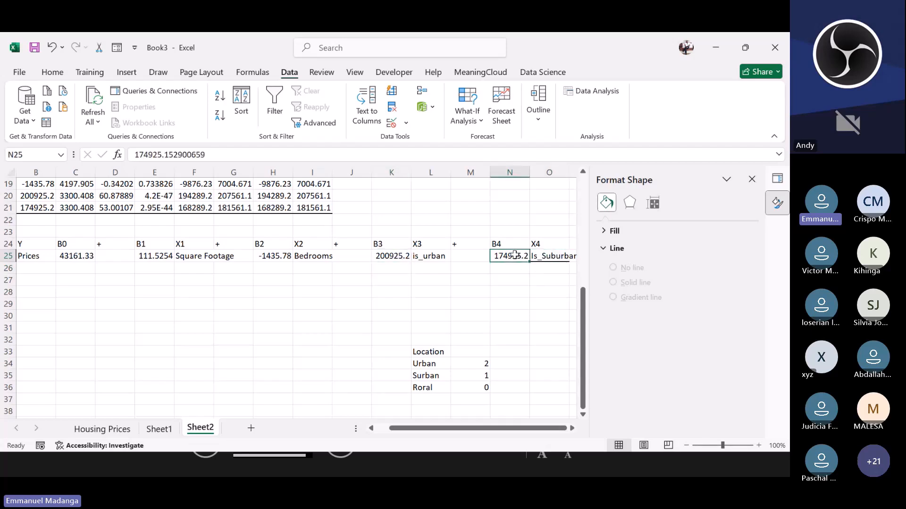
left_click(383, 257)
left_click(415, 256)
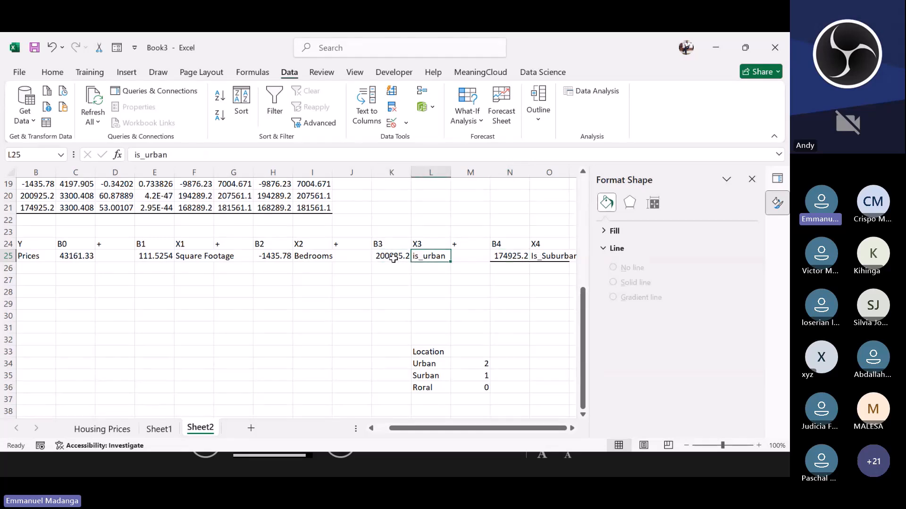
left_click(390, 257)
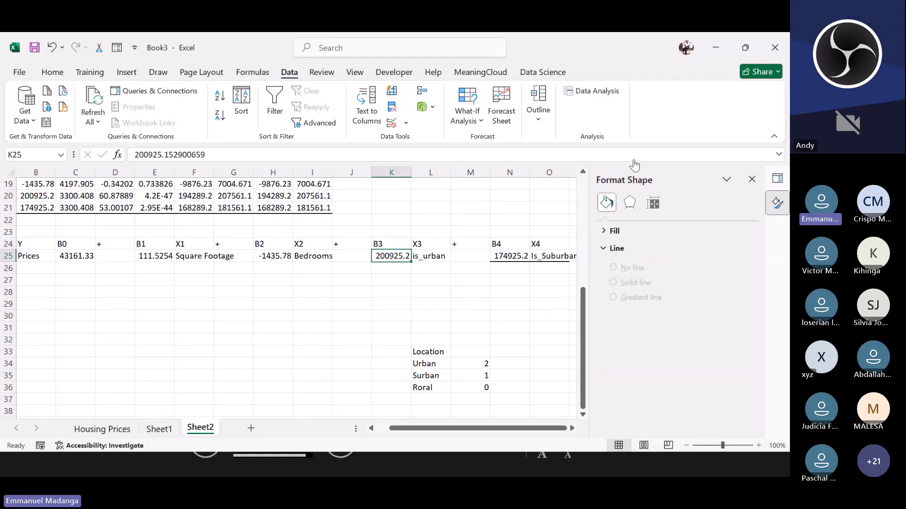
left_click(668, 159)
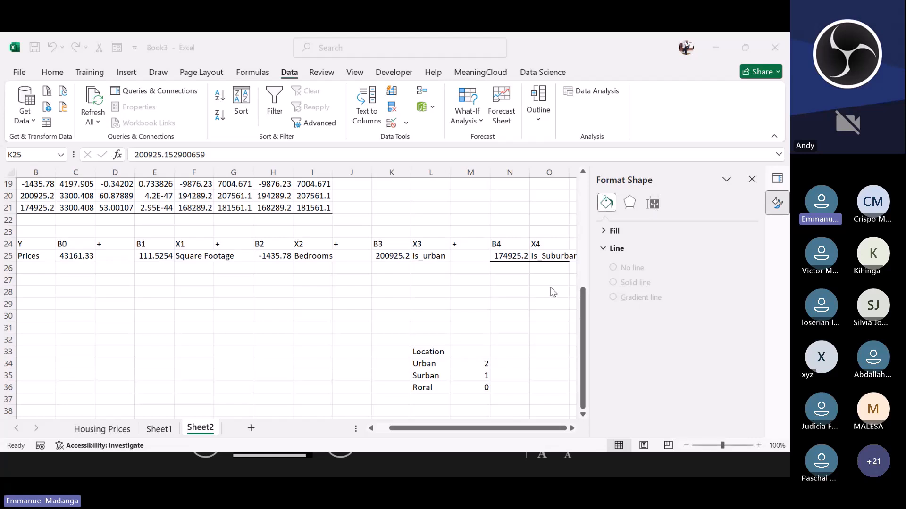
left_click(425, 365)
left_click(425, 365)
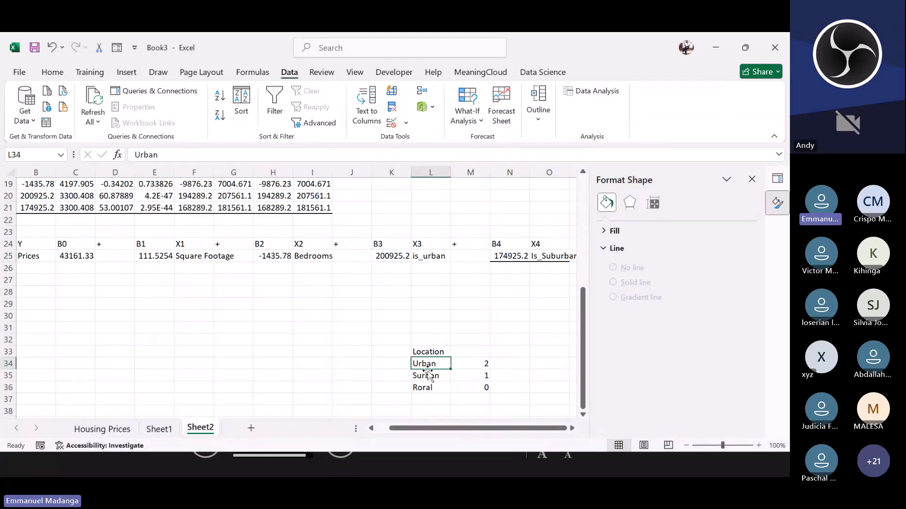
left_click(423, 386)
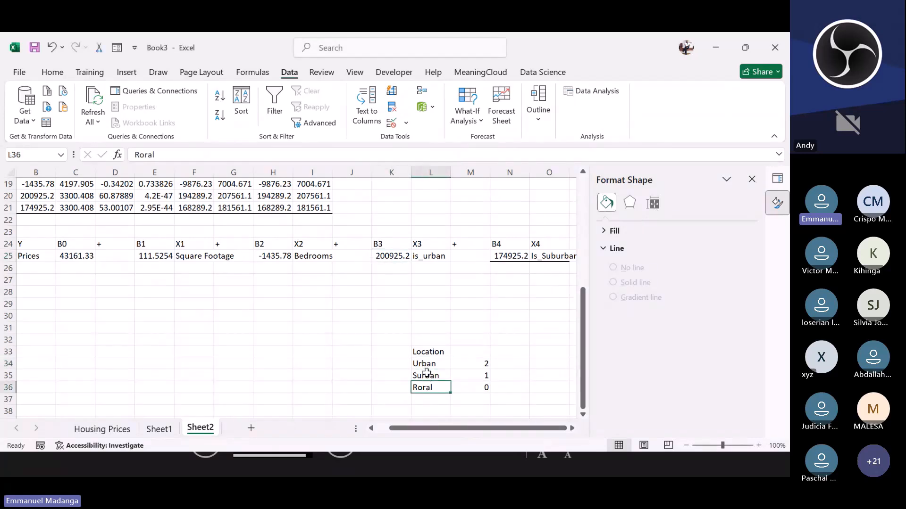
left_click(426, 373)
left_click(424, 362)
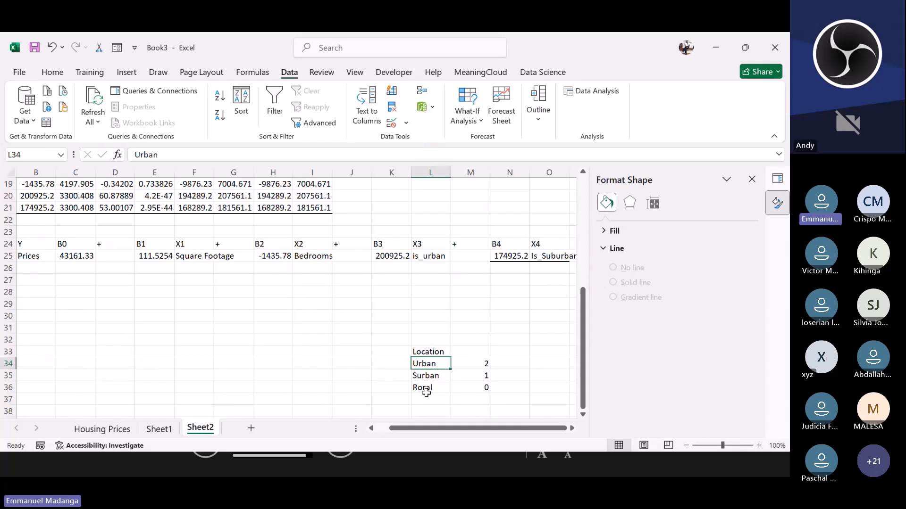
left_click_drag(426, 369, 467, 370)
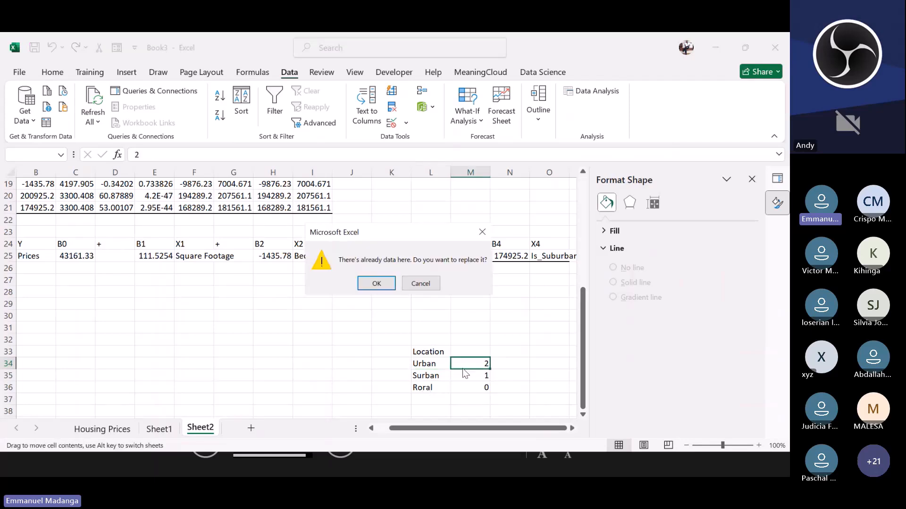
left_click(420, 284)
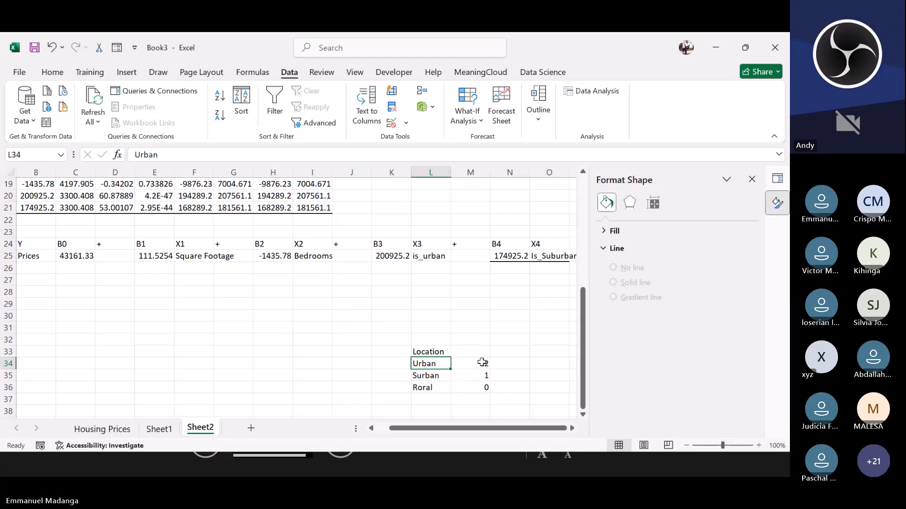
Step: Examine the Location codes in M34 to M36 against the is_urban and Is_Suburban terms of the equation
left_click_drag(482, 364, 478, 389)
left_click(467, 353)
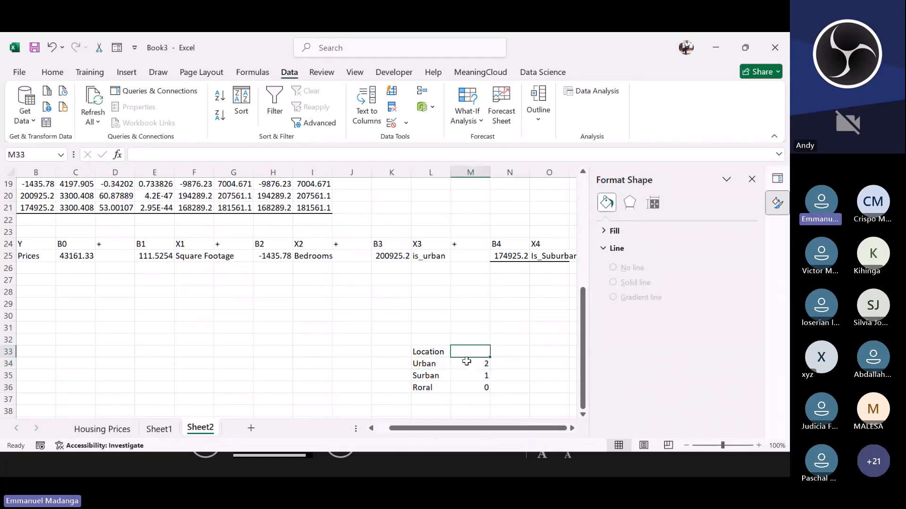
left_click(465, 364)
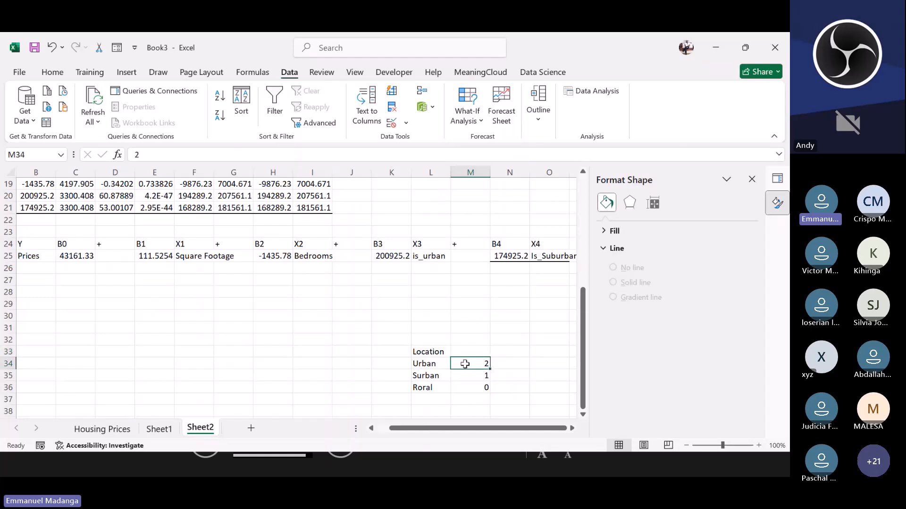
left_click(426, 376)
left_click(463, 373)
left_click(419, 387)
left_click(464, 387)
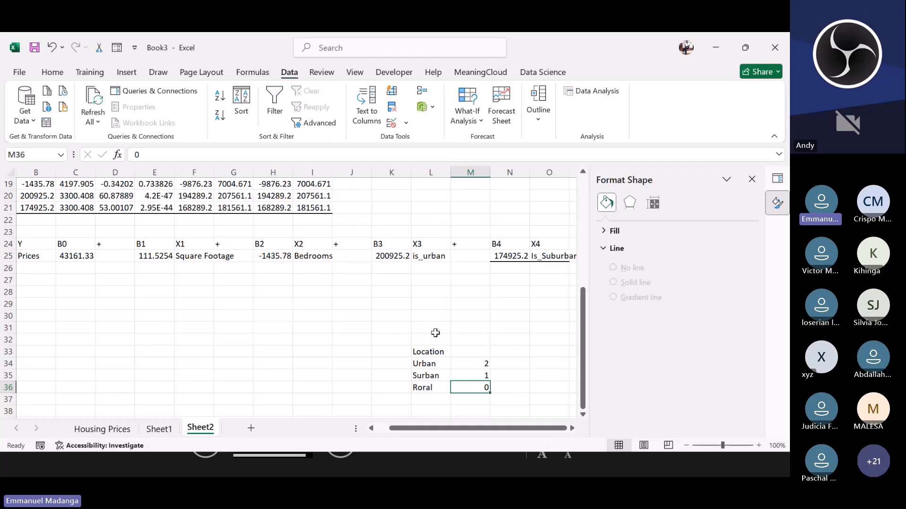
left_click(489, 313)
left_click(470, 328)
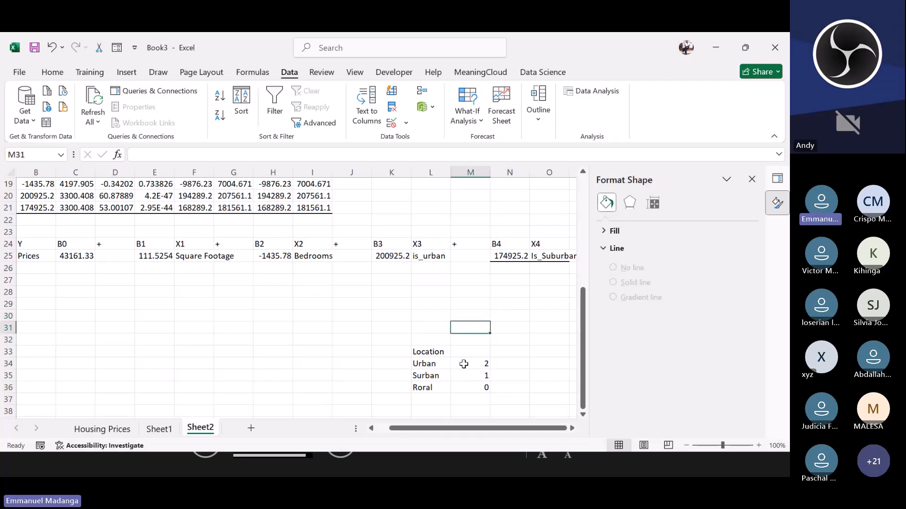
left_click_drag(464, 364, 471, 388)
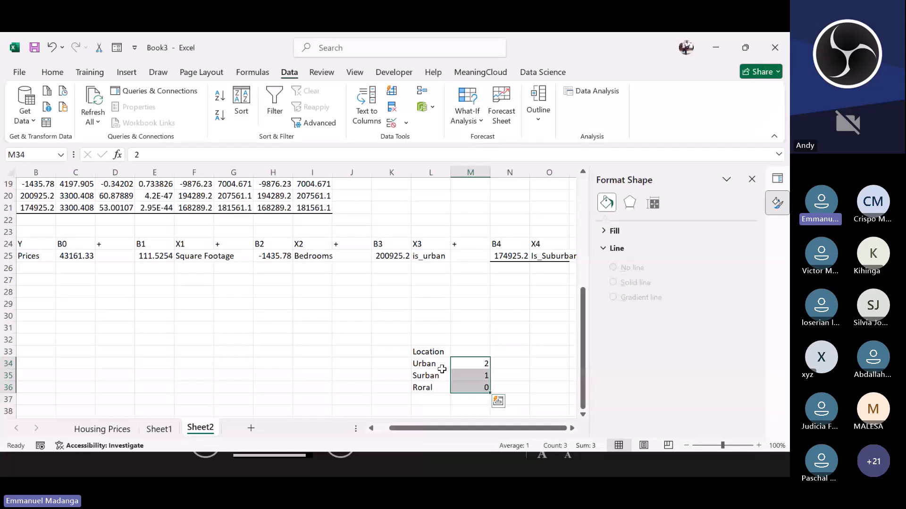
left_click(467, 375)
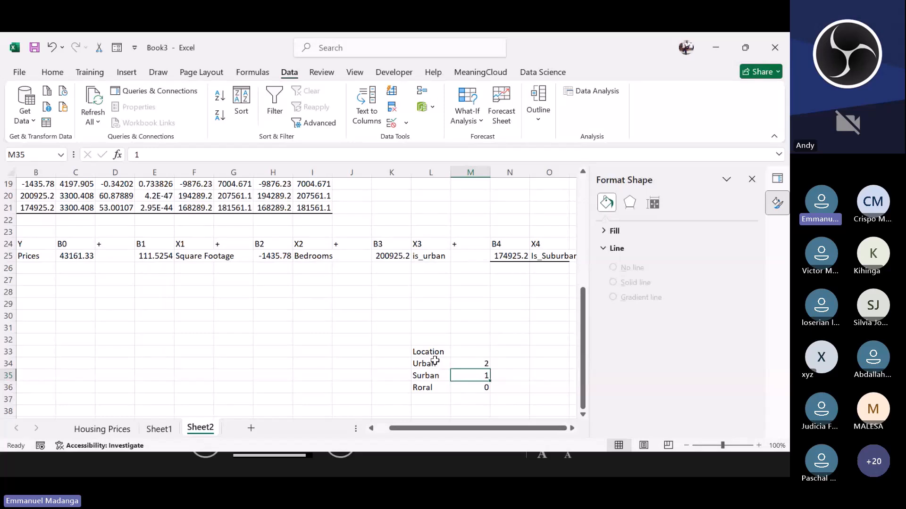
left_click_drag(435, 361, 473, 386)
left_click(432, 389)
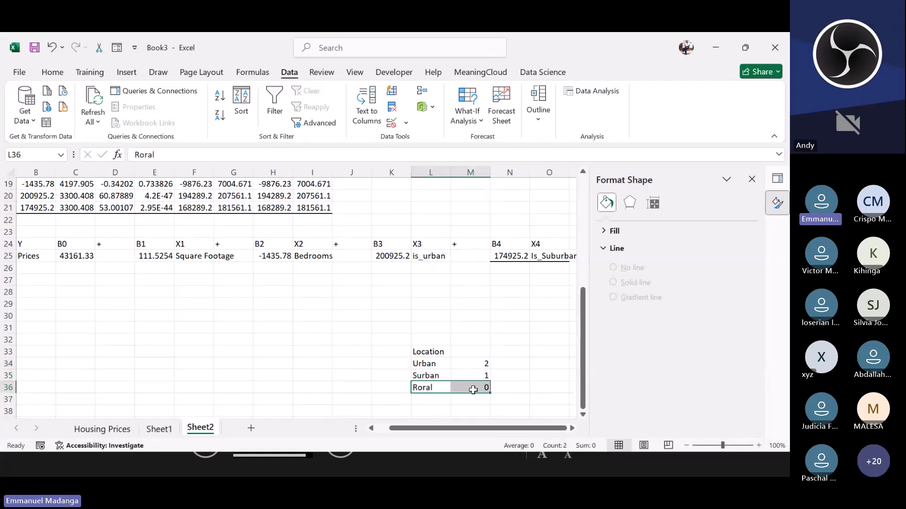
left_click(434, 256)
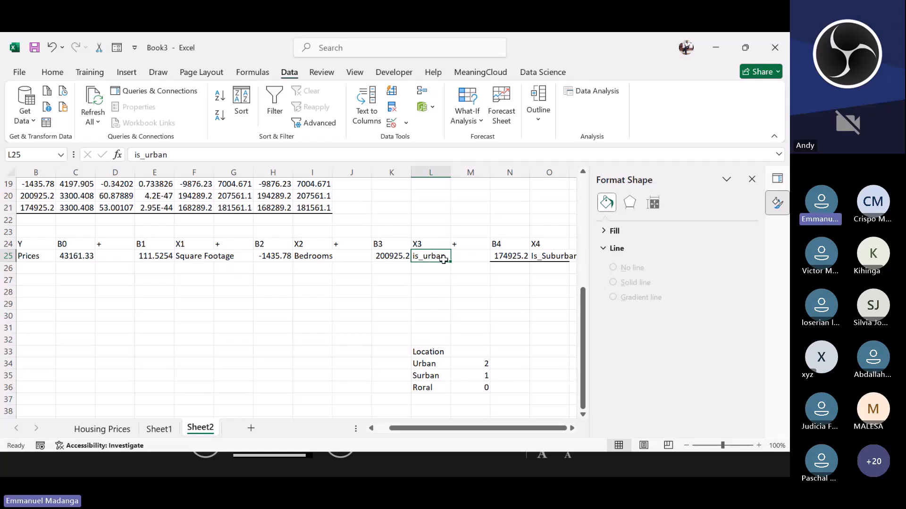
left_click(438, 269)
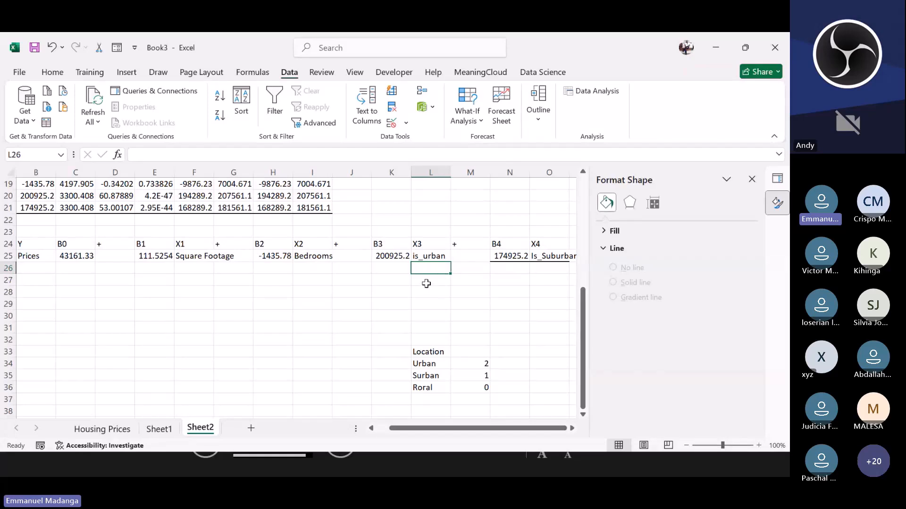
left_click(420, 257)
key("Left")
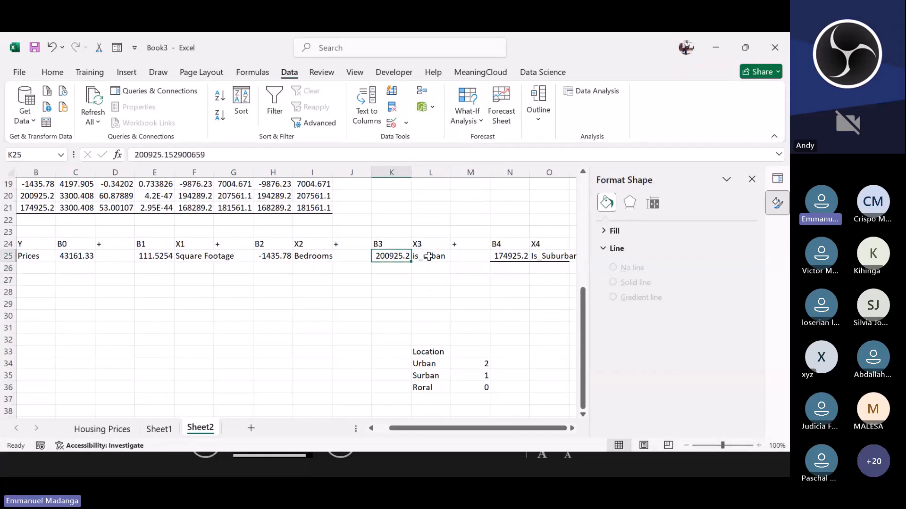
left_click(428, 257)
left_click(431, 289)
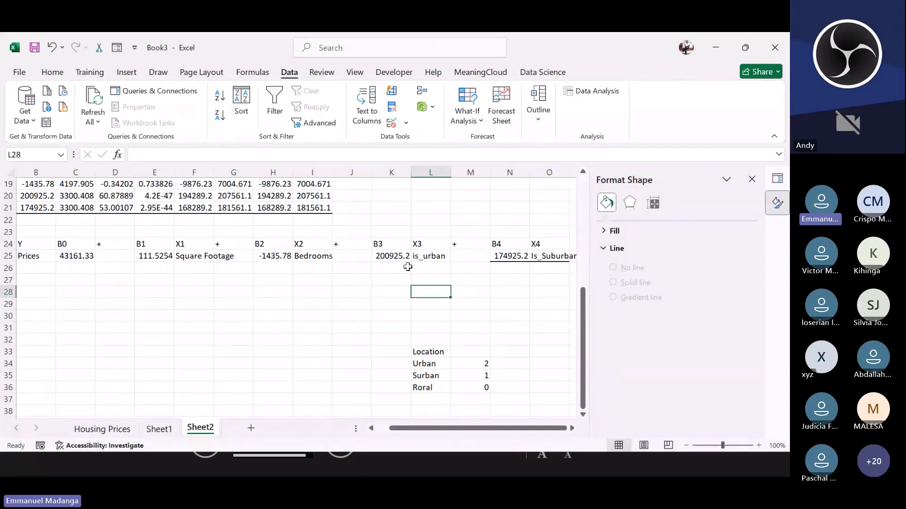
left_click_drag(401, 256, 401, 268)
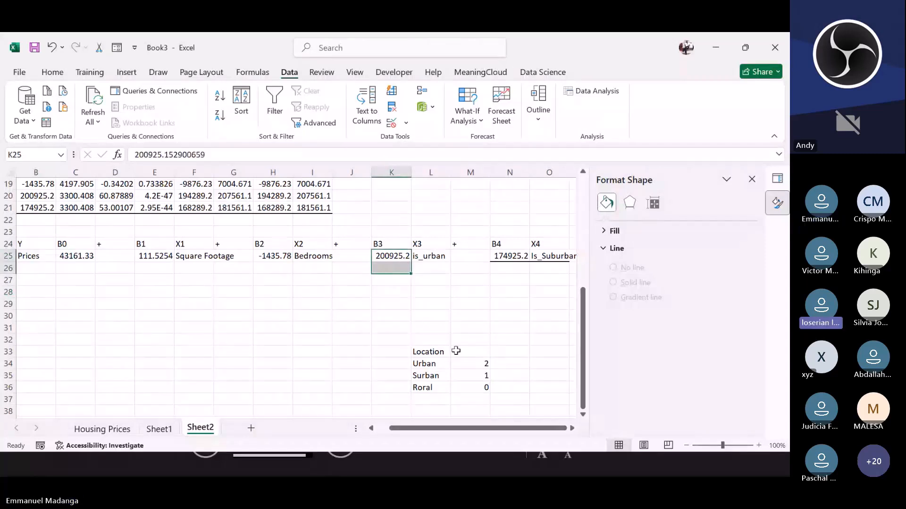
left_click(449, 297)
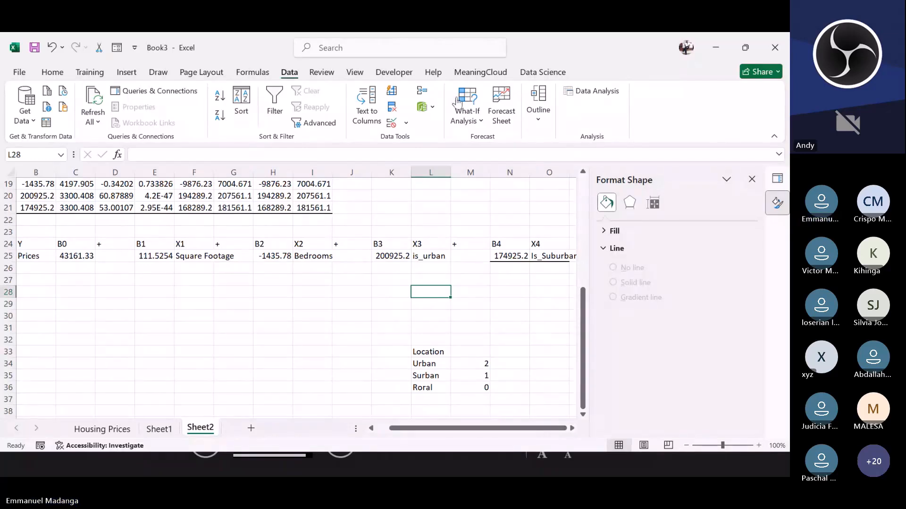
left_click(450, 113)
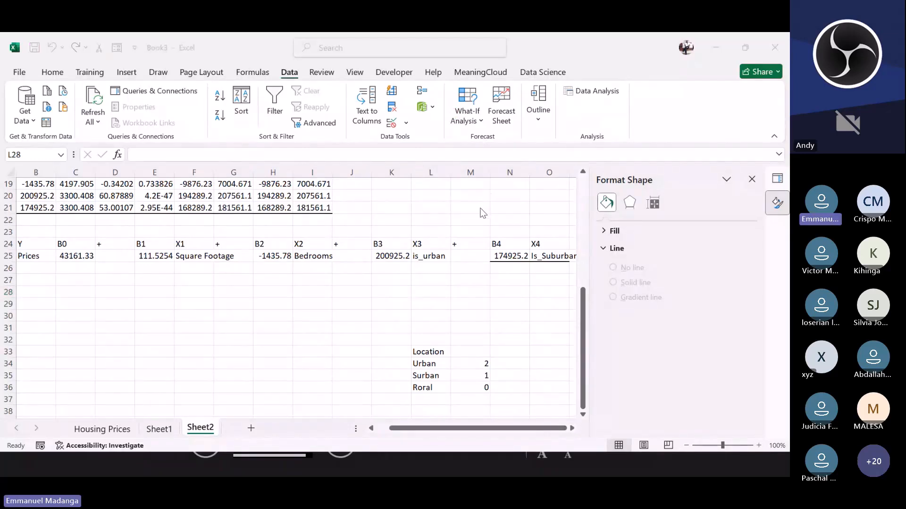
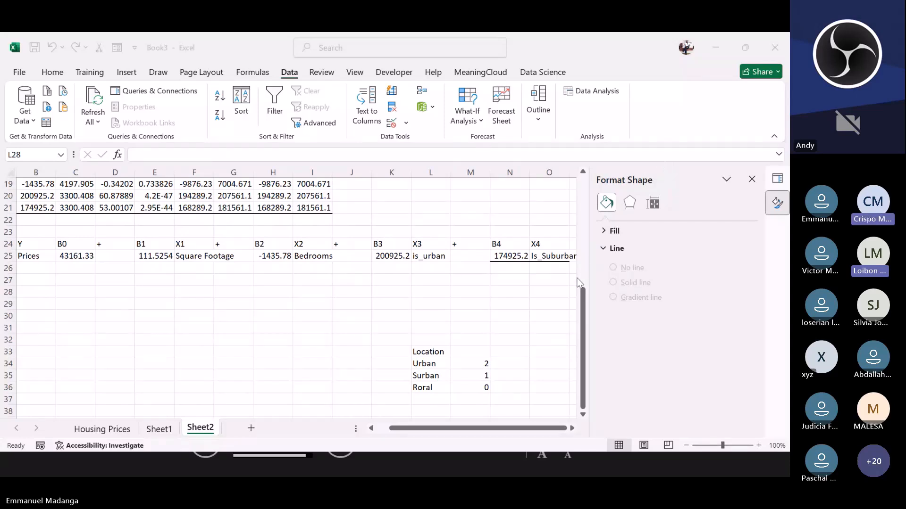
Step: Enter a less-than sign in K15, beside the 0.05 significance level, after reviewing the Bedrooms p-value
left_click(581, 294)
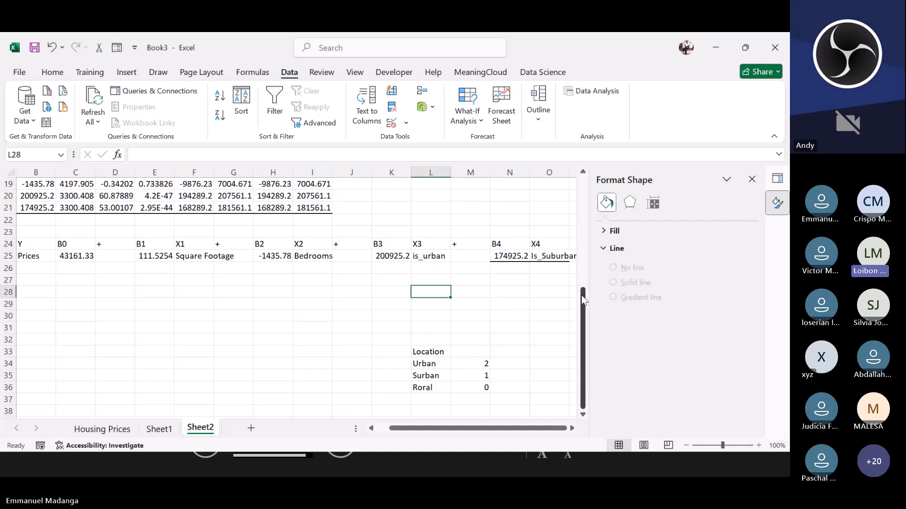
left_click_drag(583, 300, 584, 279)
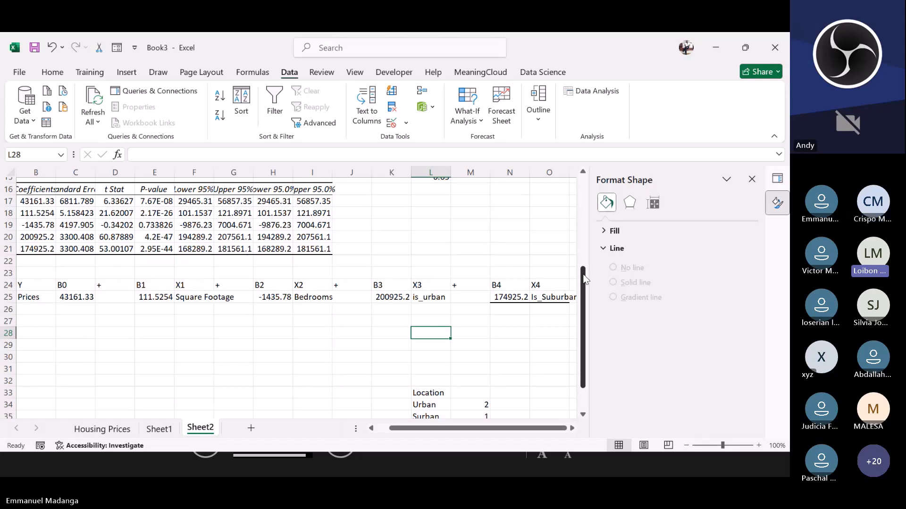
scroll(584, 278, "up", 2)
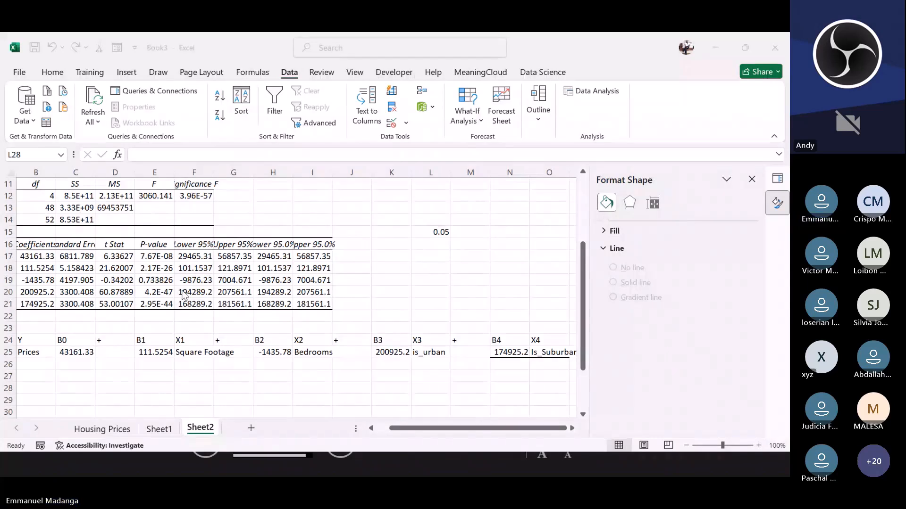
left_click(149, 280)
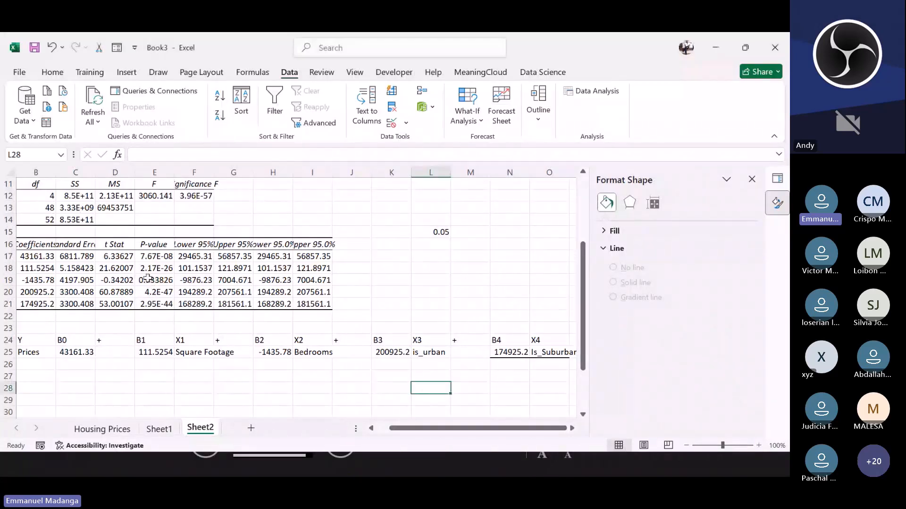
left_click(154, 280)
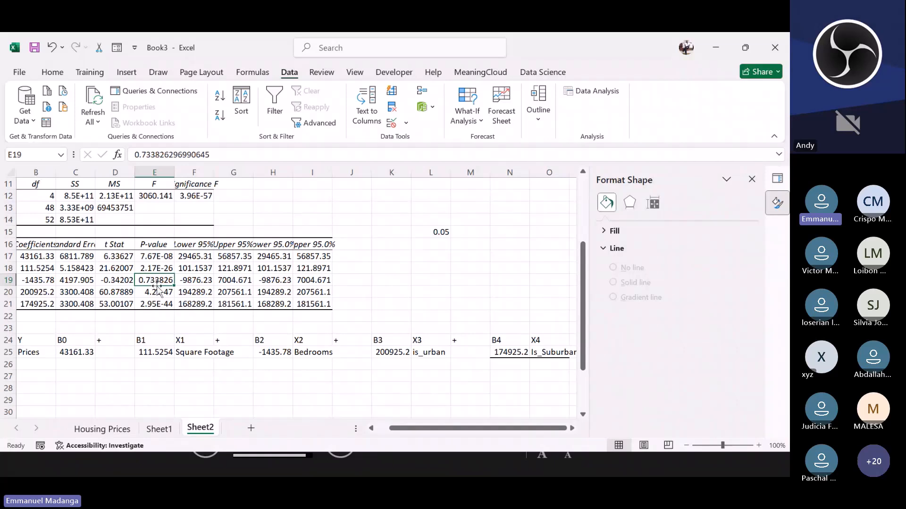
left_click(460, 231)
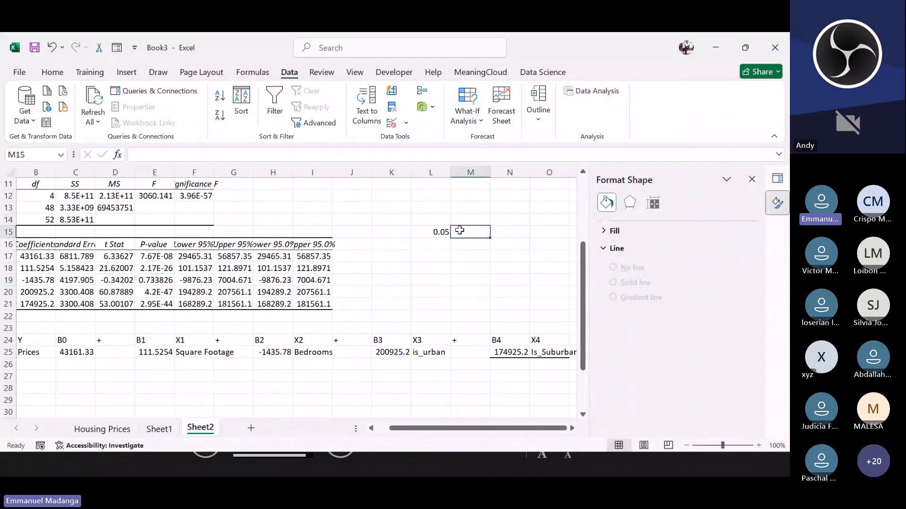
double_click(458, 231)
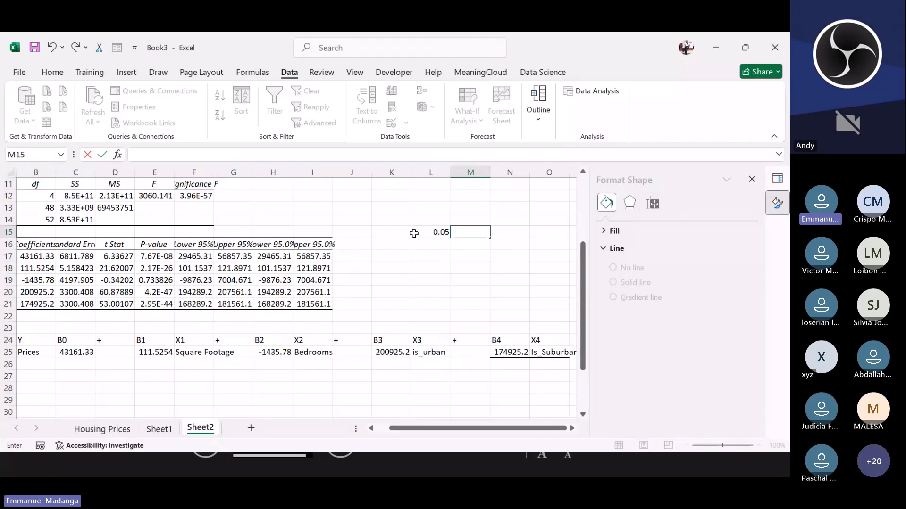
left_click(400, 234)
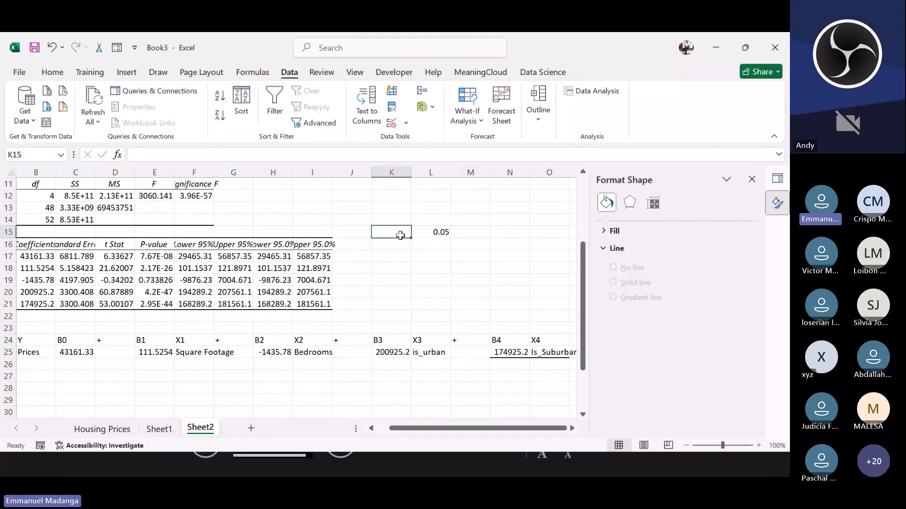
type("<")
Step: Enter the formula =1-0.9 in L16, below the 0.05 significance level
left_click(406, 262)
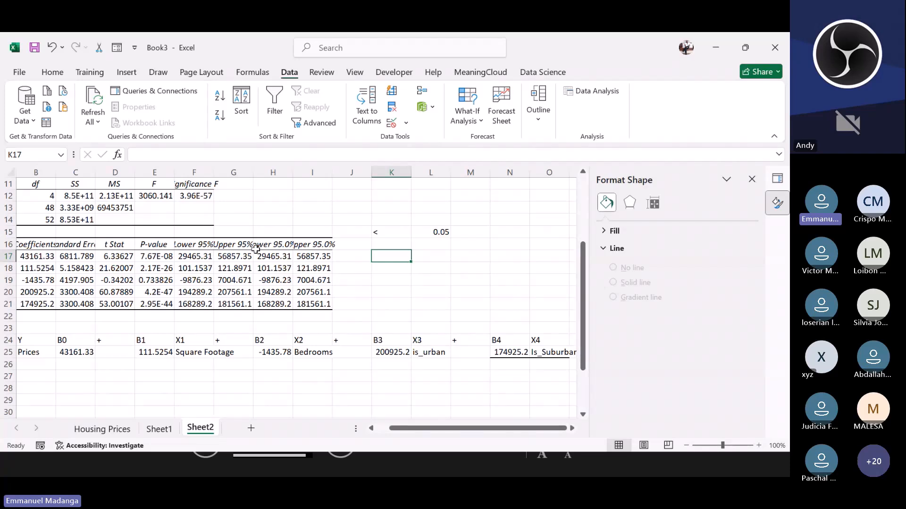
left_click(419, 242)
type("1")
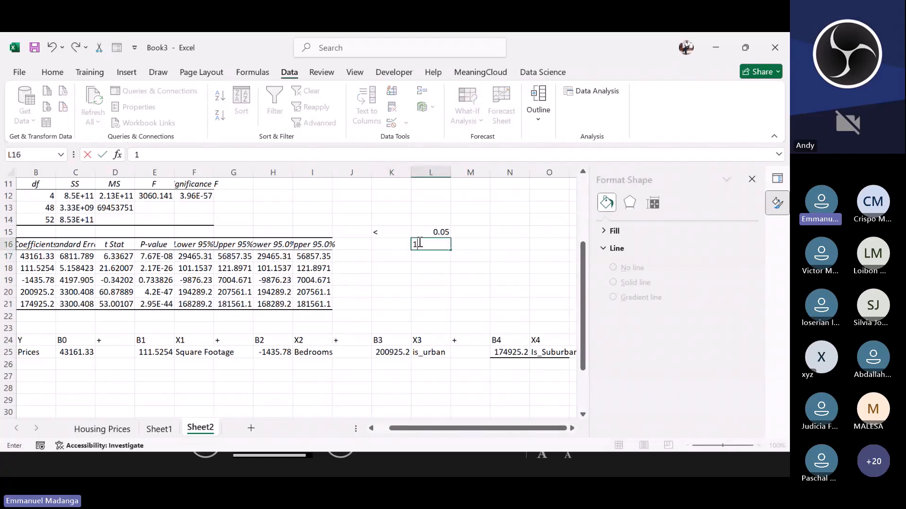
type("-0.9")
left_click(427, 257)
double_click(426, 244)
type("=")
key("Return")
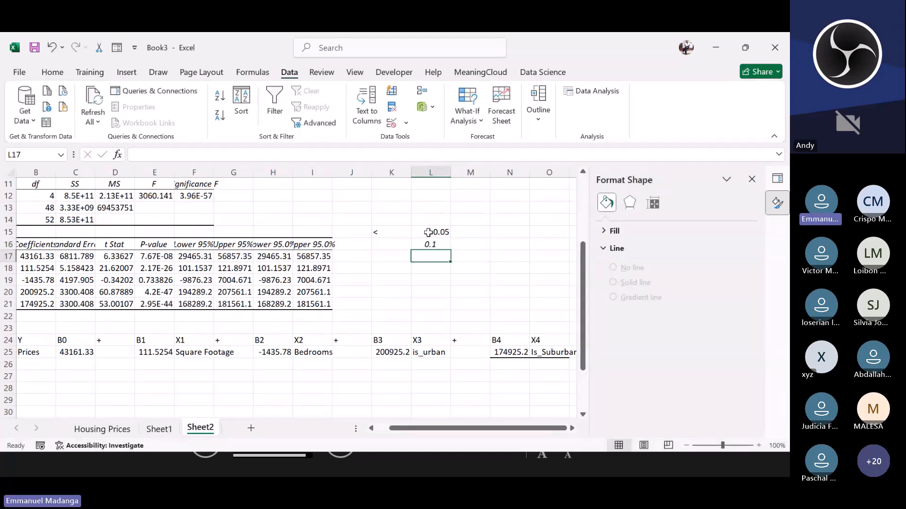
left_click(428, 233)
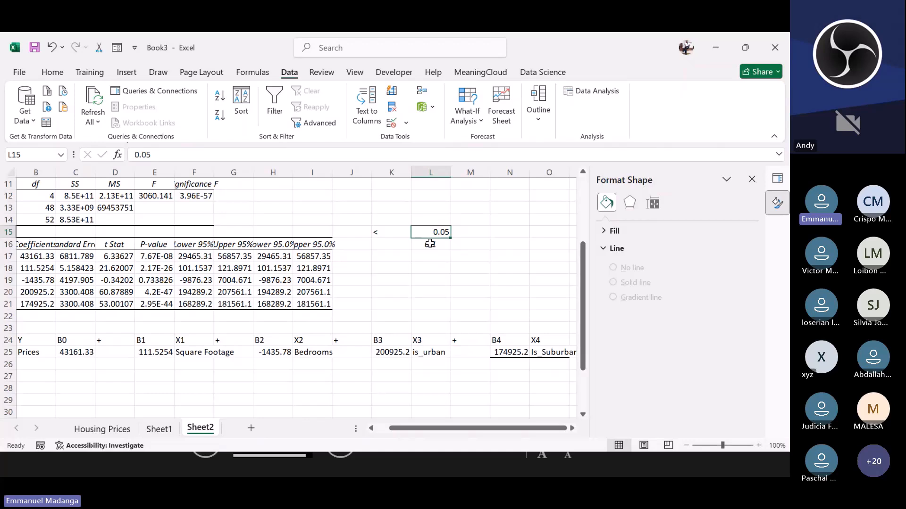
left_click(429, 244)
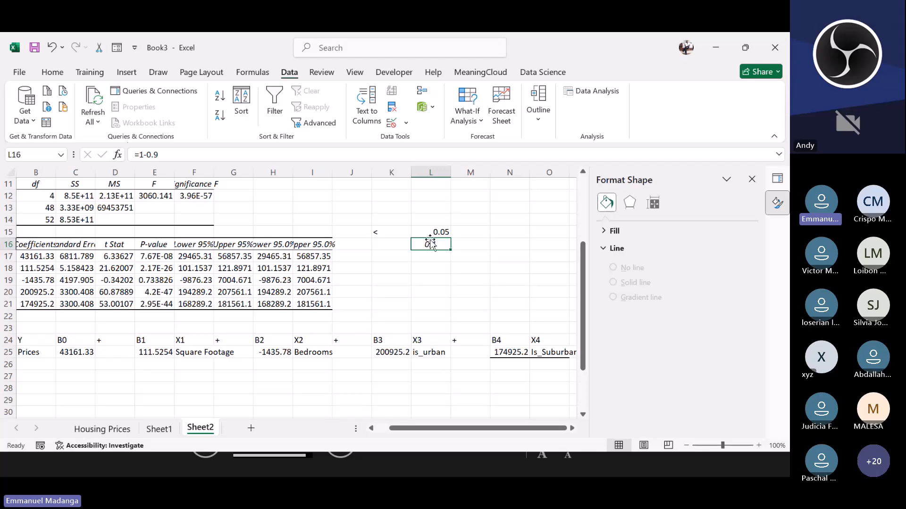
left_click(430, 232)
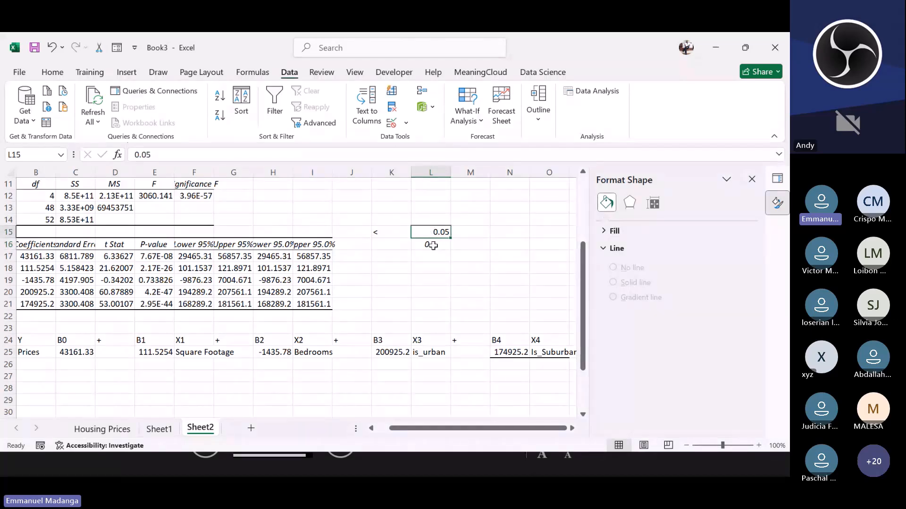
left_click(431, 246)
Step: Compare R Square and Adjusted R Square of the simple regression on Sheet1 with the multiple regression on Sheet2
left_click(159, 429)
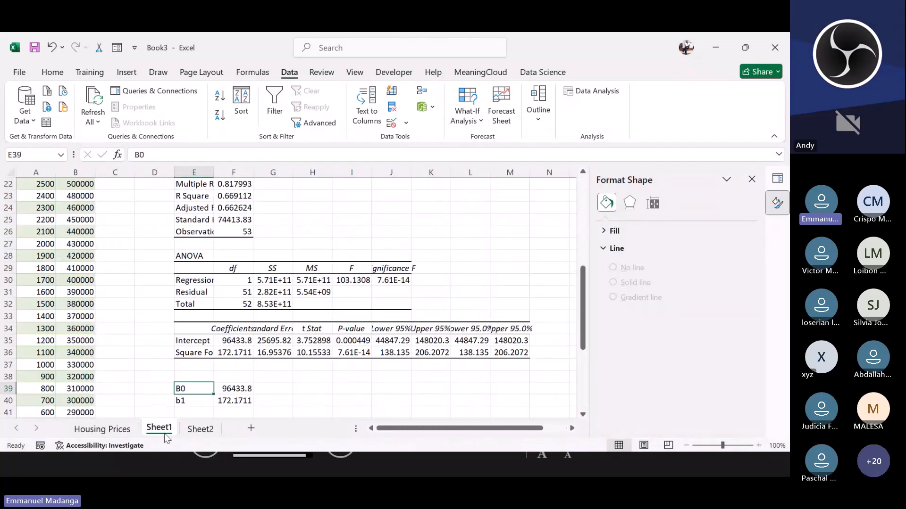
left_click(222, 209)
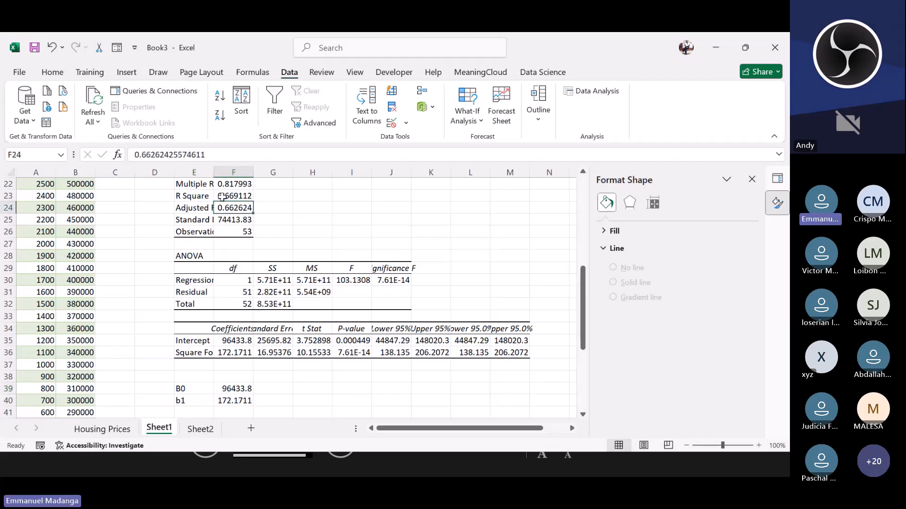
left_click(222, 197)
left_click(226, 208)
left_click(225, 197)
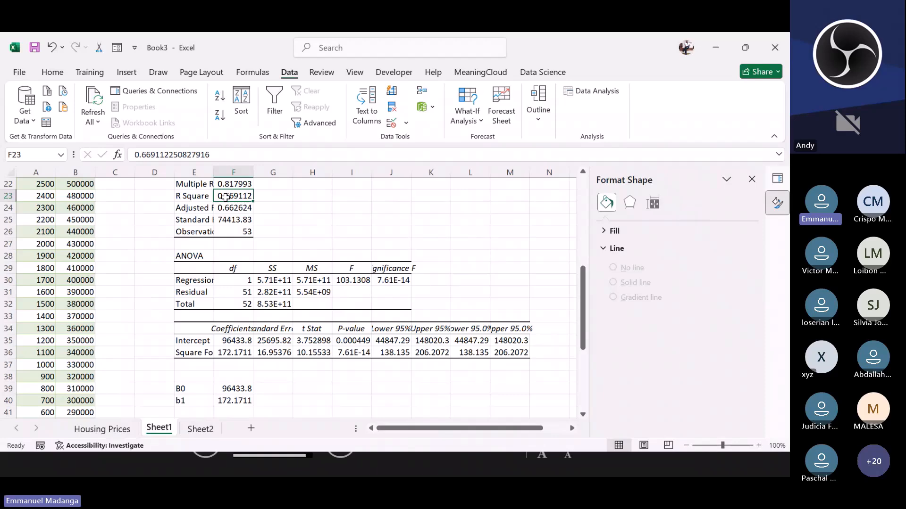
left_click(198, 426)
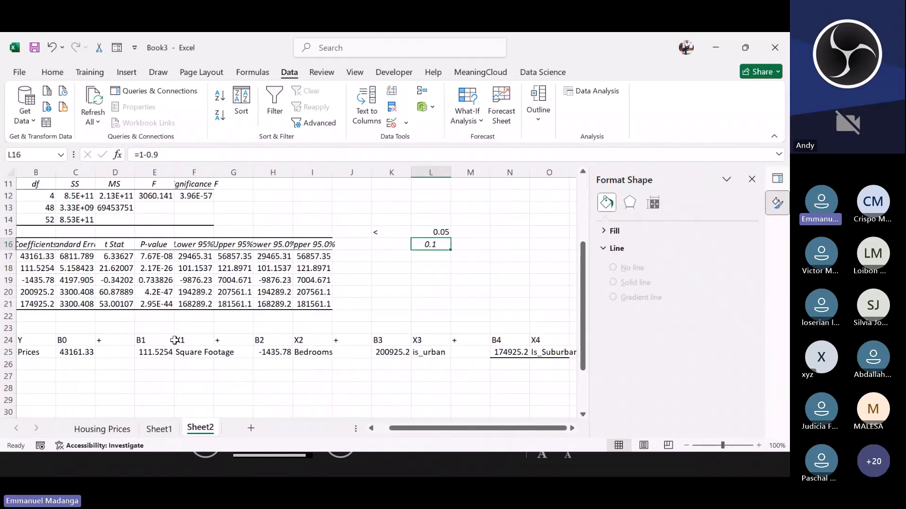
left_click(202, 355)
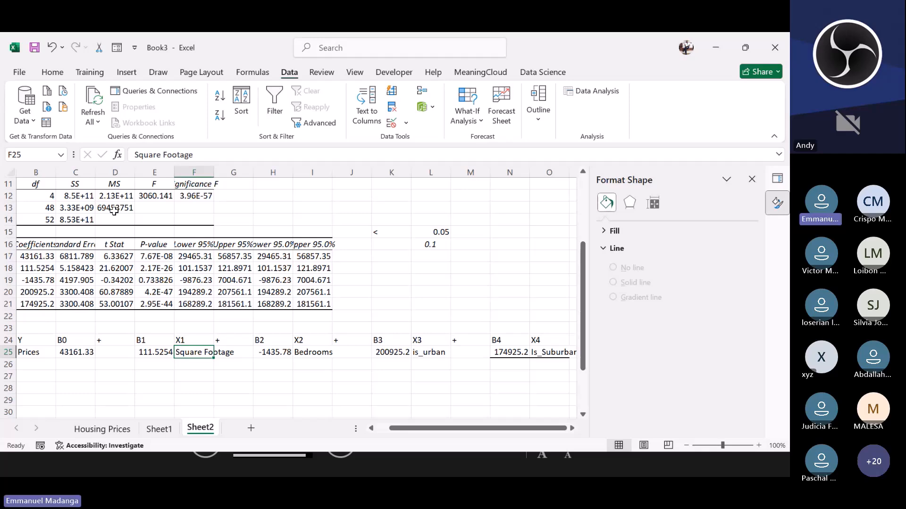
left_click(92, 200)
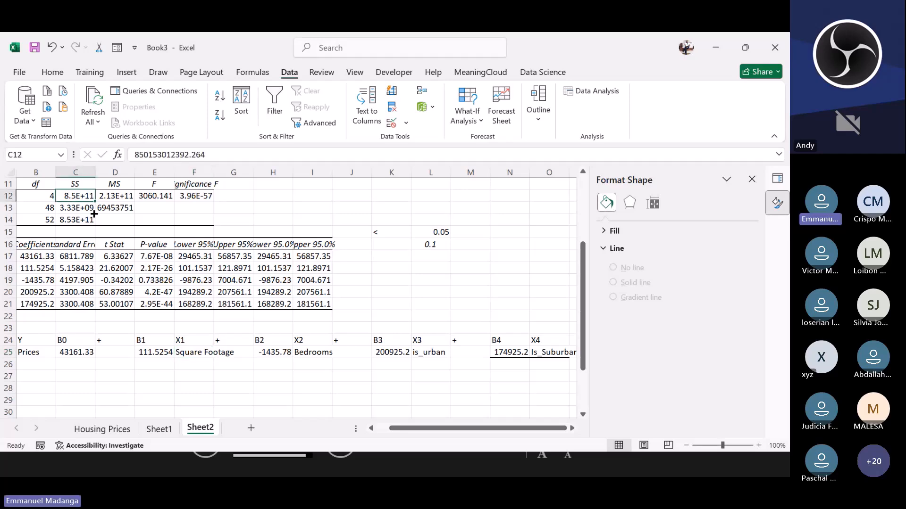
key("ctrl+Home")
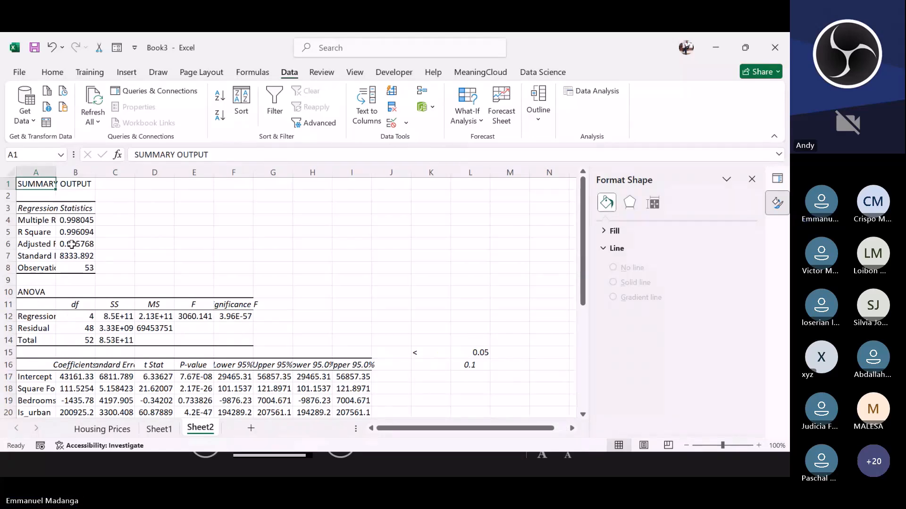
left_click(72, 244)
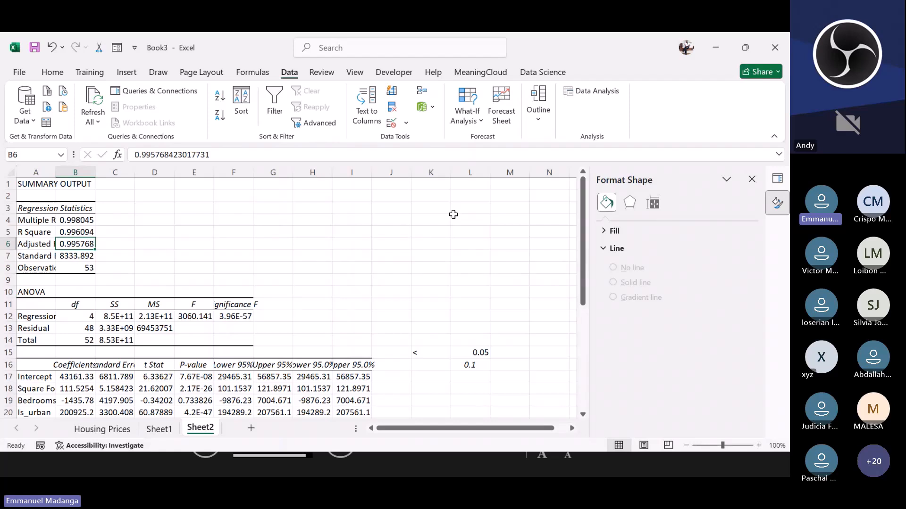
left_click(666, 160)
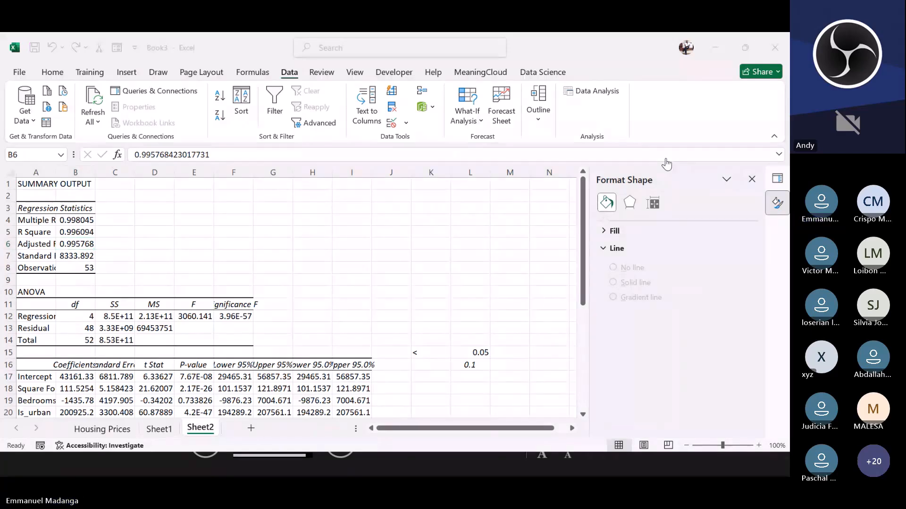